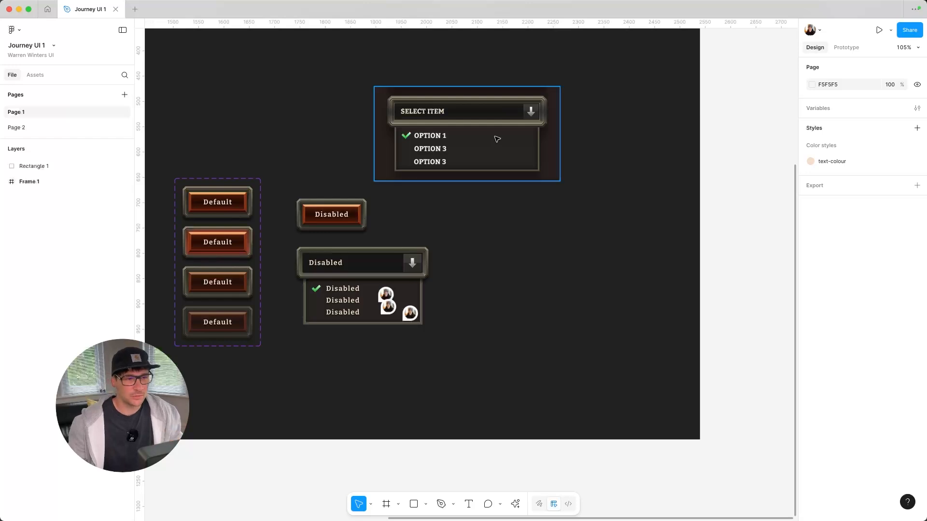
# - Replace the old dropdown reference image with the newer UI kit screenshot, scaled to about 425 × 603 and placed beside the dropdown
pyautogui.moveTo(497, 139); pyautogui.dragTo(584, 99)
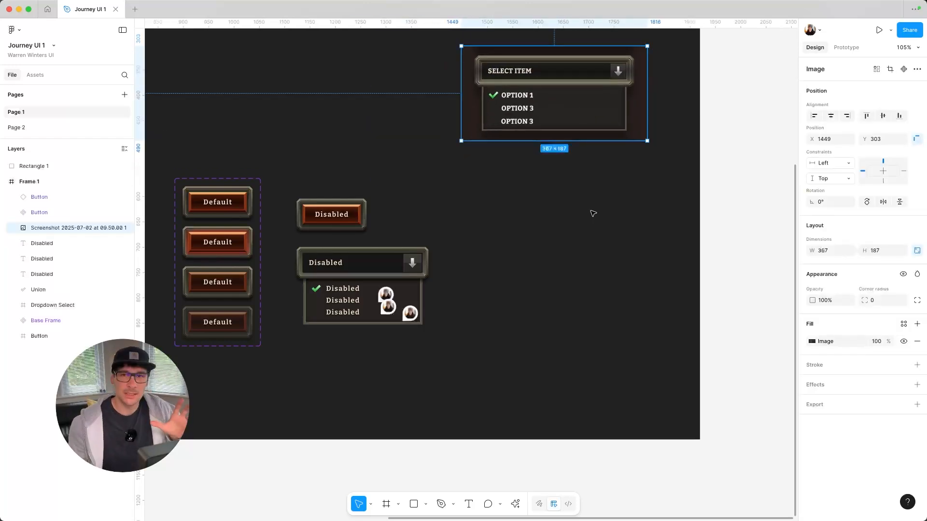
pyautogui.moveTo(596, 233); pyautogui.dragTo(684, 230)
pyautogui.moveTo(926, 257); pyautogui.dragTo(642, 257)
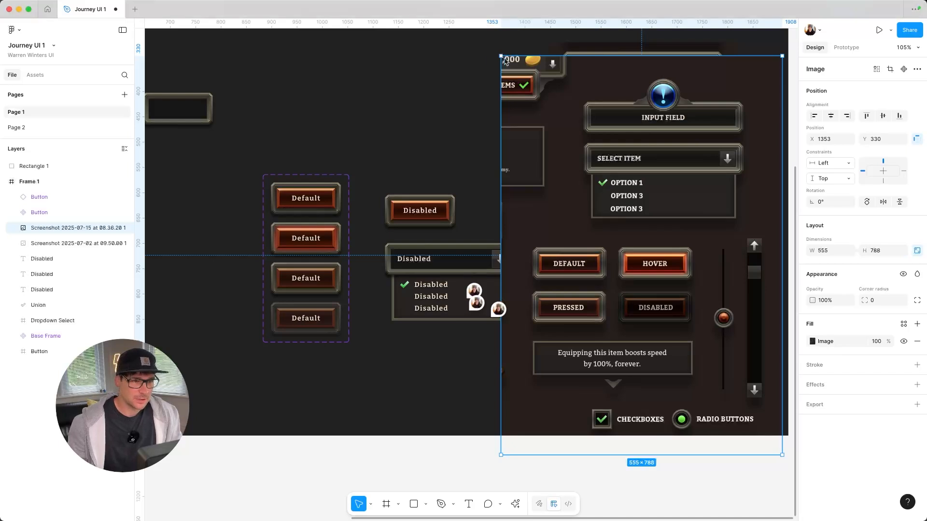
pyautogui.moveTo(501, 56); pyautogui.dragTo(566, 187)
pyautogui.moveTo(608, 164); pyautogui.dragTo(594, 126)
pyautogui.click(592, 94)
pyautogui.press('Delete')
pyautogui.moveTo(666, 177); pyautogui.dragTo(670, 144)
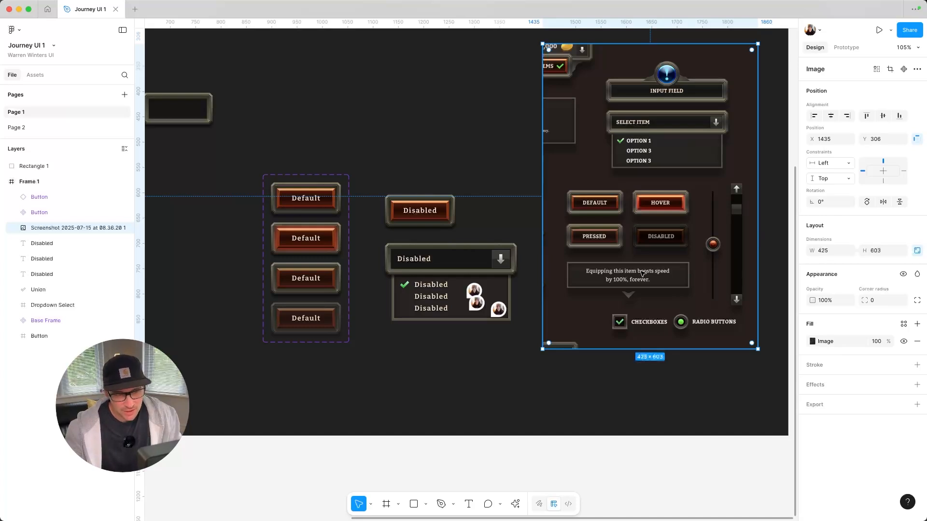
# - Move the empty Base Frame component to about X 864, Y 257, above the column of Default buttons
pyautogui.scroll(5, 674, 68)
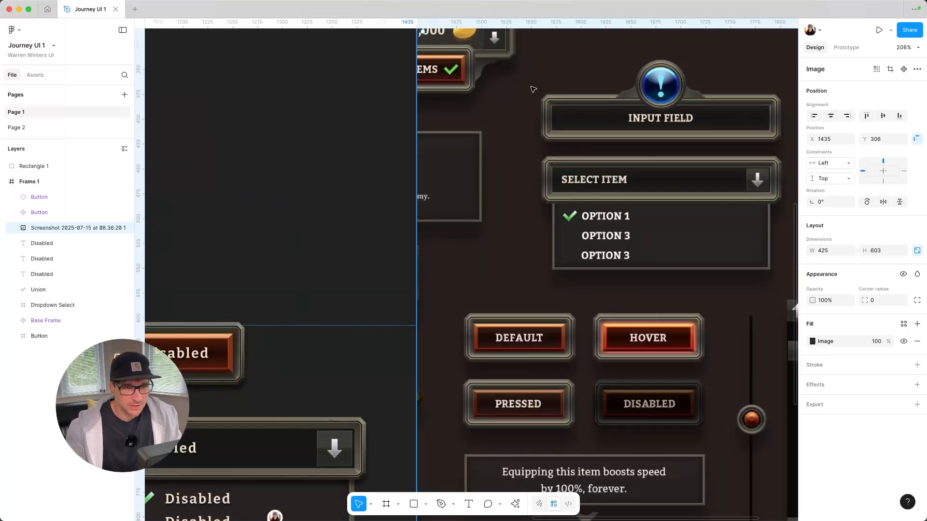
pyautogui.scroll(-5, 572, 150)
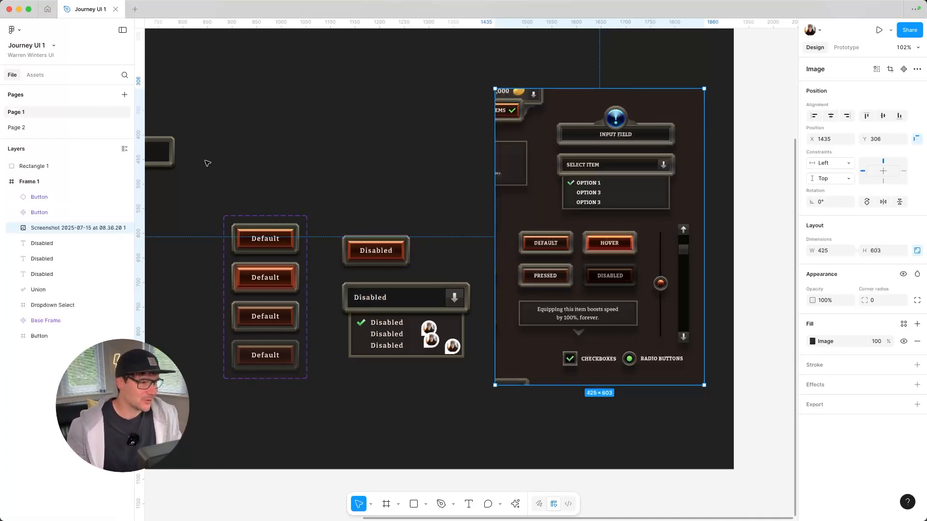
pyautogui.click(168, 160)
pyautogui.moveTo(162, 156); pyautogui.dragTo(269, 84)
pyautogui.moveTo(287, 133); pyautogui.dragTo(280, 157)
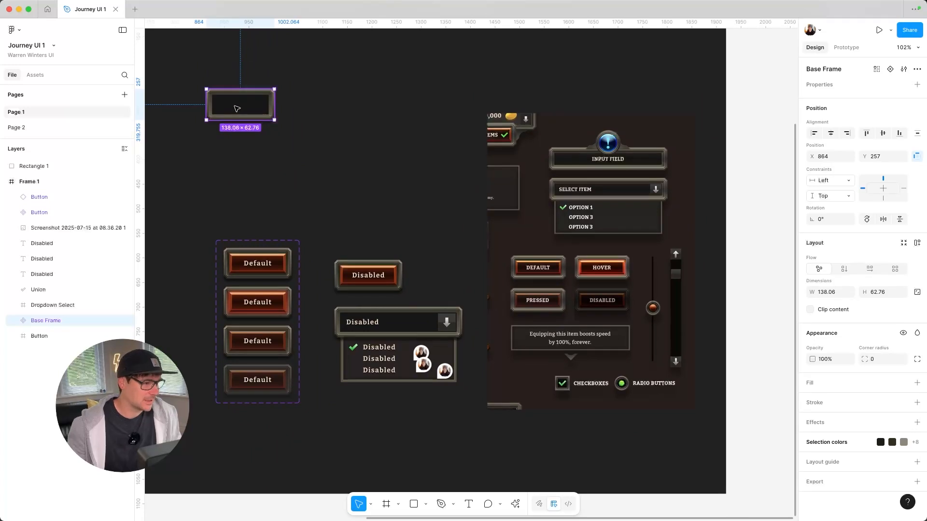
pyautogui.moveTo(244, 107); pyautogui.dragTo(443, 177)
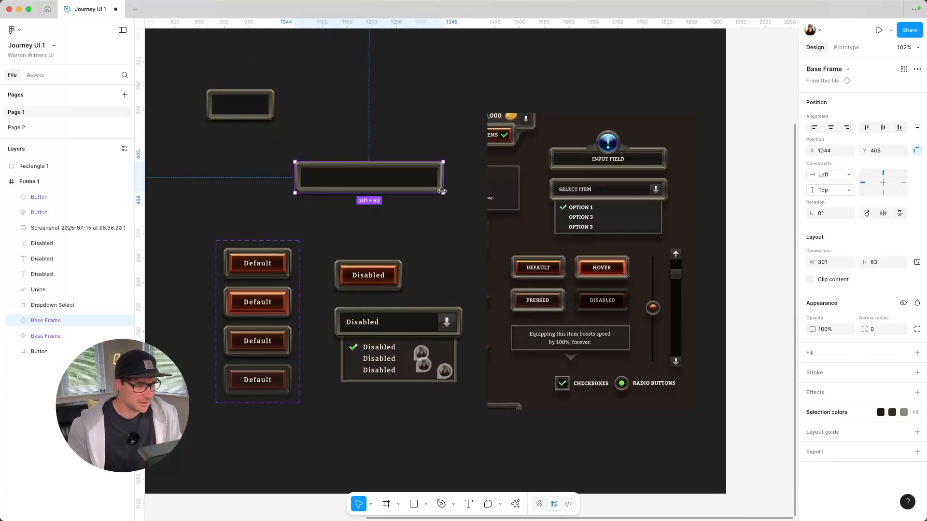
pyautogui.moveTo(364, 180); pyautogui.dragTo(365, 181)
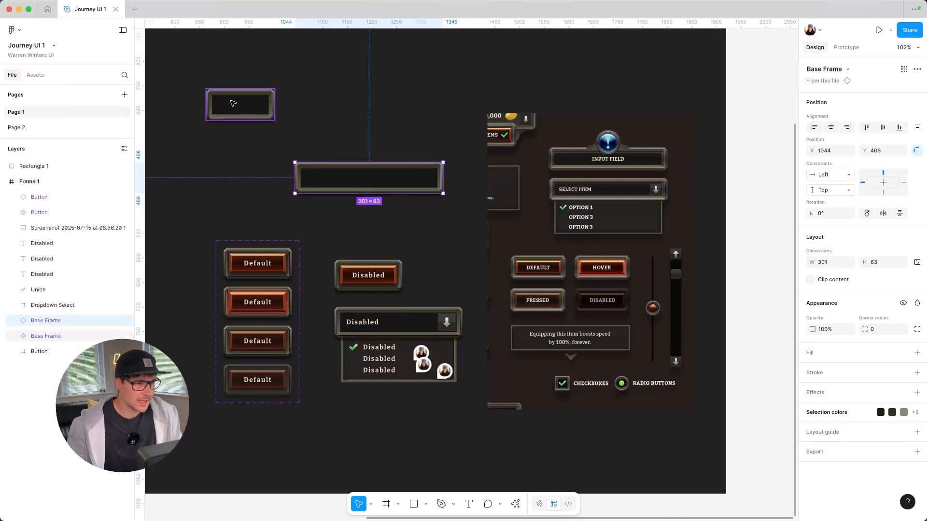
pyautogui.click(233, 104)
pyautogui.press('super+d')
pyautogui.moveTo(253, 114); pyautogui.dragTo(389, 117)
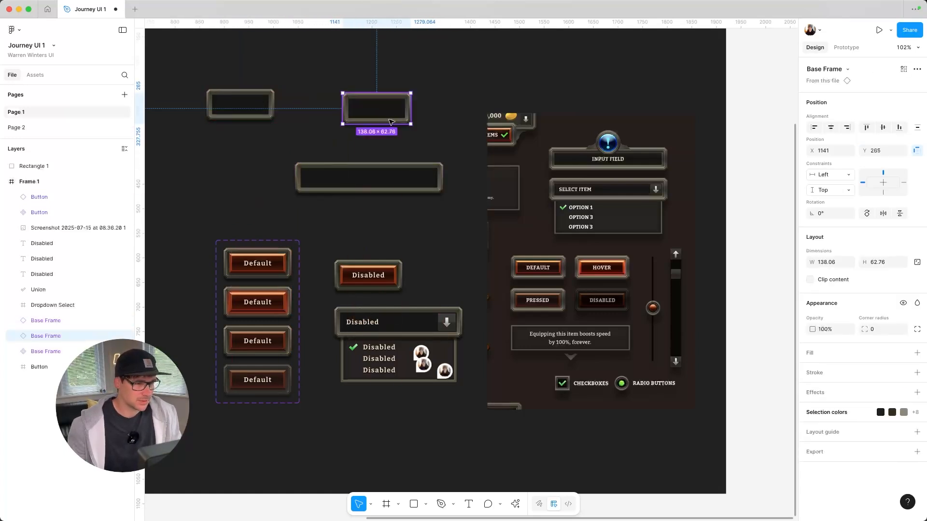
pyautogui.press('super+z')
pyautogui.press('super+z')
pyautogui.click(320, 181)
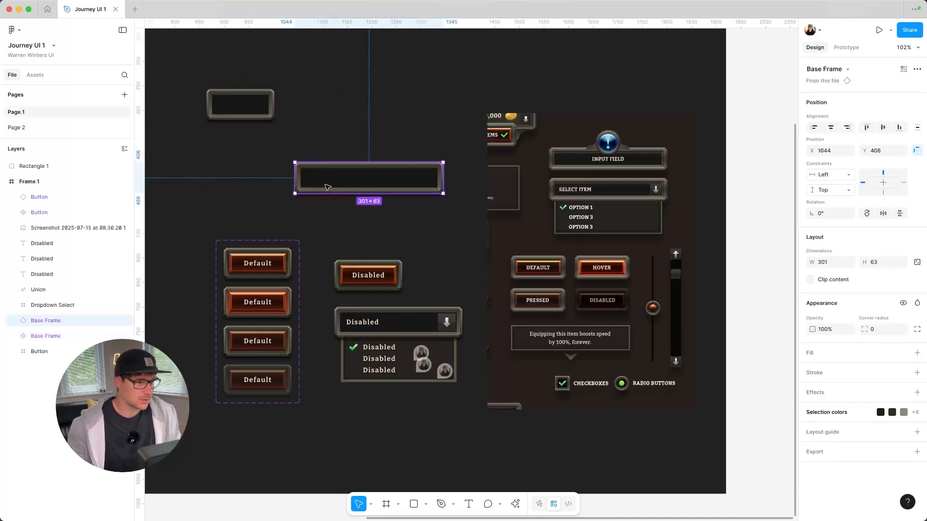
pyautogui.click(247, 109)
pyautogui.moveTo(247, 102); pyautogui.dragTo(379, 119)
pyautogui.press('super+z')
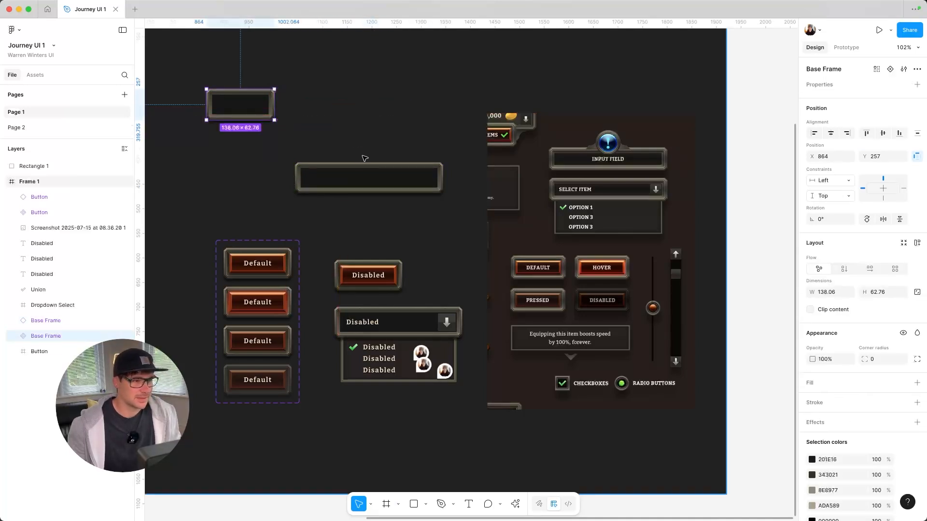
pyautogui.click(366, 180)
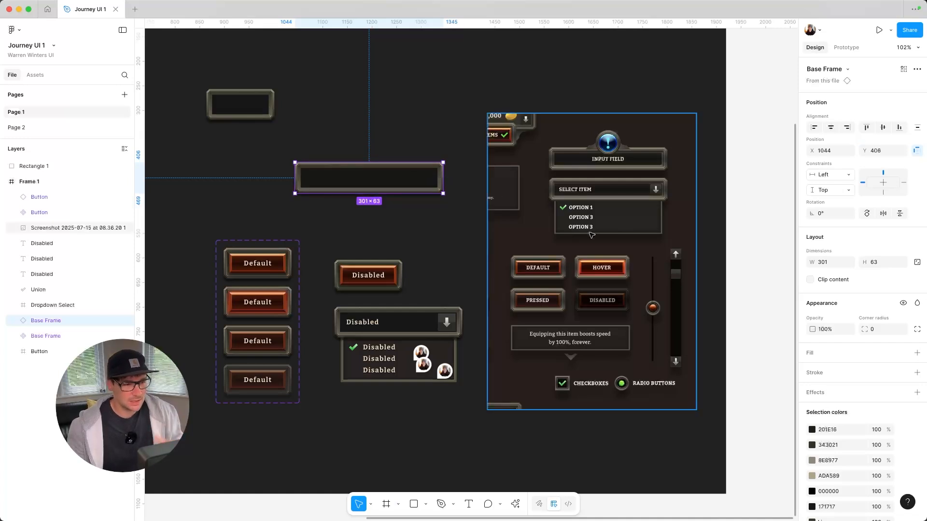
pyautogui.click(392, 322)
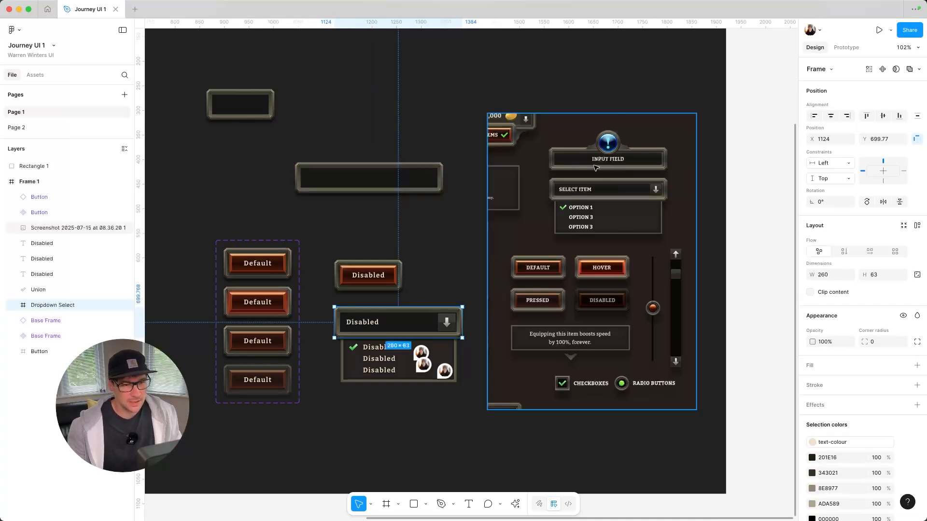
pyautogui.click(393, 177)
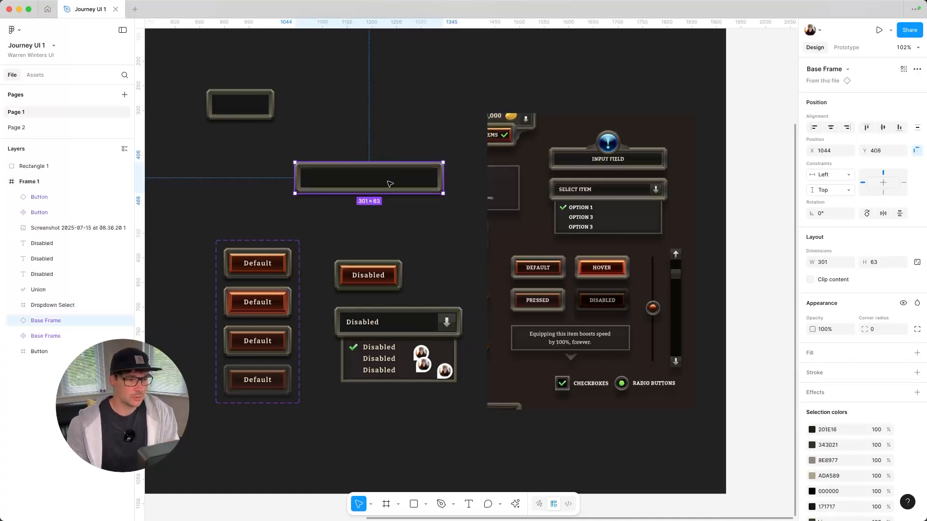
pyautogui.press('Delete')
# - Duplicate the Dropdown Select frame straight up to about Y 357 and expand the copy's layers
pyautogui.moveTo(403, 321); pyautogui.dragTo(407, 157)
pyautogui.press('super+z')
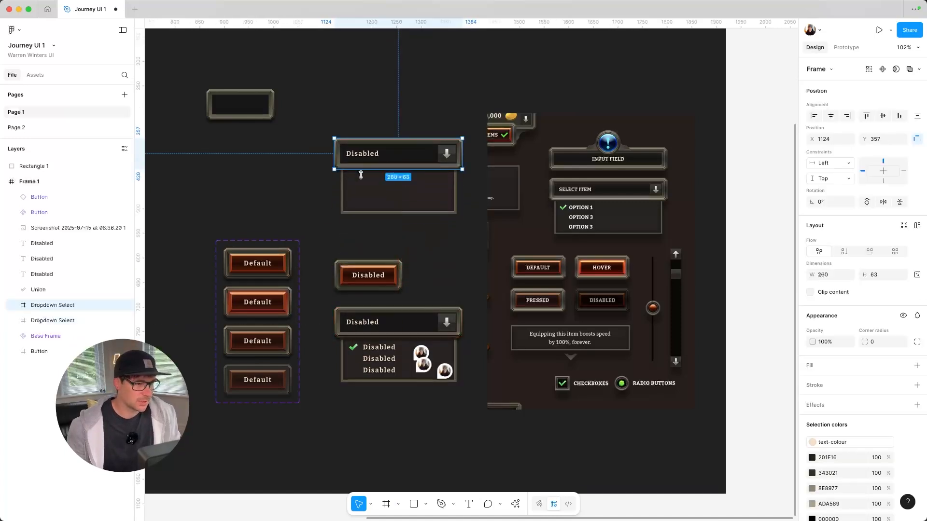
pyautogui.click(13, 307)
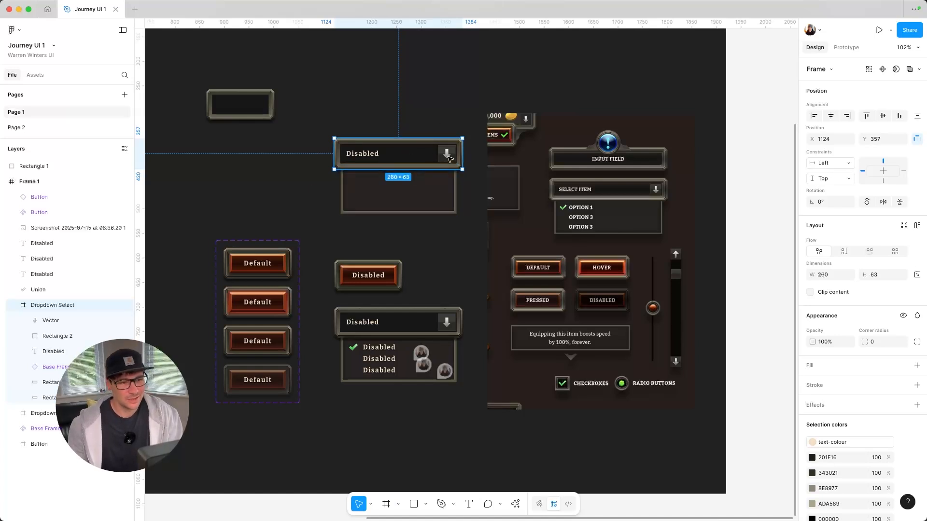
# - Delete the two rectangles that form the options panel beneath the copied dropdown
pyautogui.click(404, 185)
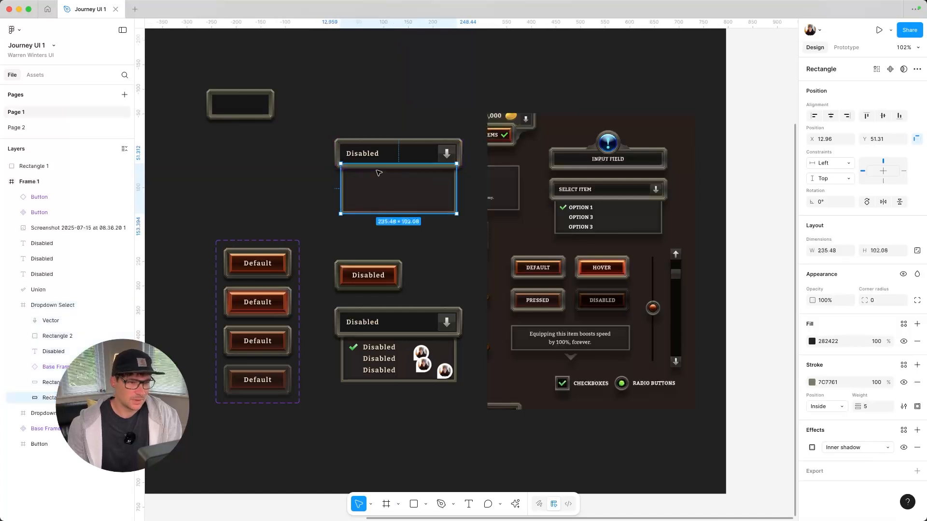
pyautogui.press('Delete')
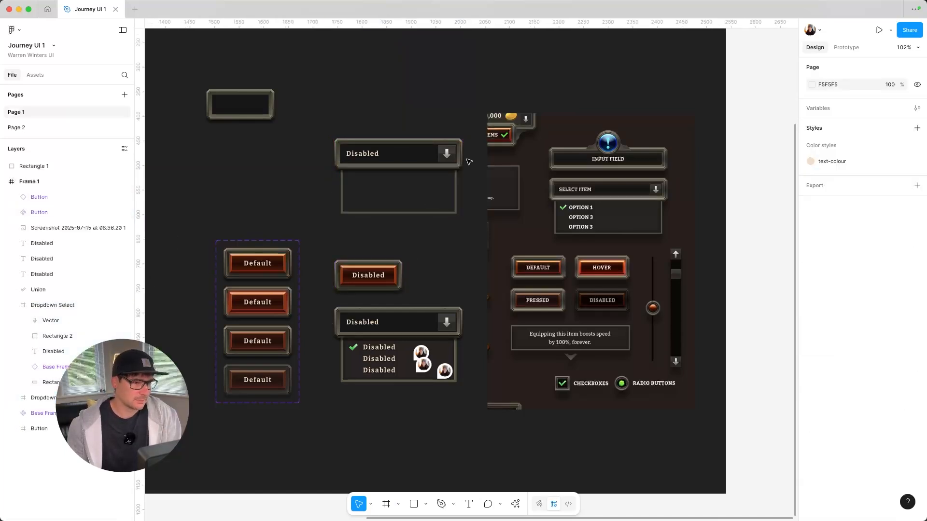
pyautogui.click(447, 166)
pyautogui.click(62, 368)
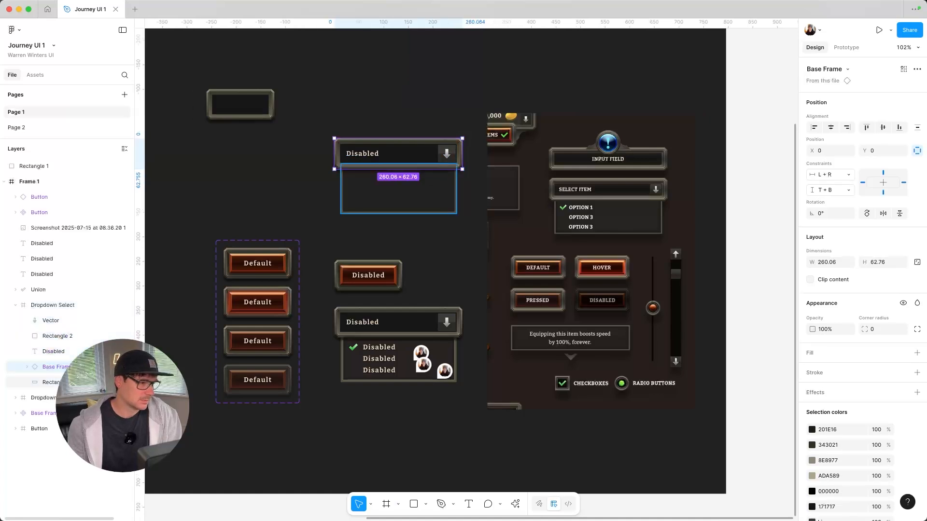
pyautogui.click(62, 382)
pyautogui.press('Delete')
# - Delete the arrow vector and its square background, Rectangle 2, from the copied dropdown
pyautogui.click(62, 367)
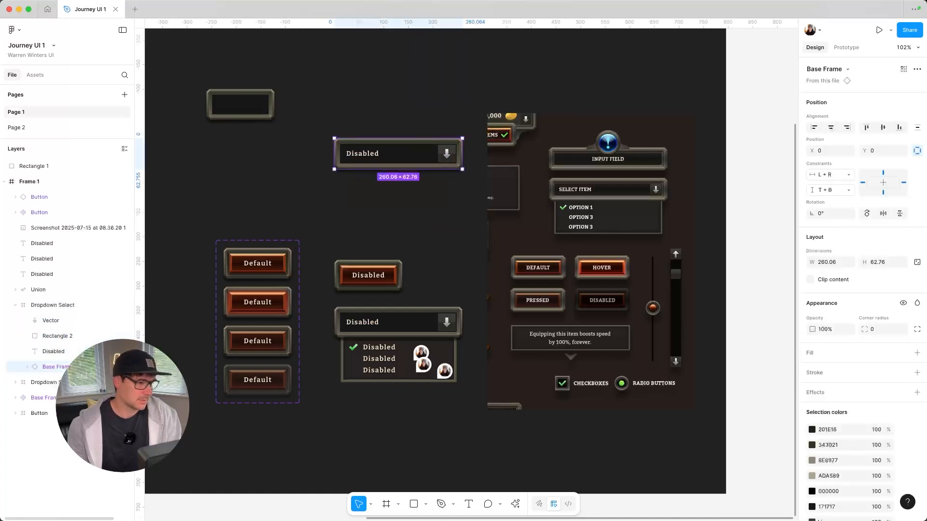
pyautogui.click(77, 350)
pyautogui.click(79, 340)
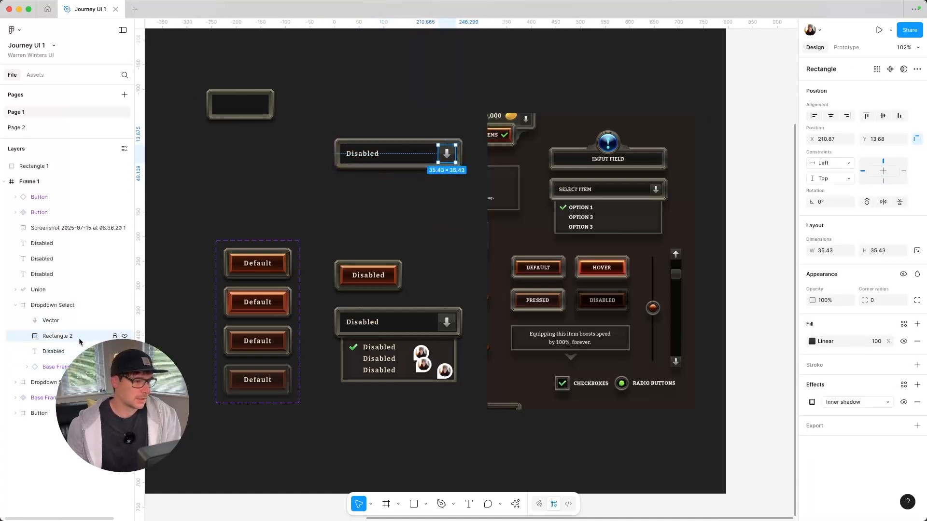
pyautogui.keyDown('shift'); pyautogui.click(80, 320); pyautogui.keyUp('shift')
pyautogui.press('Delete')
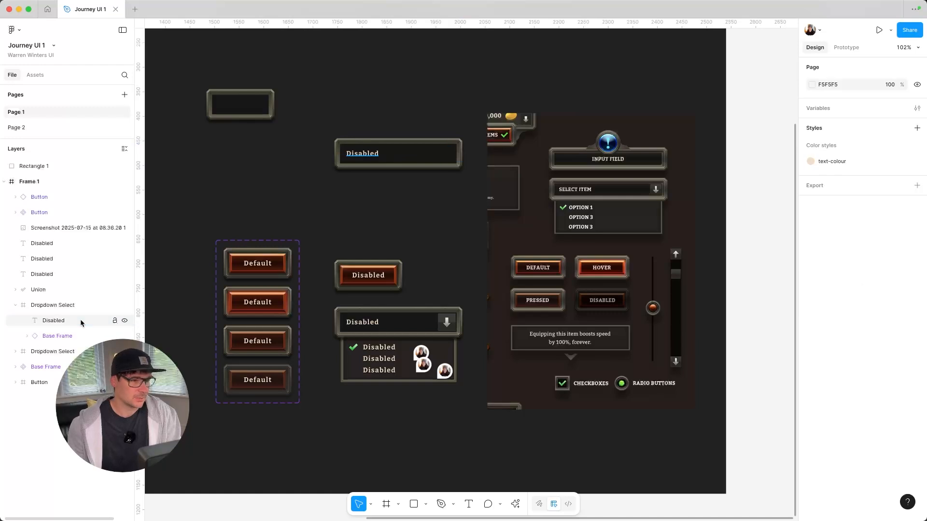
# - Stretch the copied frame's text box to about 237 × 39 at X 12, Y 12 and centre its text horizontally
pyautogui.doubleClick(356, 155)
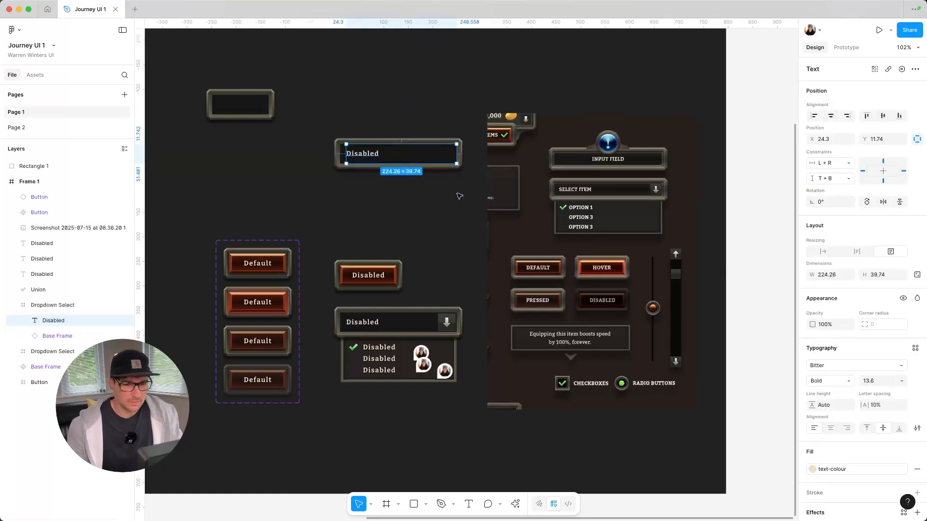
pyautogui.moveTo(346, 151); pyautogui.dragTo(340, 151)
pyautogui.press('alt+super+t')
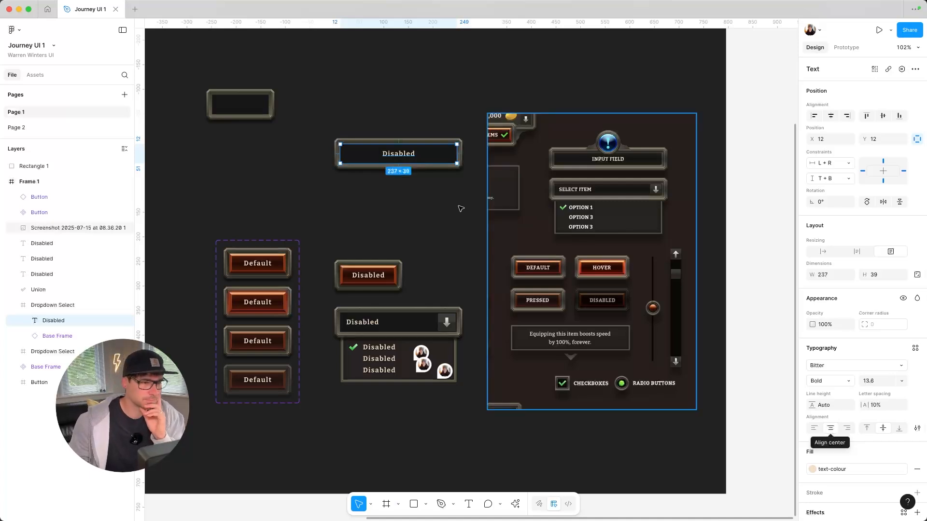
pyautogui.click(378, 193)
# - Change the copied frame's label to "Input Field" and the original dropdown's label to "Select Item"
pyautogui.doubleClick(409, 156)
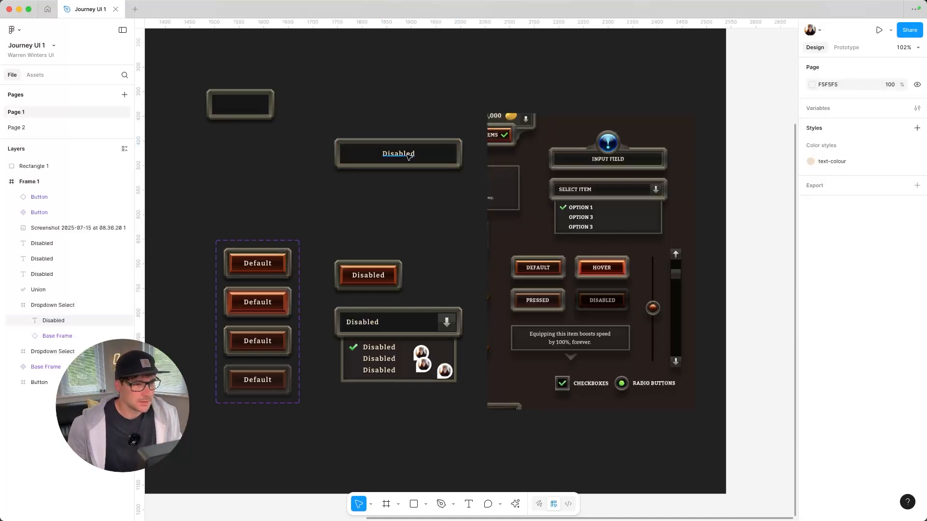
pyautogui.write('Input Field')
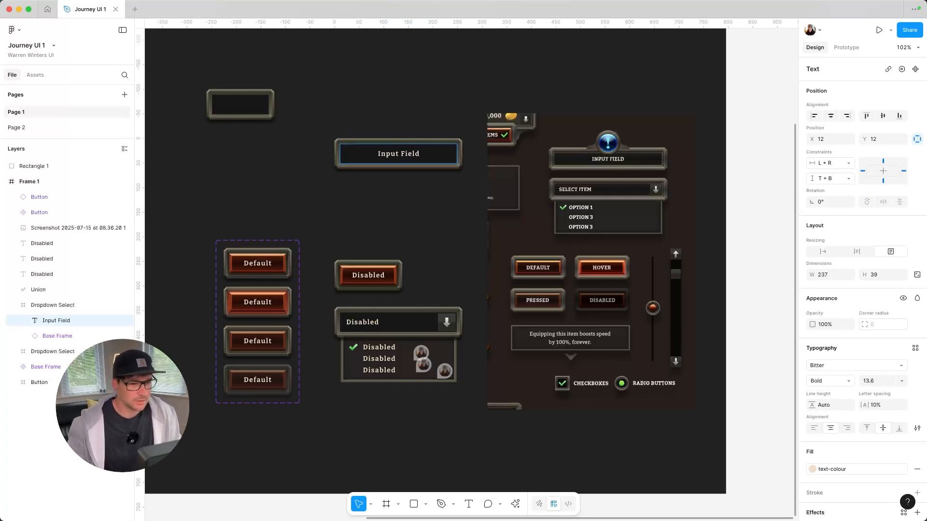
pyautogui.doubleClick(371, 327)
pyautogui.doubleClick(371, 327)
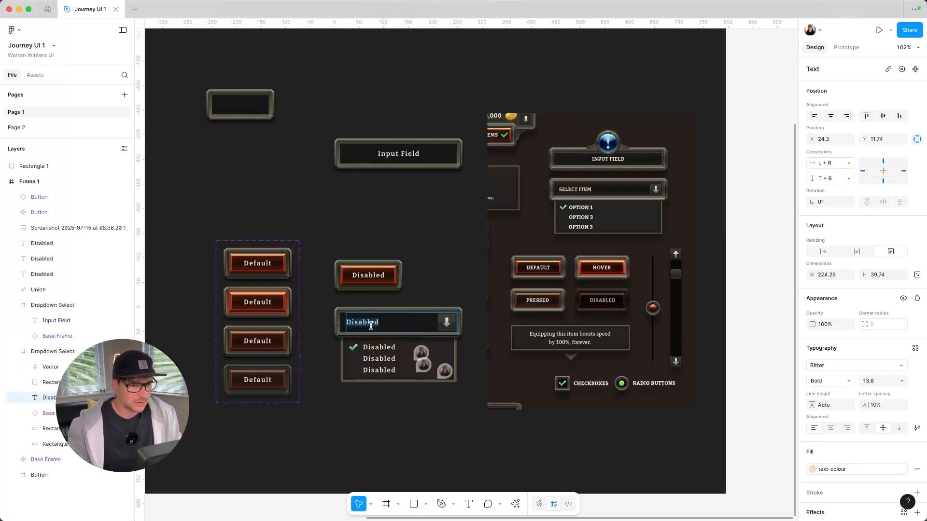
pyautogui.write('Select Item')
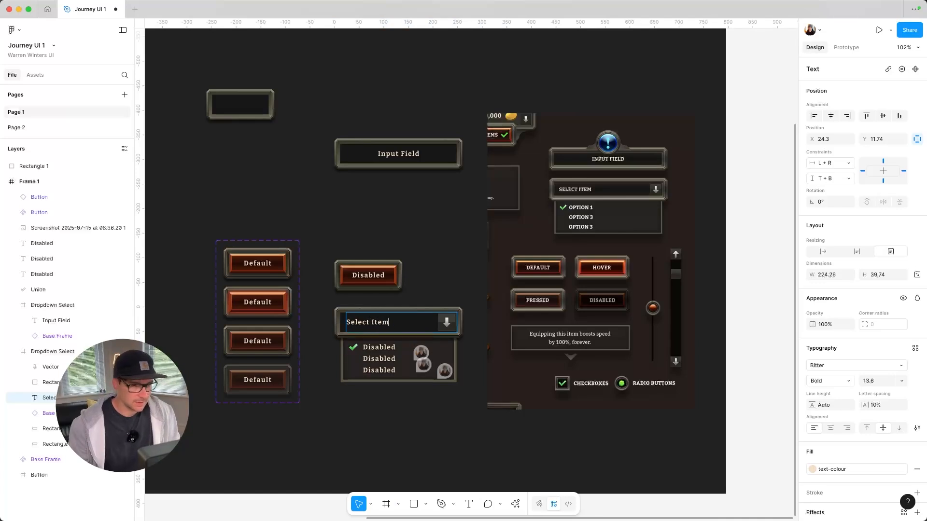
# - Rename the three dropdown list entries to "Option 1", "Option 2" and "Option 3", from first to last
pyautogui.click(378, 345)
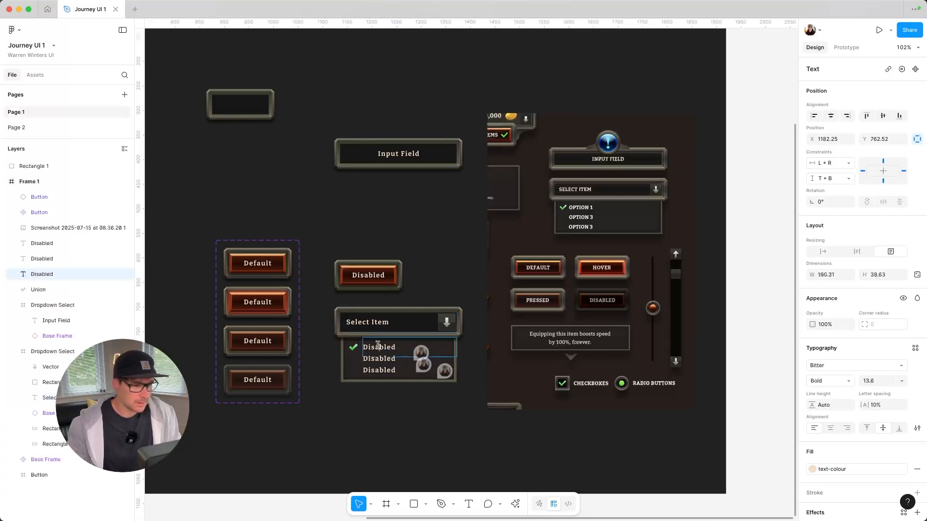
pyautogui.write('Option 1')
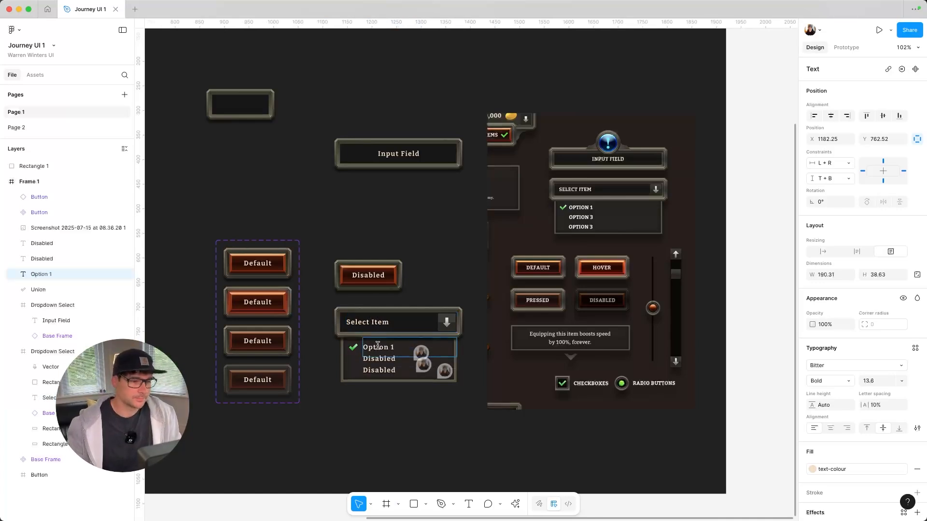
pyautogui.click(380, 357)
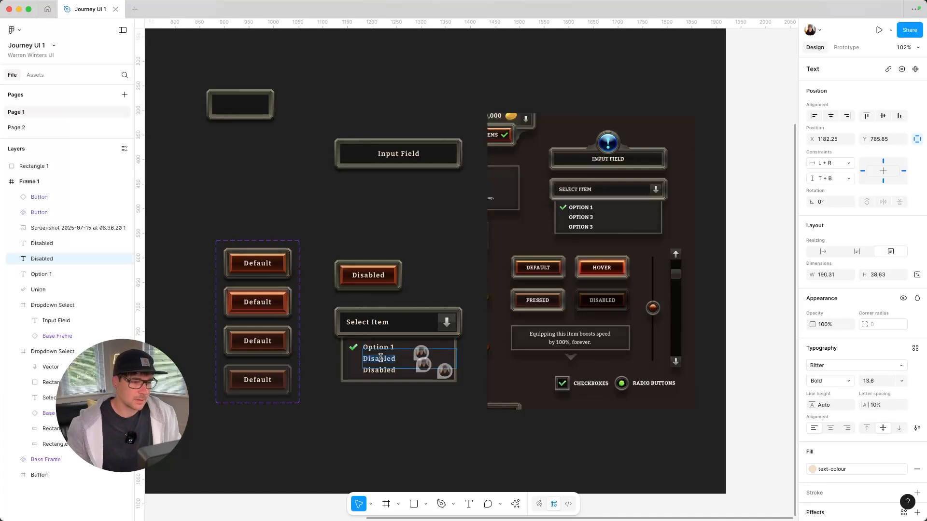
pyautogui.write('Option 2')
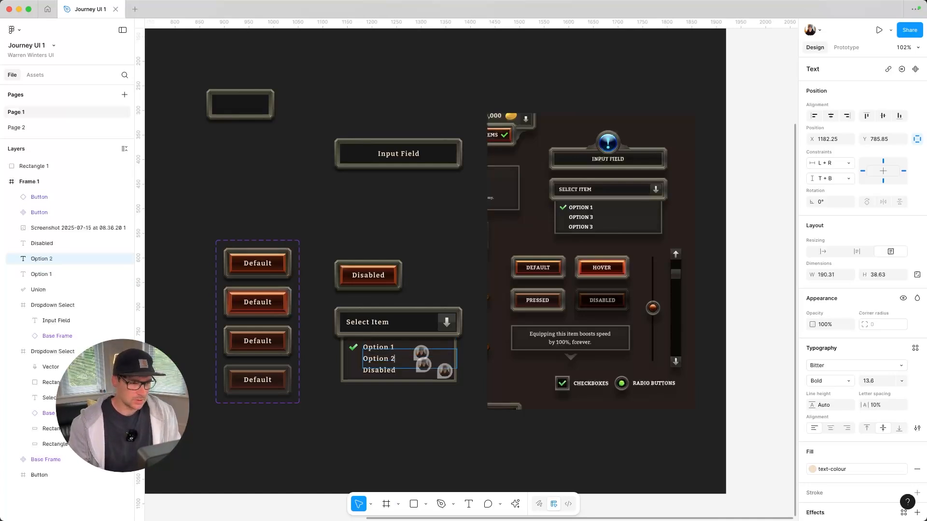
pyautogui.click(388, 372)
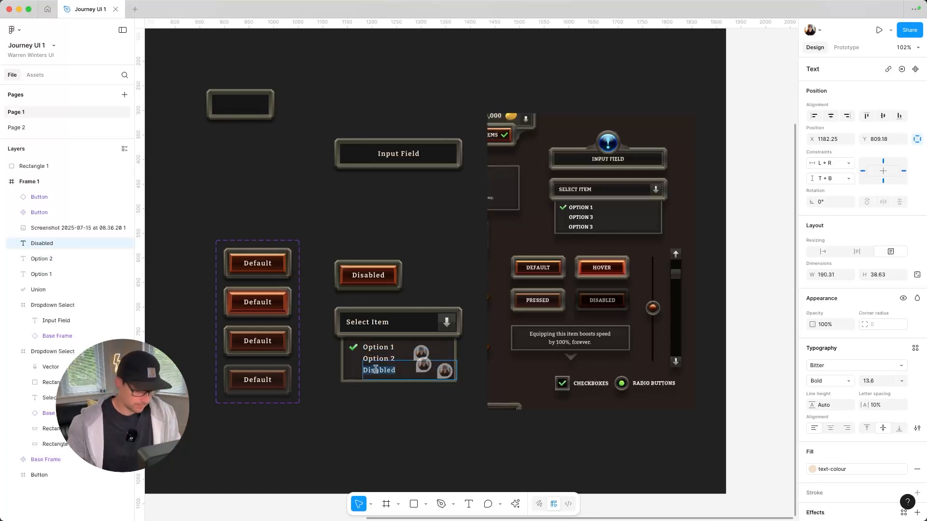
pyautogui.write('I')
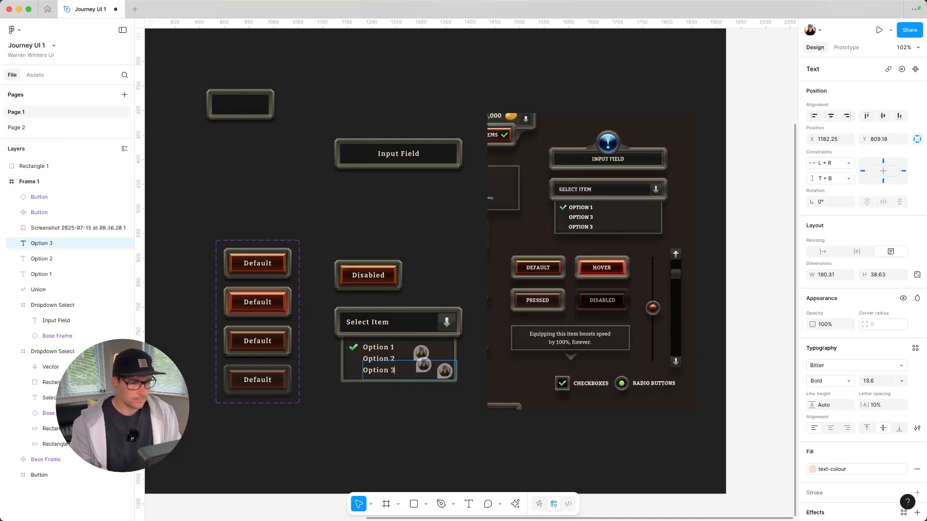
pyautogui.click(469, 234)
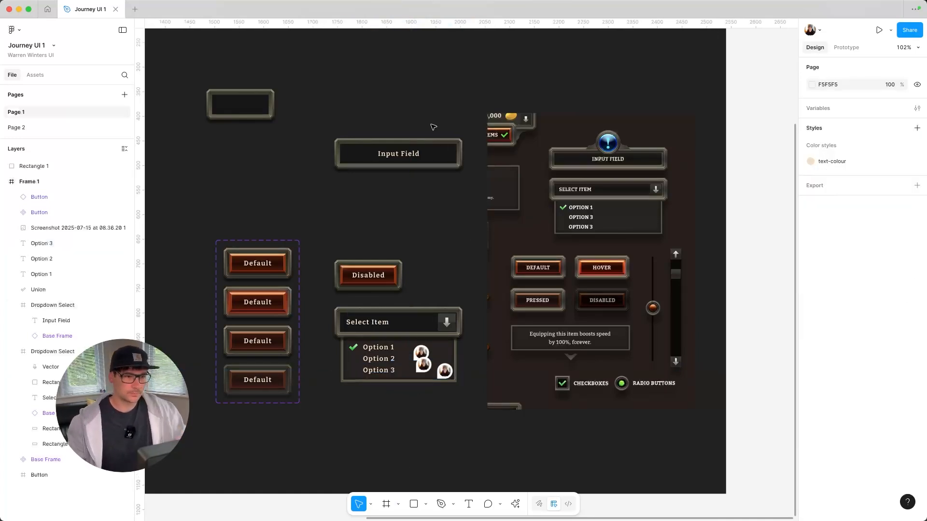
# - Compare the copied input field with the reference screenshot's input field and its round blue badge
pyautogui.click(428, 141)
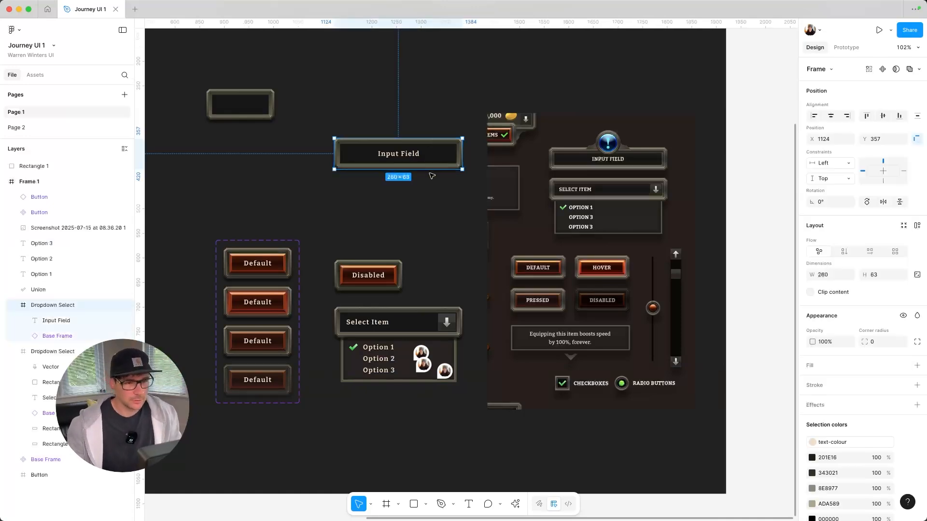
pyautogui.scroll(5, 526, 155)
pyautogui.scroll(5, 630, 144)
pyautogui.moveTo(633, 149); pyautogui.dragTo(569, 215)
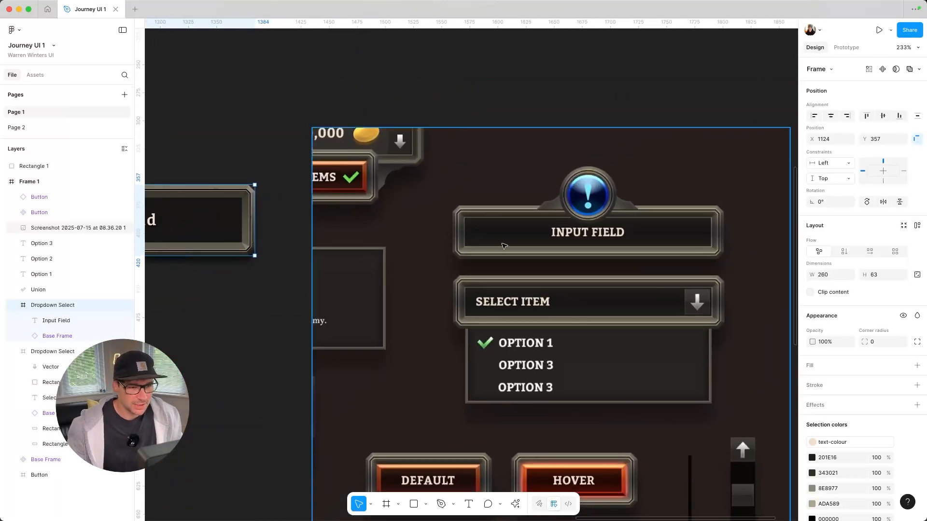
pyautogui.scroll(-4, 500, 247)
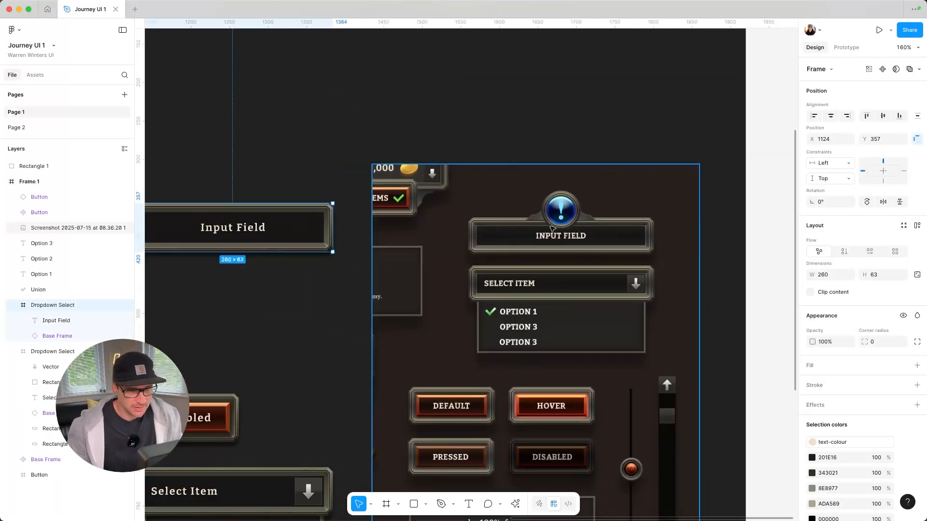
pyautogui.scroll(5, 543, 214)
pyautogui.scroll(-4, 434, 292)
pyautogui.scroll(-3, 434, 292)
pyautogui.hscroll(-4, 509, 208)
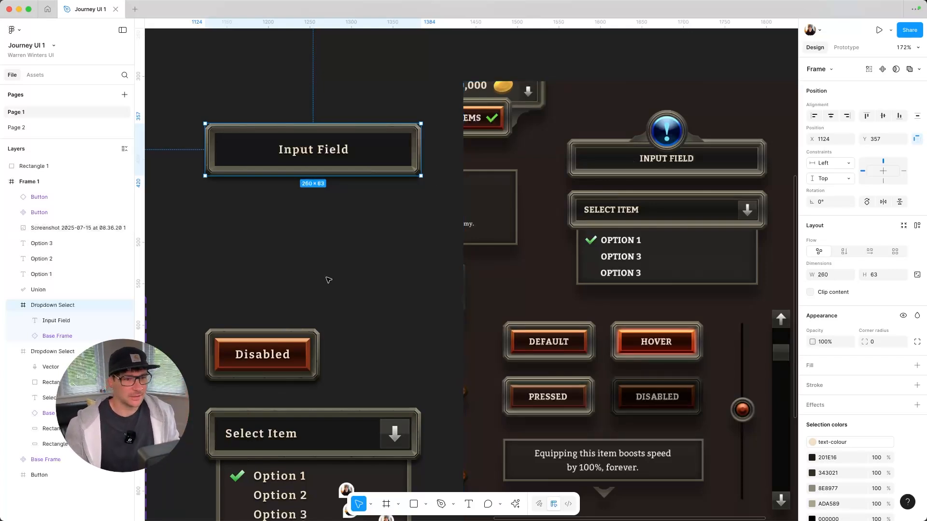
# - Draw a circle about 46 × 46 inside the input field frame, centred on its upper edge at about X 107, Y -22
pyautogui.click(298, 207)
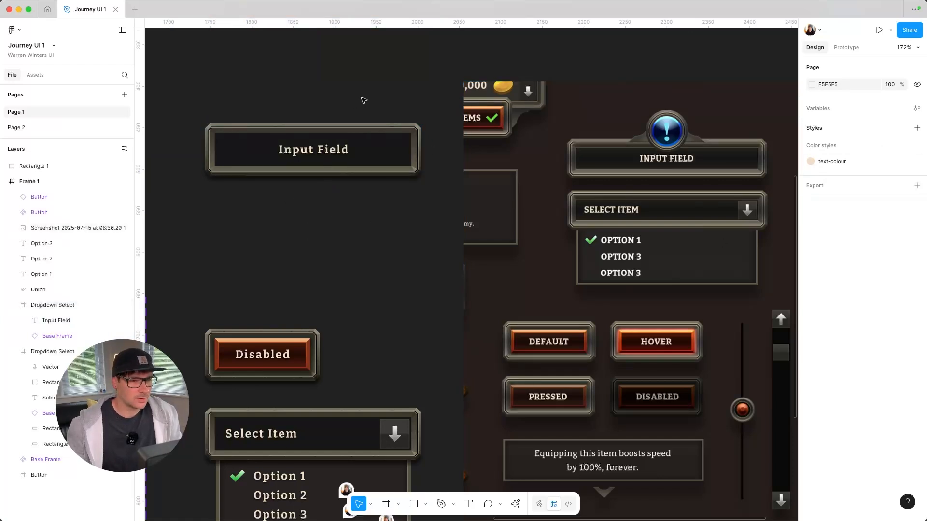
pyautogui.click(355, 166)
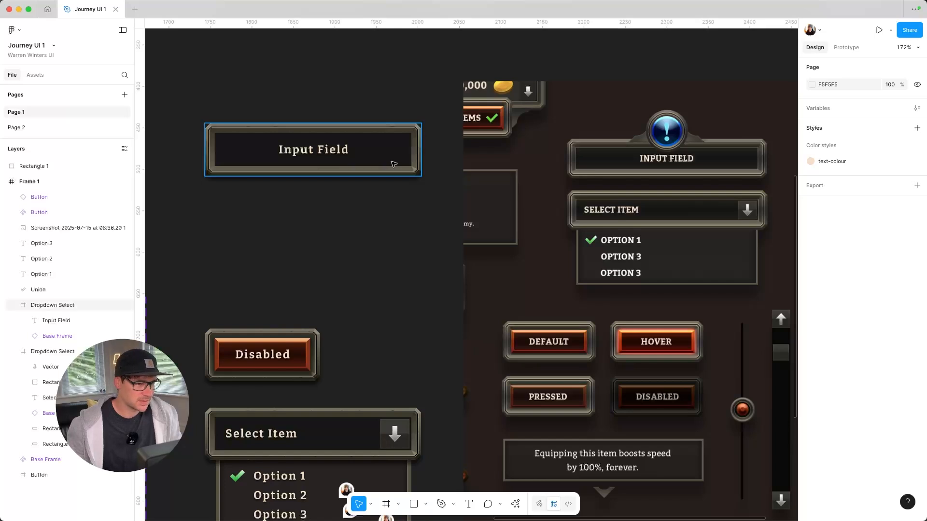
pyautogui.click(425, 504)
pyautogui.click(445, 447)
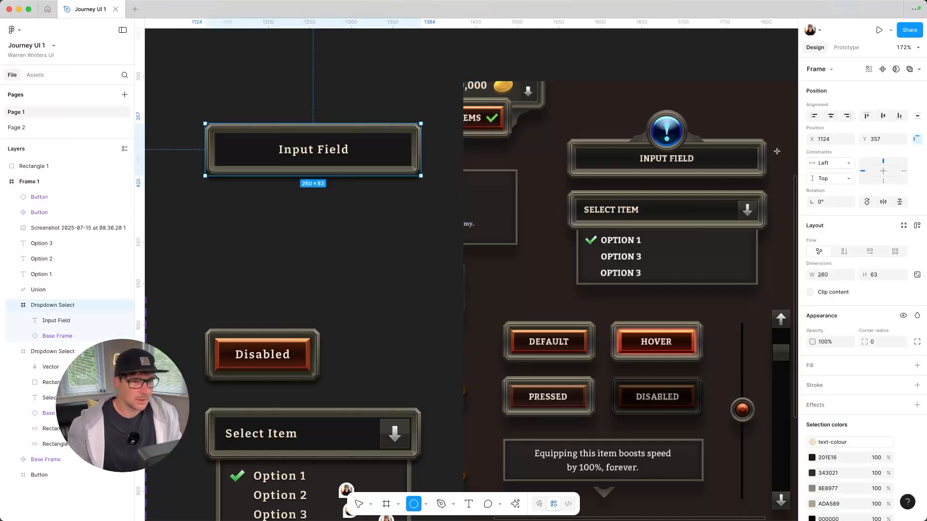
pyautogui.click(313, 124)
pyautogui.moveTo(320, 104); pyautogui.dragTo(319, 105)
# - Compare the new circle's size and placement with the round badge on the reference's input field
pyautogui.scroll(3, 306, 175)
pyautogui.scroll(1, 306, 175)
pyautogui.scroll(-3, 378, 209)
pyautogui.scroll(5, 351, 174)
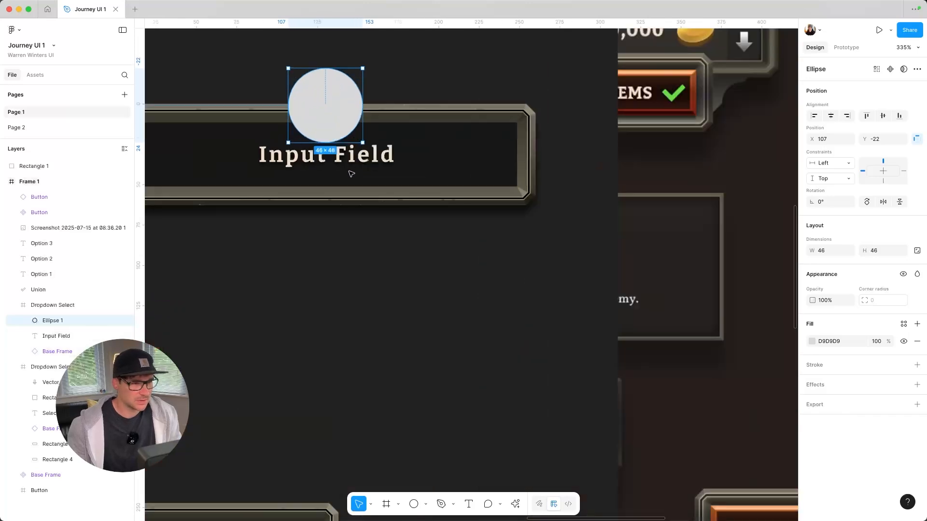
pyautogui.scroll(-5, 381, 216)
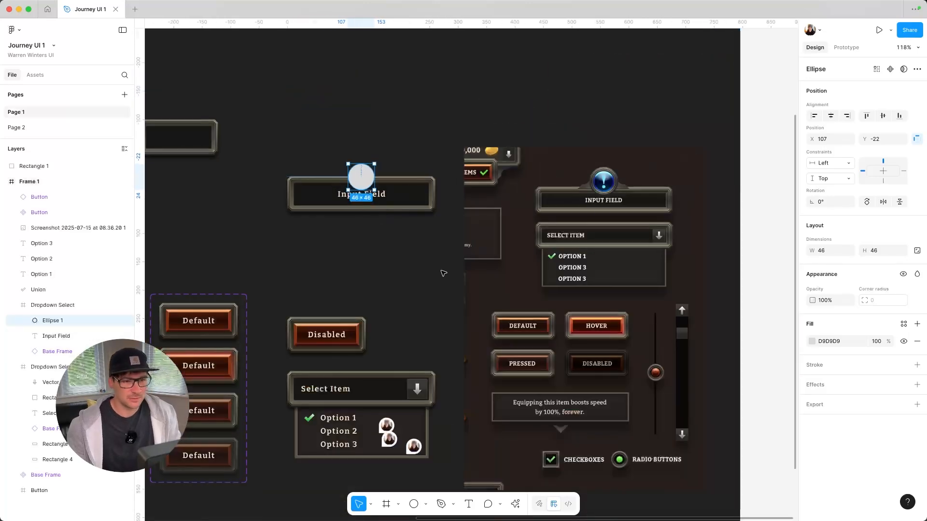
pyautogui.scroll(4, 377, 205)
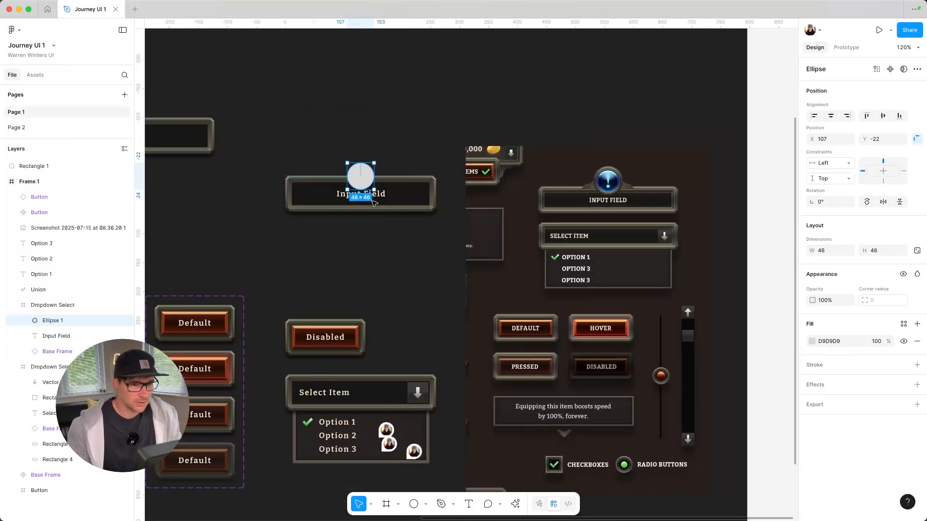
pyautogui.scroll(-1, 377, 205)
pyautogui.hscroll(1, 377, 205)
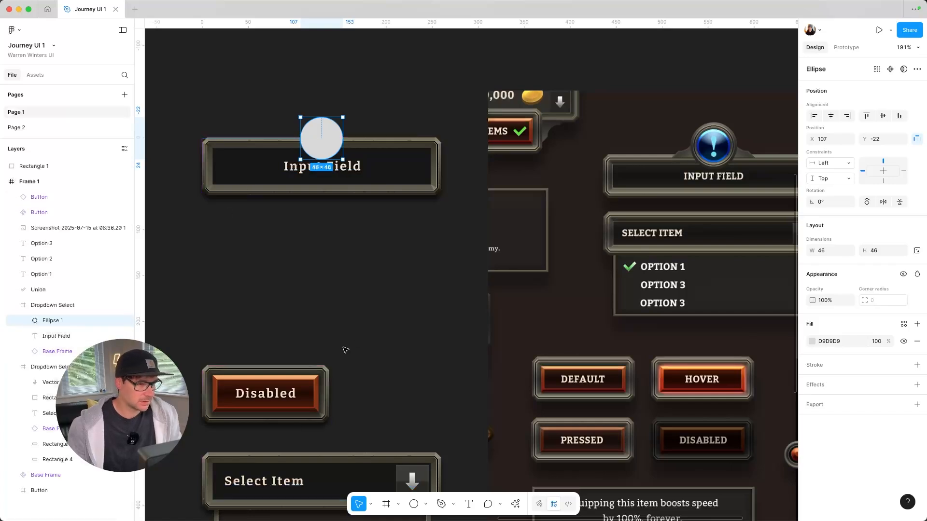
# - Copy the linear gradient stroke of the Outer Frame layer nested in the input field's Base Frame onto the new circle
pyautogui.doubleClick(432, 156)
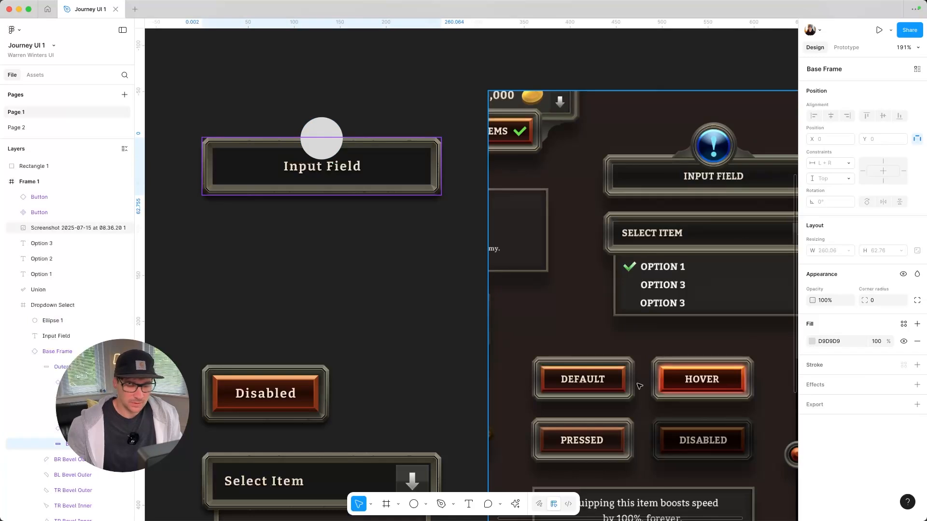
pyautogui.click(77, 414)
pyautogui.scroll(-2, 72, 459)
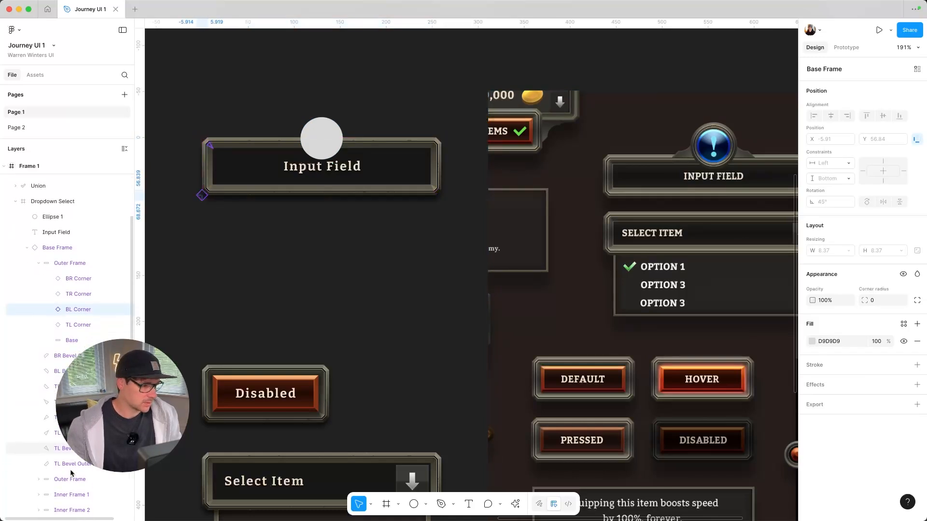
pyautogui.click(77, 464)
pyautogui.click(77, 448)
pyautogui.click(76, 433)
pyautogui.click(76, 417)
pyautogui.scroll(-3, 74, 467)
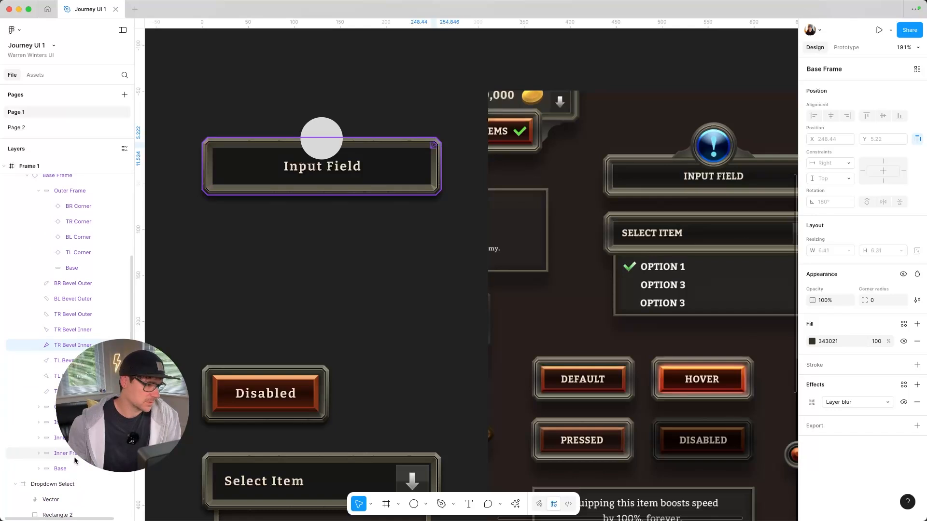
pyautogui.click(71, 468)
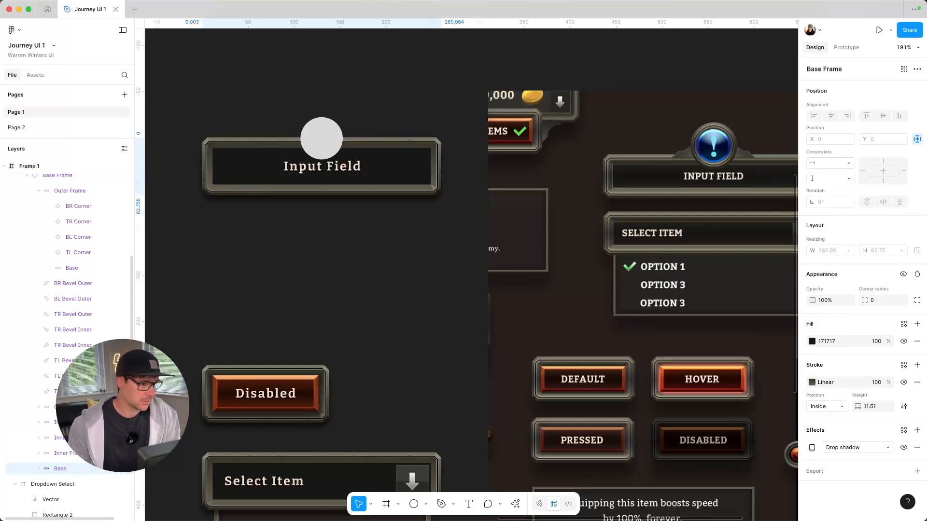
pyautogui.click(124, 407)
pyautogui.click(125, 407)
pyautogui.click(91, 407)
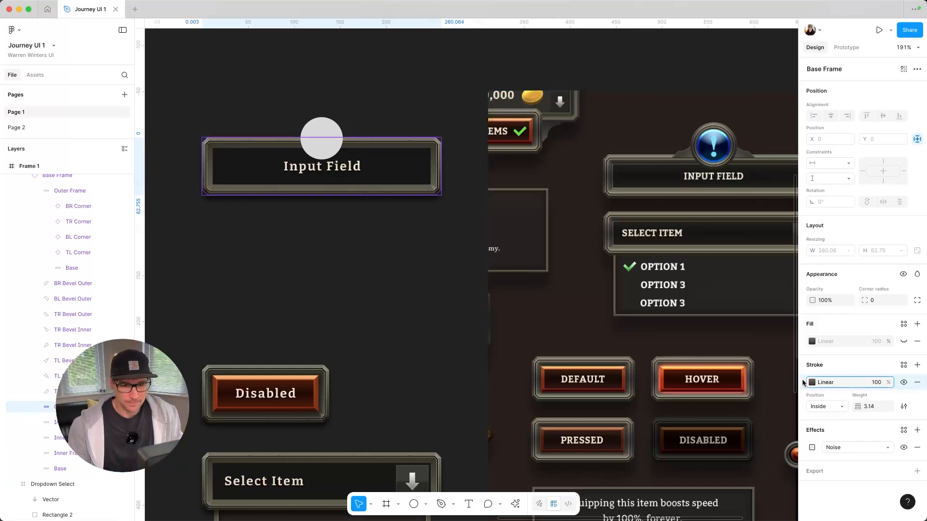
pyautogui.click(332, 129)
pyautogui.press('super+v')
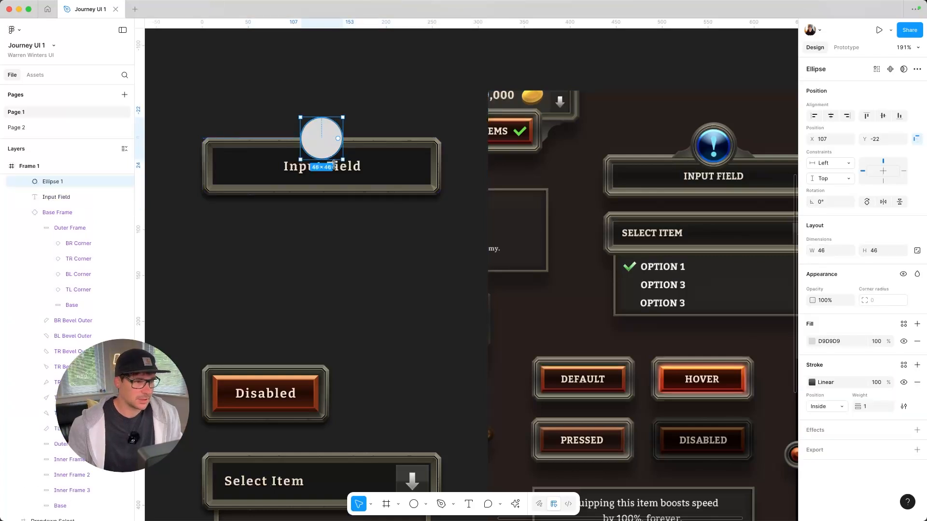
# - Set the circle's stroke weight to 5 and remove its fill
pyautogui.click(875, 407)
pyautogui.write('3')
pyautogui.press('Return')
pyautogui.press('Down')
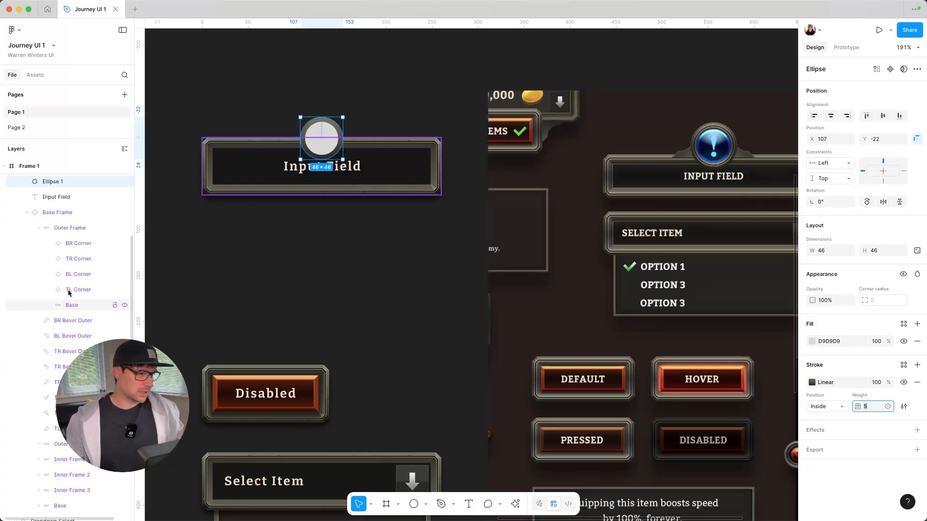
pyautogui.click(918, 341)
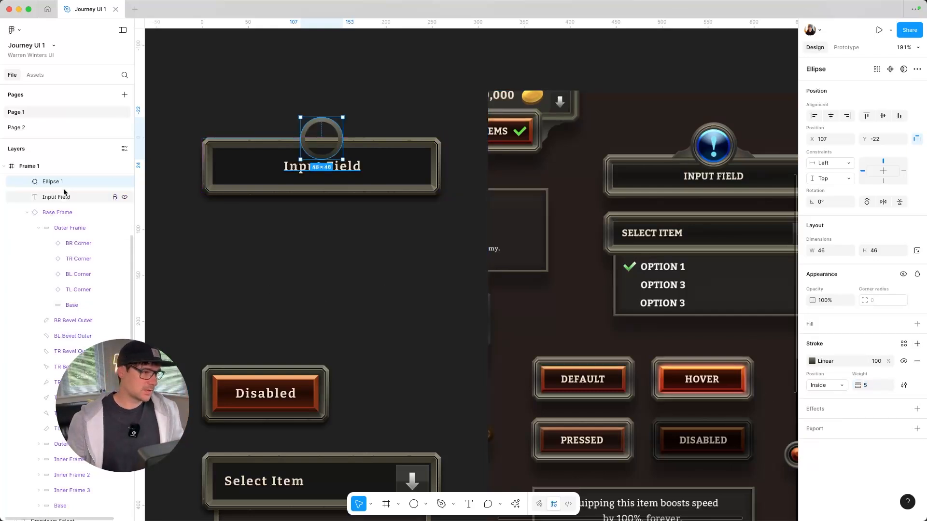
pyautogui.scroll(3, 54, 218)
pyautogui.doubleClick(55, 256)
pyautogui.write('In')
pyautogui.scroll(-3, 15, 458)
pyautogui.scroll(5, 58, 386)
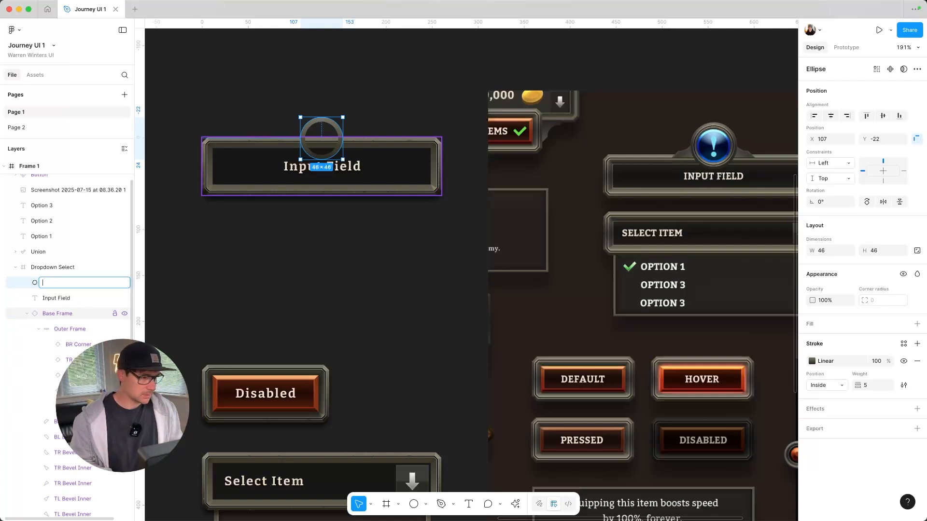
pyautogui.scroll(-5, 87, 319)
pyautogui.click(125, 288)
pyautogui.scroll(4, 111, 297)
pyautogui.scroll(1, 99, 310)
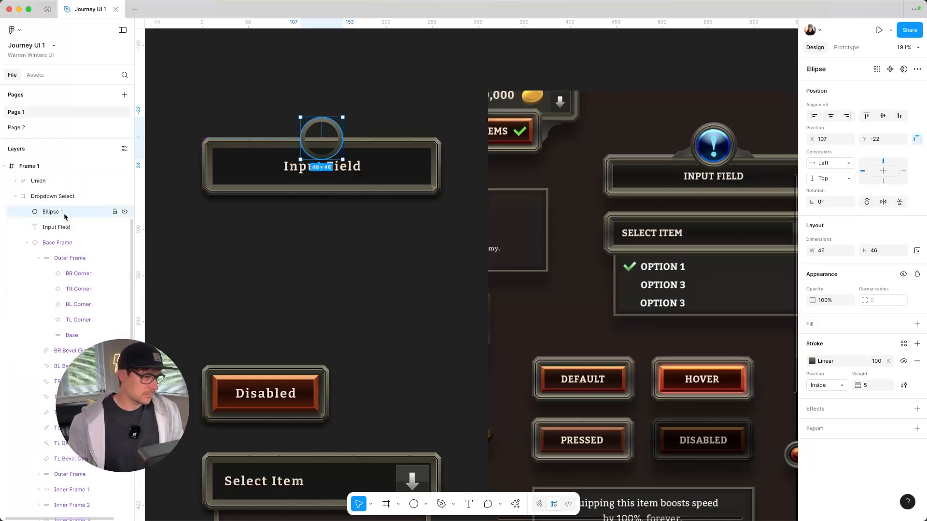
# - Rename the Ellipse 1 layer as "Outer Frame"
pyautogui.doubleClick(50, 212)
pyautogui.write('Outer Frame')
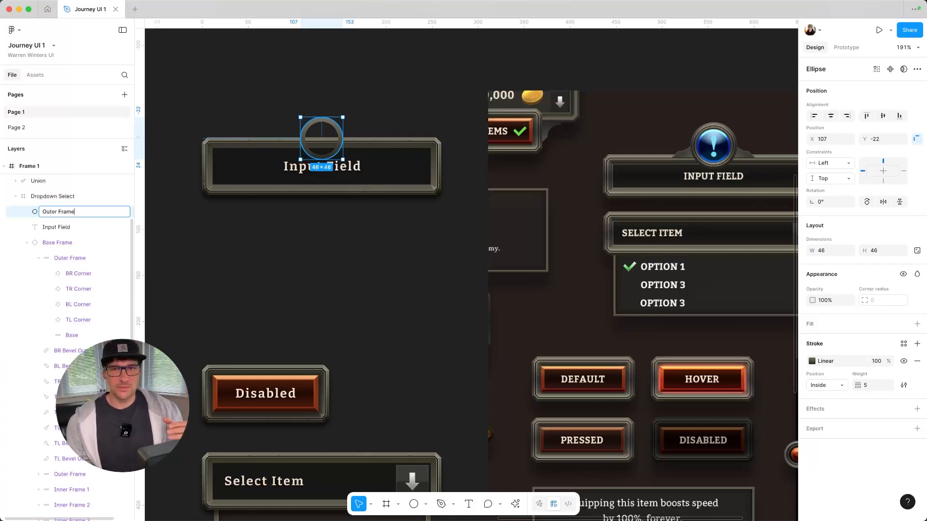
pyautogui.press('Return')
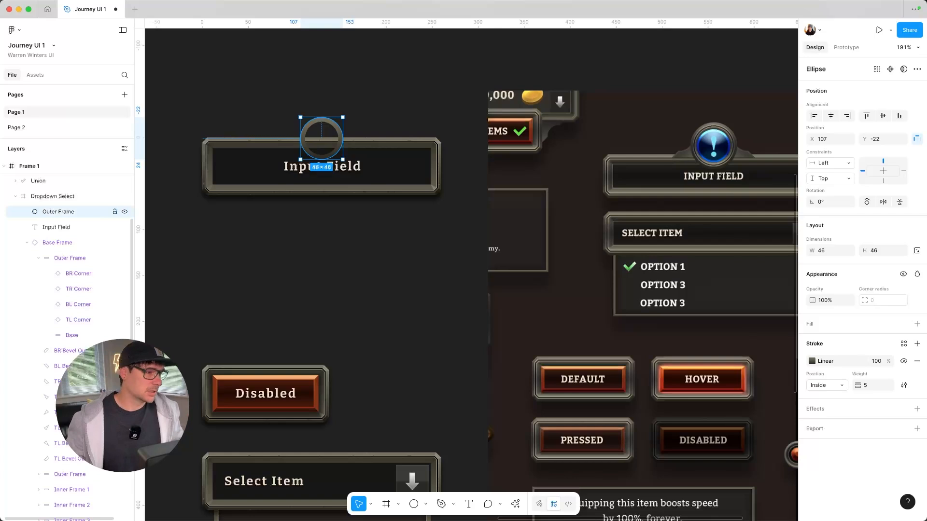
# - Duplicate the Outer Frame circle and rename the lower copy as "Inner Stroke 3"
pyautogui.press('super+d')
pyautogui.click(76, 227)
pyautogui.click(69, 212)
pyautogui.click(74, 222)
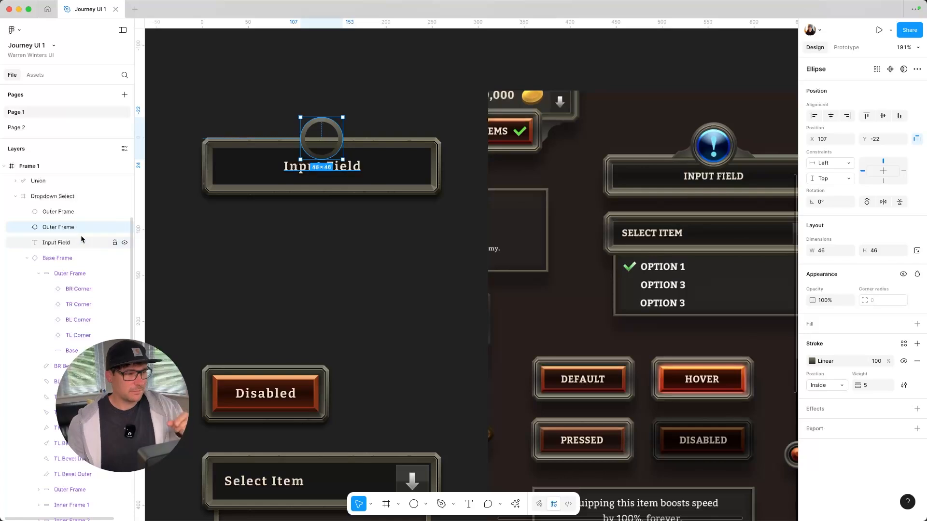
pyautogui.doubleClick(63, 228)
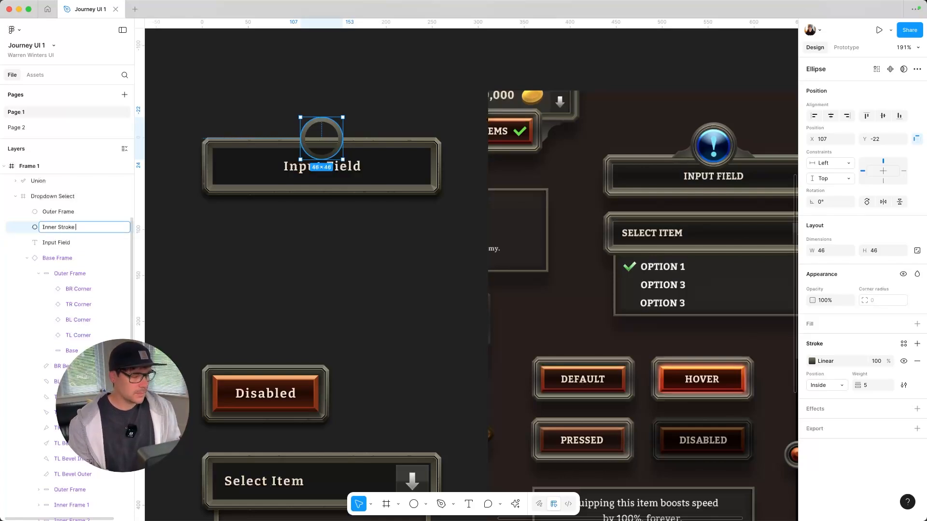
pyautogui.press('Return')
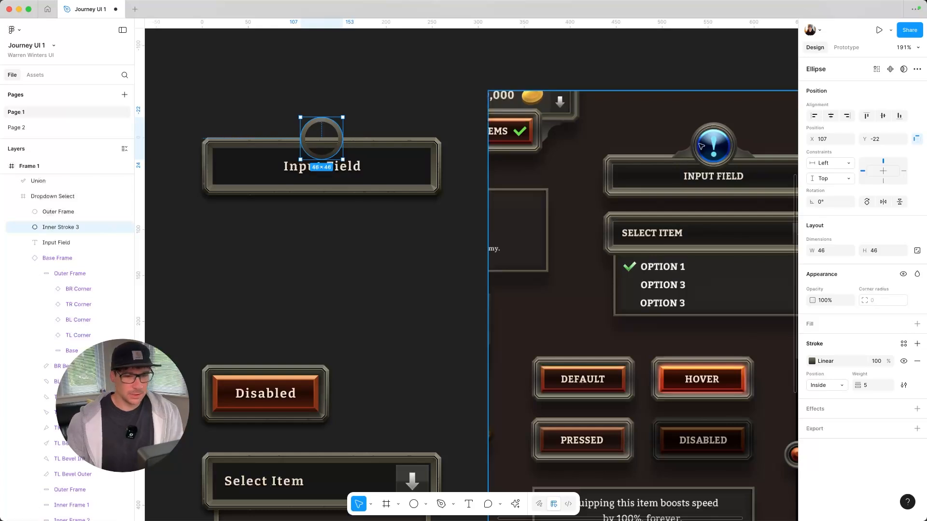
# - Set Inner Stroke 3's stroke weight to 6 and reverse the direction of its linear gradient
pyautogui.press('Up')
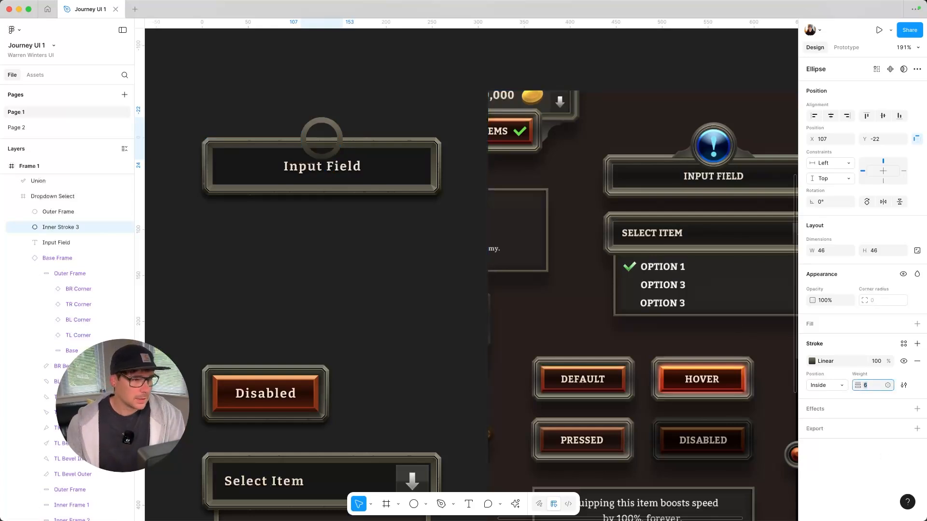
pyautogui.click(811, 362)
pyautogui.click(774, 404)
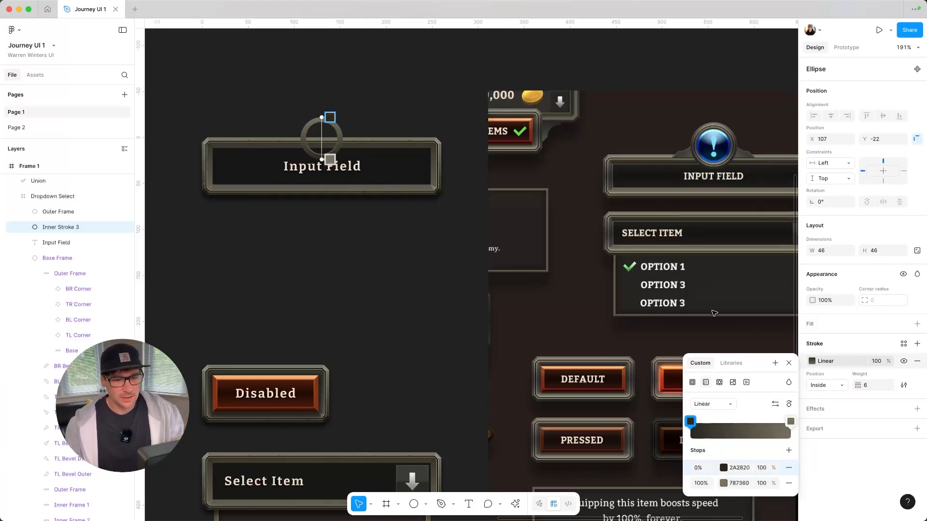
pyautogui.click(787, 363)
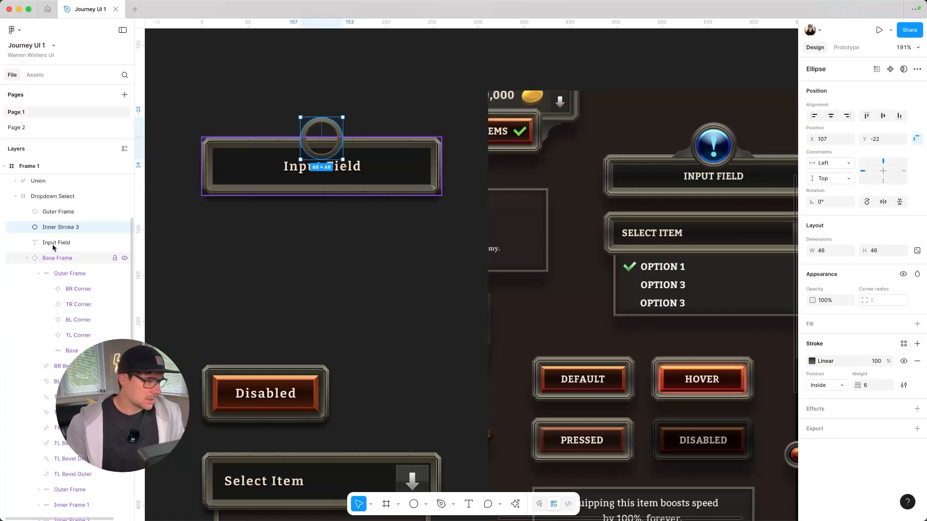
# - Duplicate Inner Stroke 3, rename the copy as "Inner Stroke 2" and place it below Inner Stroke 3 in the layer order
pyautogui.press('super+d')
pyautogui.doubleClick(64, 228)
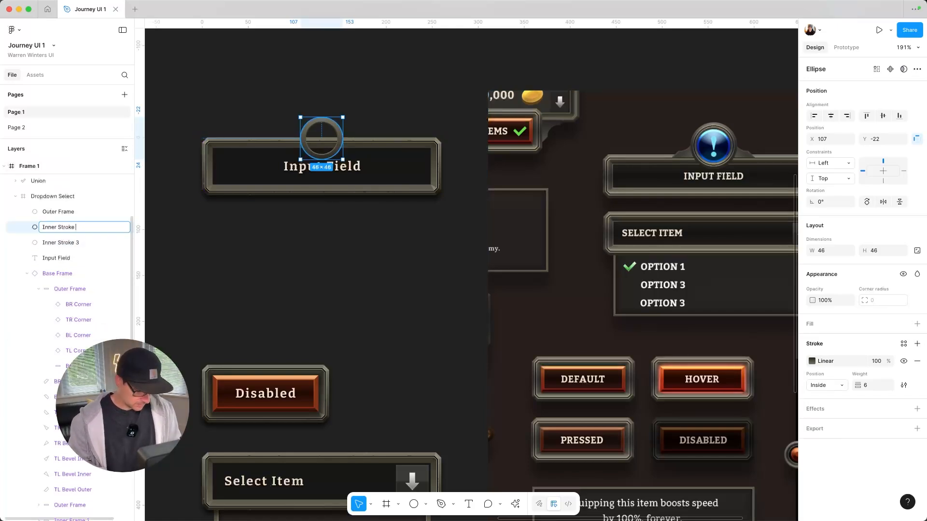
pyautogui.press('Return')
pyautogui.press('super+minus')
pyautogui.press('super+minus')
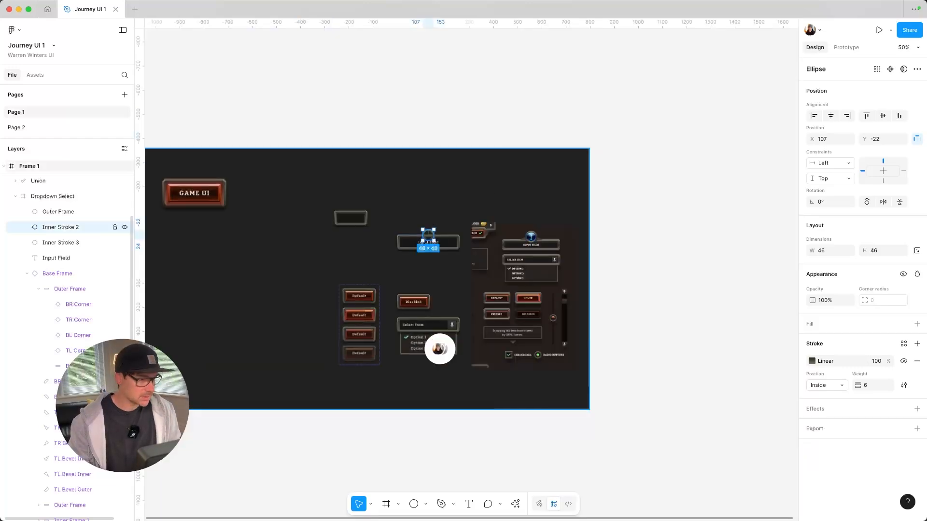
pyautogui.press('super+equal')
pyautogui.press('super+bracketleft')
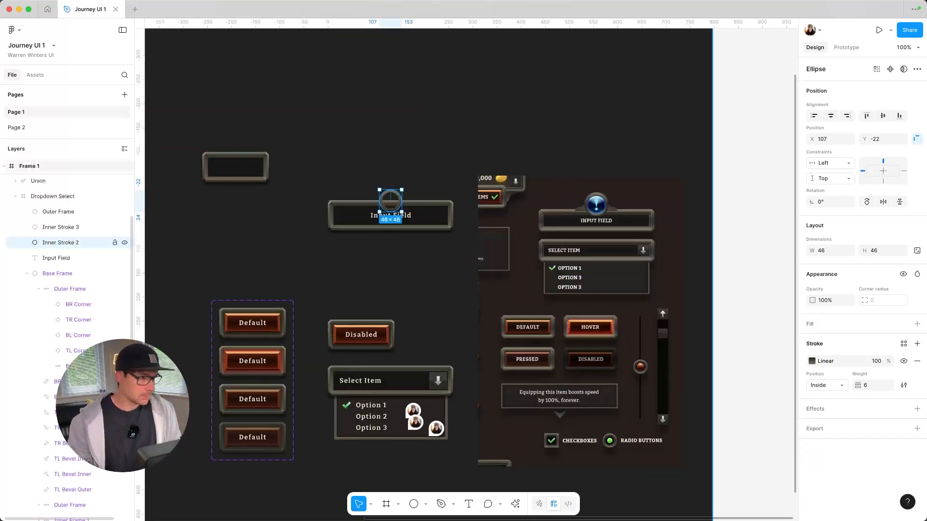
# - Try a stroke weight of 9 on Inner Stroke 2 and restore the weight to 6
pyautogui.scroll(3, 366, 198)
pyautogui.scroll(3, 366, 198)
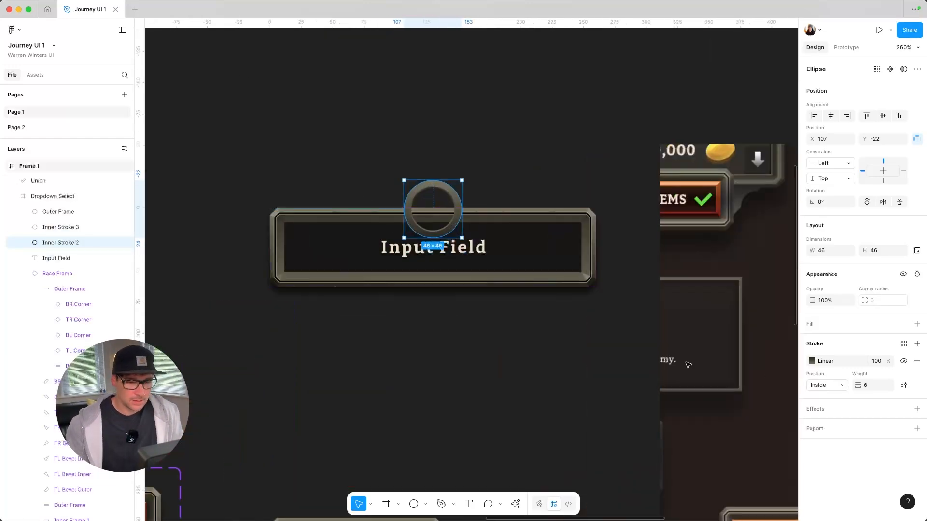
pyautogui.write('9')
pyautogui.press('Return')
pyautogui.moveTo(682, 331)
pyautogui.mouseDown()
pyautogui.moveTo(581, 275)
pyautogui.moveTo(482, 269)
pyautogui.mouseUp()
pyautogui.press('Down')
pyautogui.press('Down')
pyautogui.press('Up')
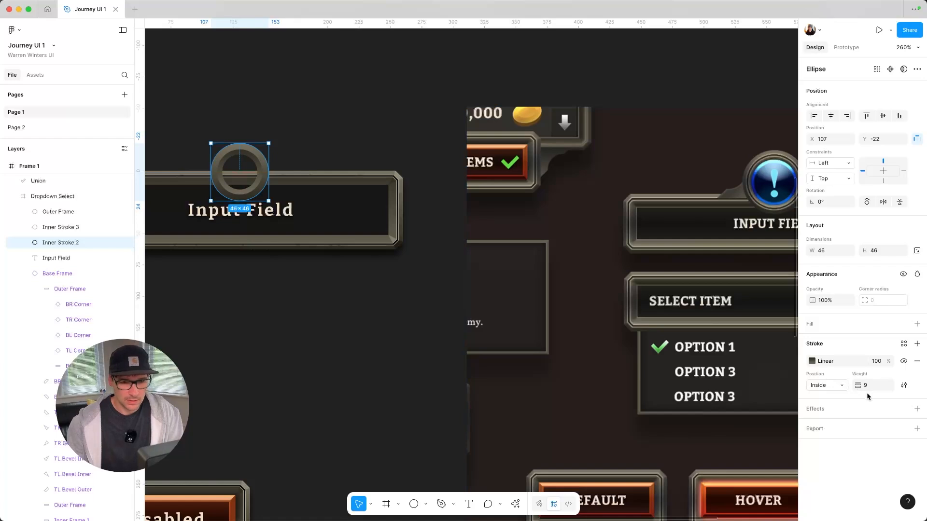
pyautogui.write('7')
pyautogui.press('Return')
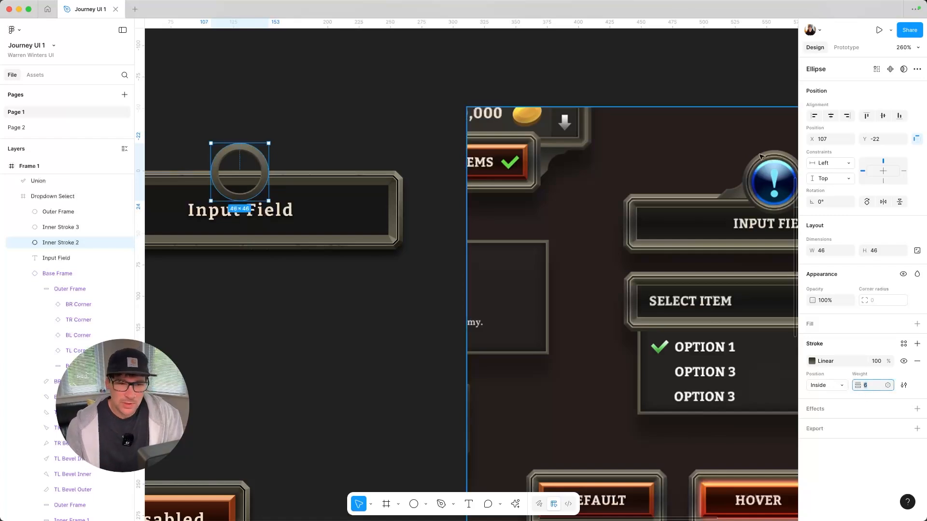
# - Set Inner Stroke 2's stroke weight to 7 and copy the 000000 stroke from Inner Frame 2 in the Base Frame
pyautogui.press('Up')
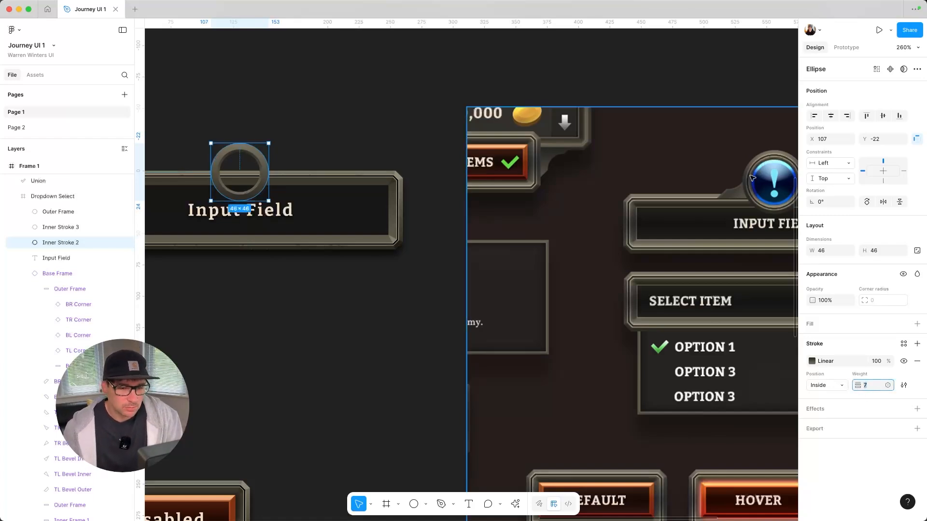
pyautogui.scroll(-5, 58, 357)
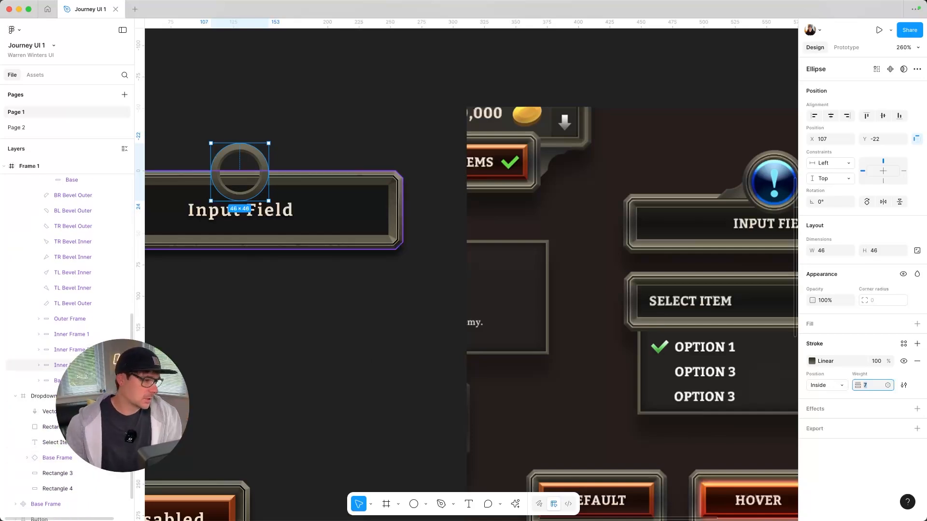
pyautogui.click(82, 349)
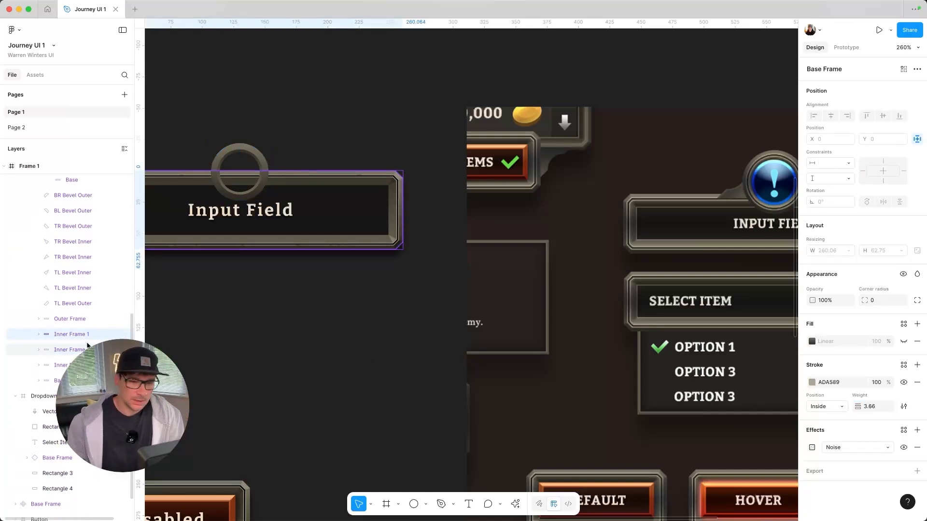
pyautogui.click(903, 383)
pyautogui.click(903, 382)
pyautogui.click(904, 383)
pyautogui.click(903, 382)
pyautogui.click(816, 383)
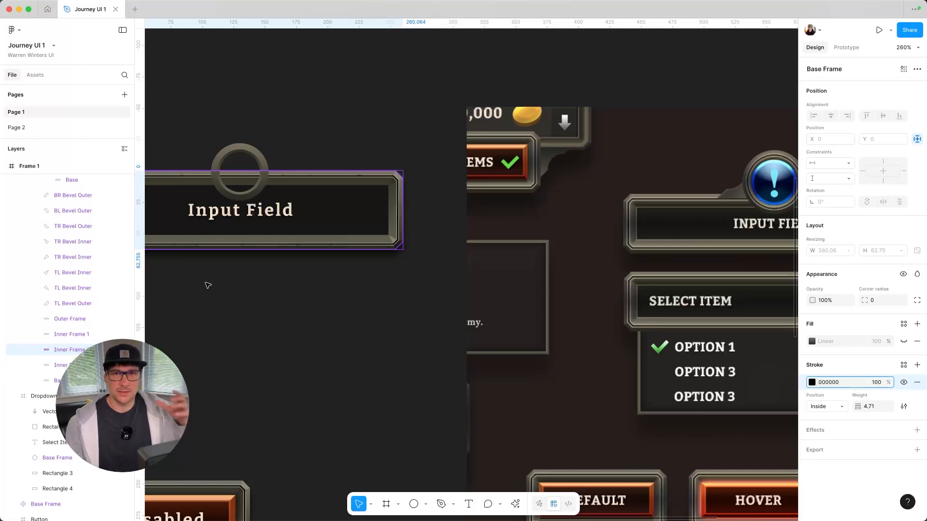
# - Replace the linear gradient stroke on the badge's Inner Stroke 2 circle with the copied 000000 stroke
pyautogui.click(244, 156)
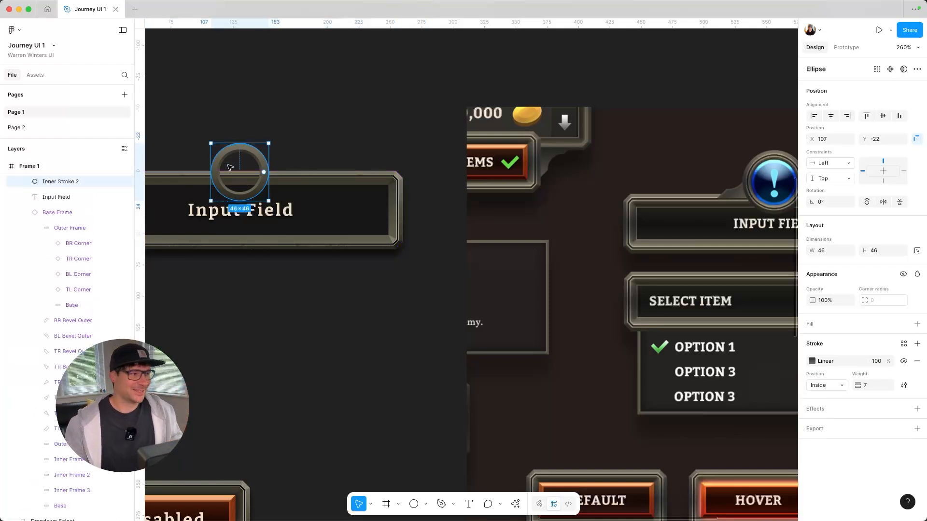
pyautogui.scroll(1, 81, 227)
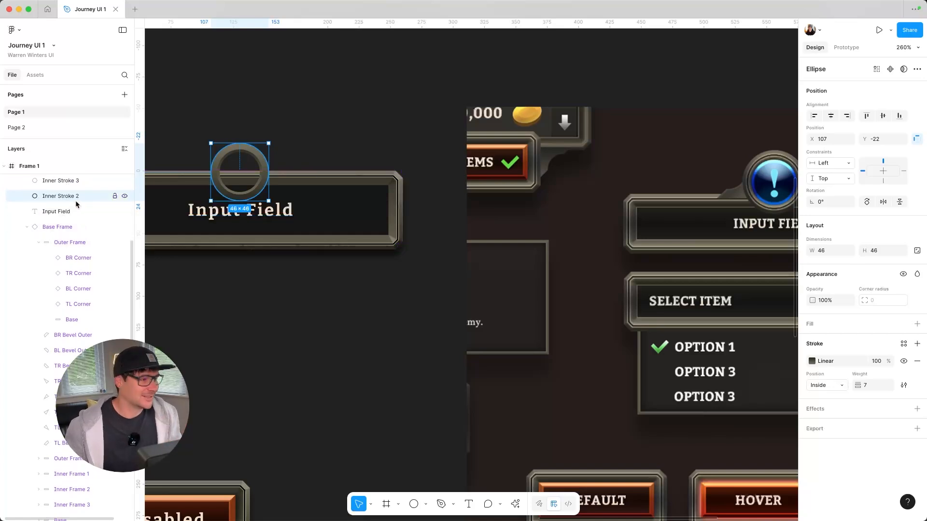
pyautogui.click(126, 196)
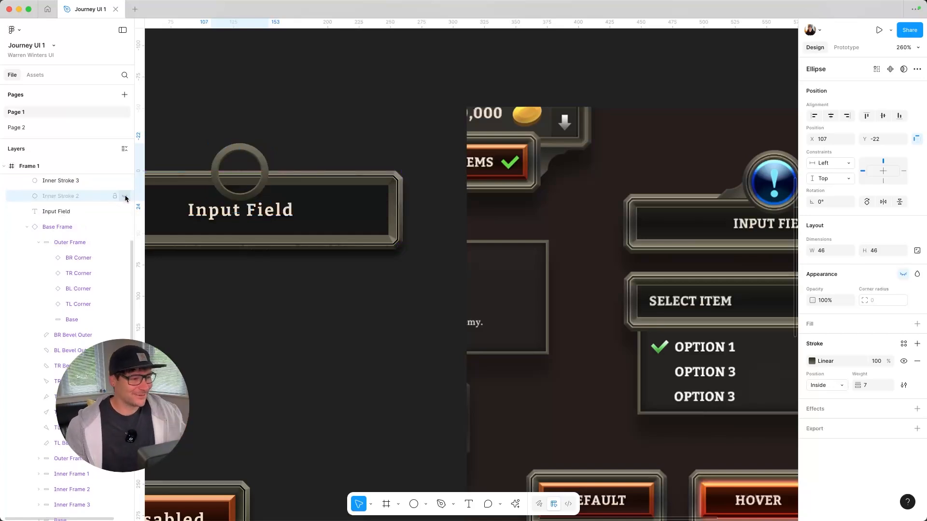
pyautogui.click(125, 196)
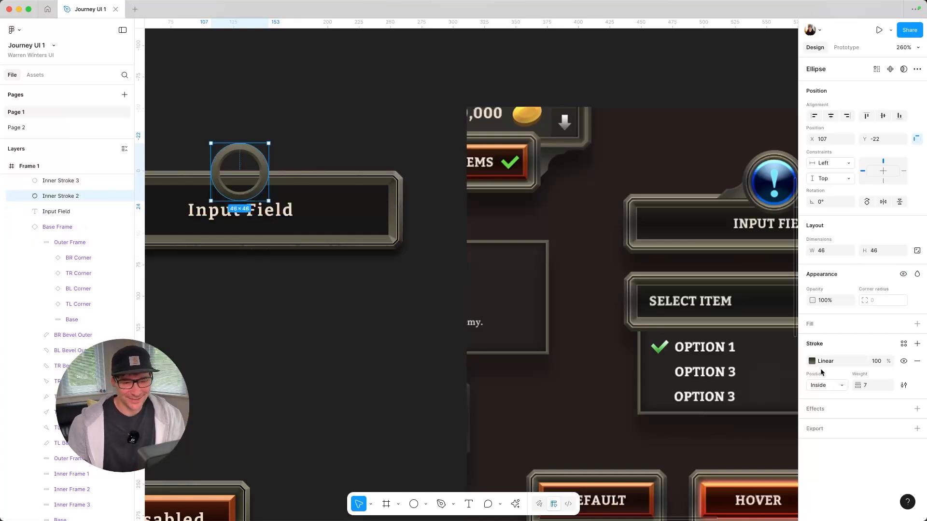
pyautogui.click(802, 365)
pyautogui.press('super+v')
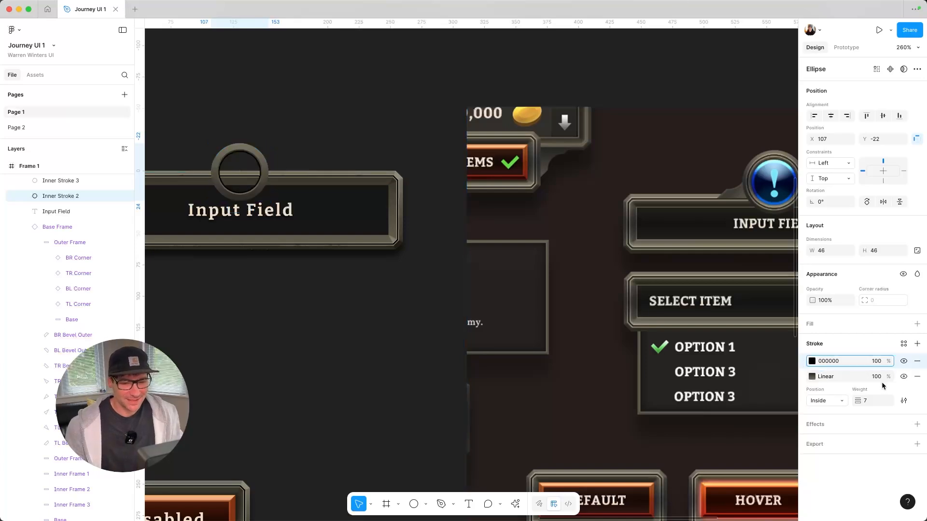
pyautogui.click(917, 377)
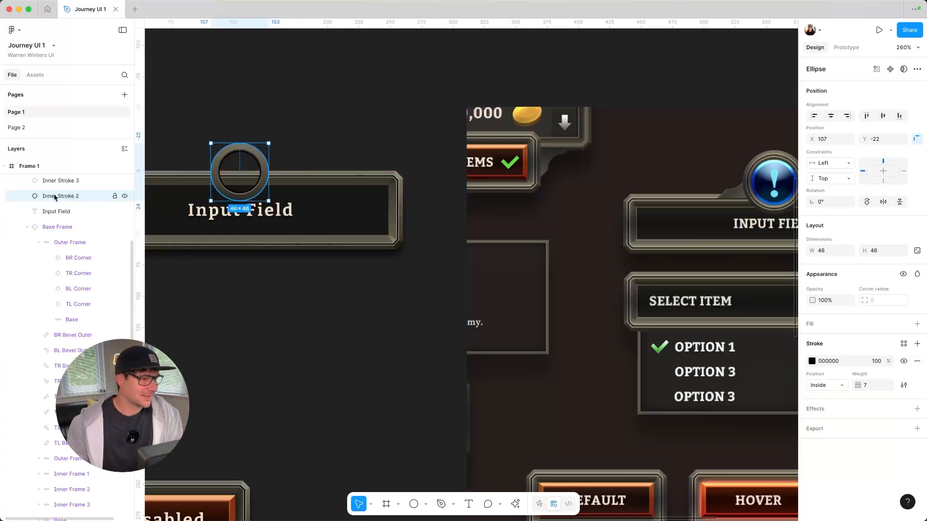
# - Try moving Inner Stroke 2 above Inner Stroke 3 in the layer order and undo the reordering
pyautogui.scroll(1, 70, 200)
pyautogui.moveTo(63, 235); pyautogui.dragTo(64, 217)
pyautogui.click(75, 239)
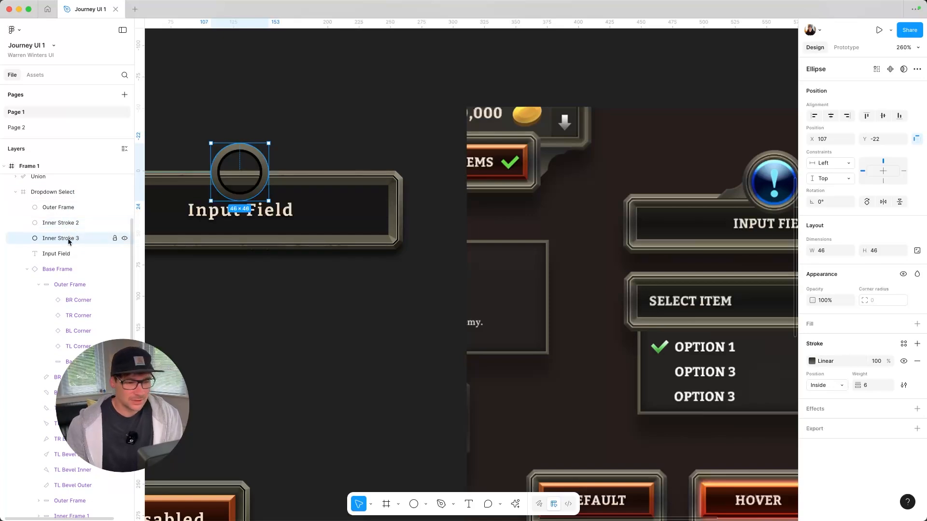
pyautogui.hotkey('ctrl', 'z')
pyautogui.hotkey('ctrl', 'z')
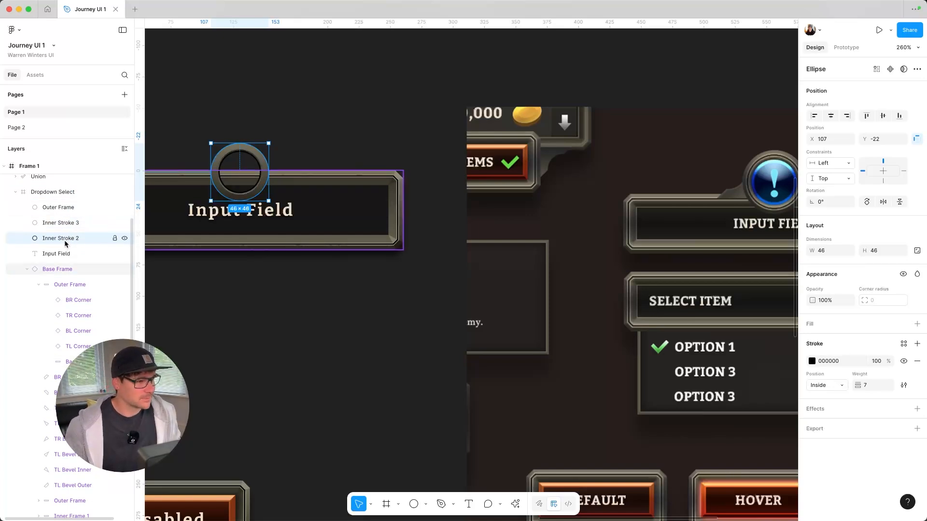
# - Set the stroke weight of the badge's Outer Frame circle to 3 and that of Inner Stroke 3 to 4
pyautogui.click(66, 207)
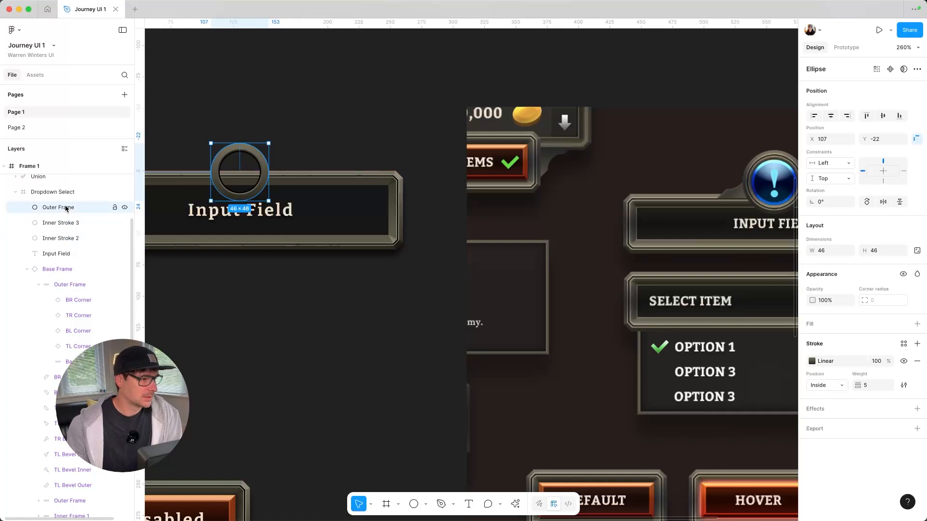
pyautogui.click(868, 385)
pyautogui.press('Down')
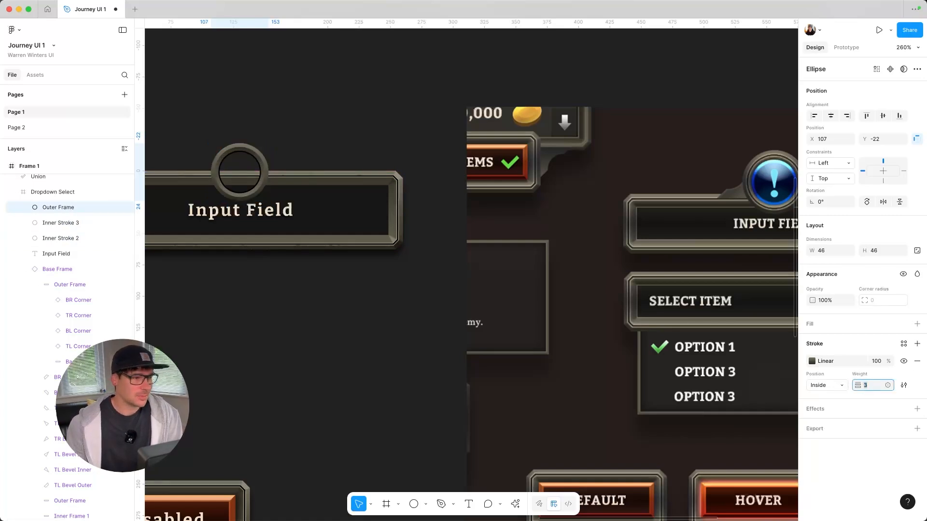
pyautogui.click(61, 223)
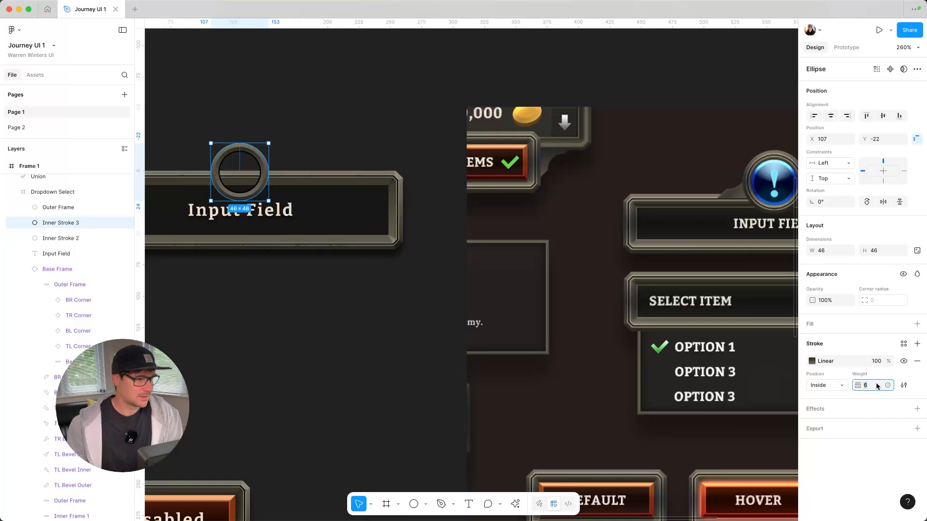
pyautogui.press('Down')
pyautogui.press('Down')
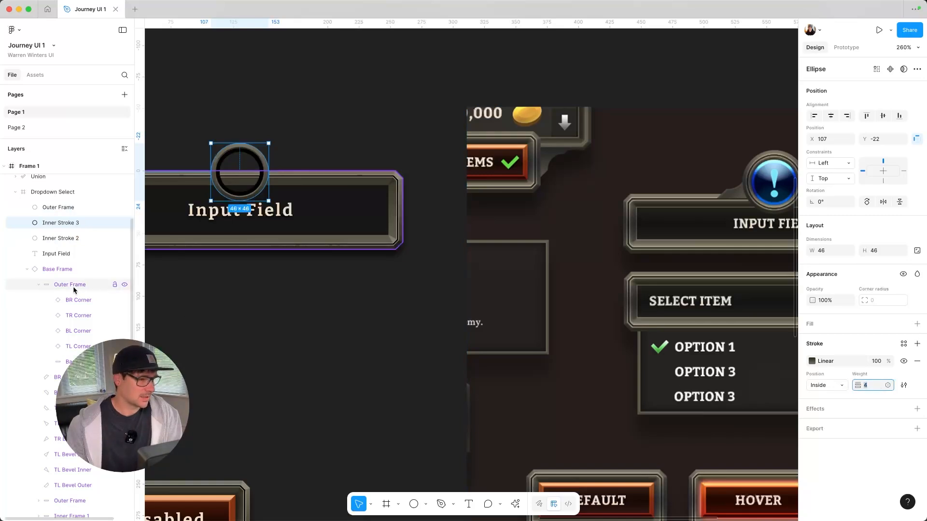
# - Reduce the black Inner Stroke 2 circle's stroke weight to 5
pyautogui.click(71, 239)
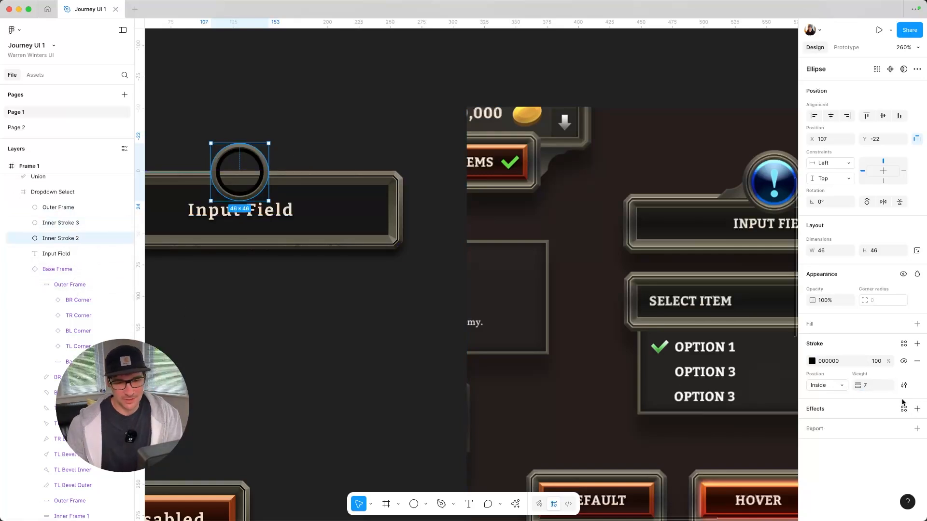
pyautogui.click(877, 385)
pyautogui.press('Down')
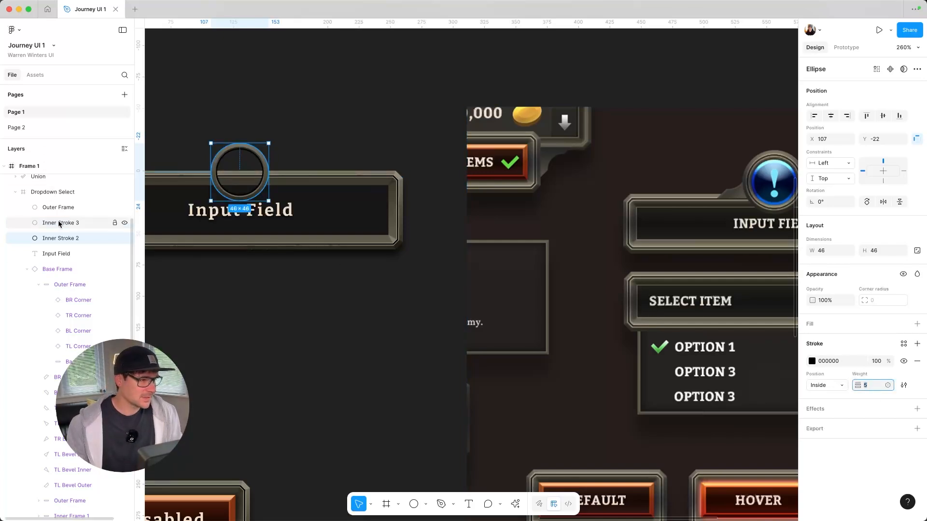
# - Duplicate Inner Stroke 3, place the copy below Inner Stroke 2 in the layer order and rename it "Inner Stroke 1"
pyautogui.click(73, 223)
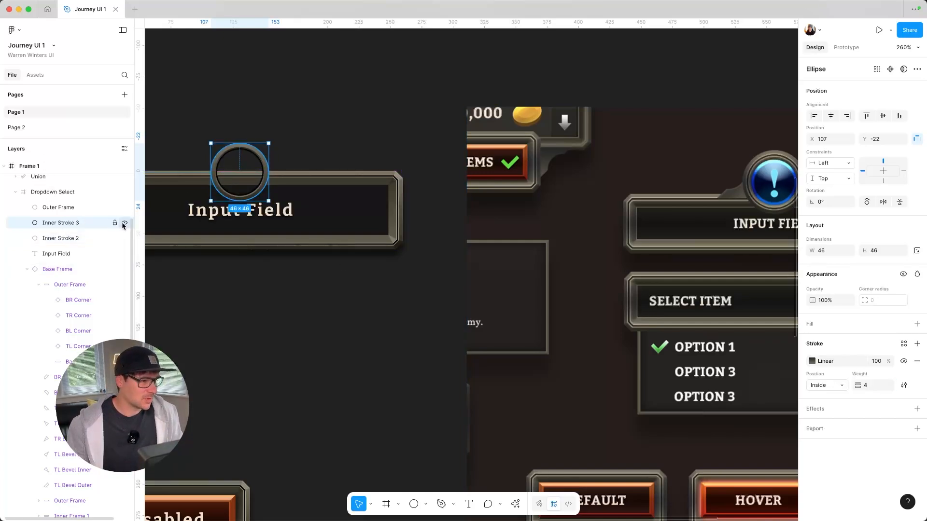
pyautogui.click(125, 223)
pyautogui.click(124, 223)
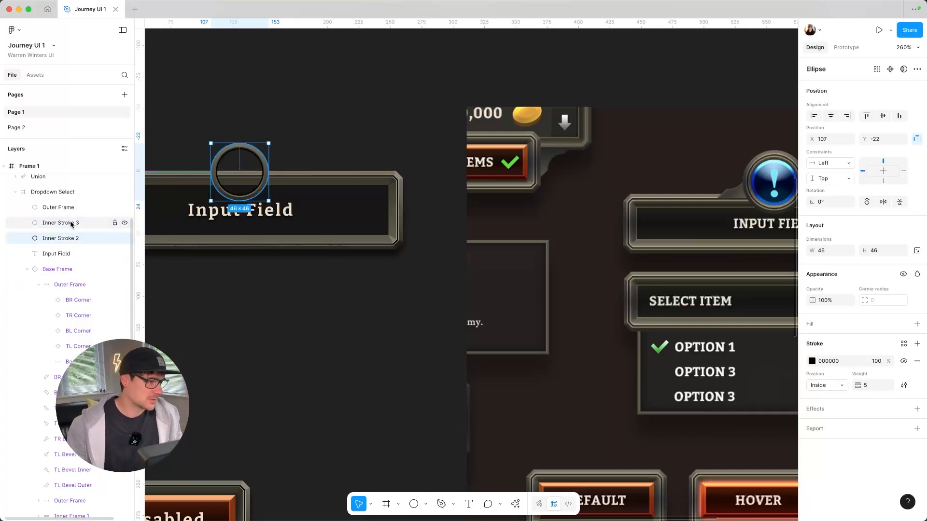
pyautogui.press('super+d')
pyautogui.moveTo(66, 225); pyautogui.dragTo(65, 261)
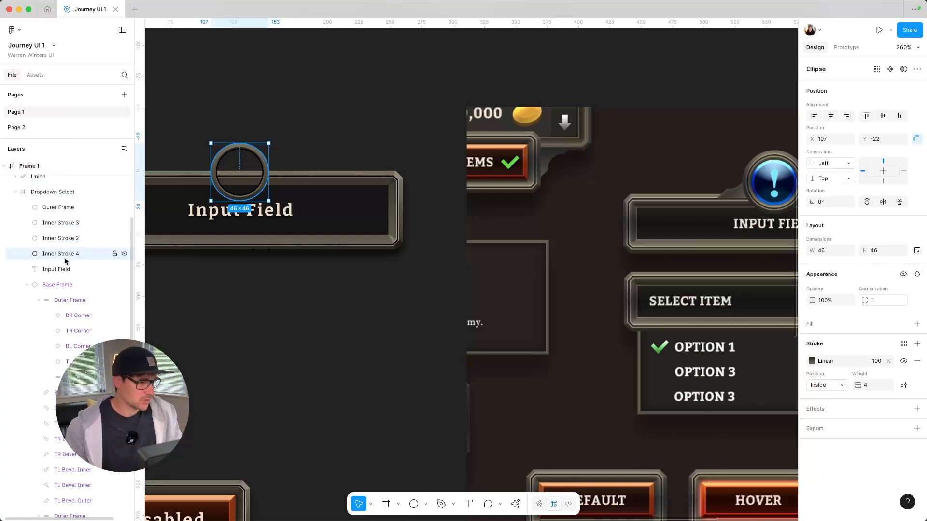
pyautogui.doubleClick(71, 255)
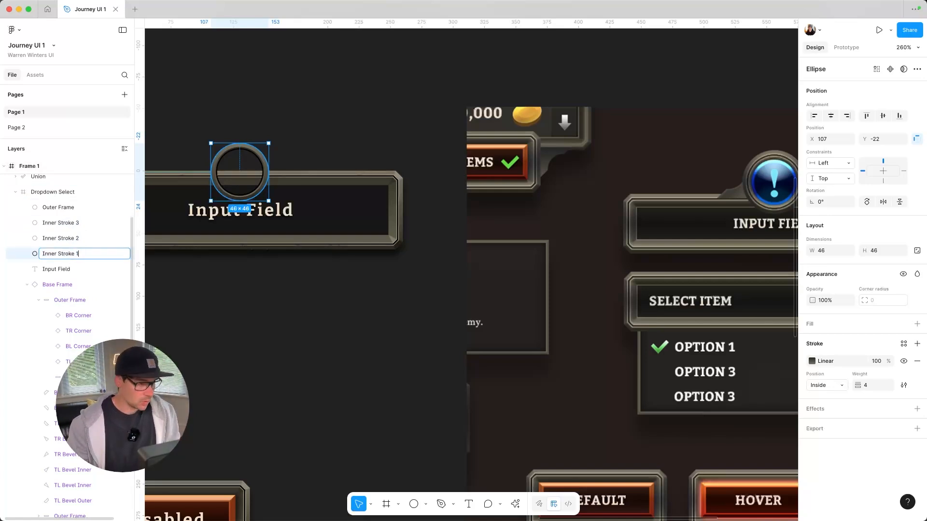
pyautogui.press('Return')
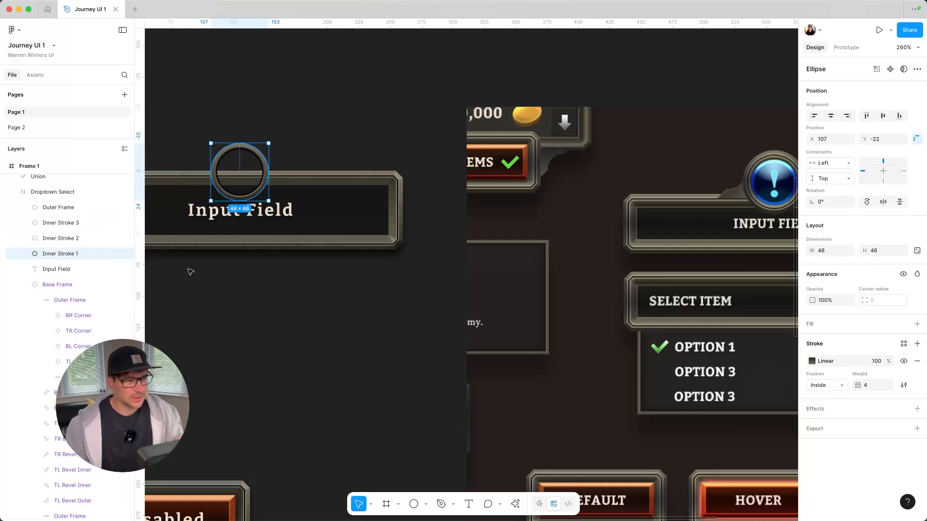
# - Set Inner Stroke 1's stroke weight to 8 and add a solid fill to the circle
pyautogui.press('Up')
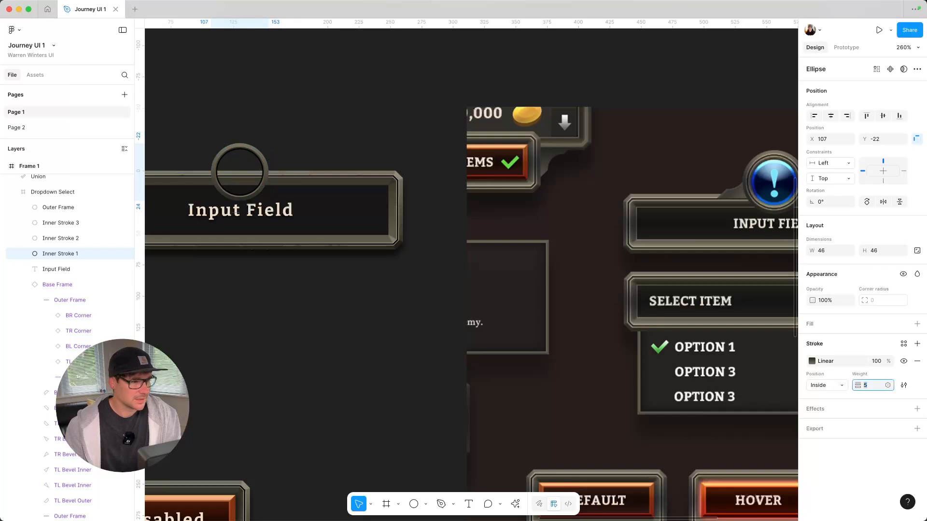
pyautogui.press('Up')
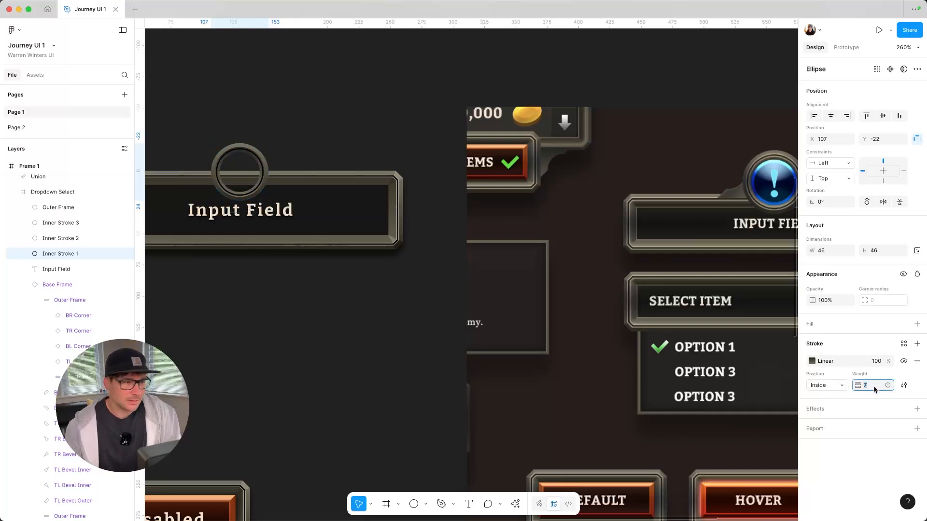
pyautogui.click(917, 324)
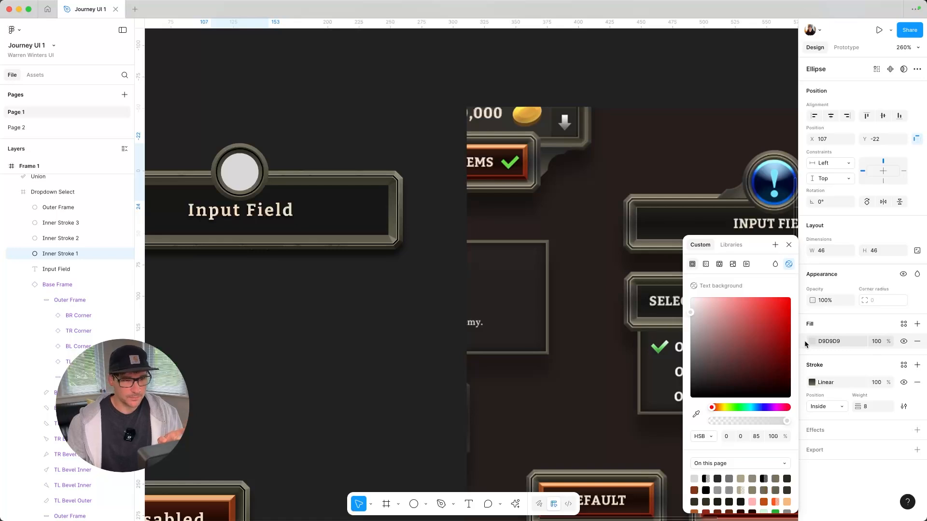
# - Copy the fill colour 171717 from the Base layer at the bottom of the input field's Base Frame
pyautogui.click(370, 202)
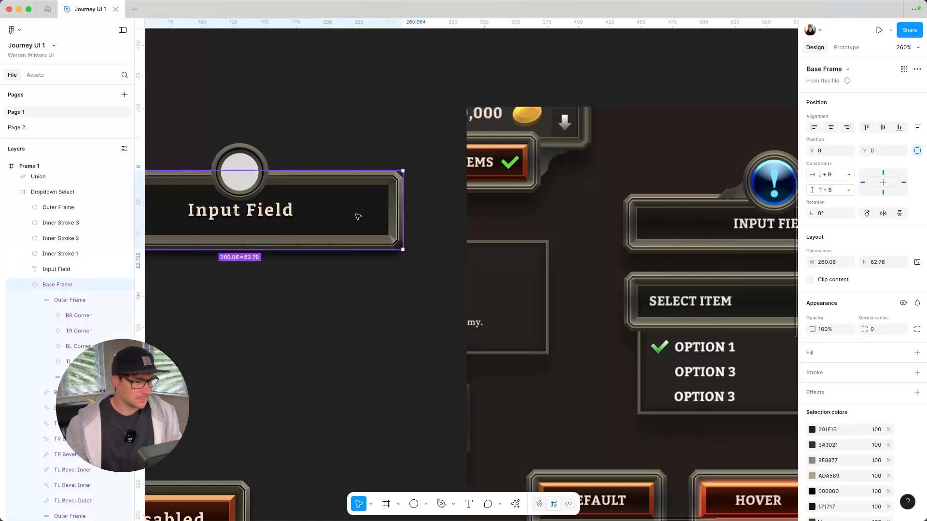
pyautogui.scroll(-3, 66, 482)
pyautogui.click(66, 493)
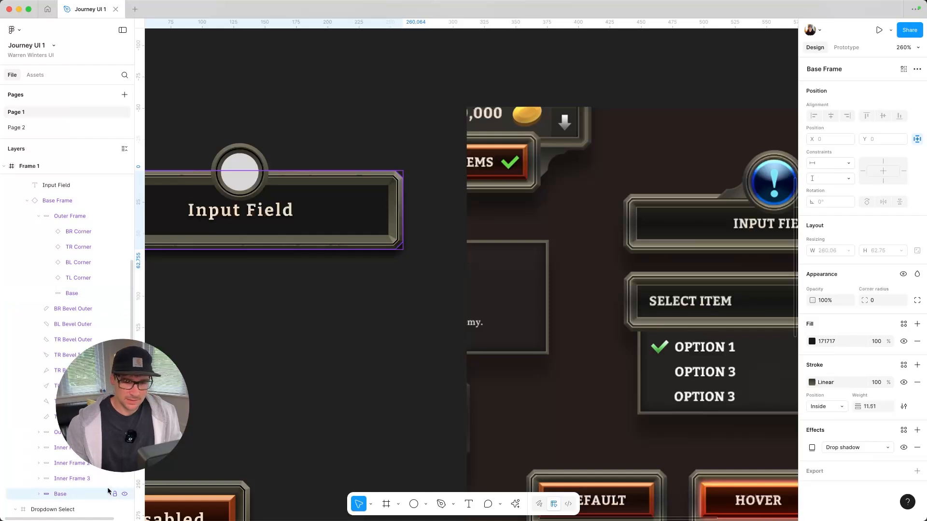
pyautogui.click(850, 345)
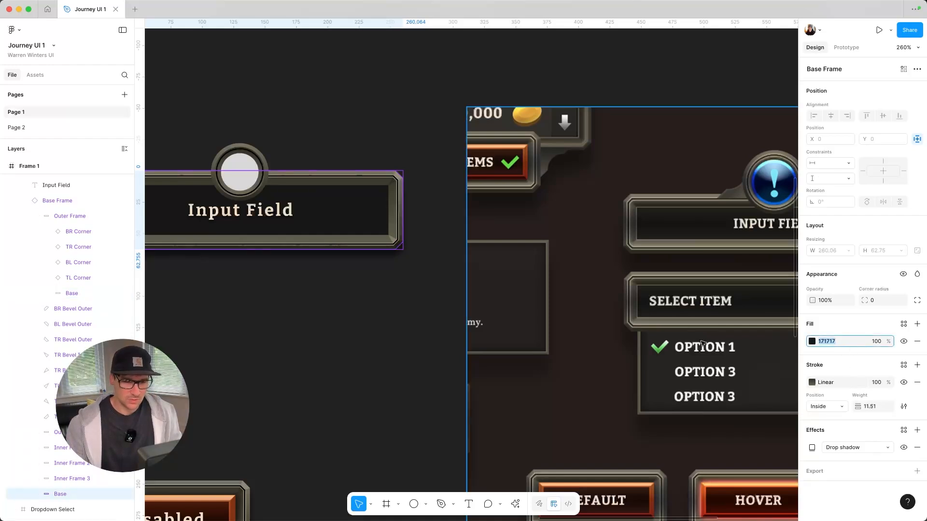
pyautogui.click(65, 294)
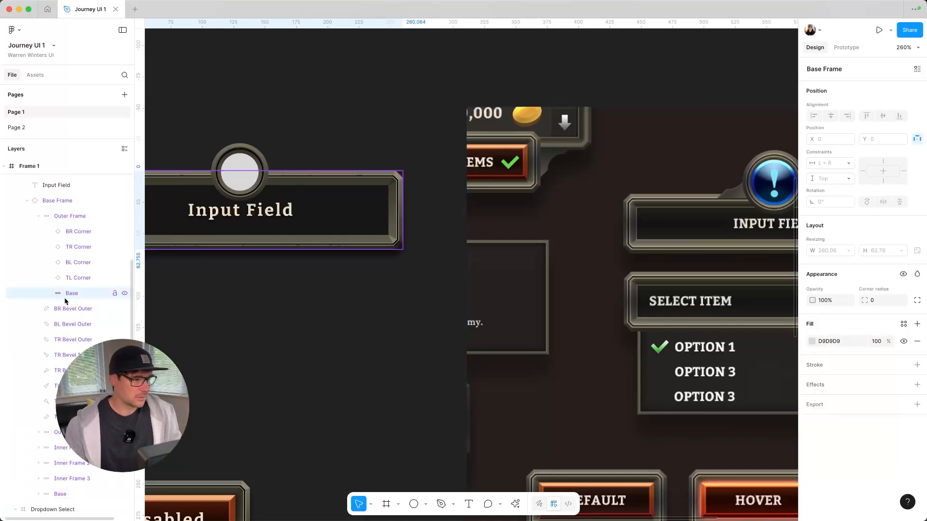
# - Set the fill of the badge's Inner Stroke 1 circle to 171717
pyautogui.scroll(6, 79, 270)
pyautogui.click(62, 249)
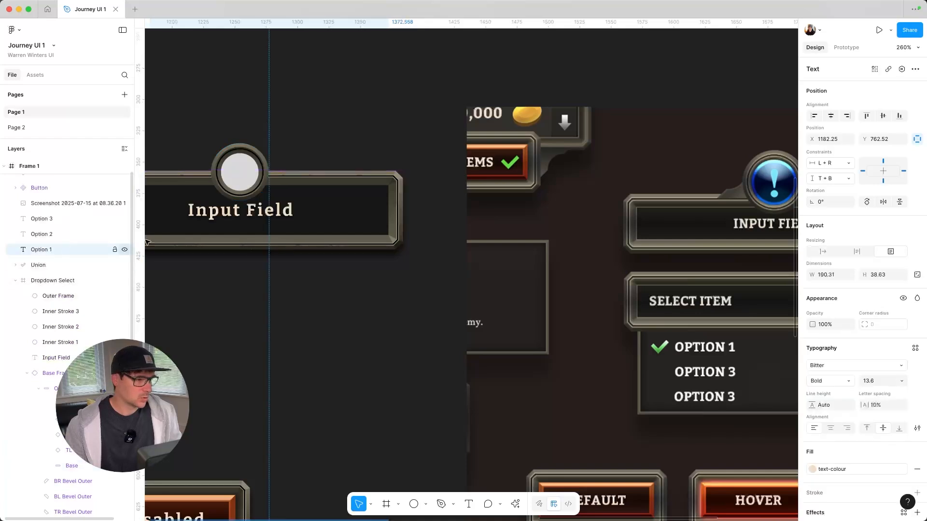
pyautogui.click(72, 357)
pyautogui.click(63, 342)
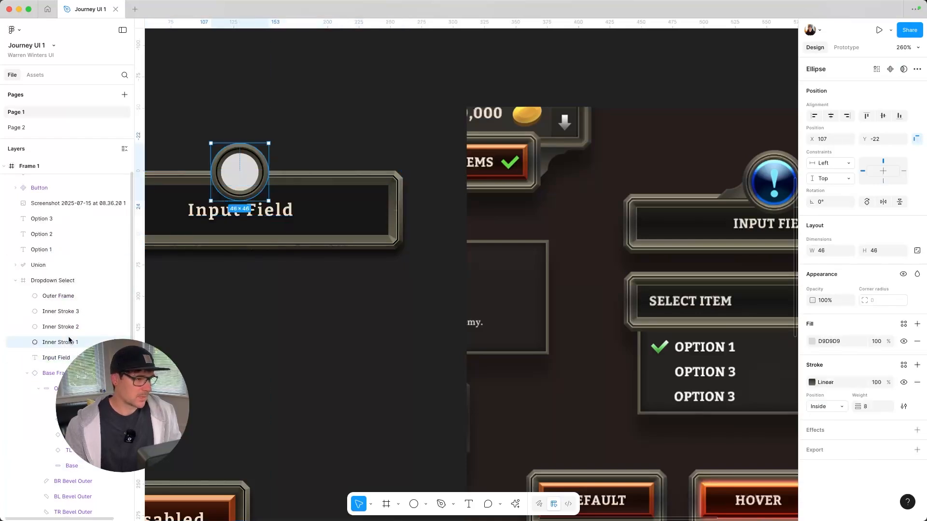
pyautogui.click(838, 341)
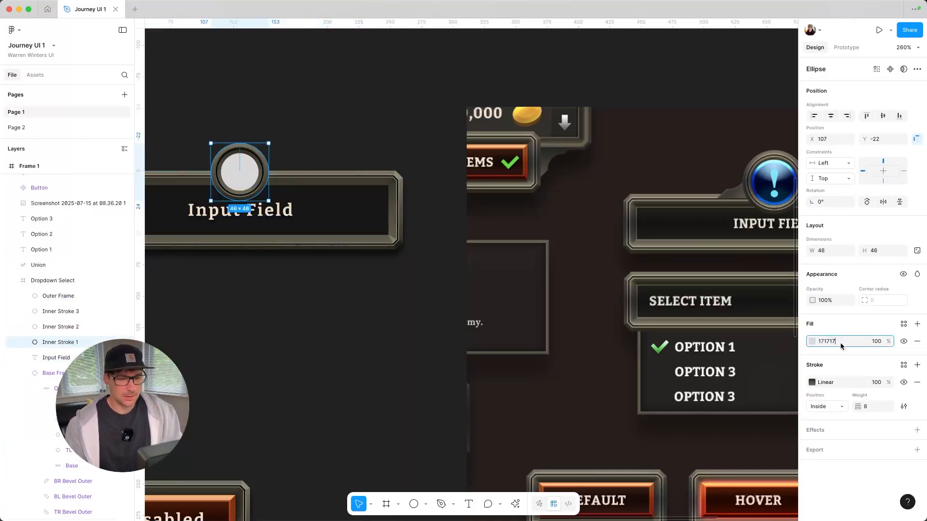
pyautogui.write('171717')
pyautogui.press('Return')
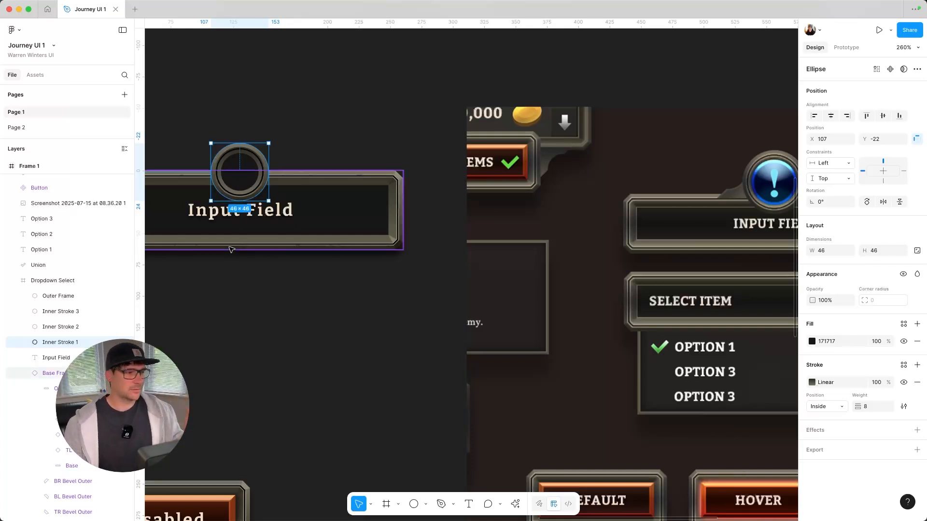
# - Toggle the visibility of Inner Stroke 2 to check its effect on the badge
pyautogui.click(73, 326)
pyautogui.click(124, 327)
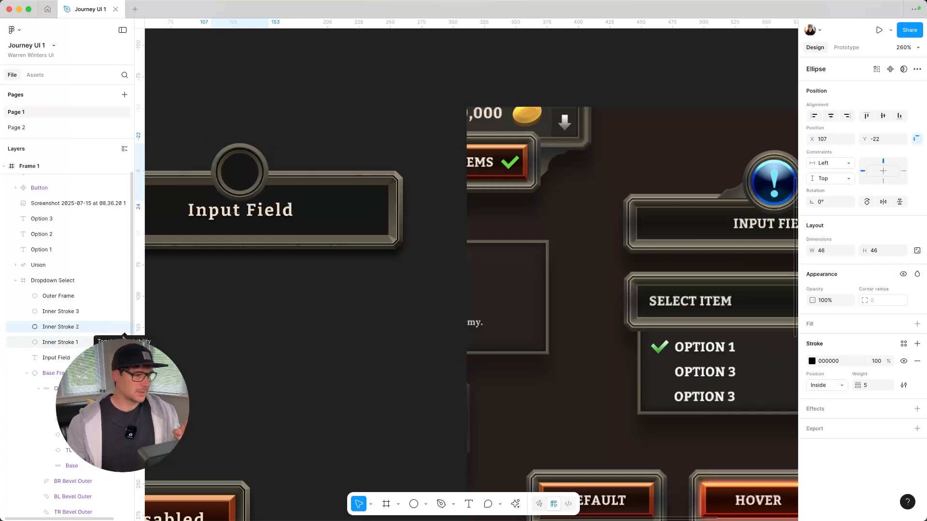
# - Paste a copy of the badge's Inner Stroke 1 circle and rename the original beneath it as Inner Stroke 0
pyautogui.press('super+v')
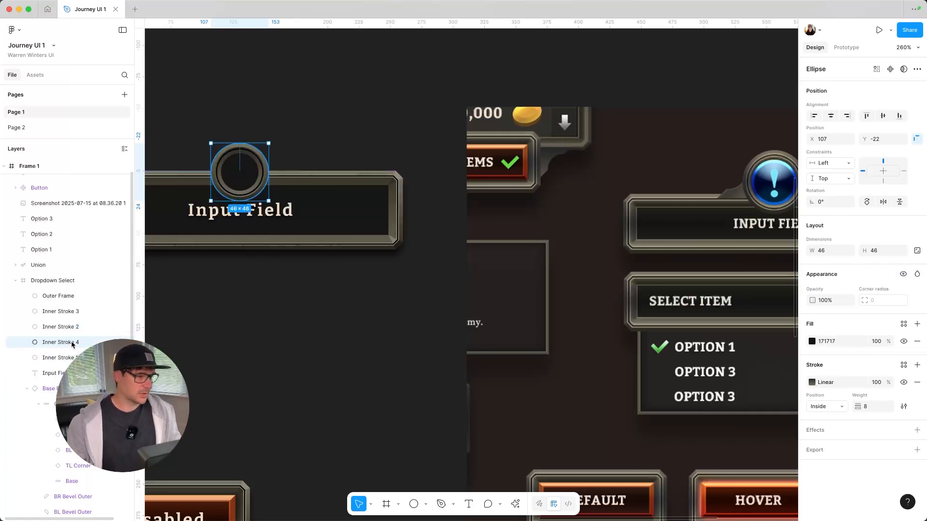
pyautogui.click(68, 358)
pyautogui.doubleClick(67, 358)
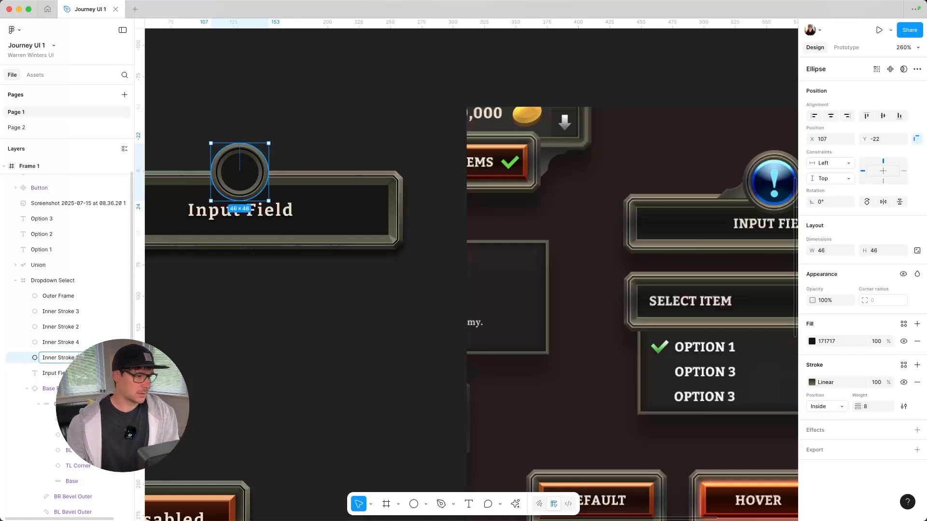
pyautogui.press('ctrl+super+space')
pyautogui.write('0')
pyautogui.press('Escape')
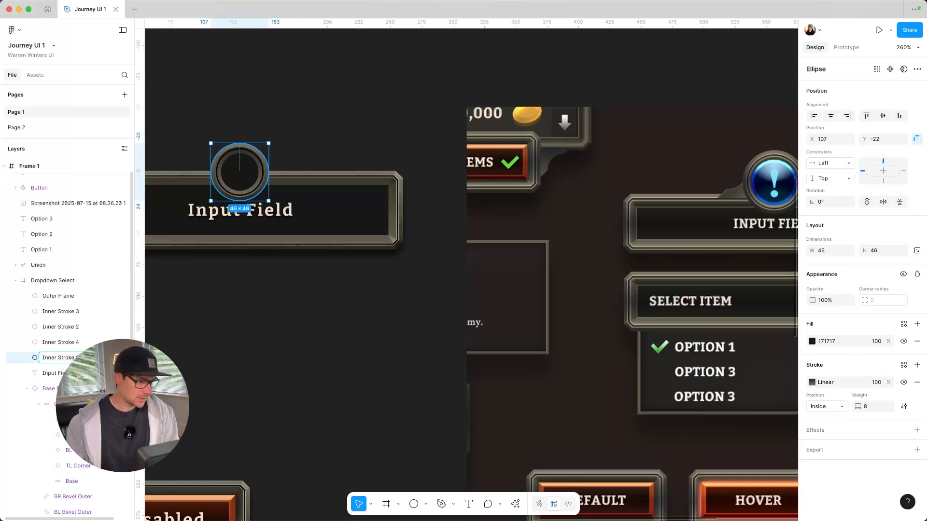
# - Rename the pasted Inner Stroke 4 circle as Inner Stroke 1
pyautogui.doubleClick(77, 343)
pyautogui.press('Right')
pyautogui.press('BackSpace')
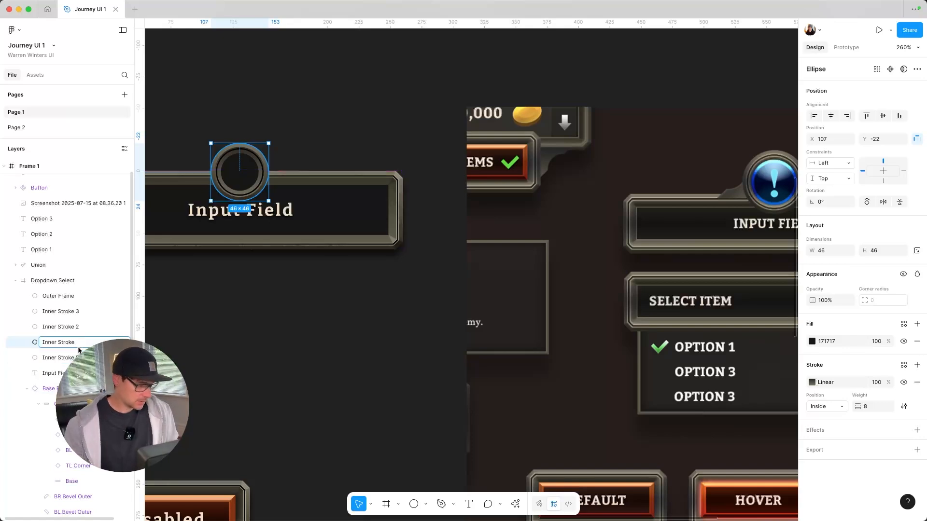
pyautogui.write('1')
pyautogui.press('Return')
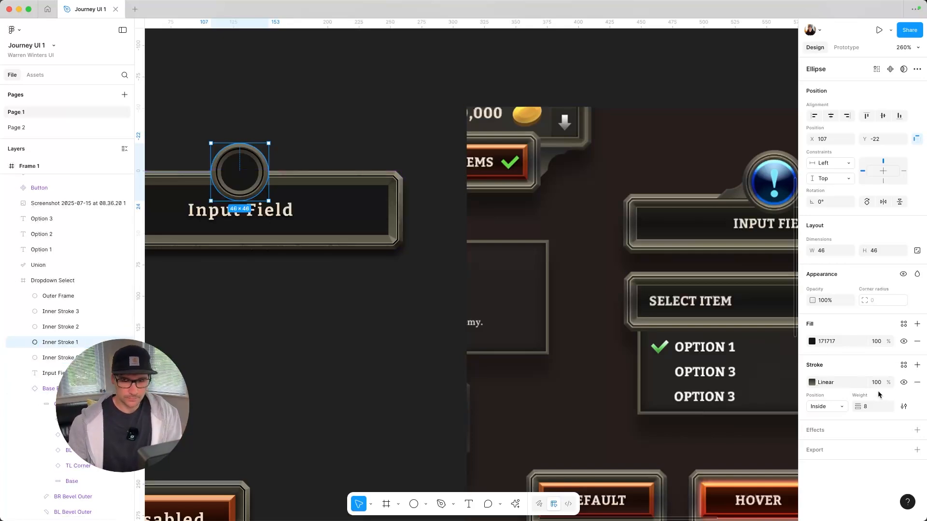
# - Set the new Inner Stroke 1's stroke weight to 6 and change its gradient stroke to solid white FFFFFF
pyautogui.click(869, 407)
pyautogui.write('6')
pyautogui.press('Return')
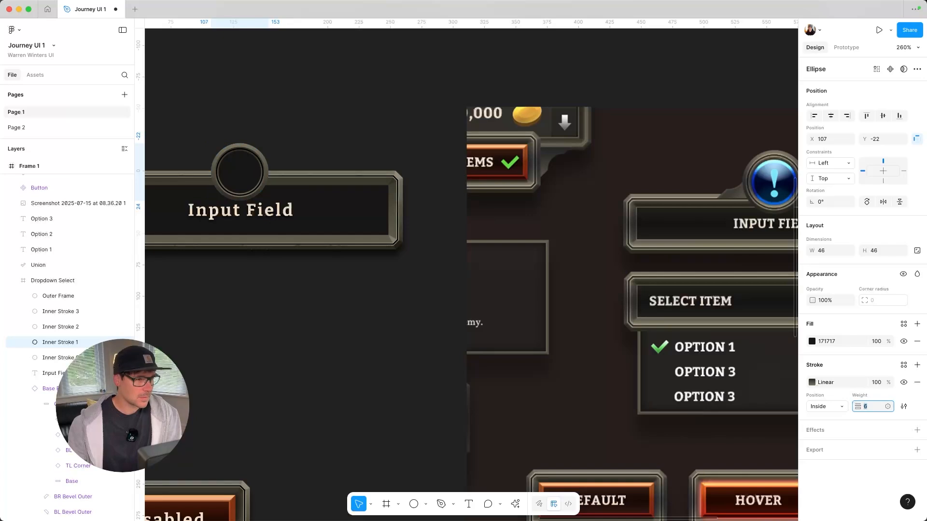
pyautogui.click(812, 383)
pyautogui.click(694, 400)
pyautogui.moveTo(700, 395)
pyautogui.mouseDown()
pyautogui.moveTo(705, 327)
pyautogui.moveTo(691, 298)
pyautogui.mouseUp()
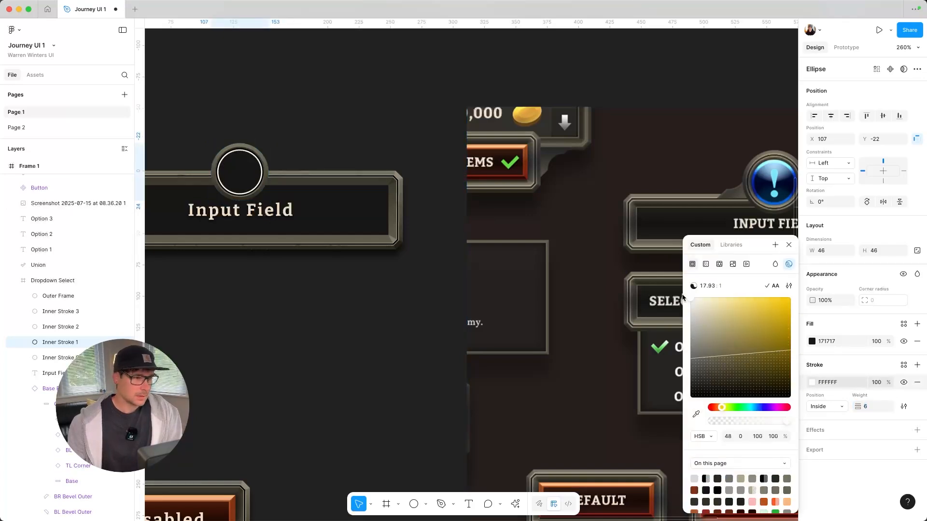
pyautogui.click(789, 245)
# - Set Inner Stroke 0's stroke weight to 10 and remove the fill from Inner Stroke 1
pyautogui.press('Tab')
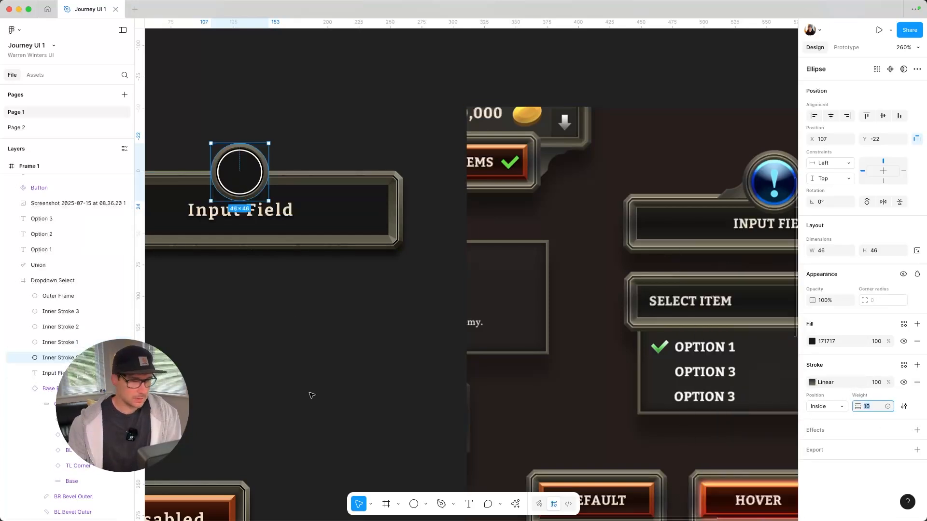
pyautogui.hotkey('shift', 'Tab')
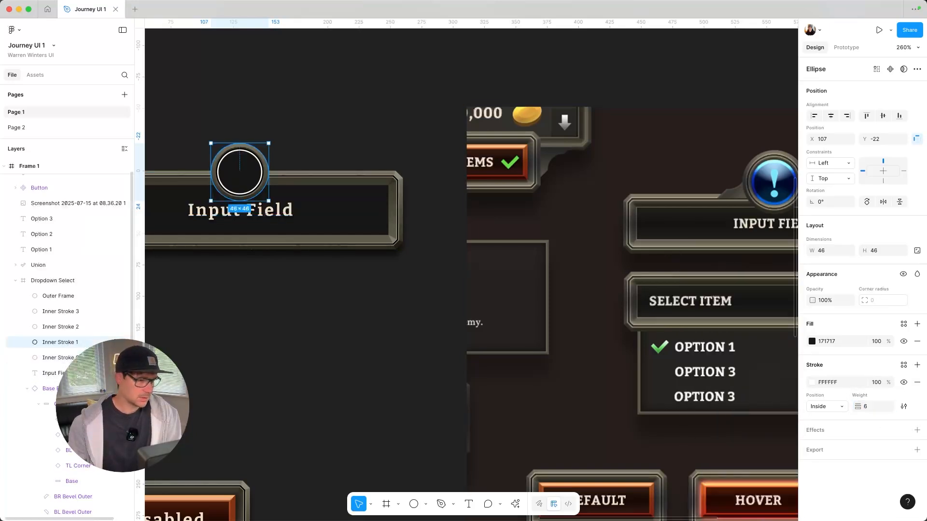
pyautogui.click(917, 341)
pyautogui.press('Tab')
# - Change the linear gradient stroke of the badge's Inner Stroke 3 circle to solid light grey BDBDBD
pyautogui.click(70, 328)
pyautogui.click(72, 313)
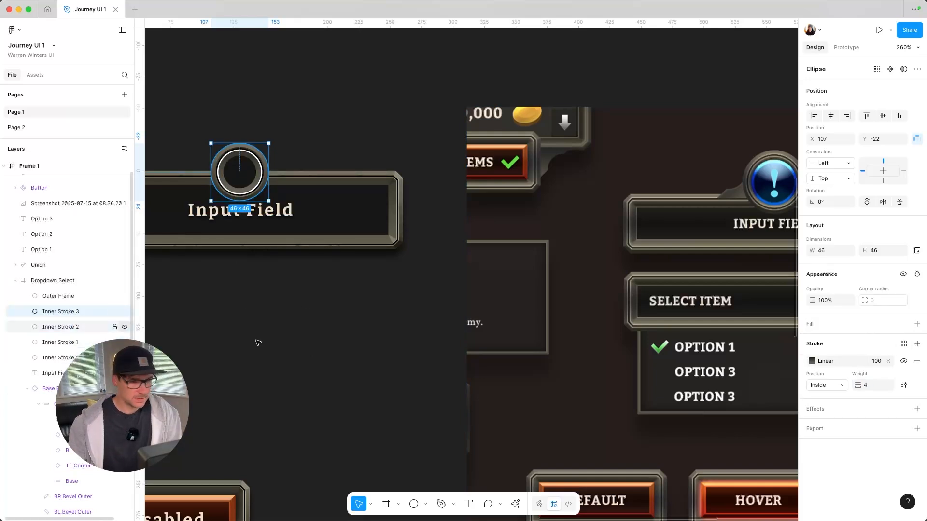
pyautogui.click(904, 361)
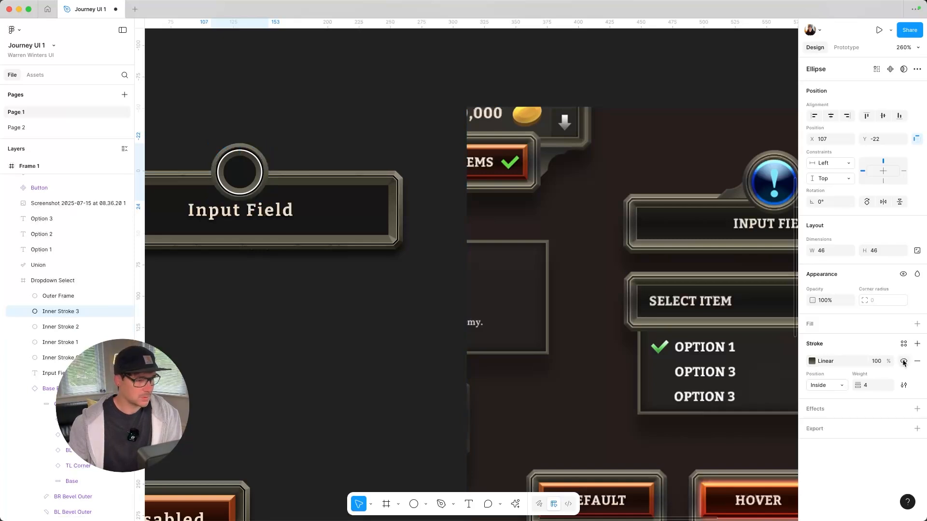
pyautogui.click(812, 361)
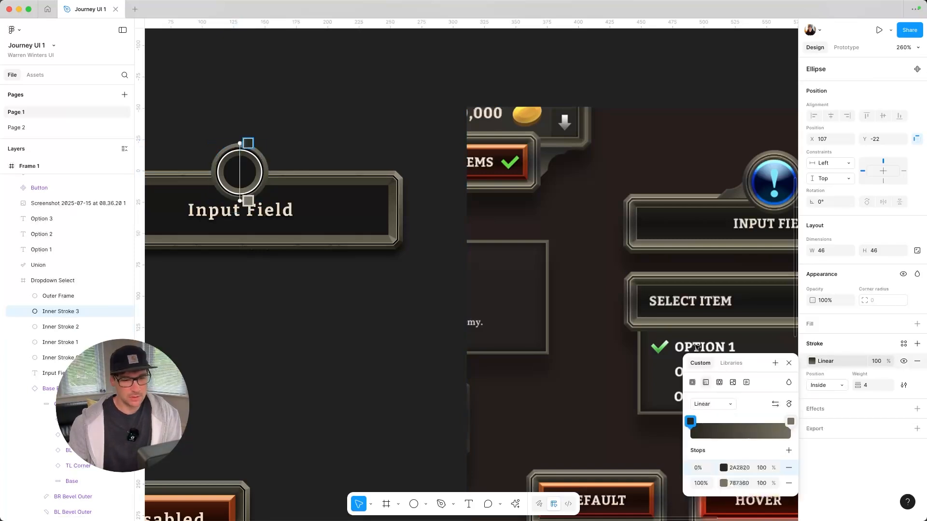
pyautogui.click(692, 376)
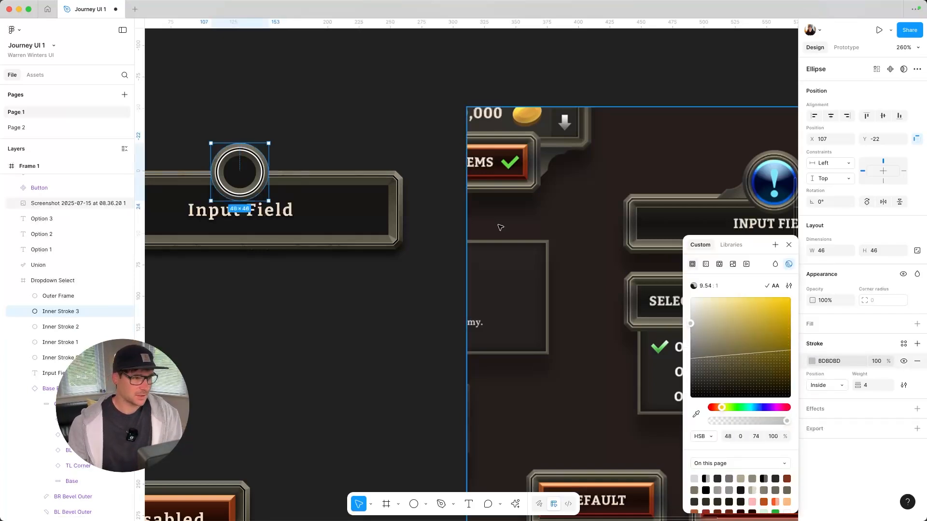
pyautogui.click(358, 90)
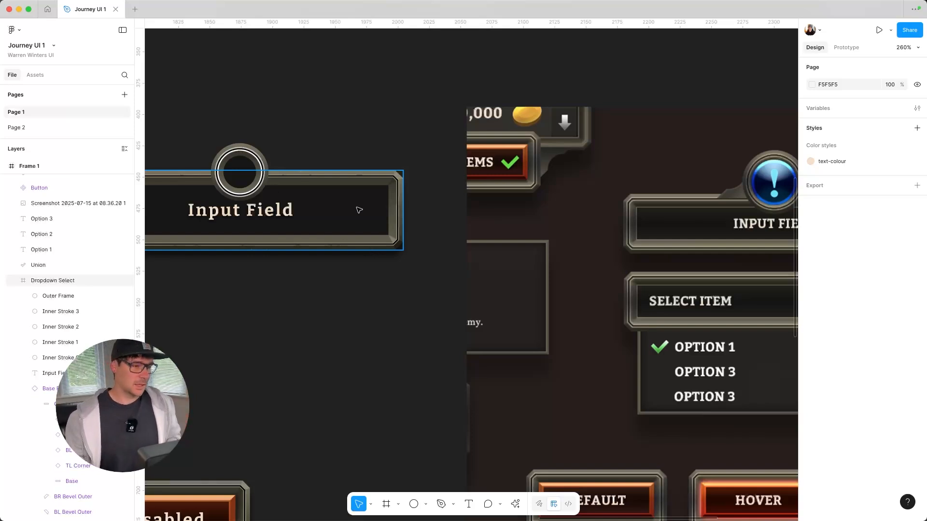
# - Copy the stroke colour ADA589 from the Inner Frame 1 layer in the input field's Base Frame
pyautogui.keyDown('super'); pyautogui.click(391, 179); pyautogui.keyUp('super')
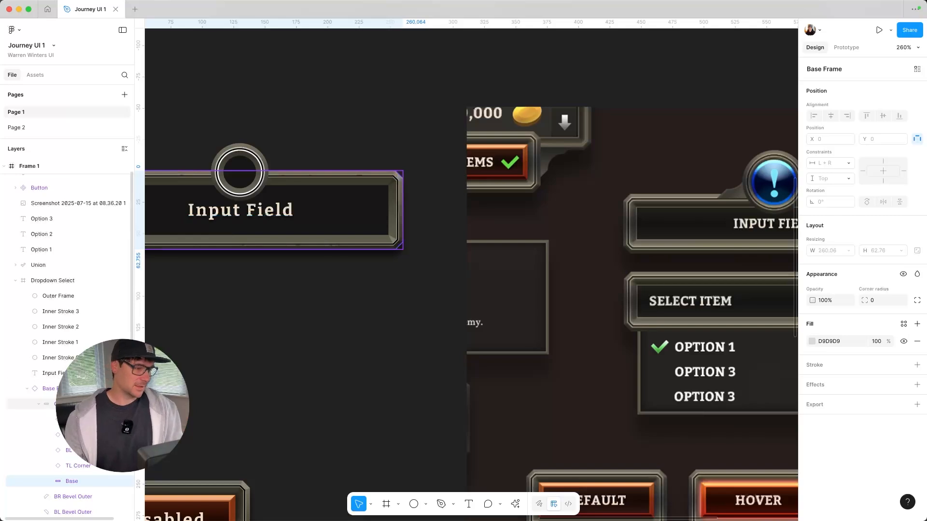
pyautogui.click(92, 451)
pyautogui.click(402, 249)
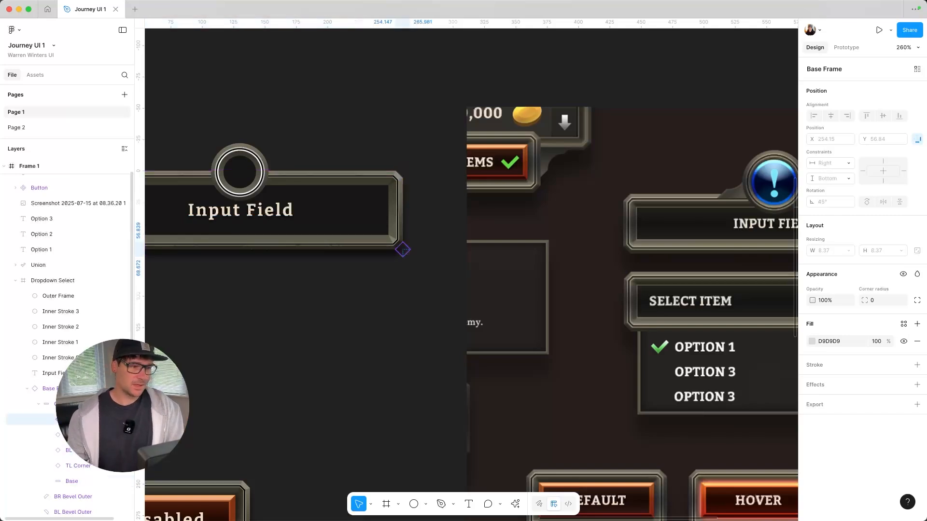
pyautogui.scroll(-2, 82, 449)
pyautogui.click(77, 421)
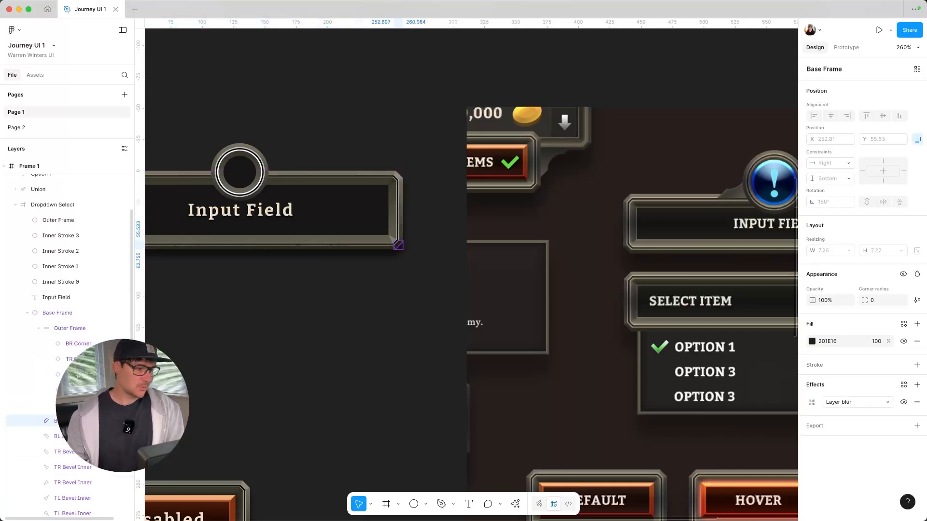
pyautogui.scroll(3, 82, 463)
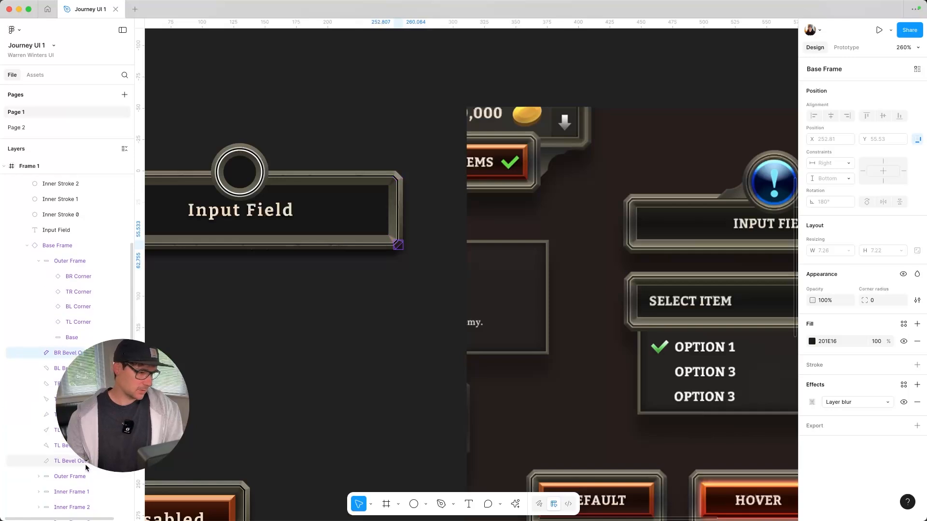
pyautogui.click(80, 475)
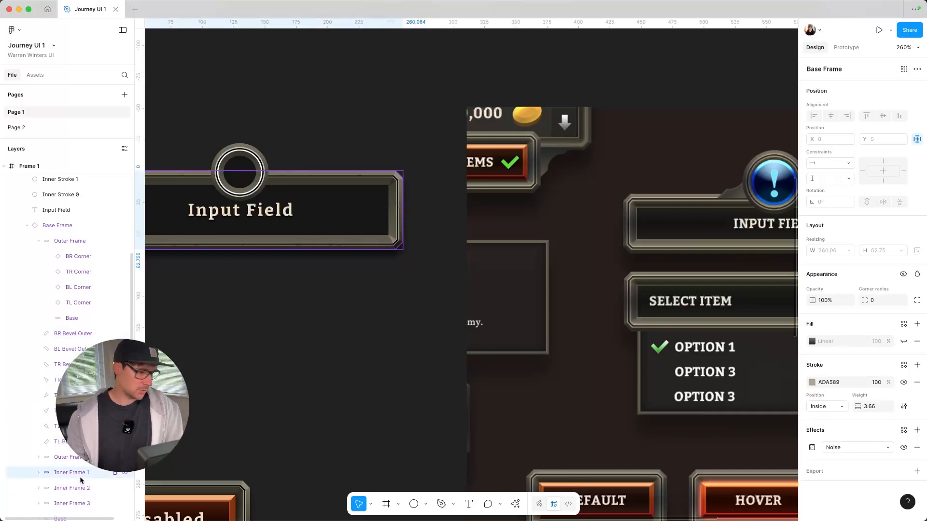
pyautogui.click(847, 384)
pyautogui.click(905, 383)
pyautogui.click(904, 383)
pyautogui.click(831, 381)
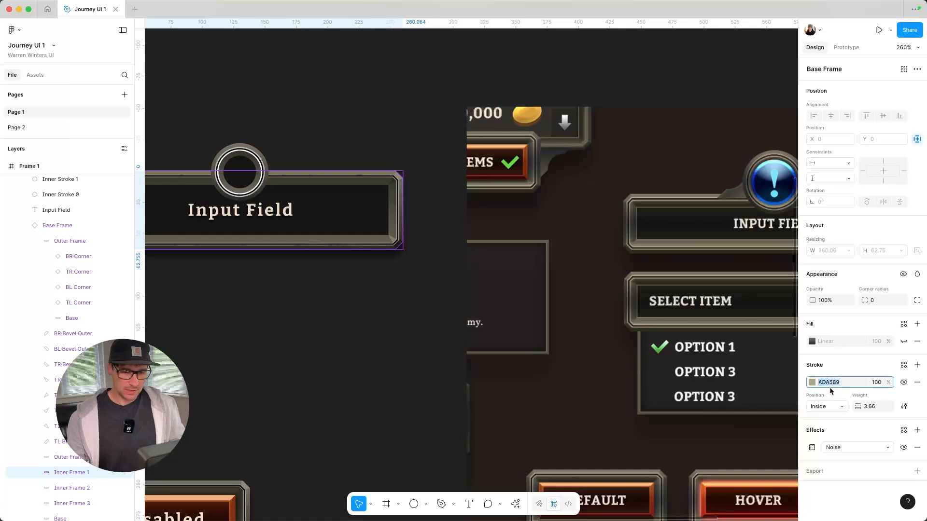
# - Toggle the visibility of Inner Strokes 1, 2 and 3 to identify which circles form the light rings
pyautogui.click(101, 194)
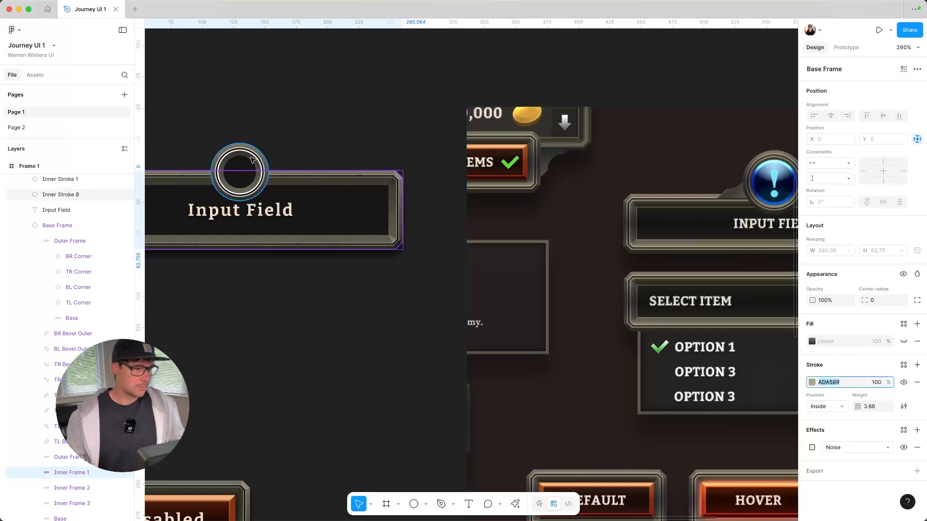
pyautogui.scroll(4, 97, 227)
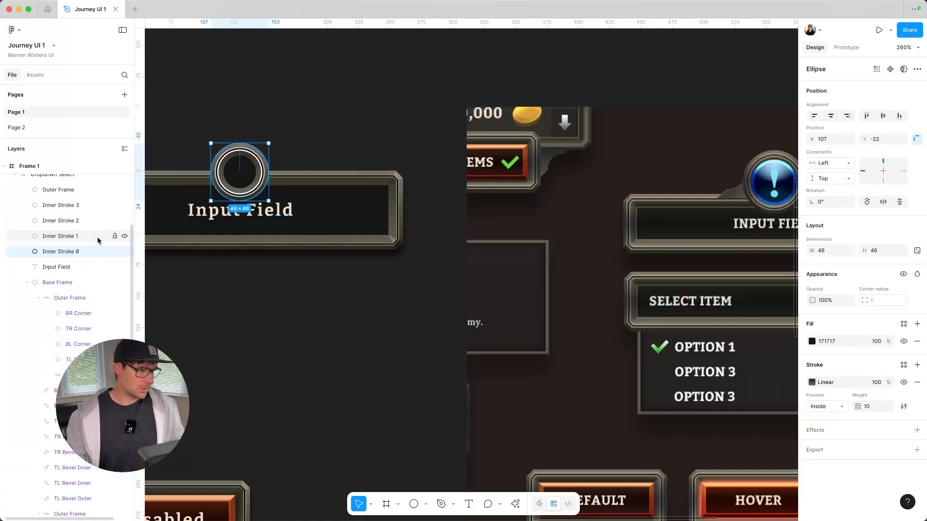
pyautogui.click(124, 237)
pyautogui.click(125, 237)
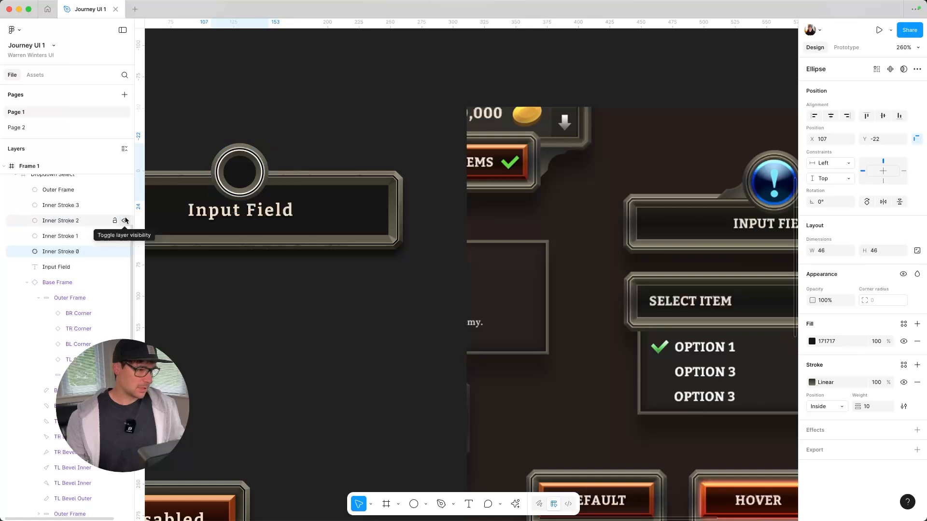
pyautogui.click(124, 220)
pyautogui.click(124, 220)
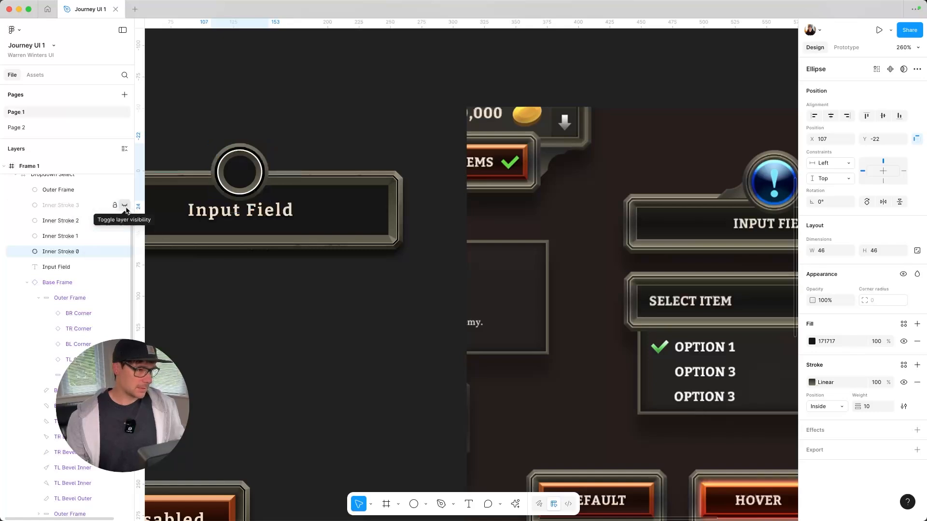
# - Set the stroke colour of both Inner Stroke 3 and Inner Stroke 1 to ADA589
pyautogui.click(93, 207)
pyautogui.keyDown('shift'); pyautogui.click(85, 236); pyautogui.keyUp('shift')
pyautogui.click(834, 449)
pyautogui.write('ADA589')
pyautogui.click(839, 462)
pyautogui.write('ADA589')
pyautogui.press('Return')
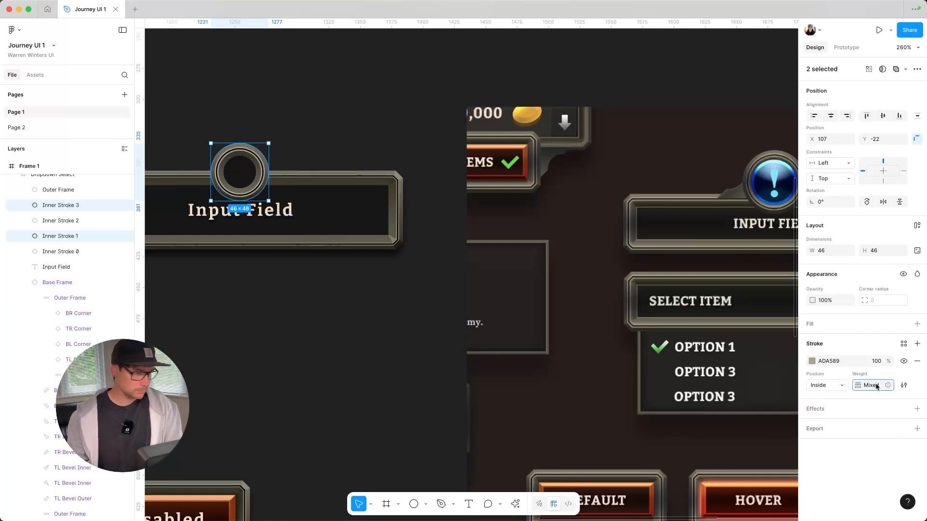
# - Set the stroke weight of the badge's Inner Stroke 3 circle to 3.5
pyautogui.click(91, 205)
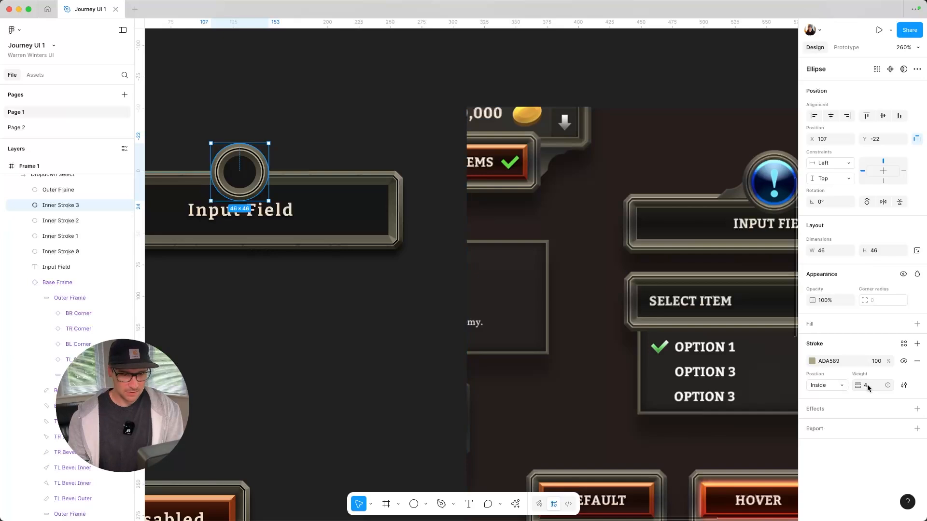
pyautogui.press('Down')
pyautogui.press('Up')
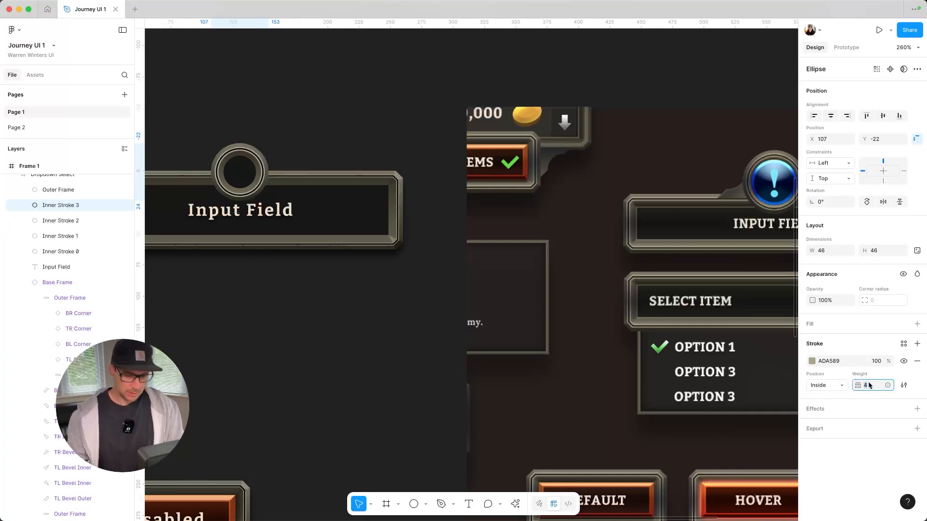
pyautogui.write('3.5')
pyautogui.press('Return')
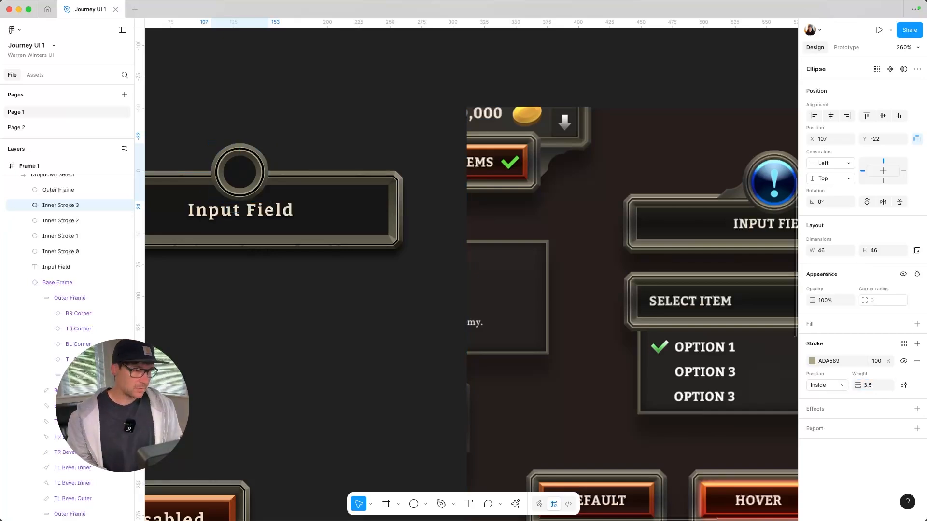
# - Set the stroke weight of the badge's Inner Stroke 1 circle to 5.5 and deselect it
pyautogui.click(66, 233)
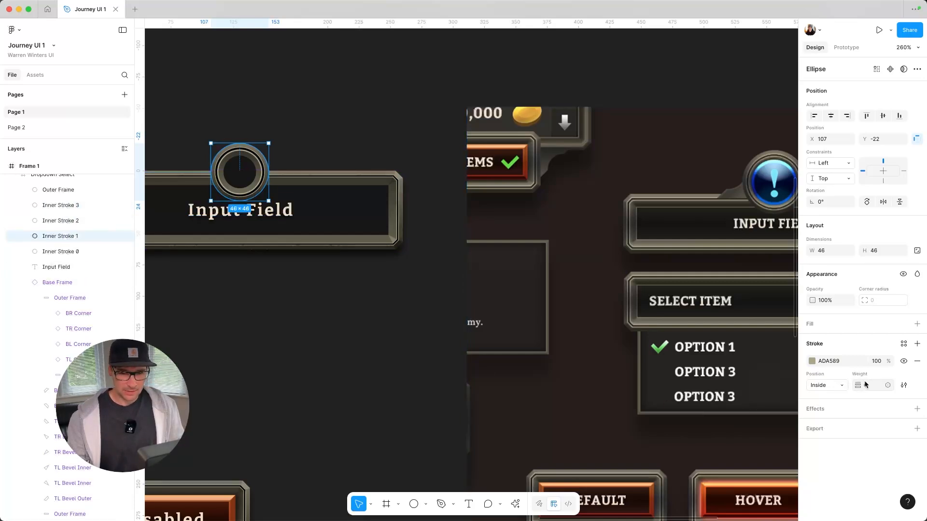
pyautogui.write('5.5')
pyautogui.press('Return')
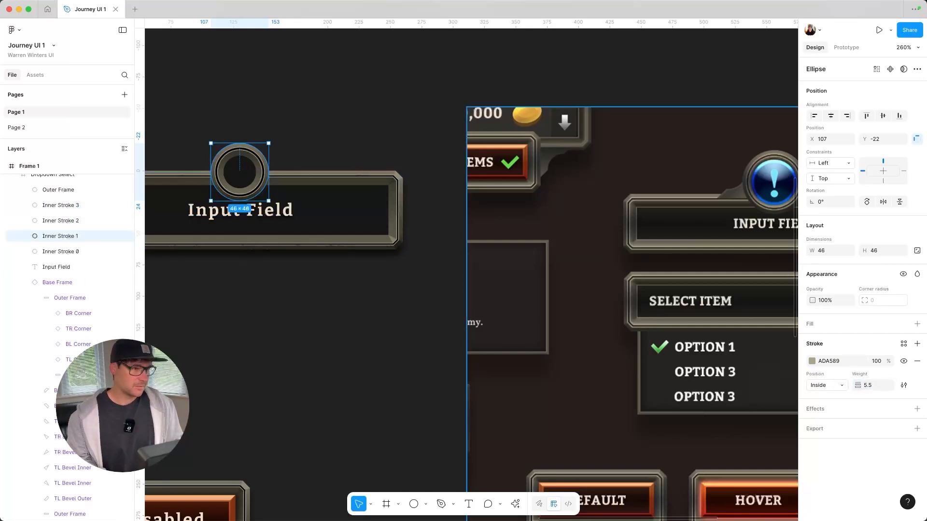
pyautogui.click(333, 157)
# - Select the frame holding the input field and collapse the Outer Frame group inside its Base Frame
pyautogui.scroll(-3, 335, 179)
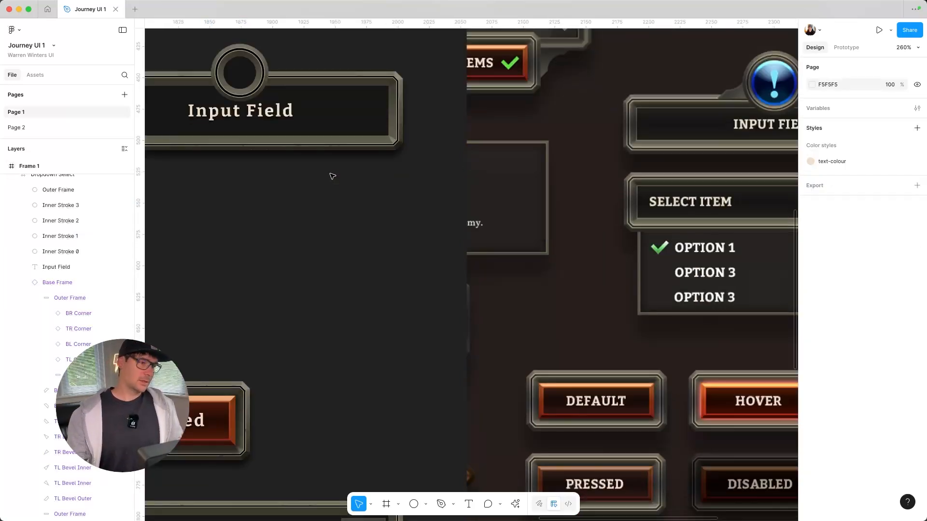
pyautogui.scroll(4, 341, 195)
pyautogui.hscroll(-4, 341, 194)
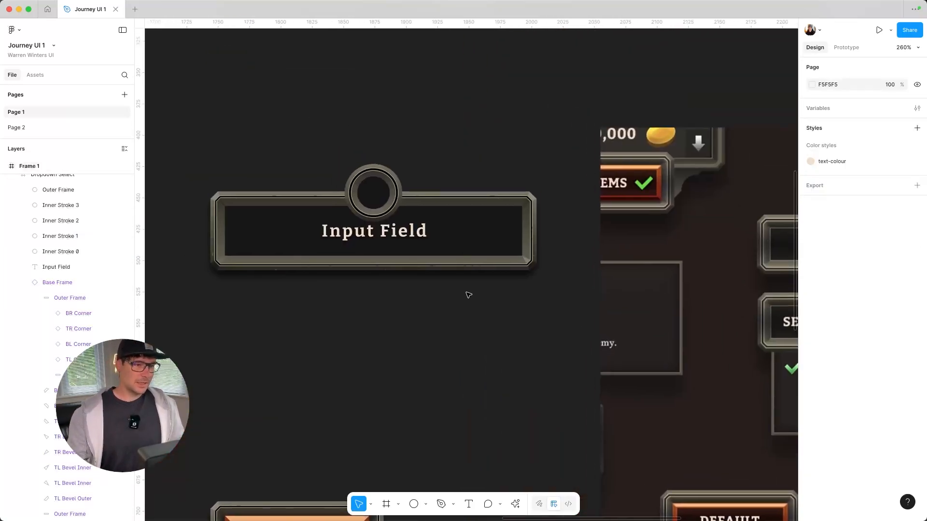
pyautogui.click(524, 205)
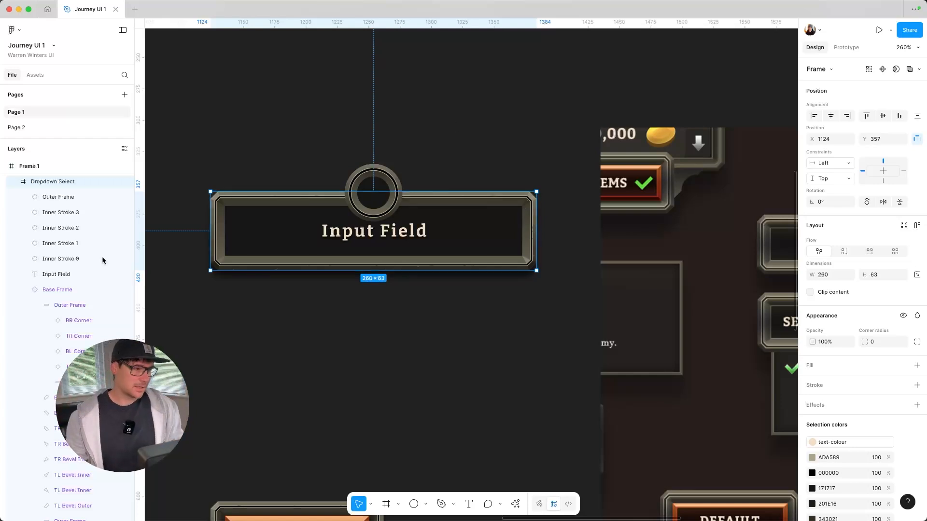
pyautogui.click(43, 310)
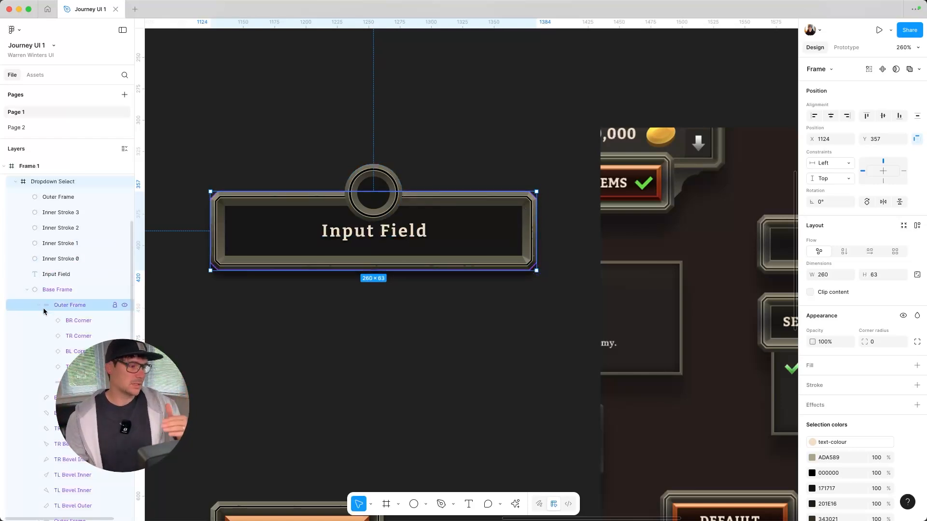
pyautogui.click(40, 305)
pyautogui.click(66, 352)
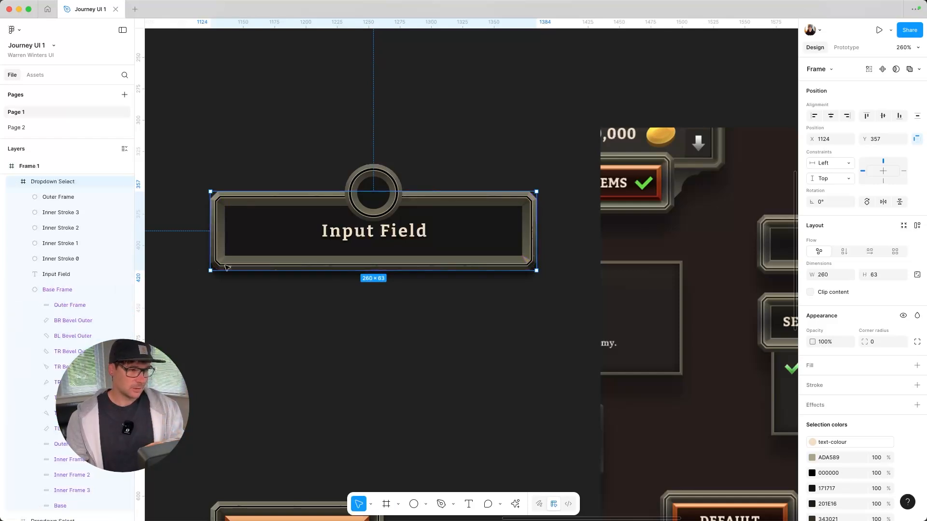
# - Inspect the stroke, fill and effect settings of the badge's Inner Stroke 2 and the Base Frame's Outer Frame and Base layers
pyautogui.click(60, 227)
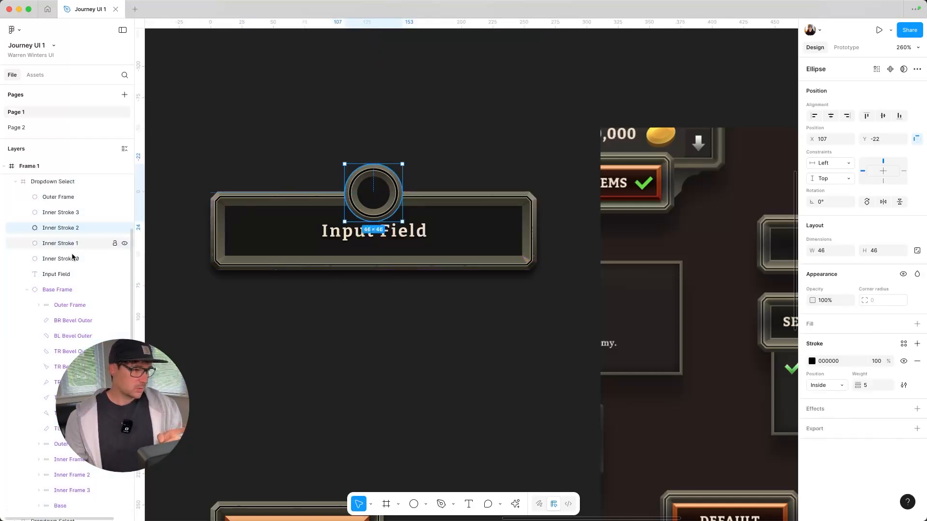
pyautogui.click(57, 305)
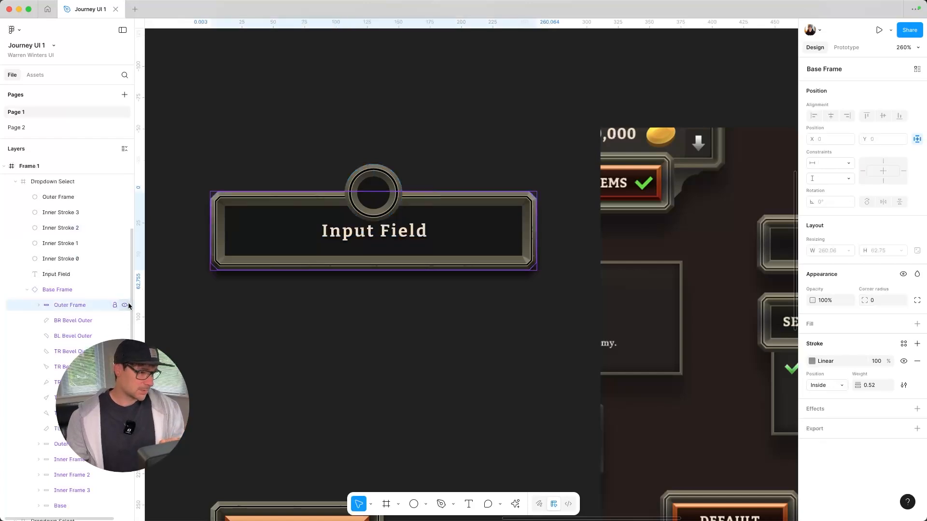
pyautogui.doubleClick(248, 200)
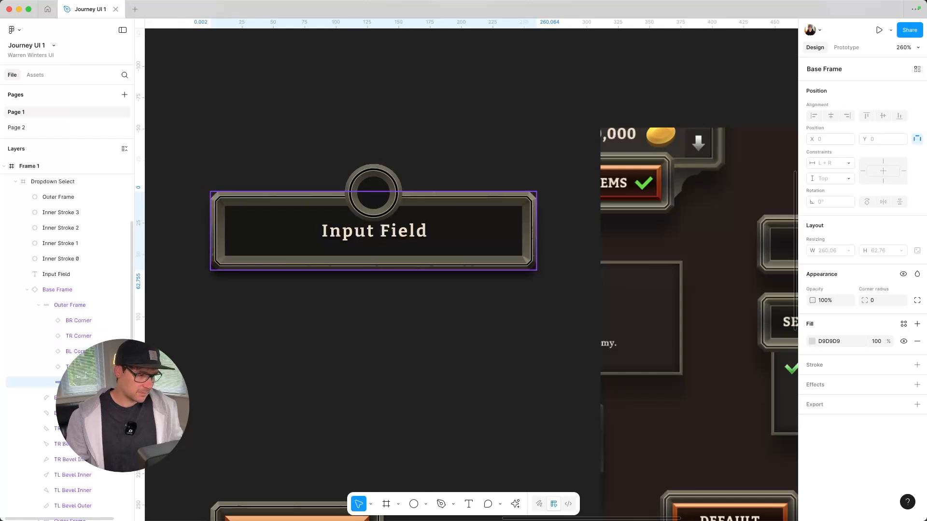
pyautogui.click(38, 305)
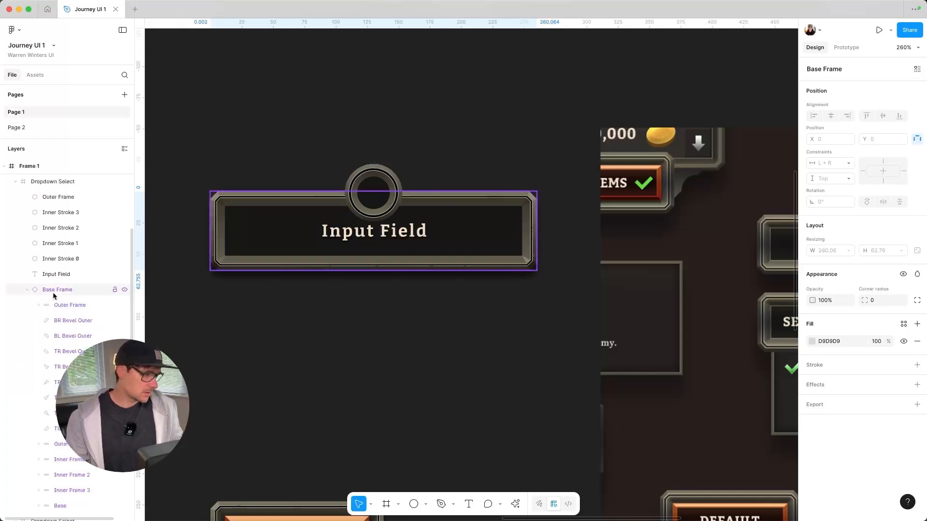
pyautogui.click(54, 295)
pyautogui.scroll(-3, 72, 338)
pyautogui.click(72, 364)
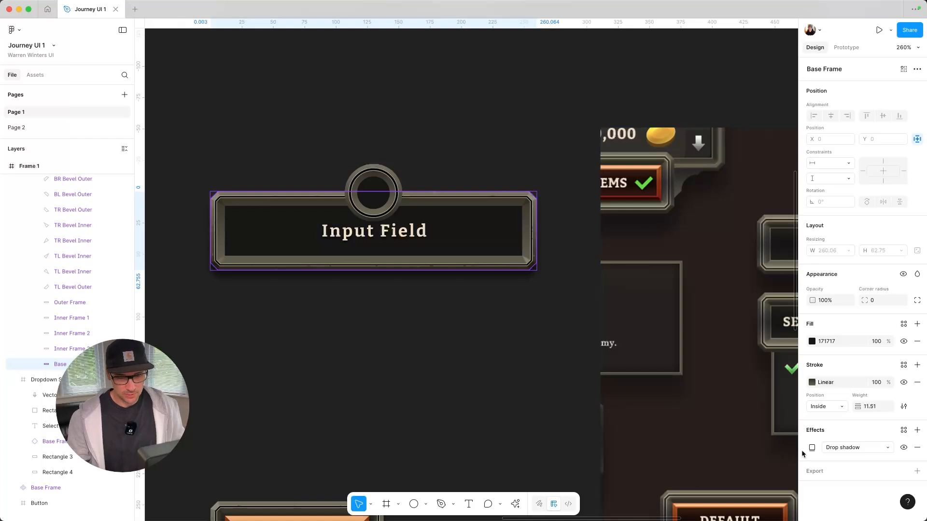
# - Add a drop shadow effect to the badge's Inner Stroke 0 circle
pyautogui.click(374, 170)
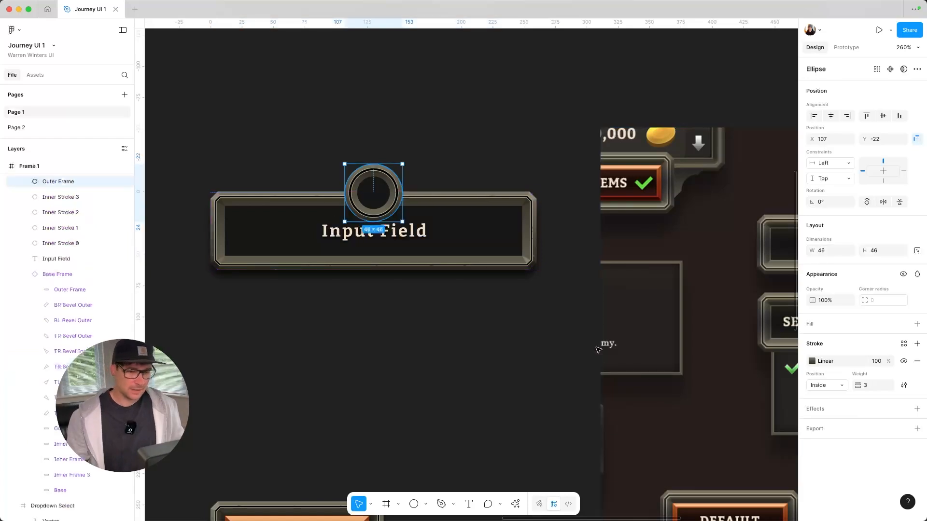
pyautogui.scroll(1, 76, 246)
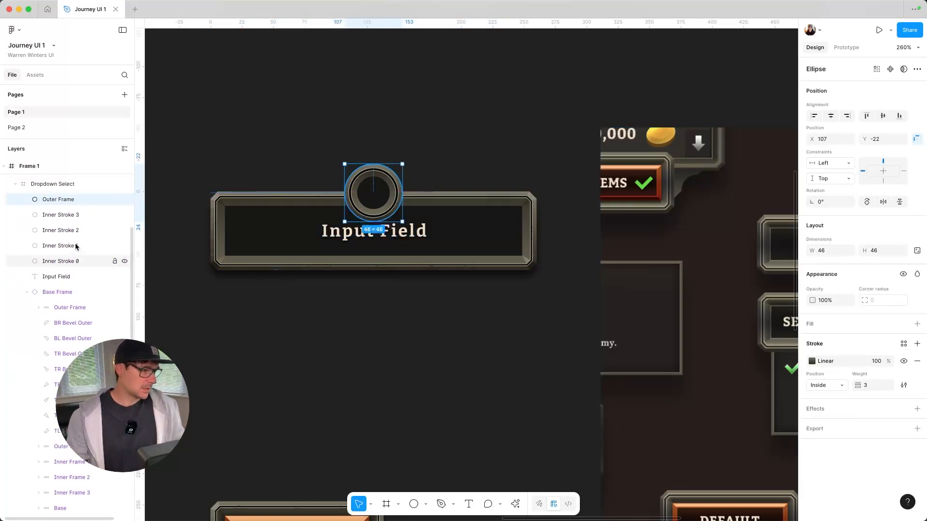
pyautogui.click(70, 260)
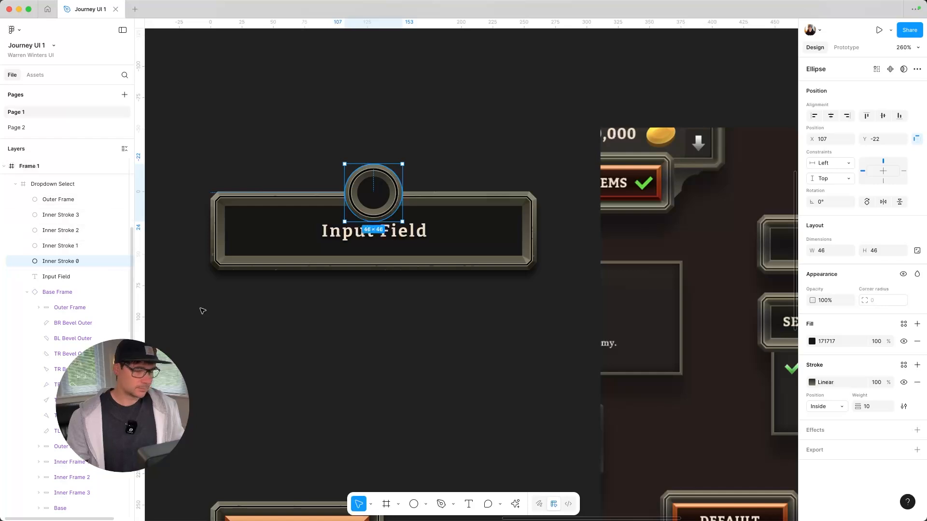
pyautogui.click(918, 430)
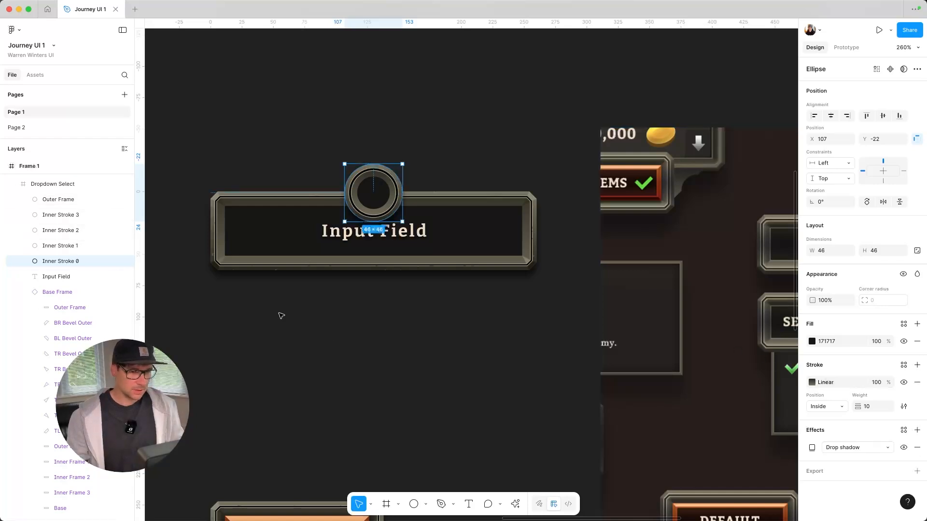
pyautogui.moveTo(649, 296); pyautogui.dragTo(672, 280)
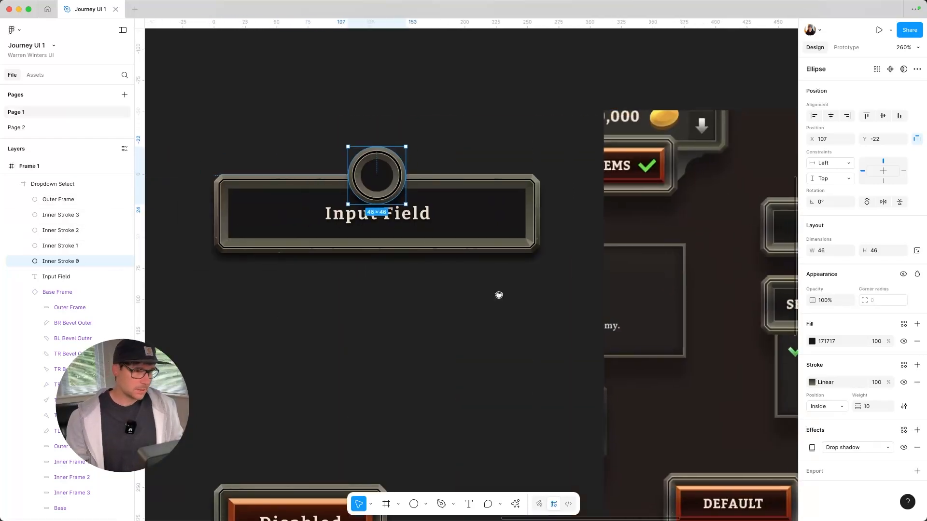
# - Select Inner Frame 1 inside the Base Frame and check its noise effect and the available effect styles
pyautogui.scroll(-2, 63, 369)
pyautogui.click(68, 420)
pyautogui.click(67, 405)
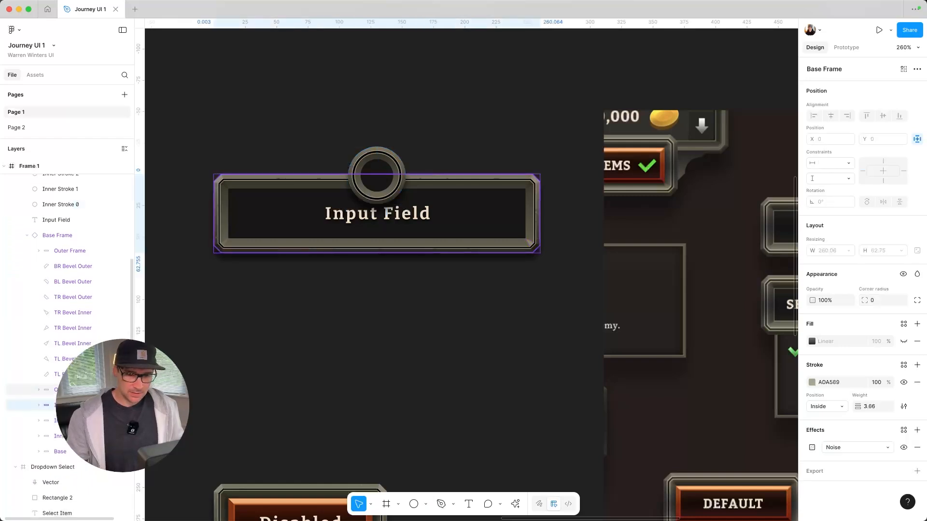
pyautogui.click(811, 448)
pyautogui.click(801, 447)
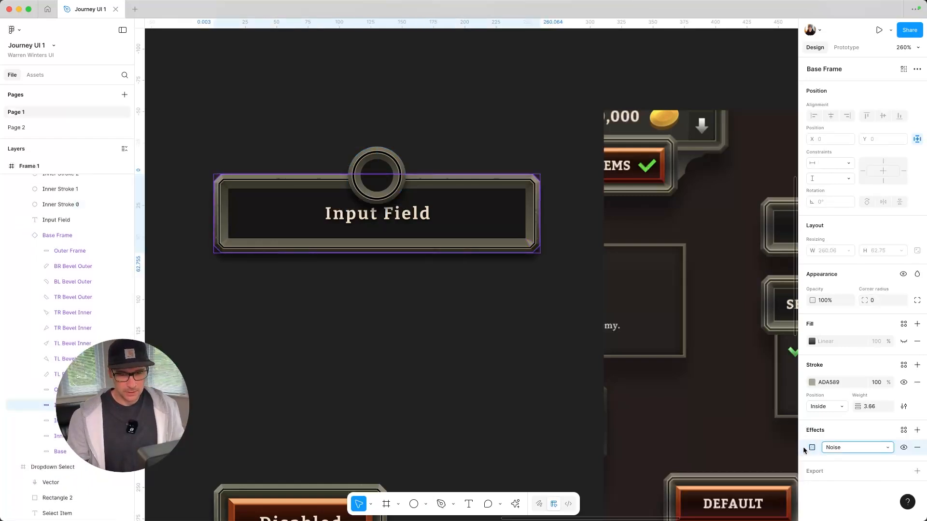
pyautogui.click(904, 431)
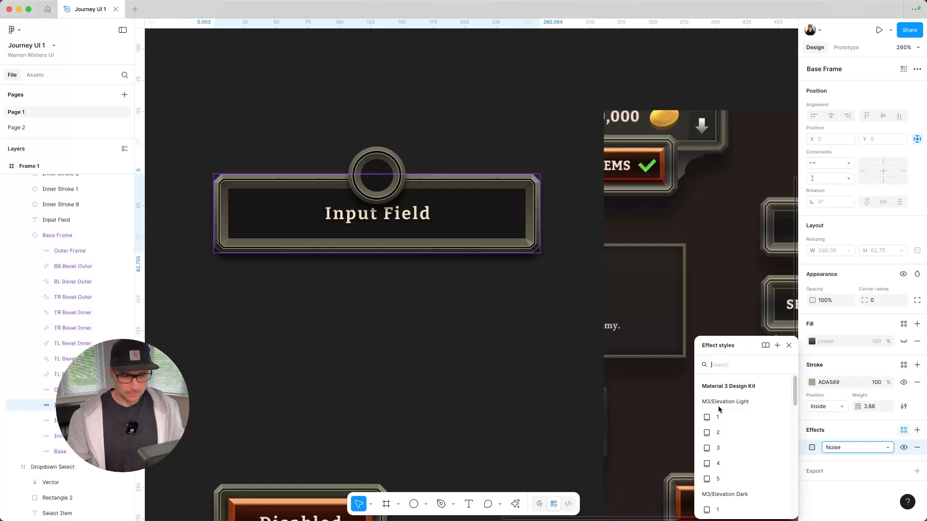
pyautogui.click(789, 346)
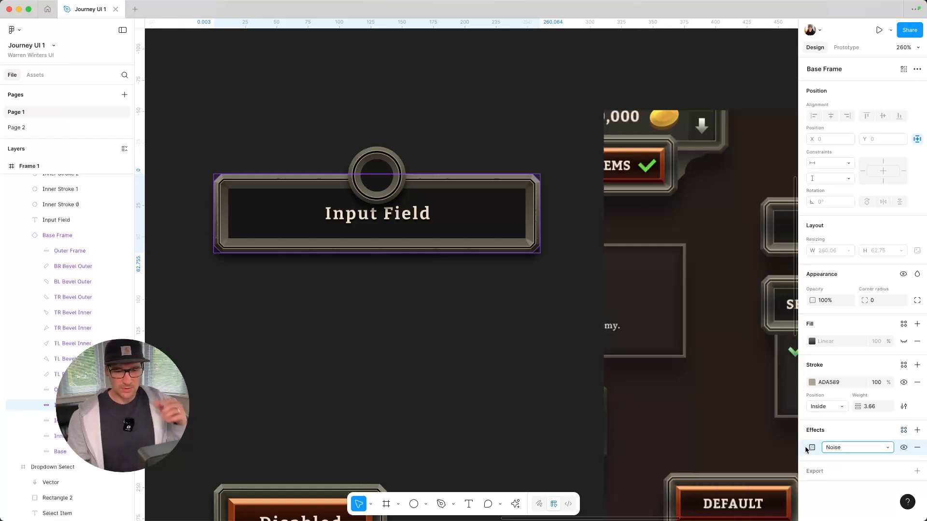
# - Save Inner Frame 1's noise as an effect style named "Generic Grunge Effect" with the description "Used for frame panels"
pyautogui.click(903, 430)
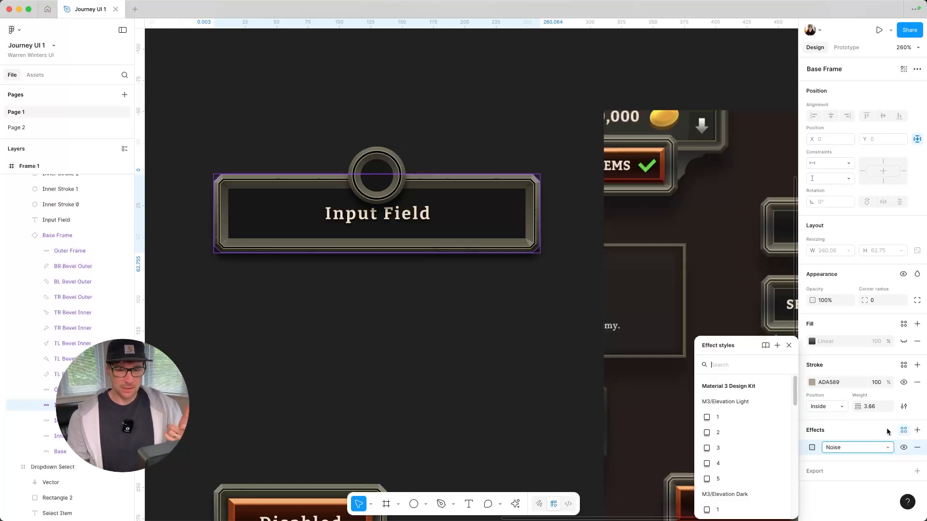
pyautogui.click(777, 346)
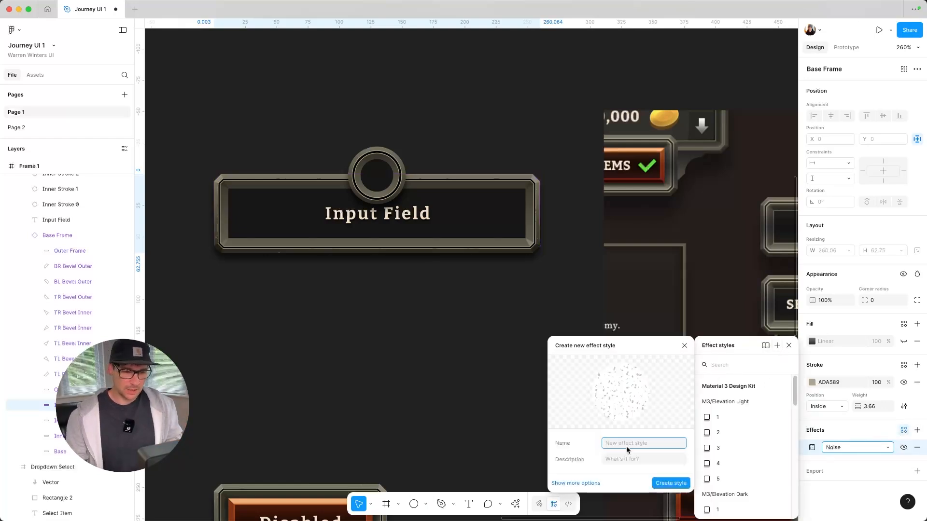
pyautogui.write('Generic Grunge Effect')
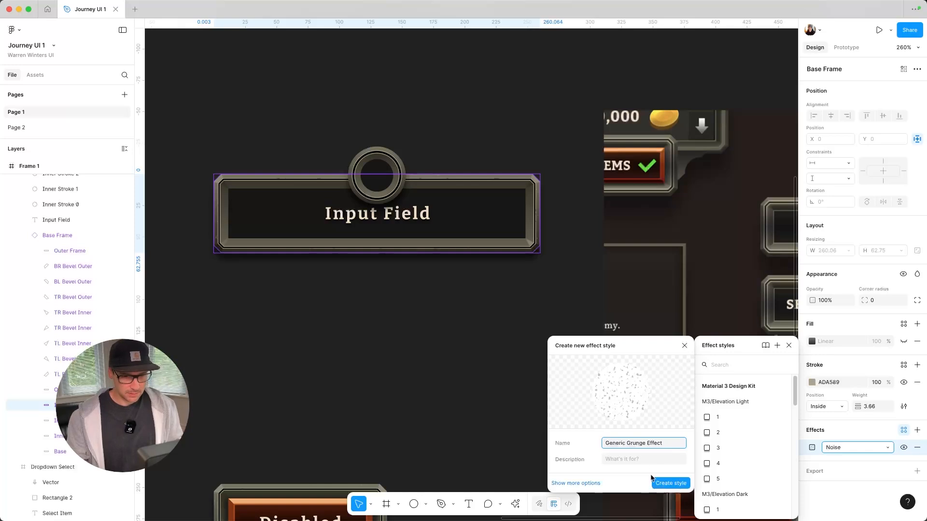
pyautogui.click(647, 459)
pyautogui.write('Used for frame panels')
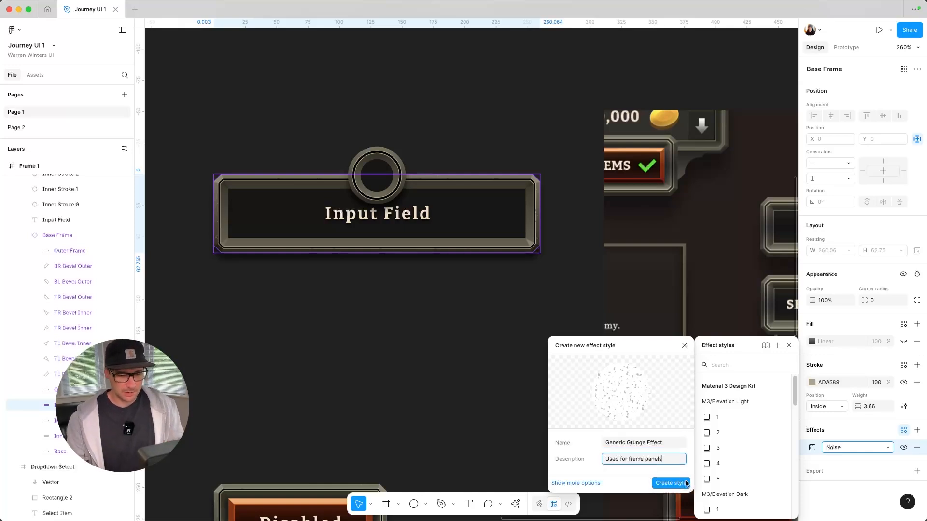
pyautogui.click(671, 484)
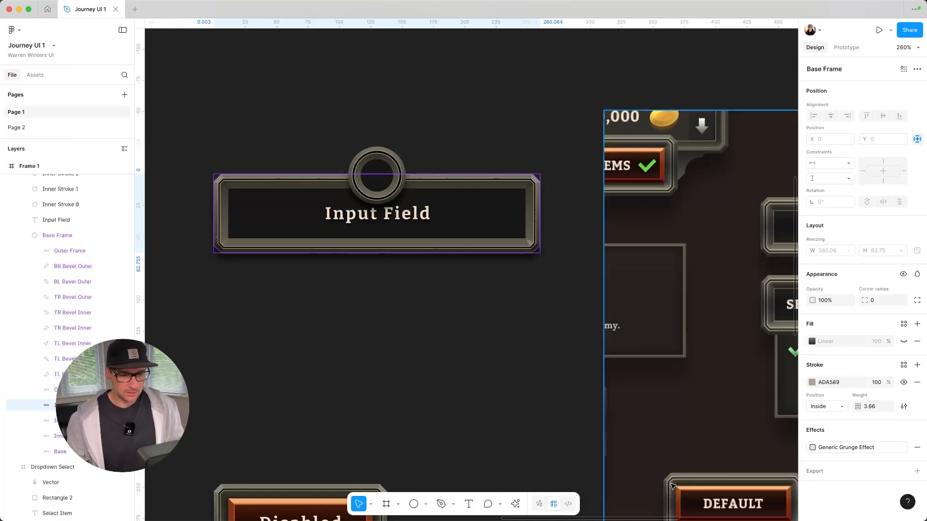
# - Try the Generic Grunge Effect style on the Outer Frame layer just above Inner Frame 1, compare, and undo it
pyautogui.click(92, 420)
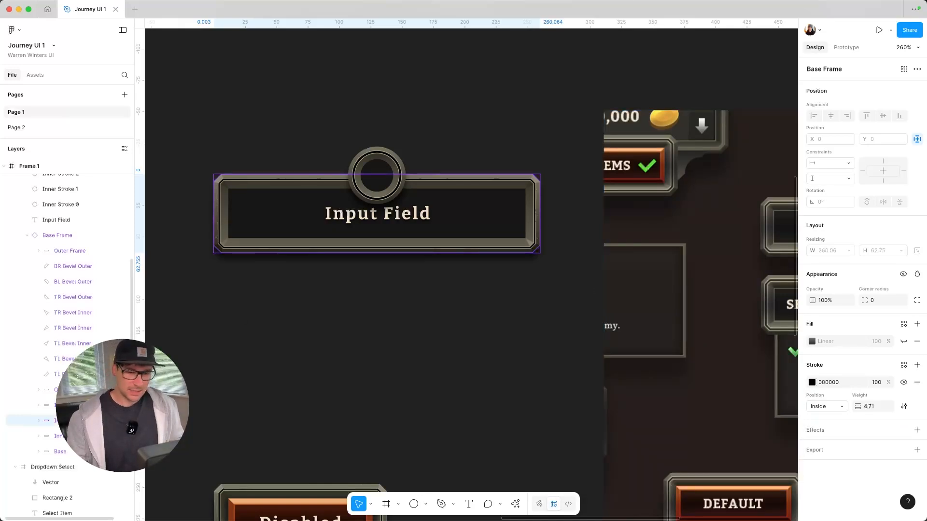
pyautogui.click(91, 390)
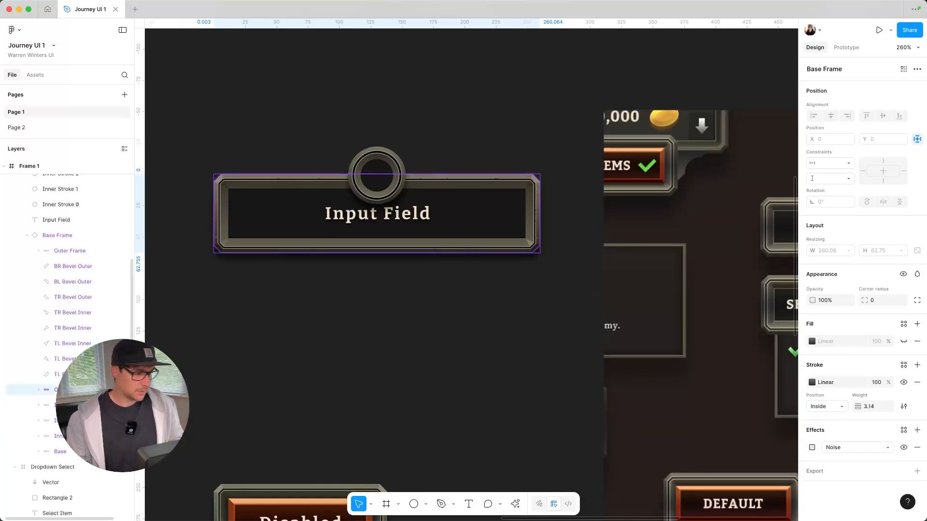
pyautogui.click(904, 430)
pyautogui.click(758, 393)
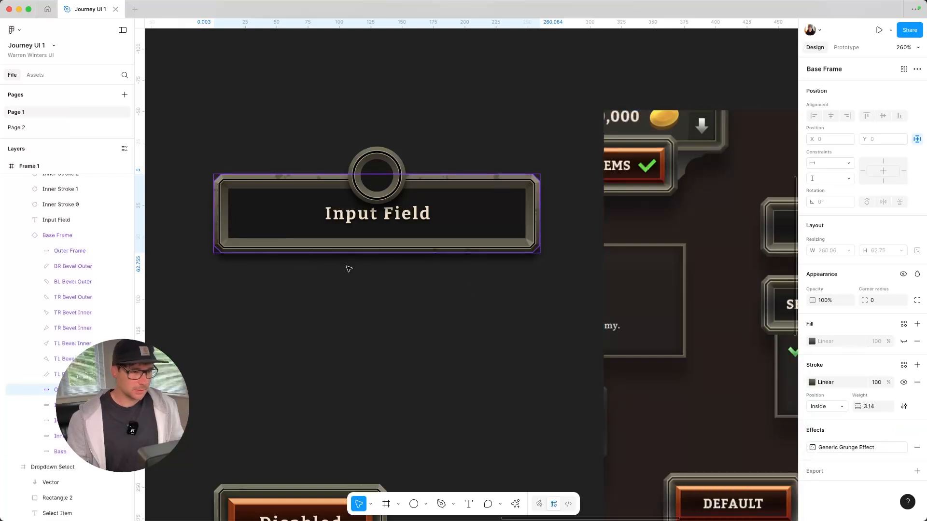
pyautogui.press('super+z')
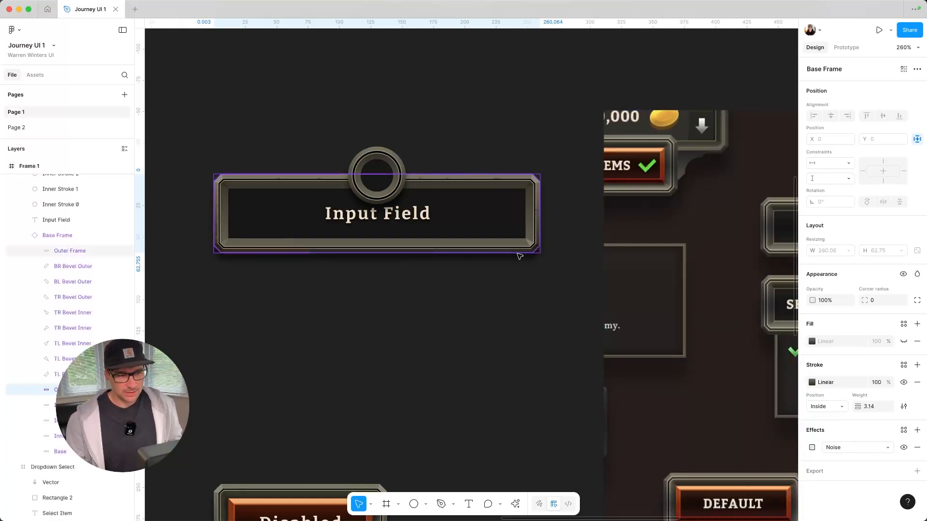
pyautogui.press('super+shift+z')
pyautogui.press('super+z')
# - Start a new effect style from the Outer Frame layer's noise effect and name it "Generic Grunge Highlight Effect"
pyautogui.click(812, 448)
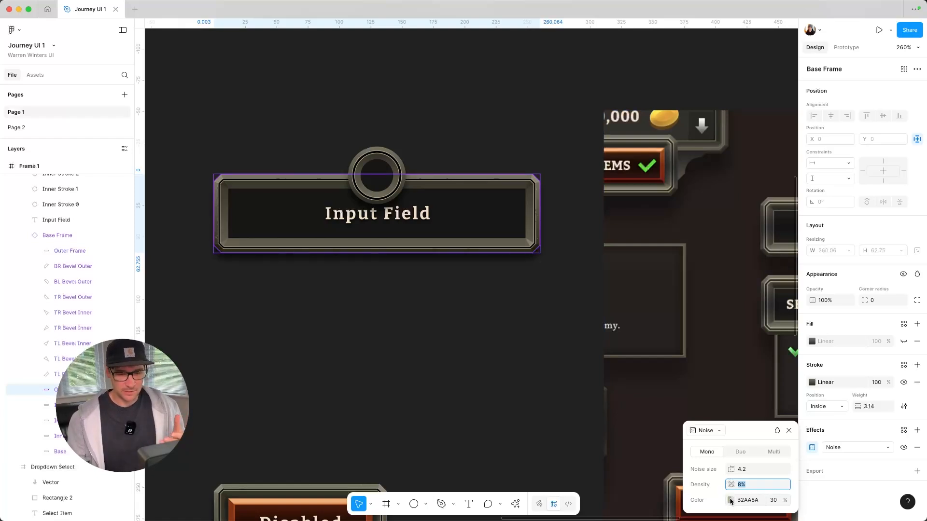
pyautogui.click(788, 431)
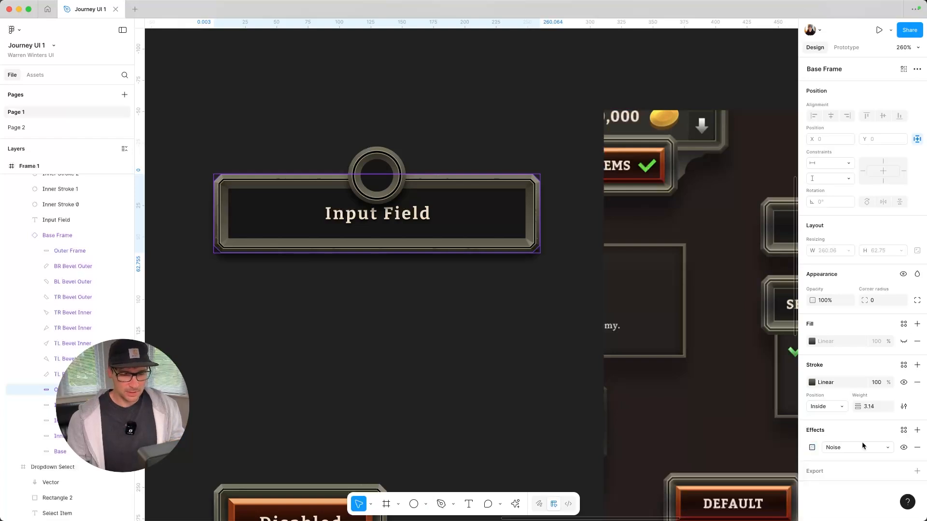
pyautogui.click(903, 430)
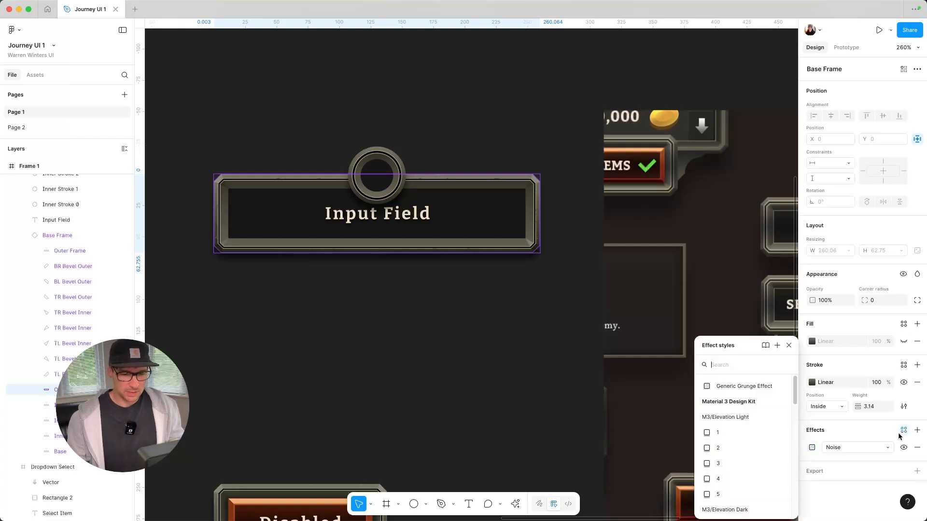
pyautogui.click(777, 346)
pyautogui.write('Generic Grunge Hih')
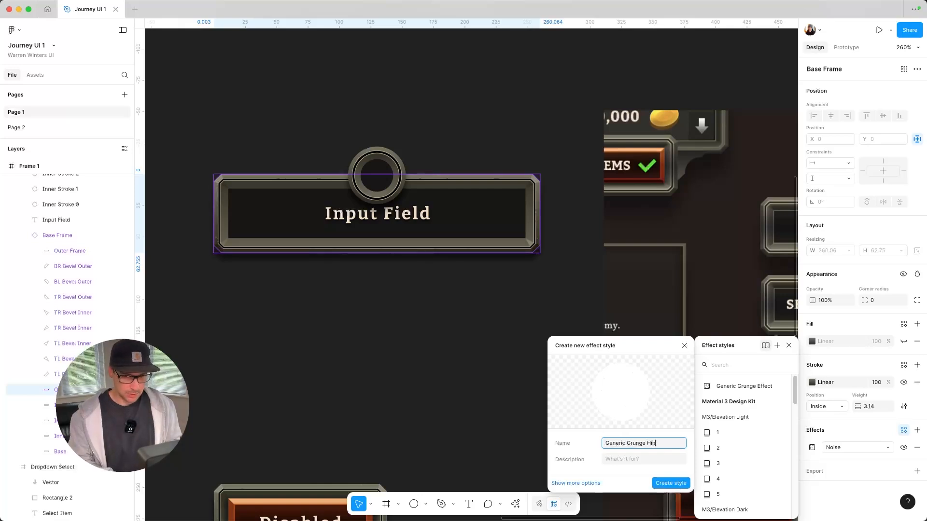
pyautogui.press('BackSpace')
pyautogui.write('ghligh')
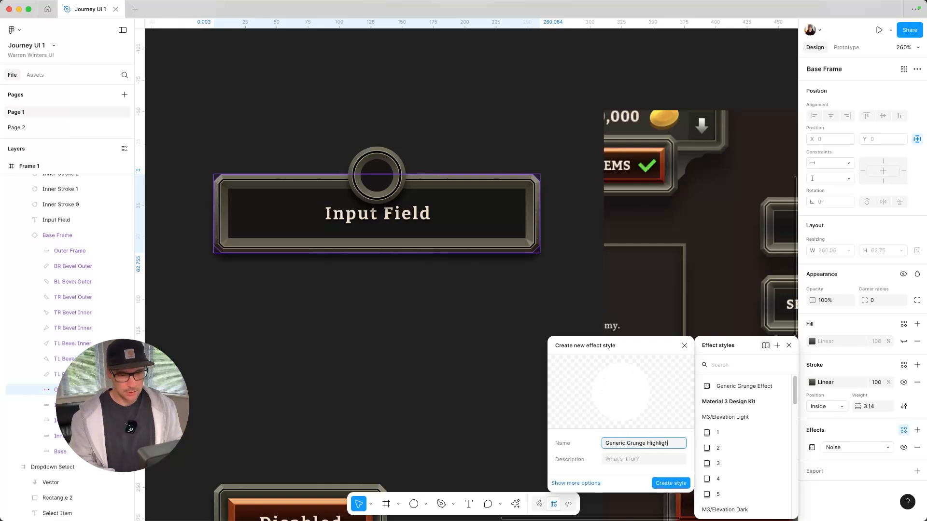
pyautogui.write('t Effect')
# - Enter a description of the new style's use for frames and create the effect style
pyautogui.click(614, 460)
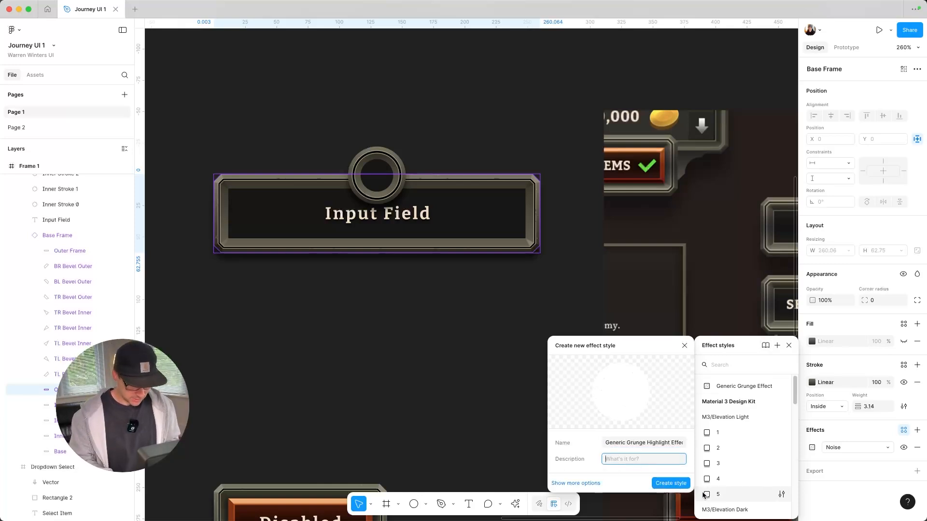
pyautogui.write('UI P')
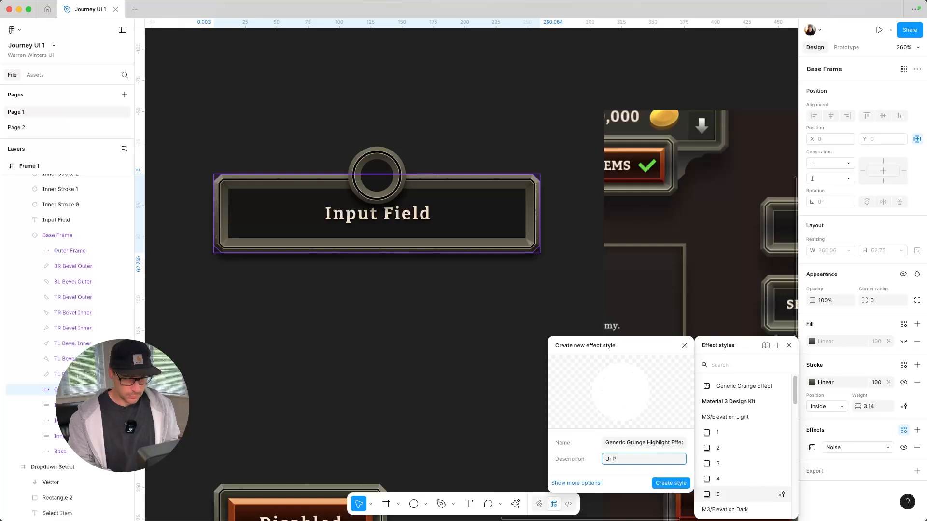
pyautogui.press('BackSpace')
pyautogui.press('BackSpace')
pyautogui.write('U')
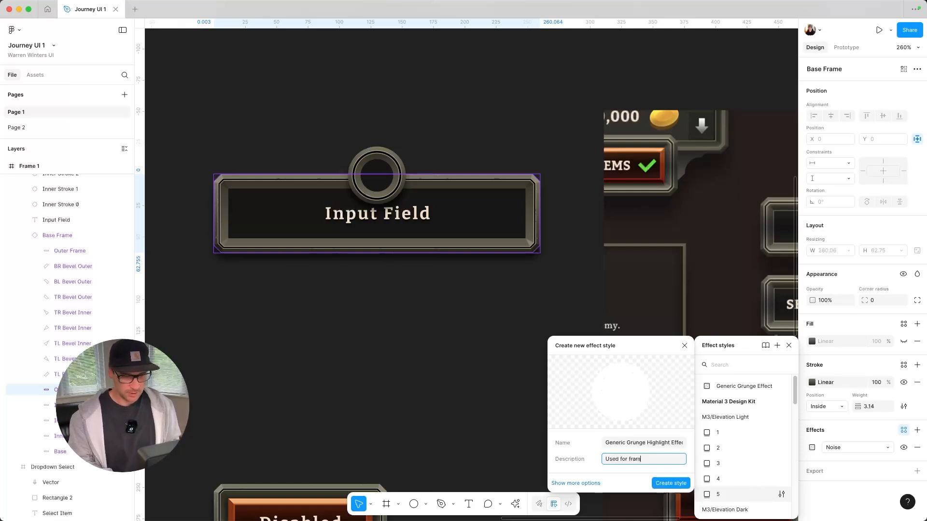
pyautogui.click(678, 484)
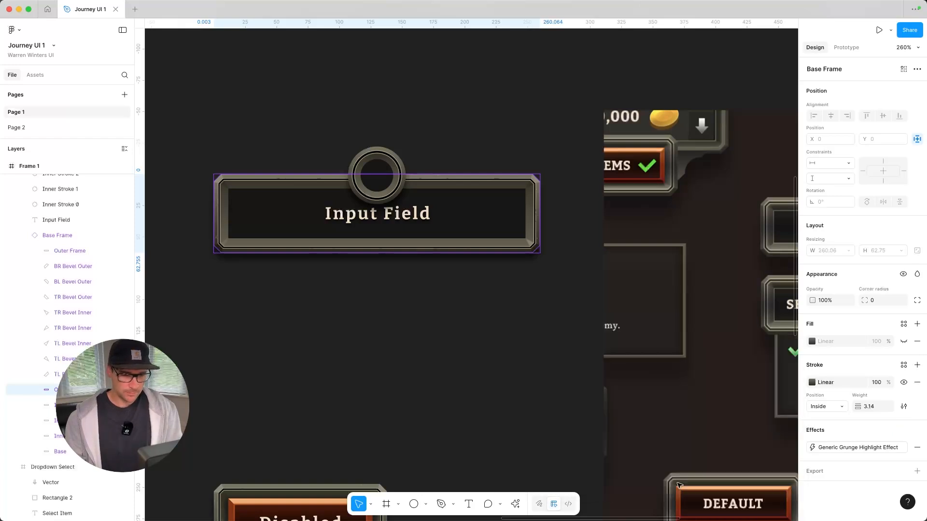
# - Apply the Generic Grunge Highlight Effect style to the badge's Outer Frame circle and deselect it
pyautogui.click(359, 163)
pyautogui.click(124, 182)
pyautogui.click(124, 182)
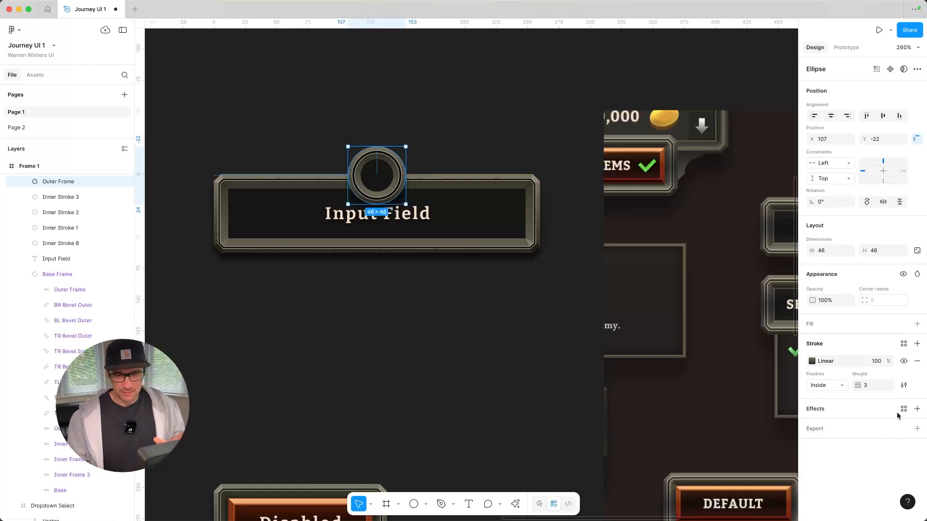
pyautogui.click(903, 410)
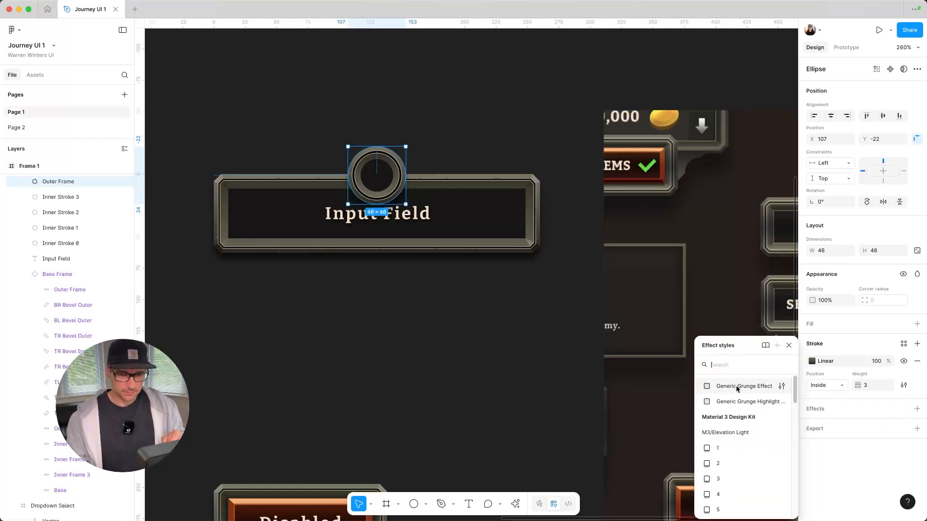
pyautogui.click(739, 403)
pyautogui.click(487, 340)
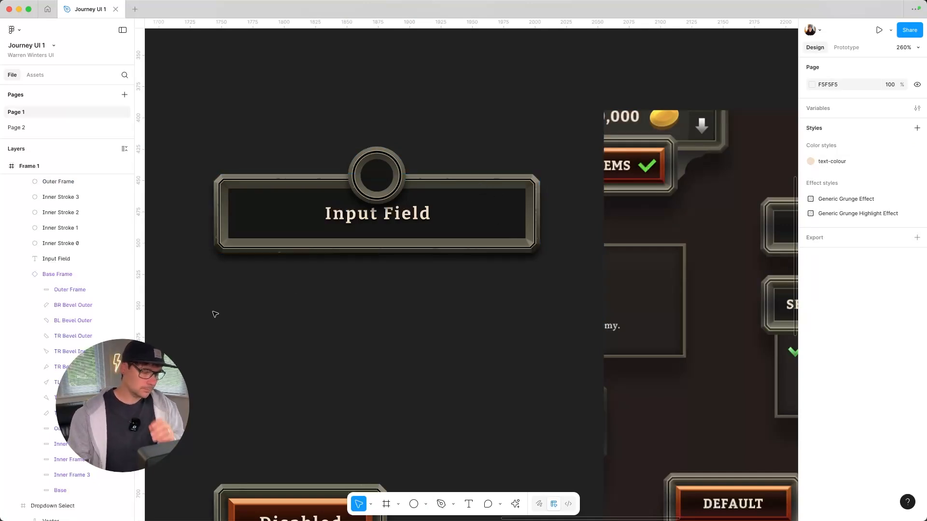
# - Draw a circle inside the round badge above the input field, sized 30 × 30 and positioned at X 115, Y -14
pyautogui.scroll(-5, 518, 285)
pyautogui.hscroll(5, 520, 284)
pyautogui.scroll(8, 521, 222)
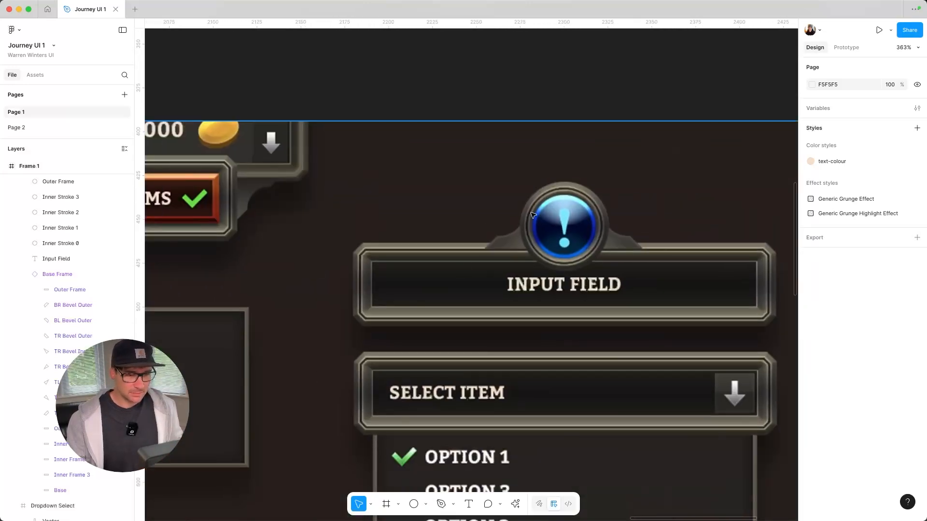
pyautogui.scroll(-2, 579, 219)
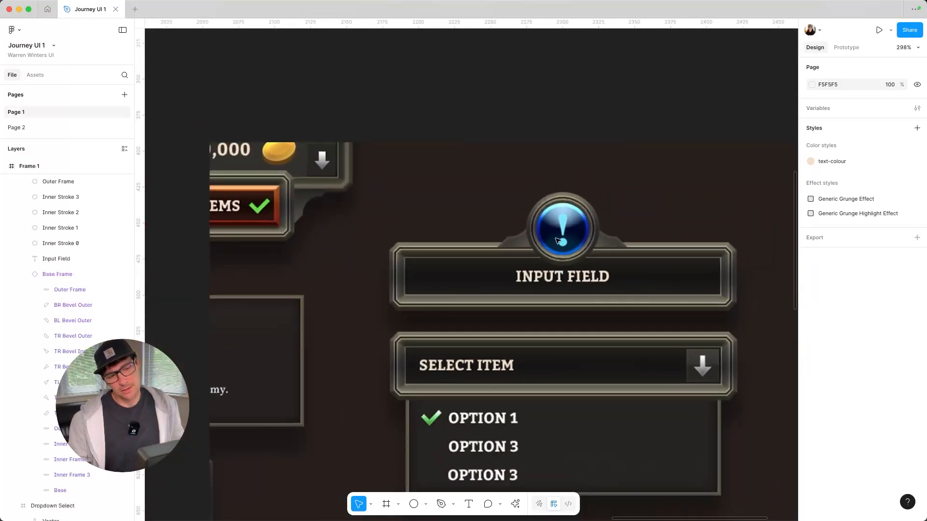
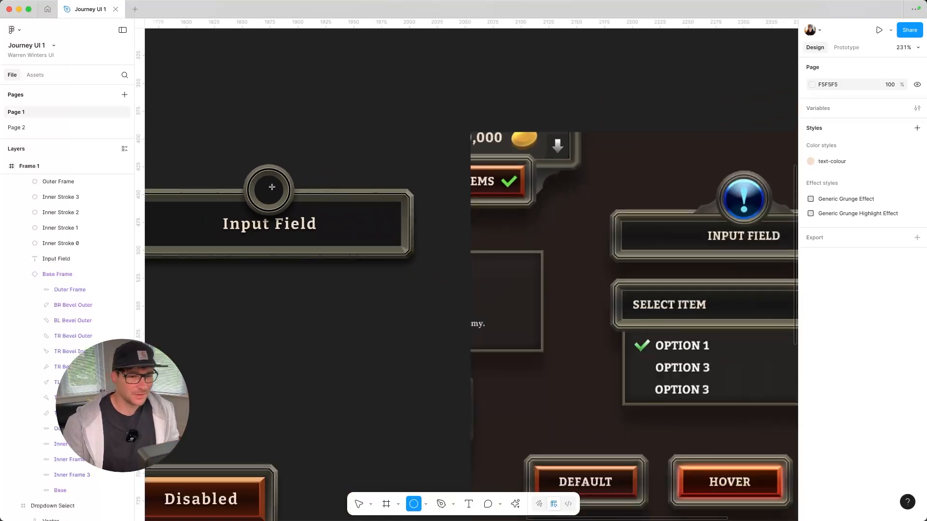
pyautogui.moveTo(268, 191); pyautogui.dragTo(282, 174)
pyautogui.scroll(5, 265, 189)
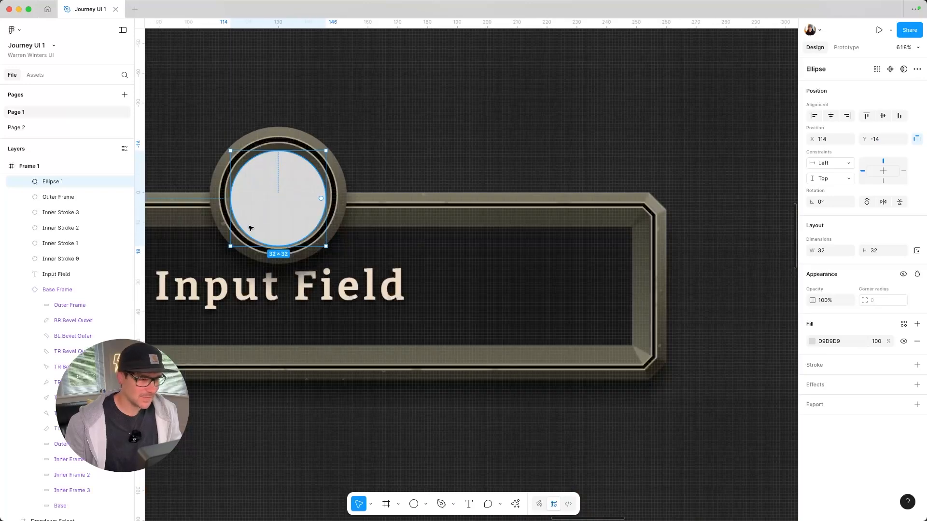
pyautogui.moveTo(230, 246); pyautogui.dragTo(236, 240)
pyautogui.moveTo(302, 217); pyautogui.dragTo(299, 218)
pyautogui.scroll(-5, 322, 229)
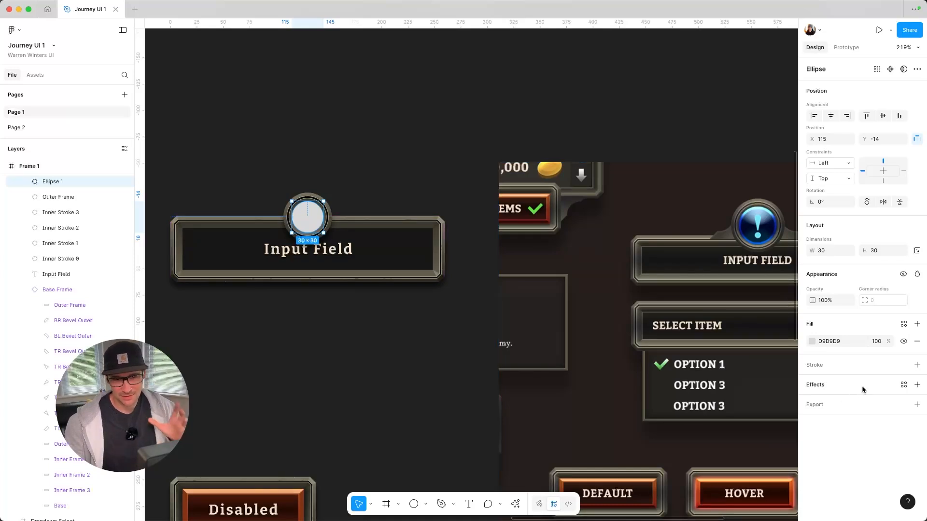
# - Give the new circle an inside stroke of weight 2 with a linear gradient
pyautogui.click(916, 365)
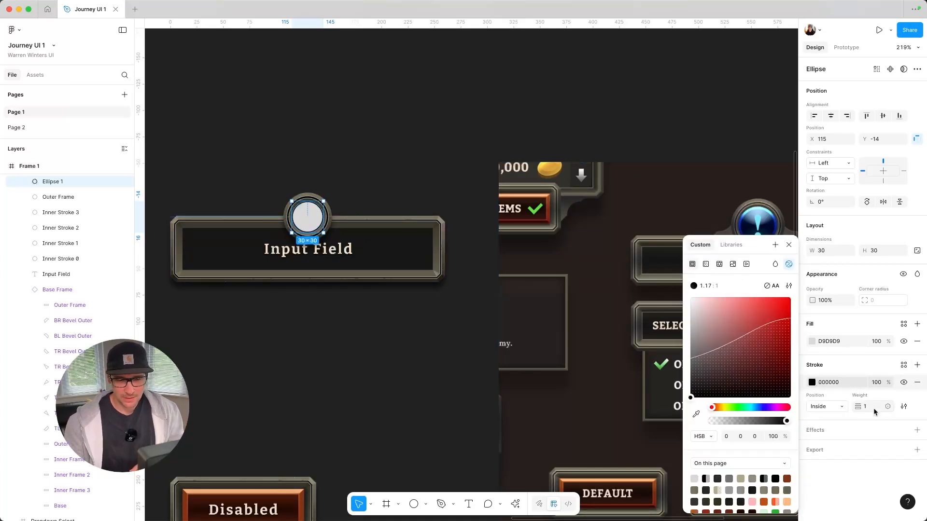
pyautogui.press('Up')
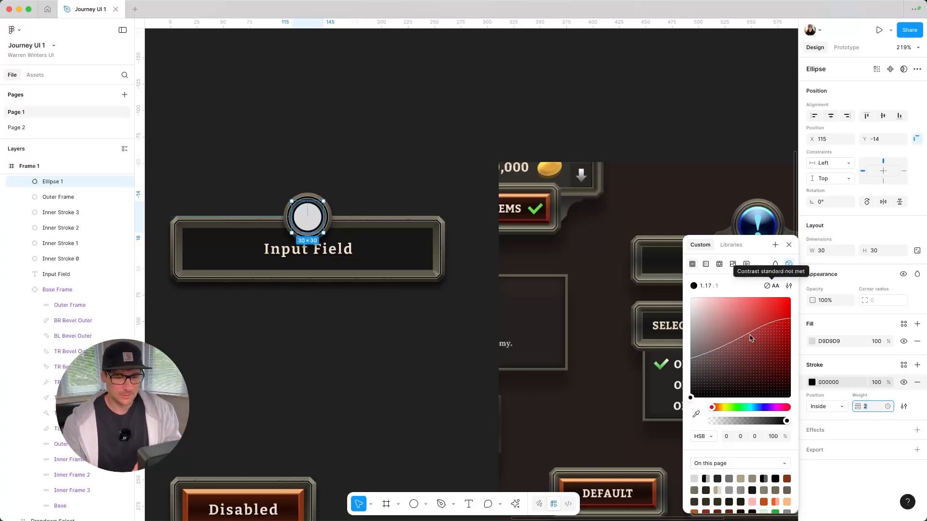
pyautogui.click(707, 265)
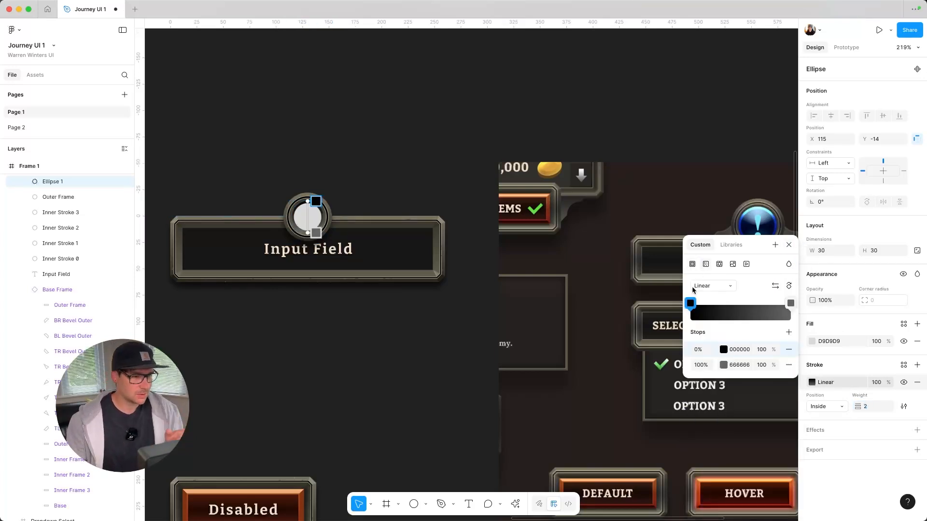
# - Set the stroke gradient's 0% stop to bright blue 0661D8, sampled from the lower rim of the reference badge
pyautogui.click(725, 351)
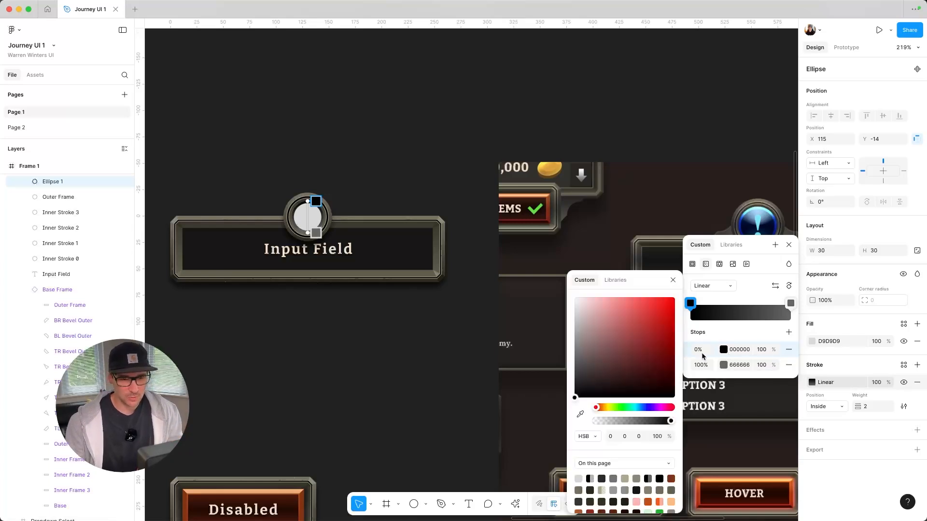
pyautogui.scroll(-1, 699, 198)
pyautogui.click(578, 415)
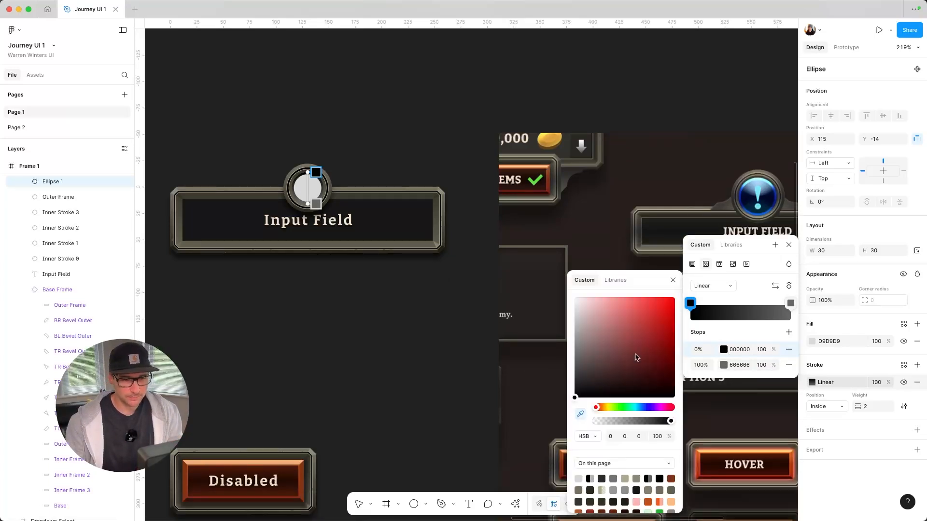
pyautogui.click(762, 211)
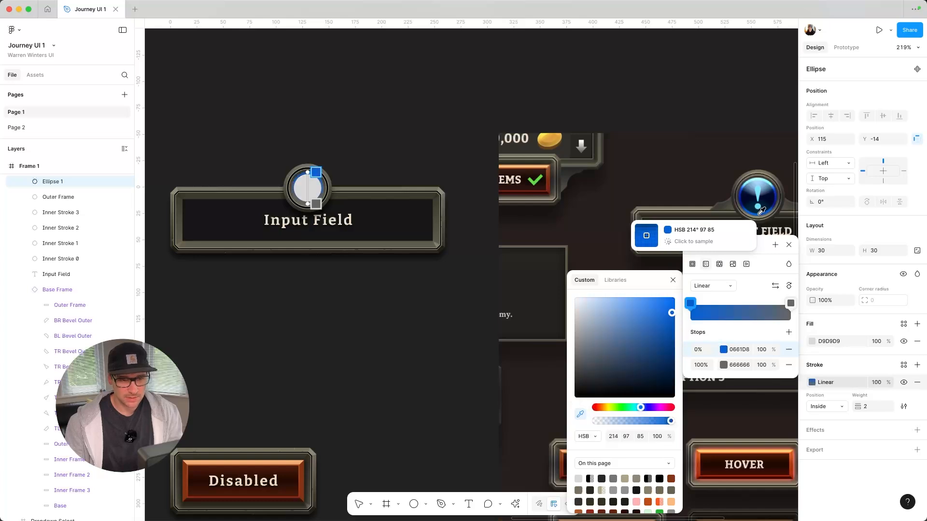
# - Add a 50% stop to the stroke gradient and colour it deep blue 0127AD, sampled from the side of the reference badge
pyautogui.click(790, 303)
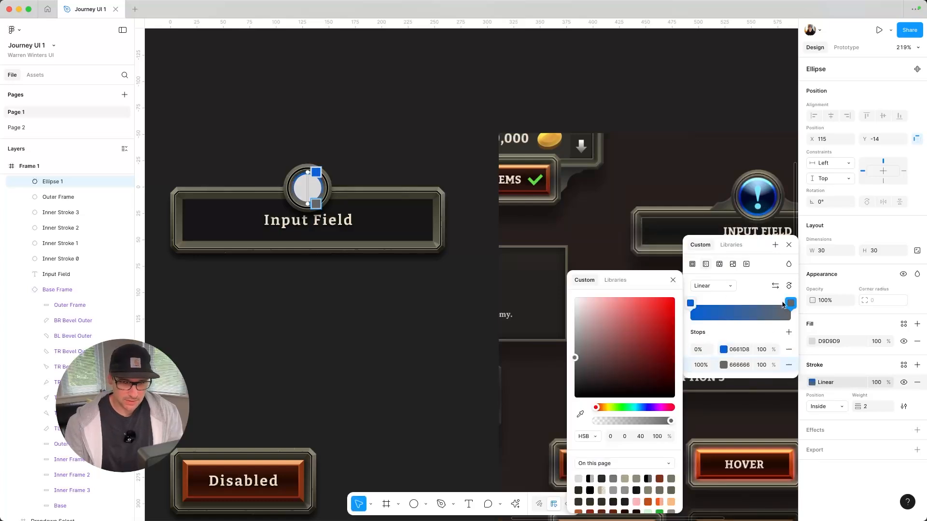
pyautogui.click(789, 333)
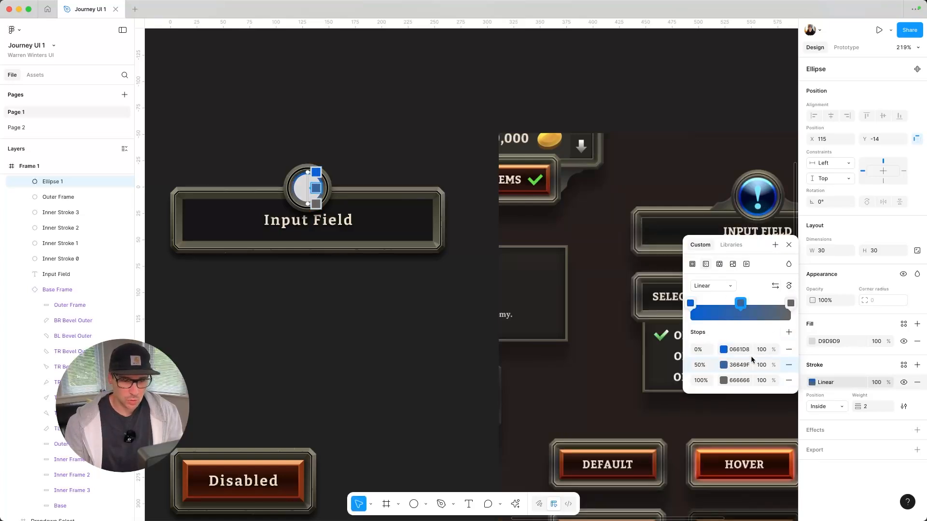
pyautogui.click(723, 366)
pyautogui.click(580, 414)
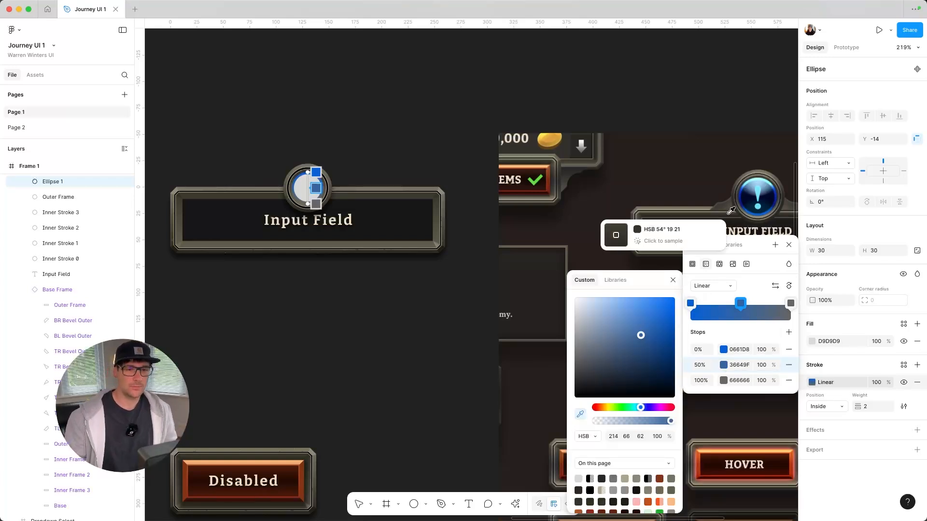
pyautogui.click(743, 193)
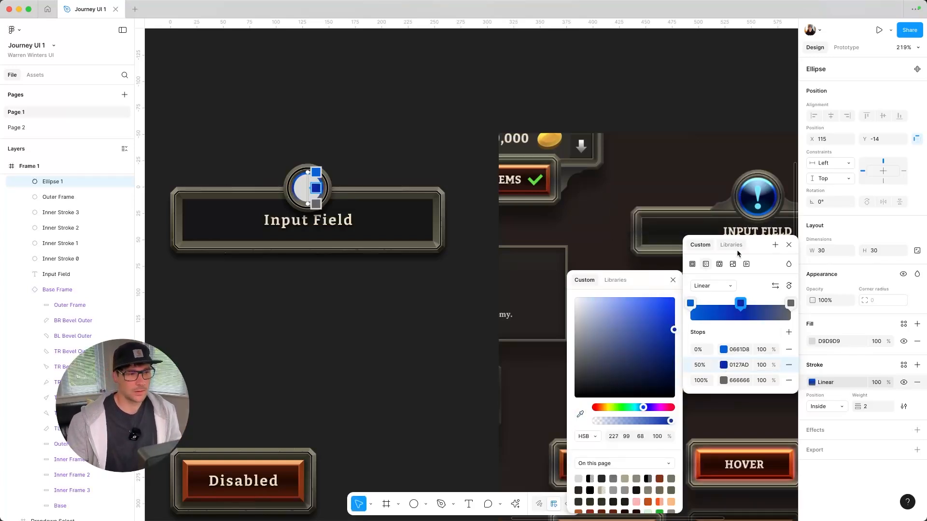
# - Set the stroke gradient's 100% stop to pale cyan B2FCFE, sampled from the reference badge's upper part, and flip the gradient
pyautogui.click(790, 304)
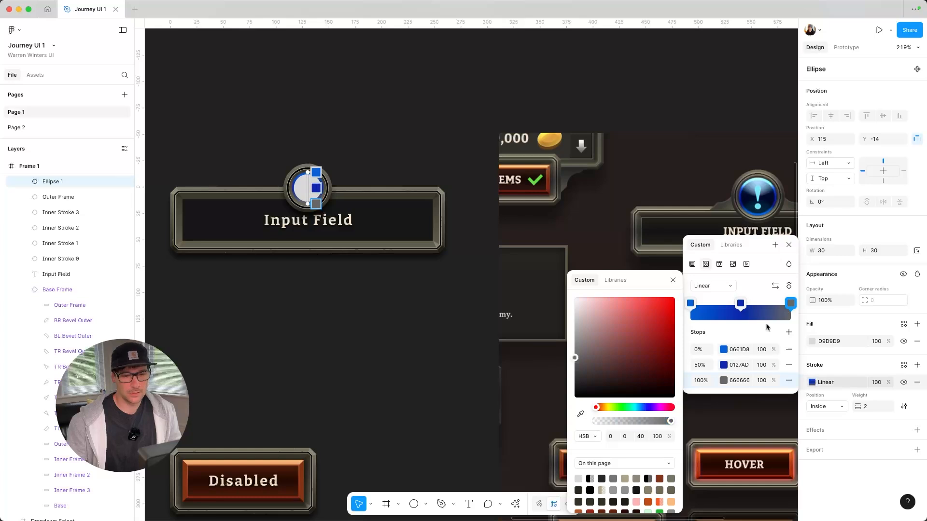
pyautogui.click(581, 414)
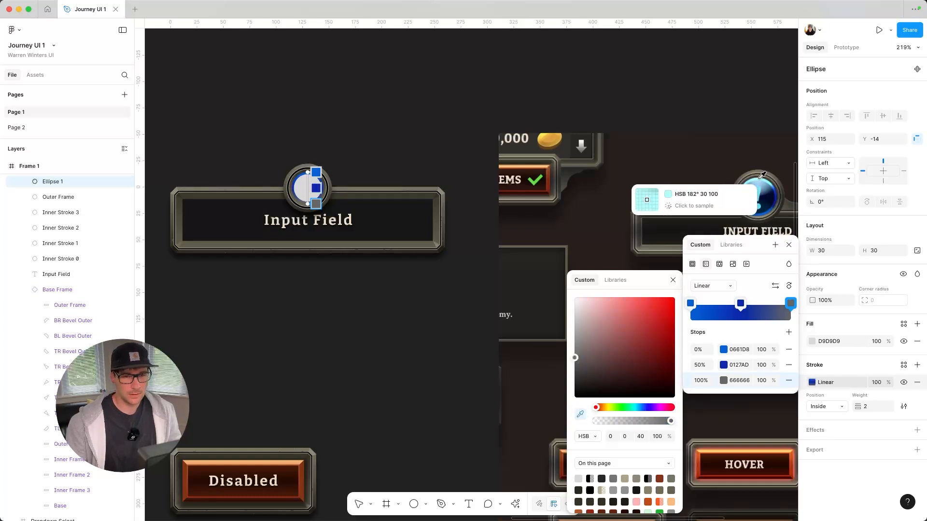
pyautogui.click(761, 180)
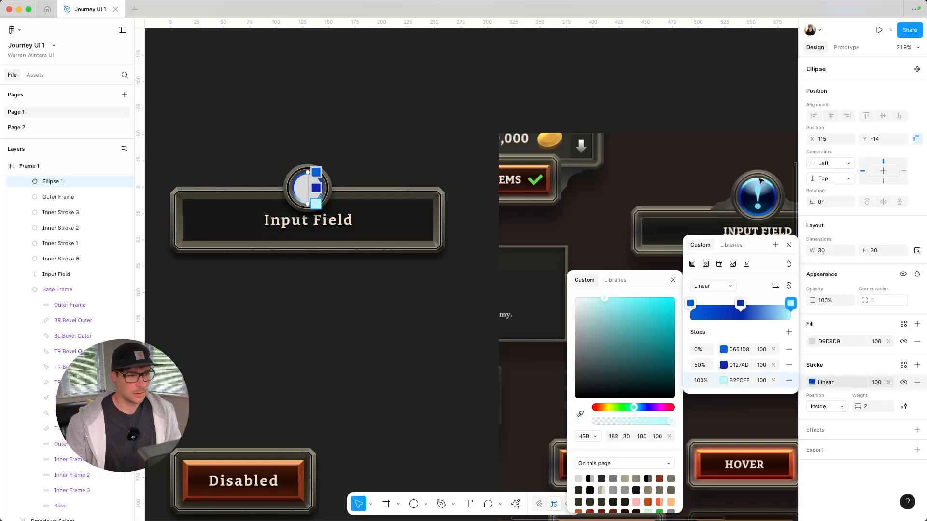
pyautogui.click(778, 286)
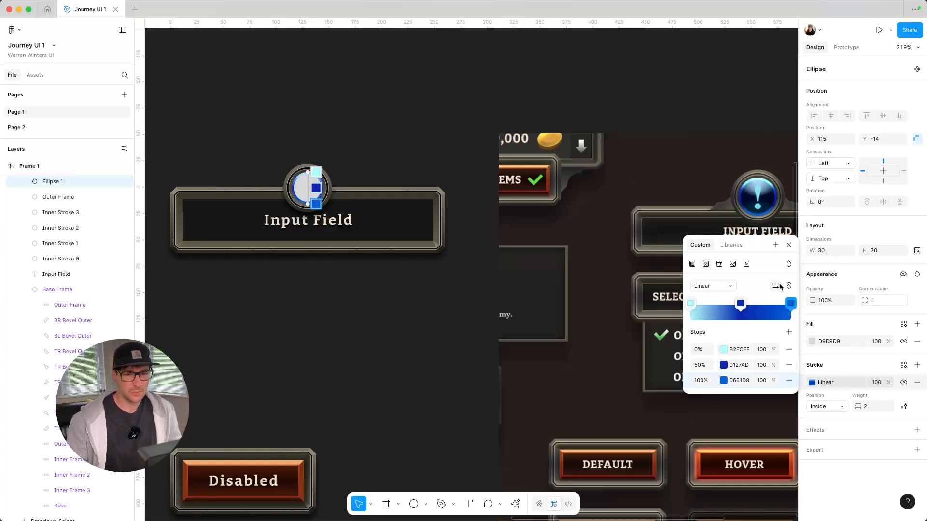
pyautogui.click(789, 245)
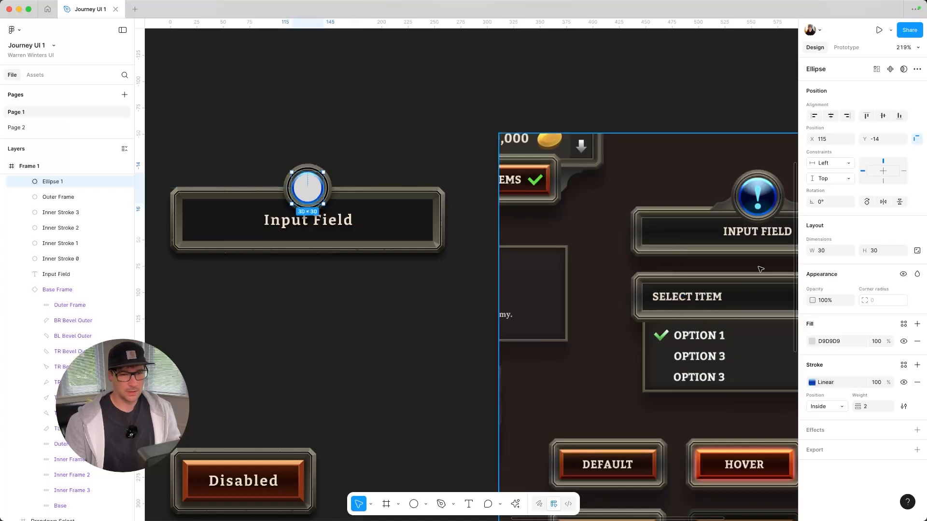
# - Change the circle's fill to dark navy 000829, sampled from the interior of the reference badge
pyautogui.click(812, 341)
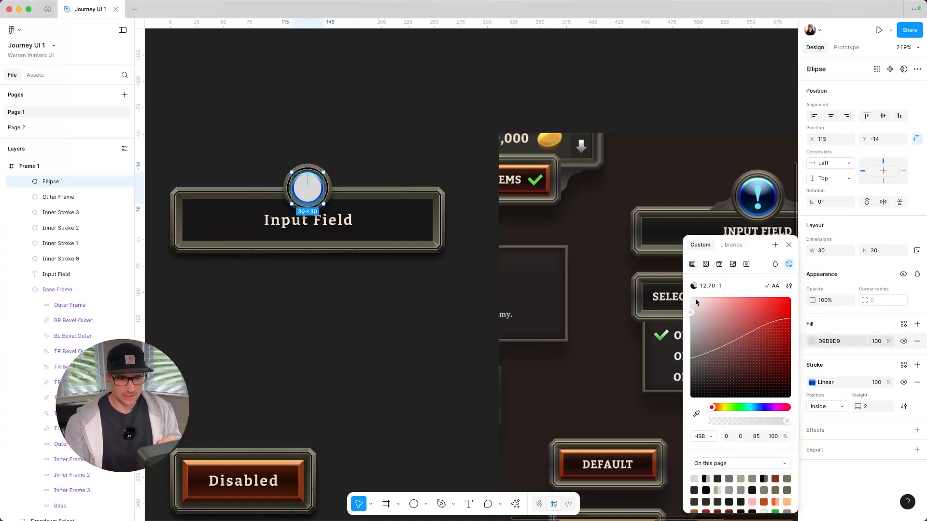
pyautogui.click(696, 414)
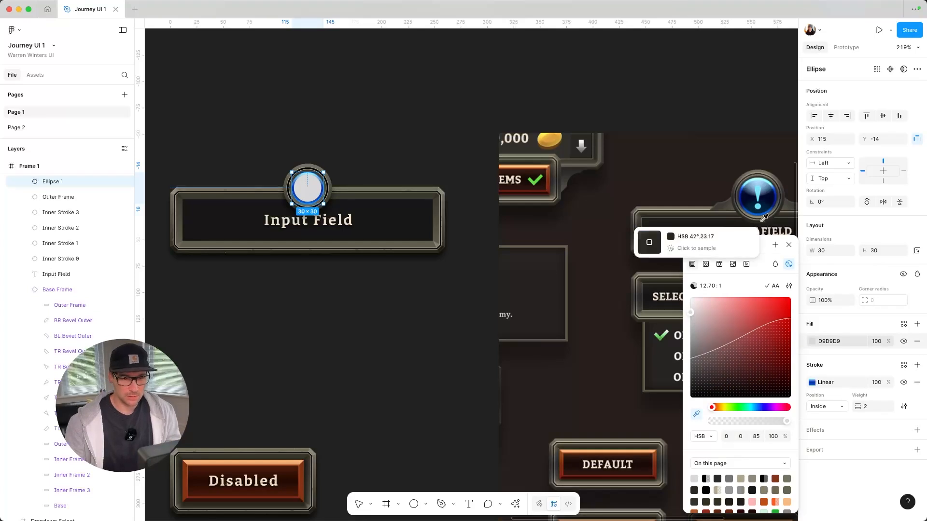
pyautogui.click(746, 195)
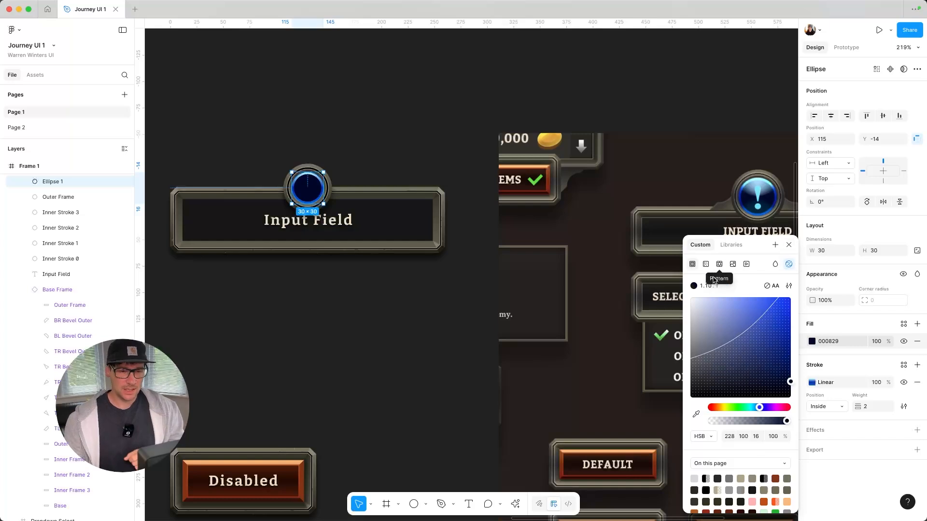
pyautogui.click(789, 247)
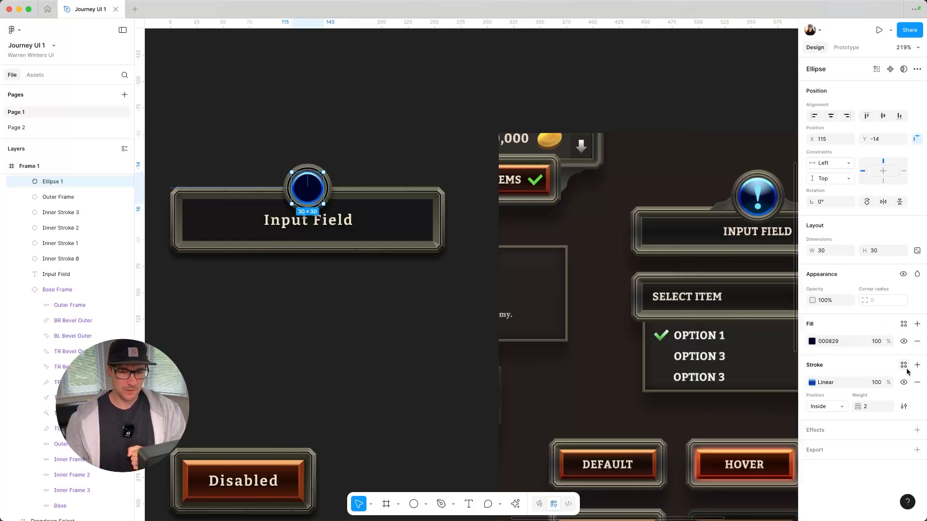
# - Add a second fill above the circle's navy fill and make it a radial gradient
pyautogui.click(918, 327)
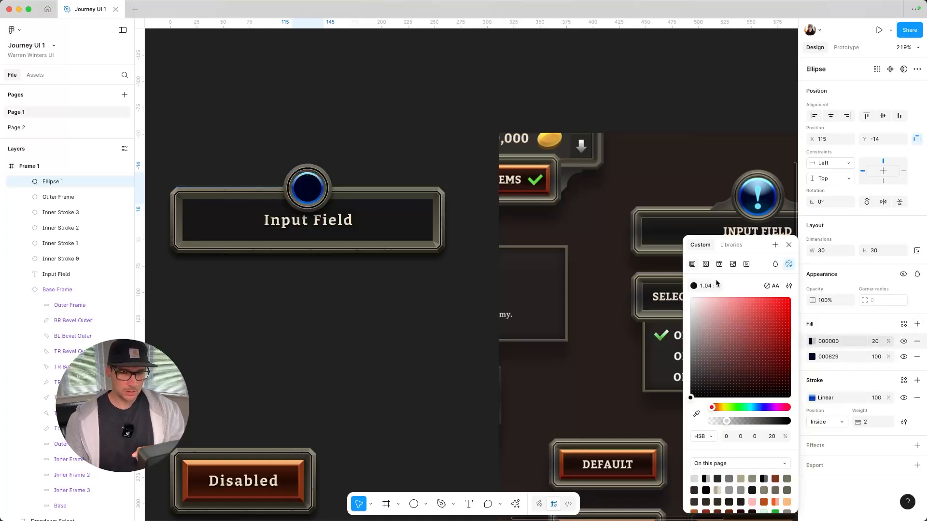
pyautogui.click(707, 265)
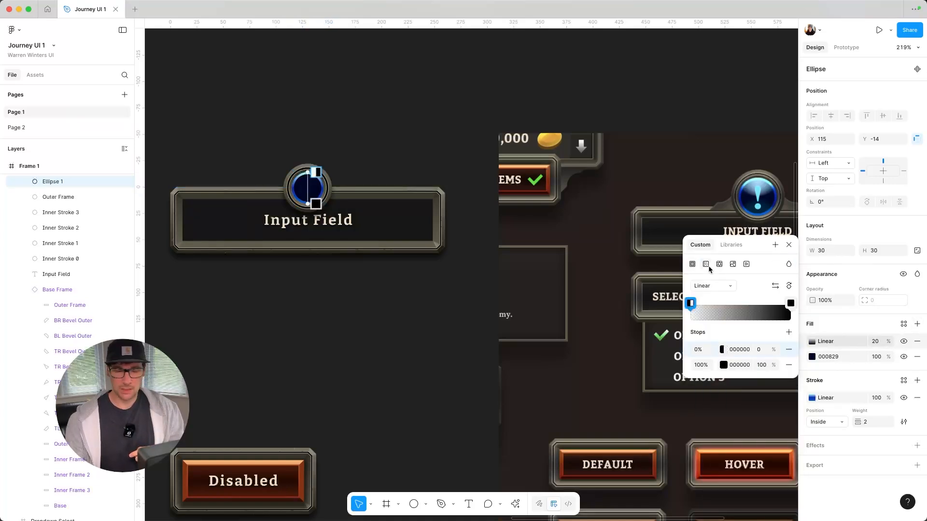
pyautogui.click(711, 286)
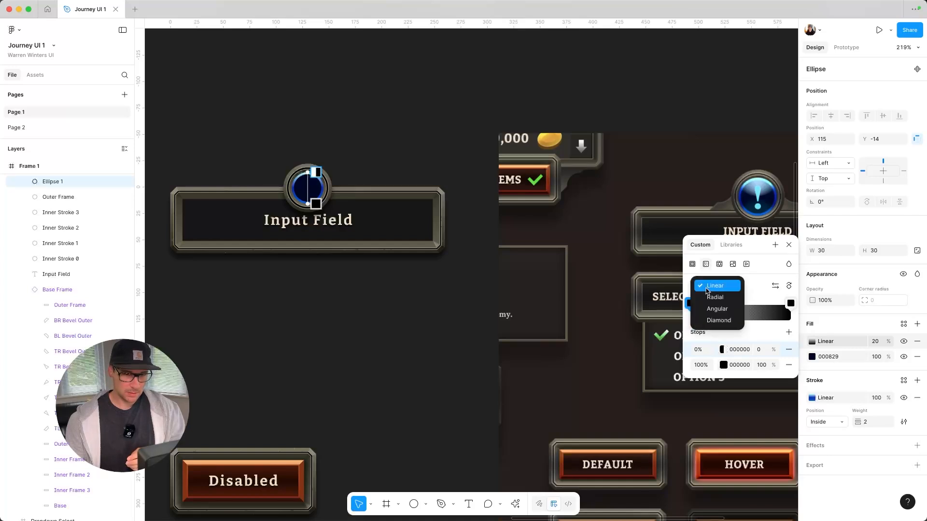
pyautogui.click(705, 297)
# - Set both stops of the radial gradient to white FFFFFF, keeping the 0% stop transparent
pyautogui.click(723, 350)
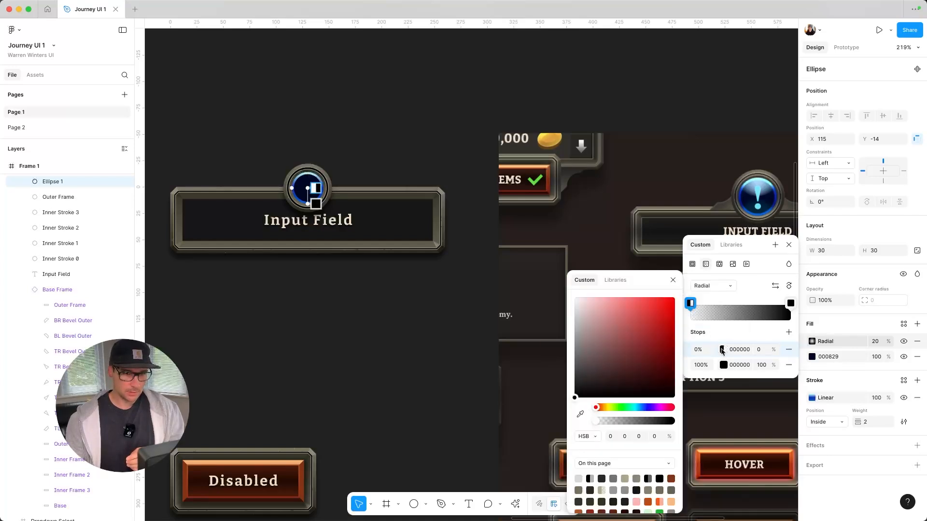
pyautogui.moveTo(603, 325); pyautogui.dragTo(548, 273)
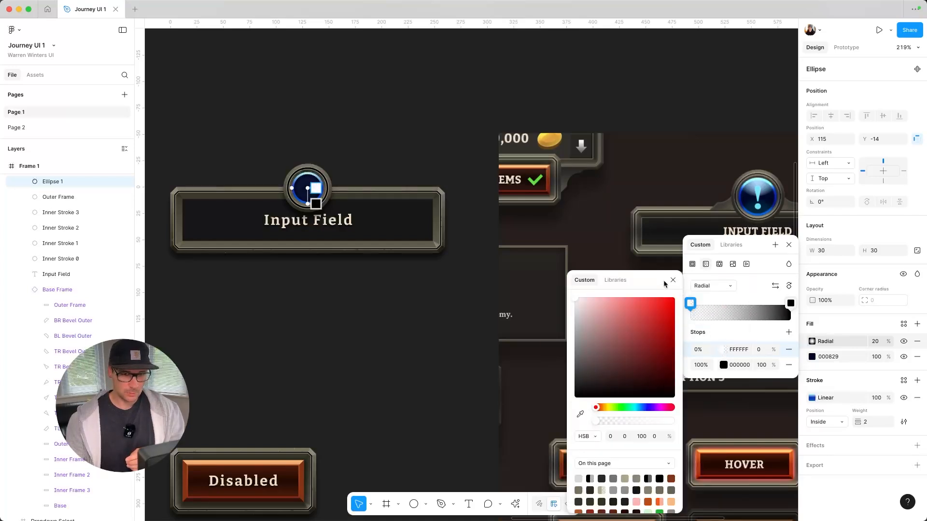
pyautogui.click(790, 303)
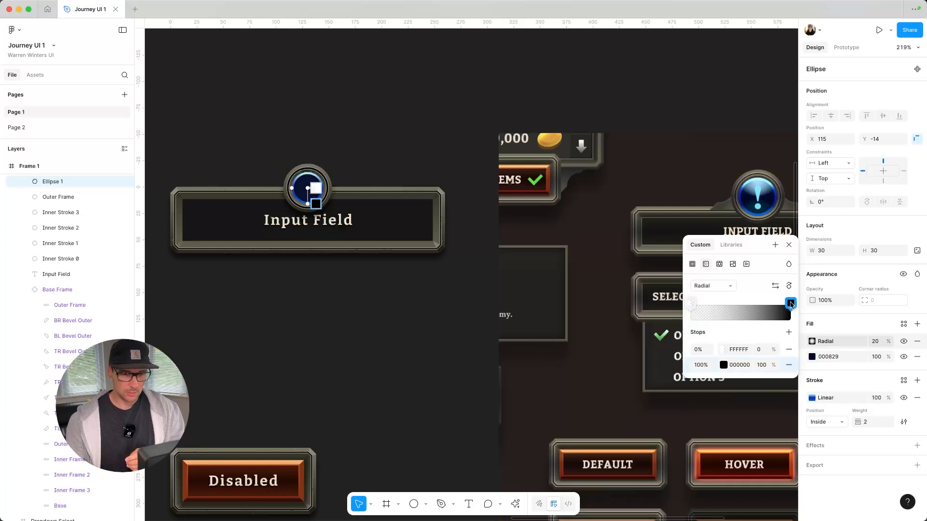
pyautogui.click(735, 365)
pyautogui.write('ffffff')
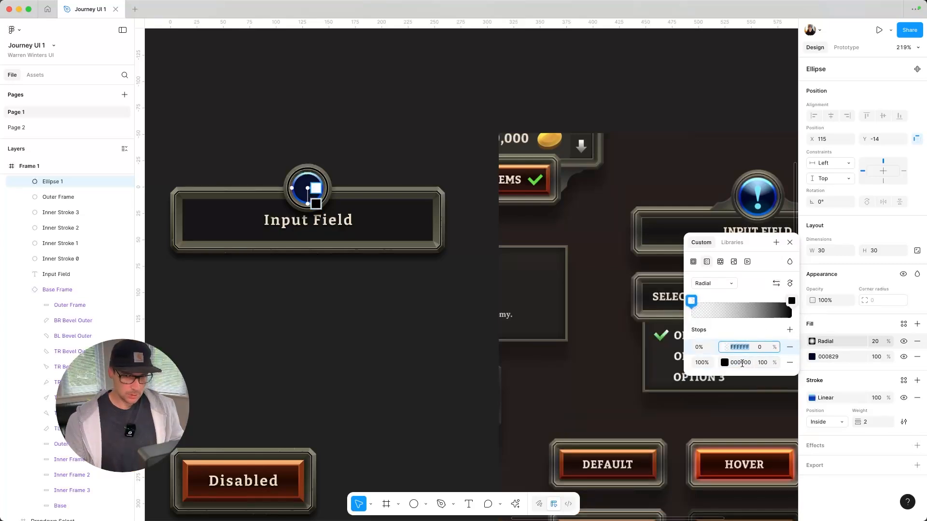
pyautogui.press('Return')
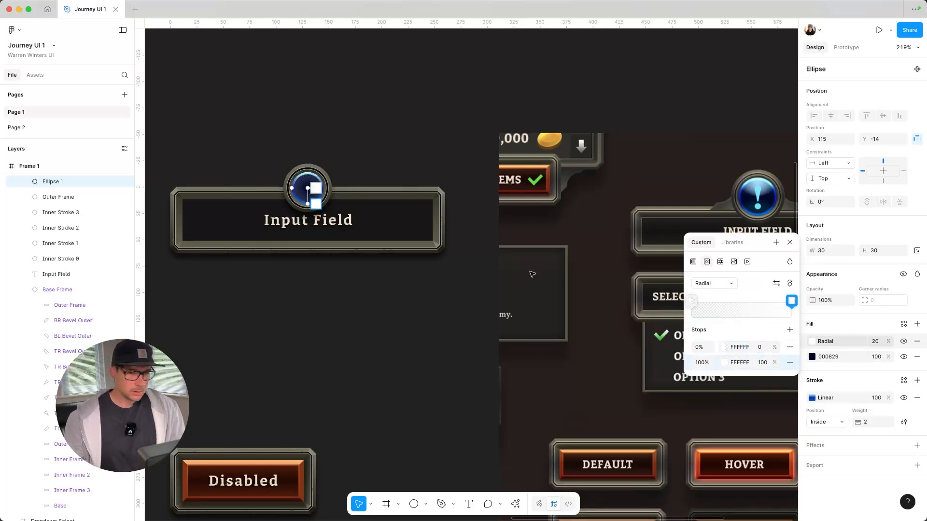
# - Set the opacity of the circle's radial gradient fill to 100%
pyautogui.click(877, 348)
pyautogui.write('1')
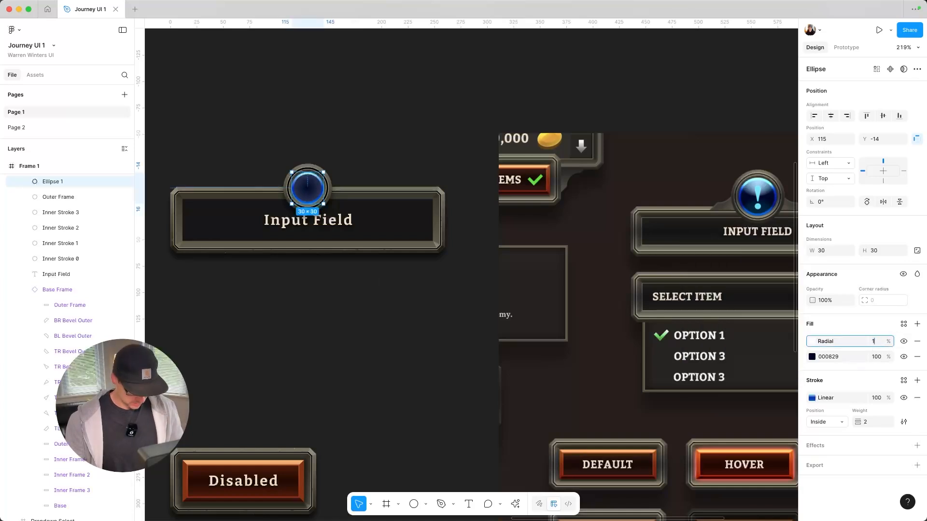
pyautogui.write('00')
pyautogui.press('Return')
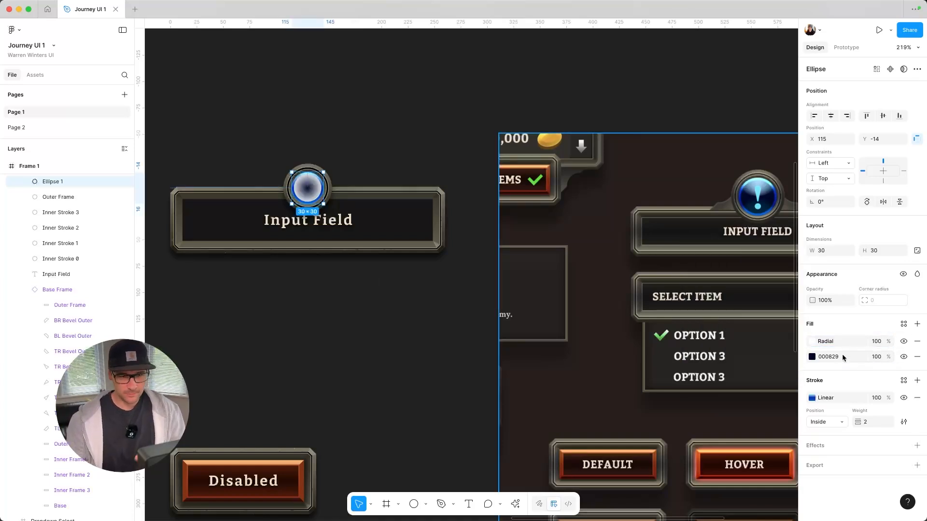
# - Reverse the circle's radial gradient so the opaque white stop is at 0%, and shape it into a small highlight at the circle's upper edge
pyautogui.click(811, 342)
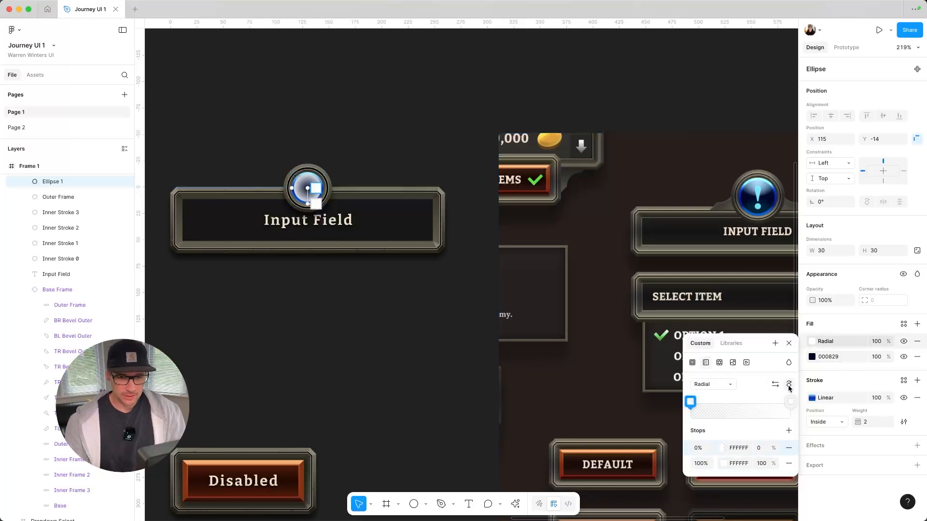
pyautogui.scroll(6, 270, 198)
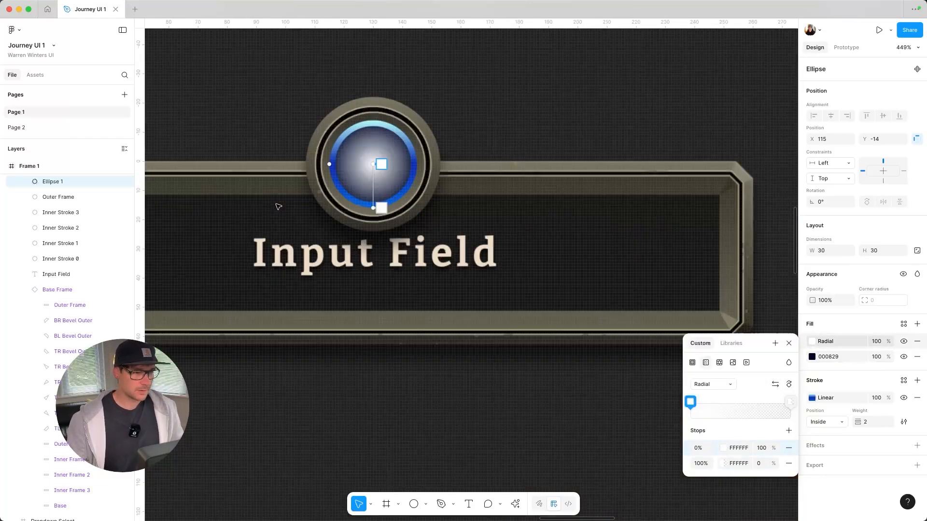
pyautogui.moveTo(405, 152); pyautogui.dragTo(408, 85)
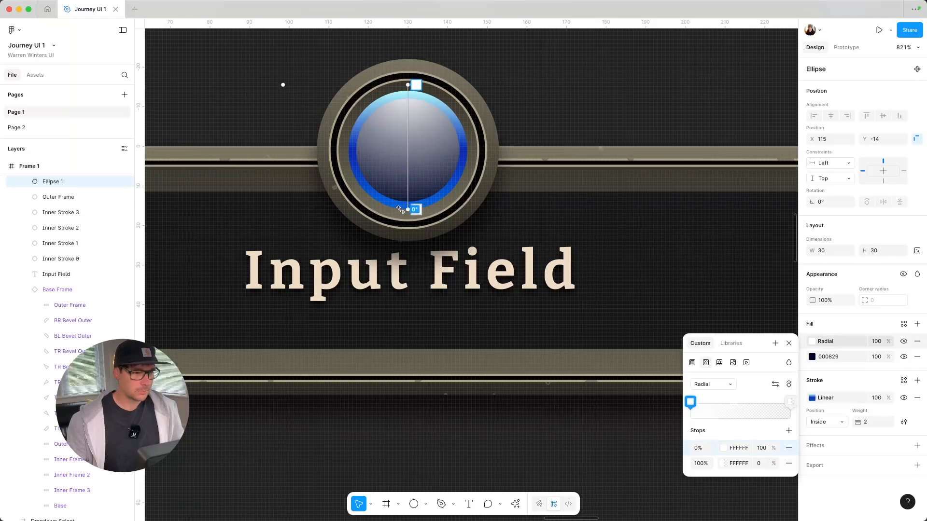
pyautogui.moveTo(408, 209); pyautogui.dragTo(405, 144)
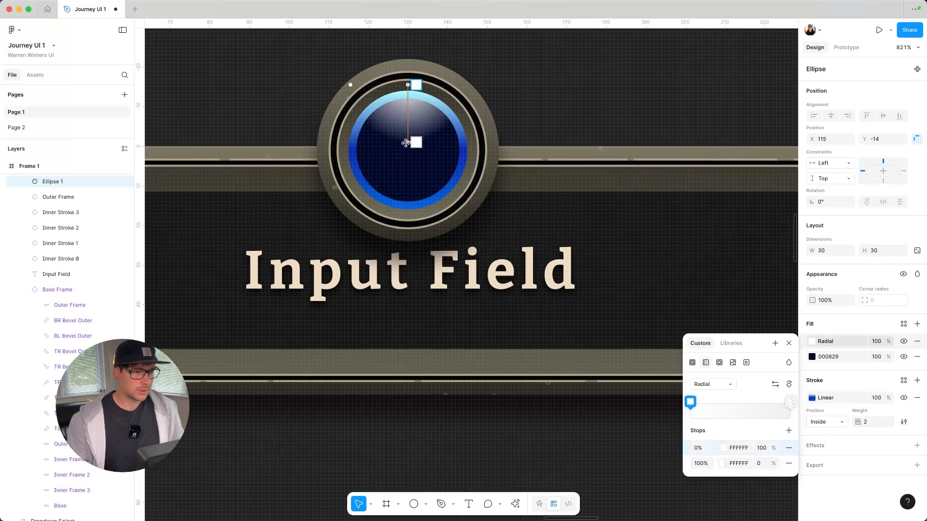
pyautogui.moveTo(408, 84); pyautogui.dragTo(409, 93)
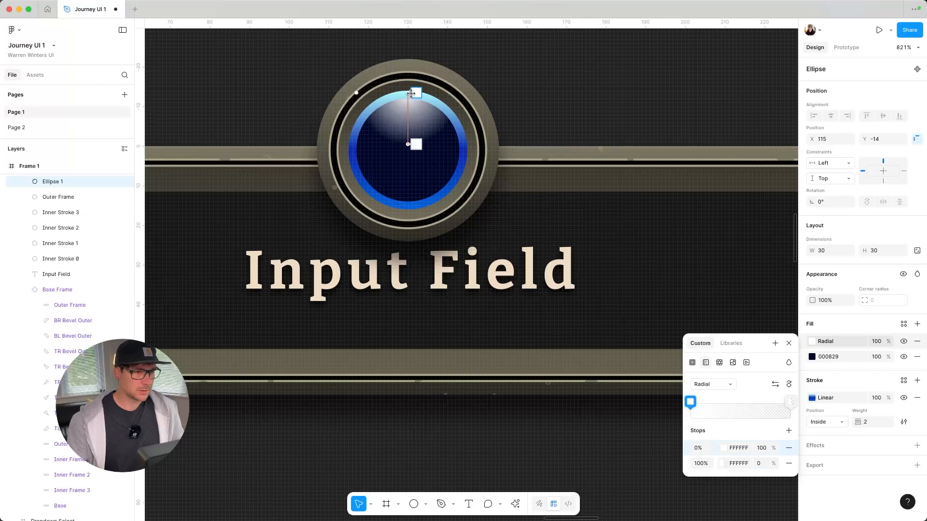
pyautogui.moveTo(406, 145); pyautogui.dragTo(404, 159)
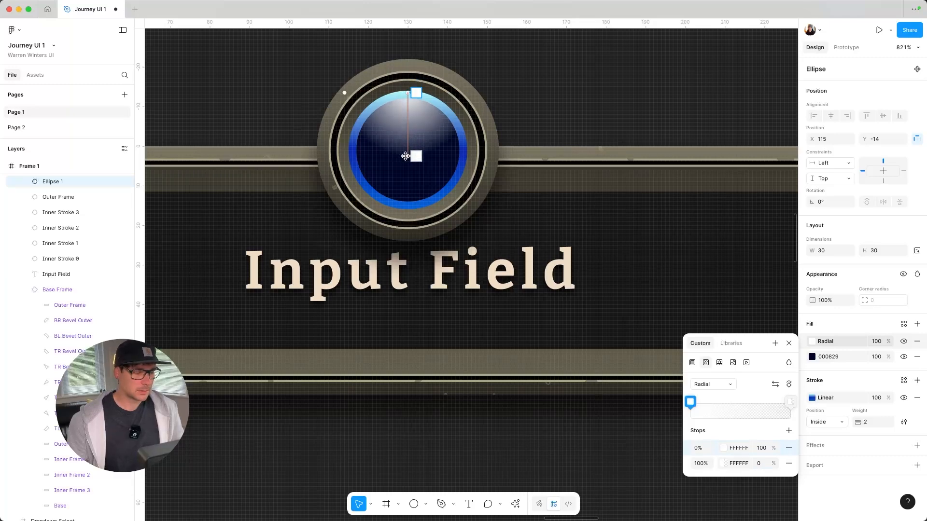
# - Recolor the 0% stop of the circle's radial gradient to light blue 47AFFF, guided by the reference badge
pyautogui.scroll(-10, 403, 159)
pyautogui.hscroll(2, 452, 256)
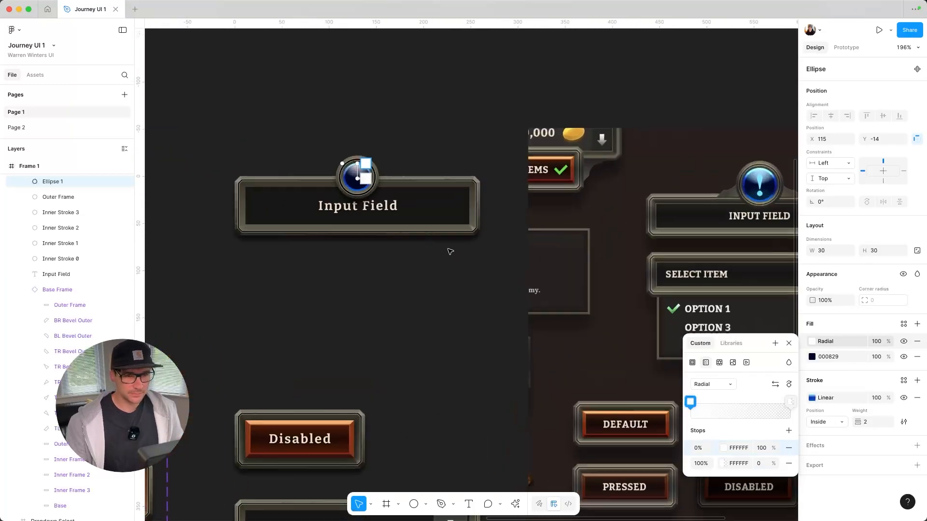
pyautogui.scroll(5, 415, 263)
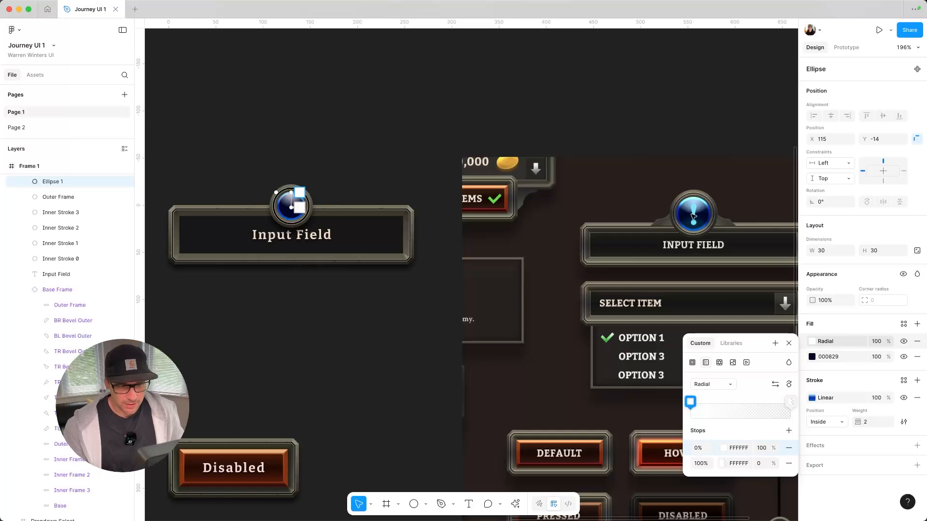
pyautogui.scroll(8, 692, 214)
pyautogui.scroll(-6, 713, 188)
pyautogui.moveTo(658, 240); pyautogui.dragTo(732, 211)
pyautogui.hscroll(-2, 731, 211)
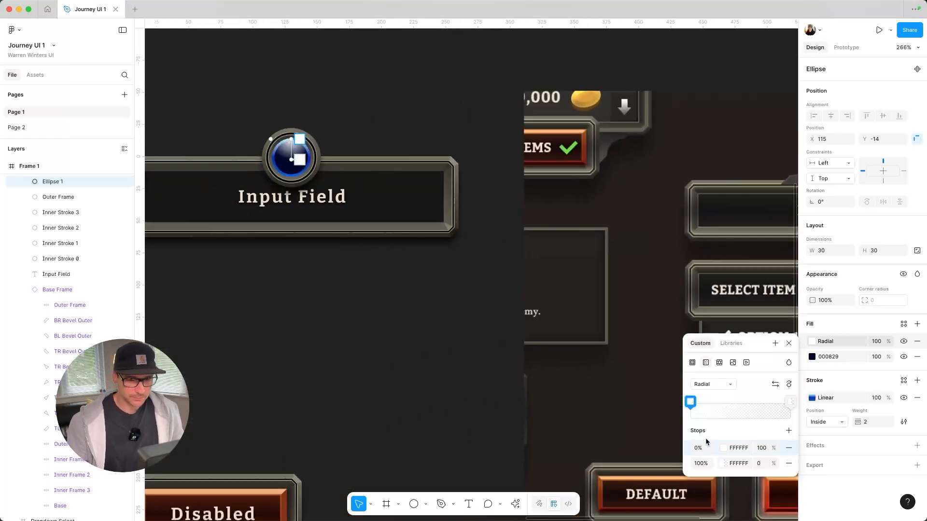
pyautogui.click(722, 448)
pyautogui.moveTo(607, 407); pyautogui.dragTo(634, 407)
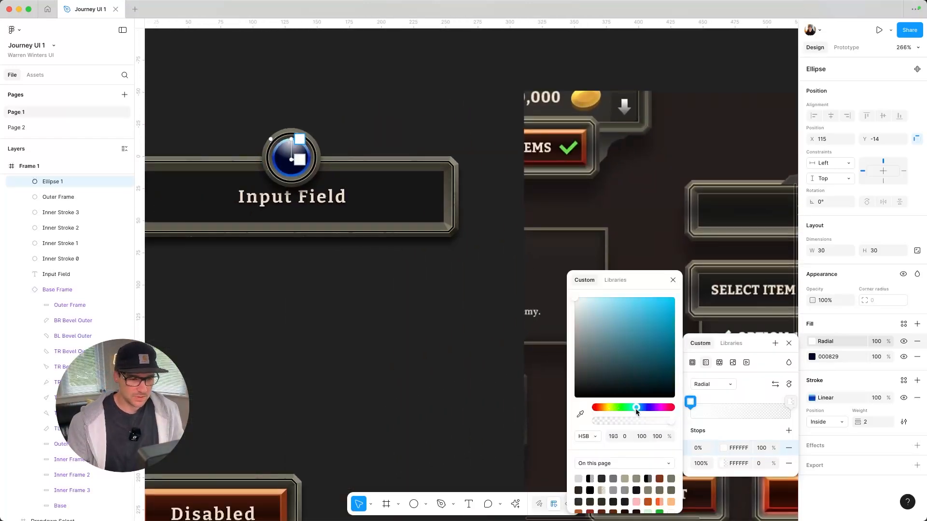
pyautogui.click(626, 322)
pyautogui.click(648, 298)
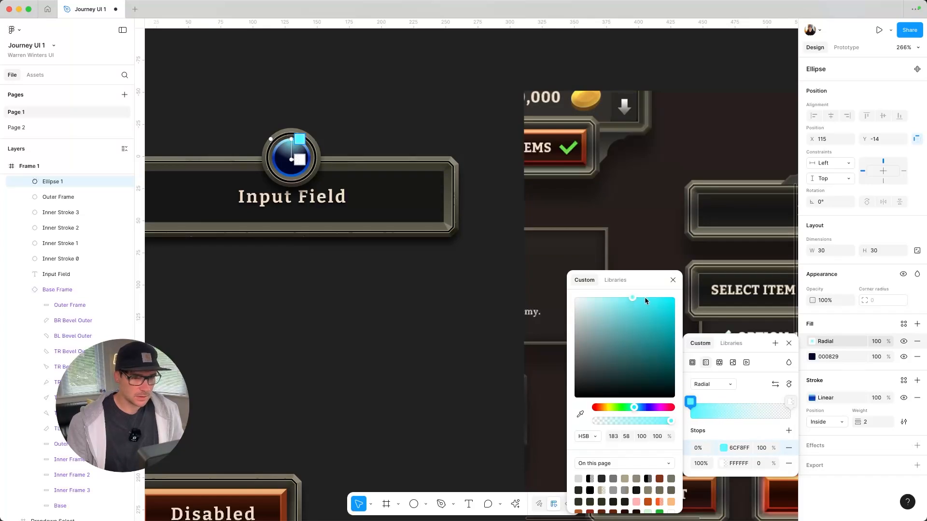
pyautogui.click(638, 408)
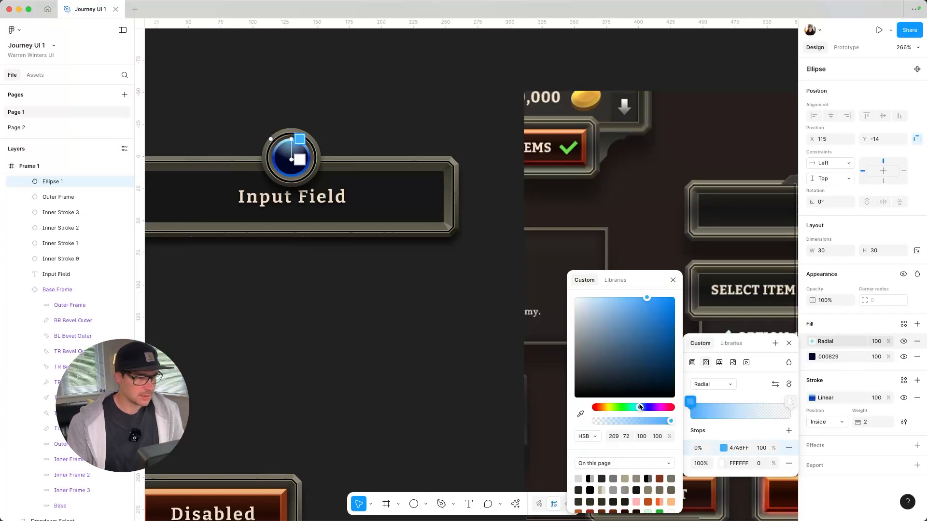
# - Copy the 0% stop's blue 47AFFF to the gradient's transparent 100% stop
pyautogui.click(671, 280)
pyautogui.click(735, 448)
pyautogui.hotkey('ctrl', 'c')
pyautogui.click(735, 464)
pyautogui.hotkey('ctrl', 'v')
pyautogui.press('Return')
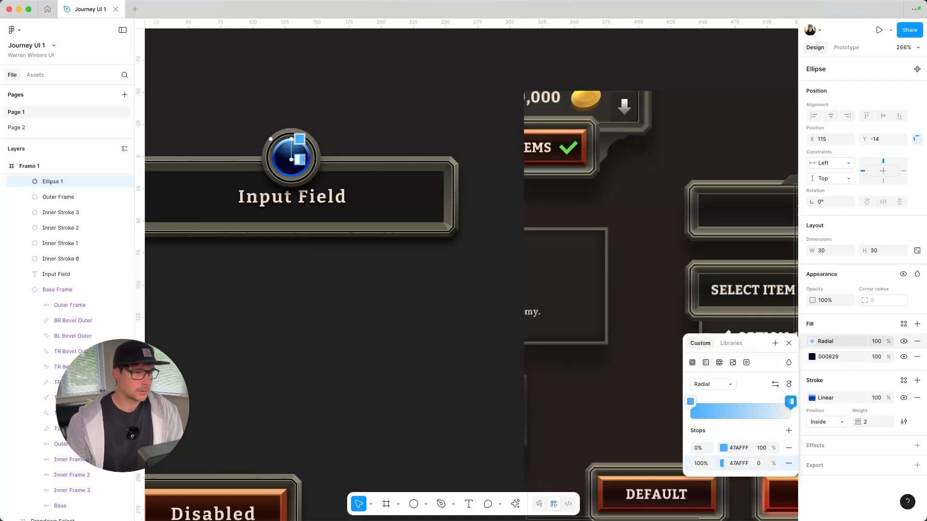
# - Lighten the circle's radial gradient stops to C3E5FF at 100% and 91CFFF at 0%, and deselect the circle
pyautogui.click(723, 464)
pyautogui.moveTo(646, 299); pyautogui.dragTo(598, 288)
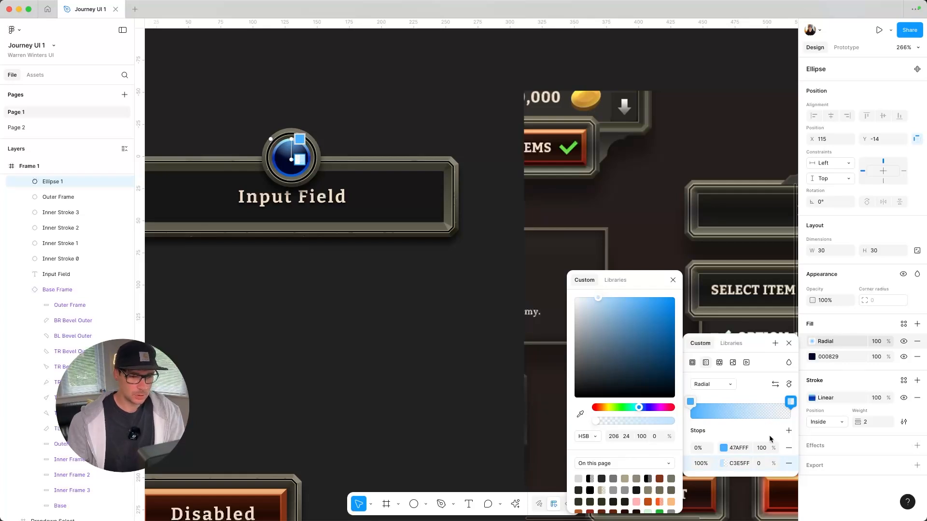
pyautogui.click(723, 448)
pyautogui.moveTo(646, 299); pyautogui.dragTo(618, 298)
pyautogui.click(673, 280)
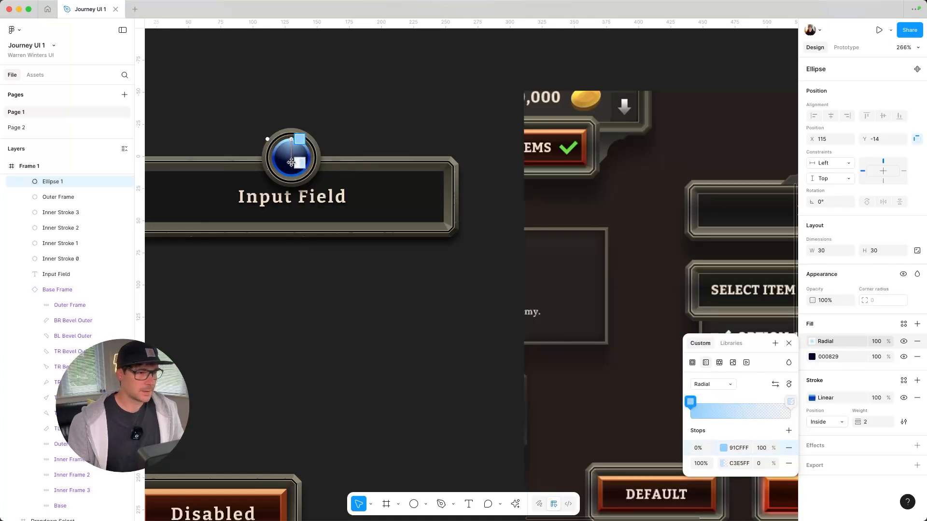
pyautogui.click(331, 279)
pyautogui.scroll(-3, 418, 318)
pyautogui.scroll(-3, 418, 318)
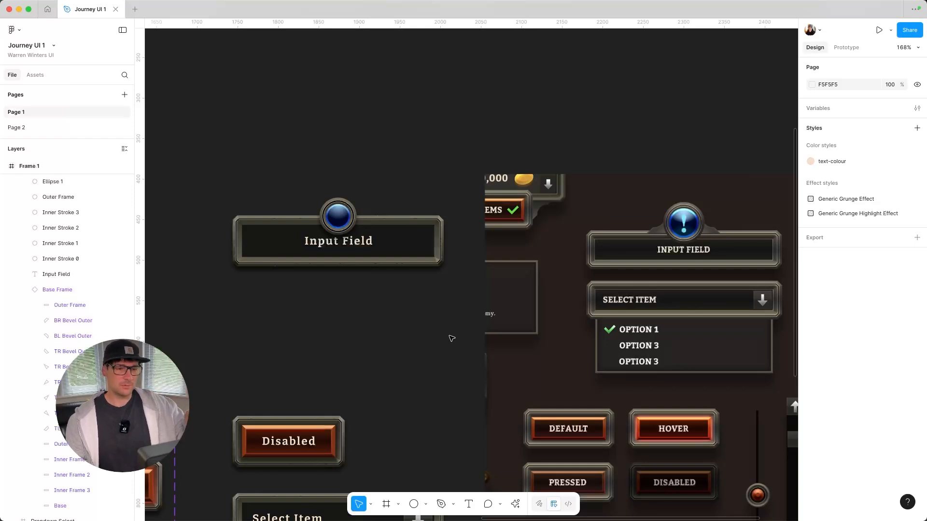
# - Duplicate the circle's radial gradient fill and shift the copy's gradient down so it glows from the circle's lower edge
pyautogui.scroll(5, 691, 241)
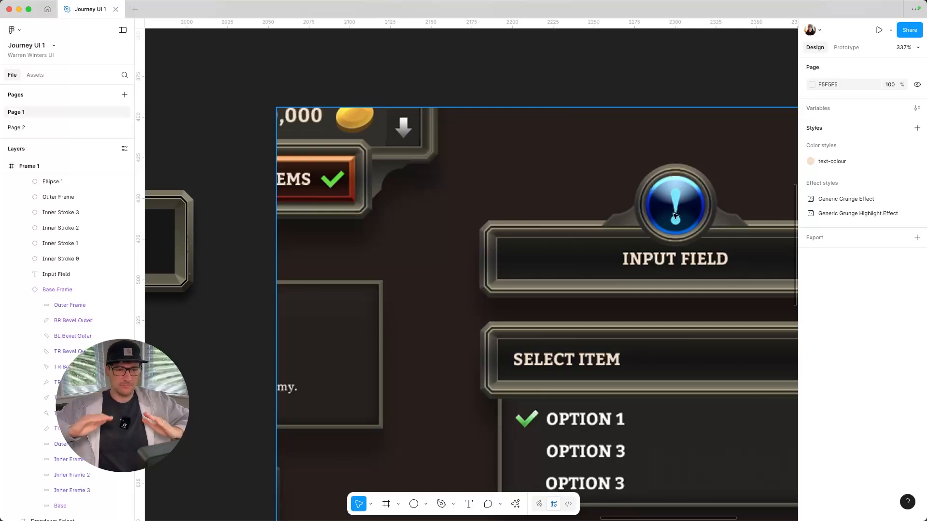
pyautogui.scroll(-3, 298, 279)
pyautogui.hscroll(-3, 298, 279)
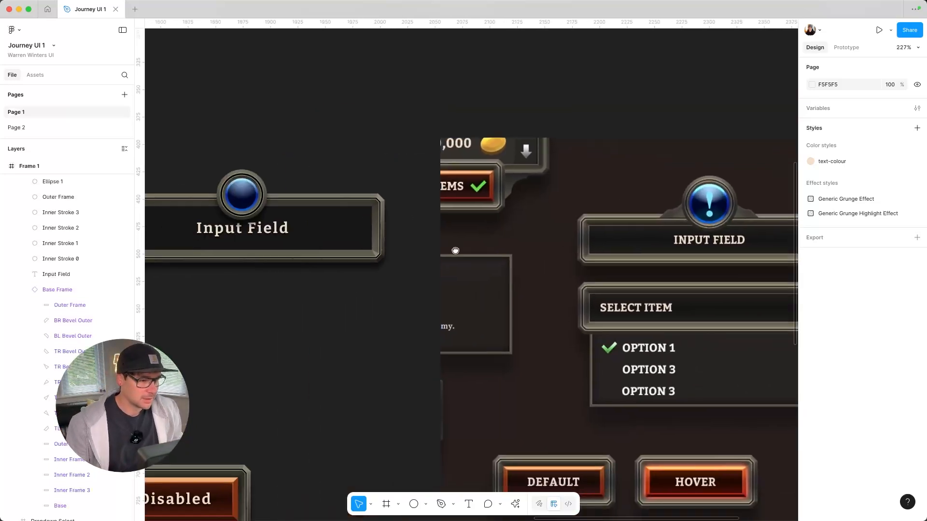
pyautogui.click(246, 195)
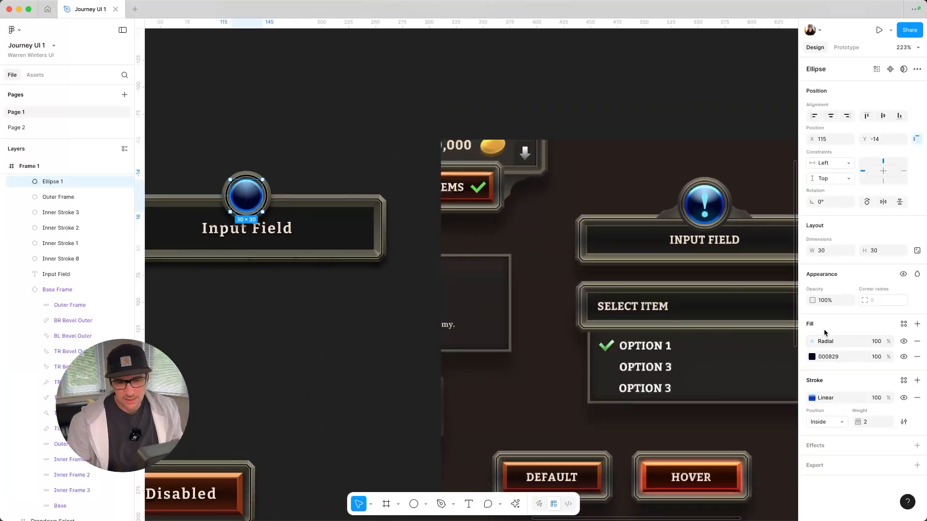
pyautogui.click(803, 343)
pyautogui.press('super+v')
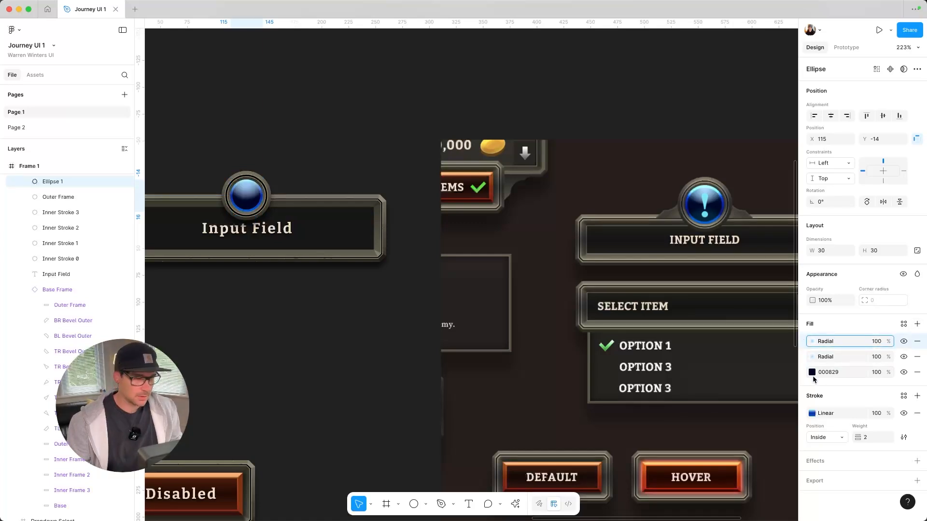
pyautogui.click(813, 342)
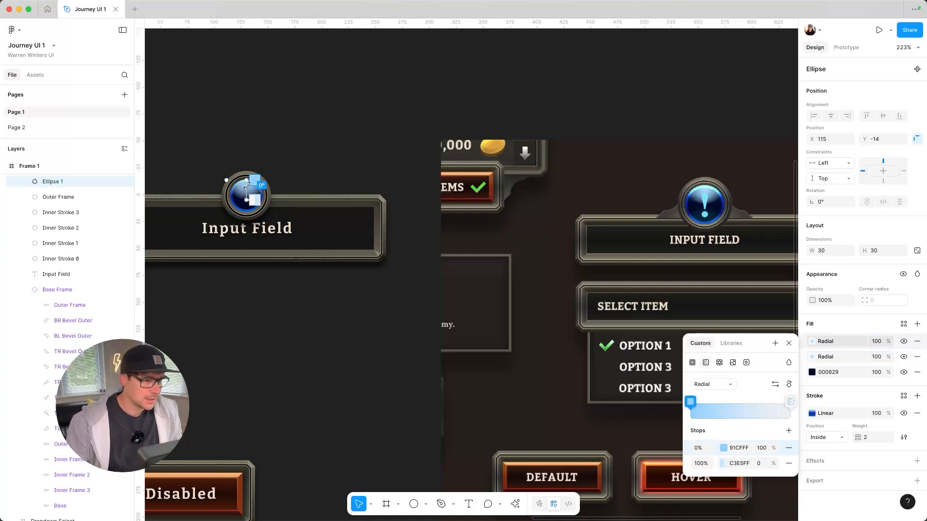
pyautogui.moveTo(246, 200); pyautogui.dragTo(244, 228)
pyautogui.moveTo(246, 180); pyautogui.dragTo(245, 227)
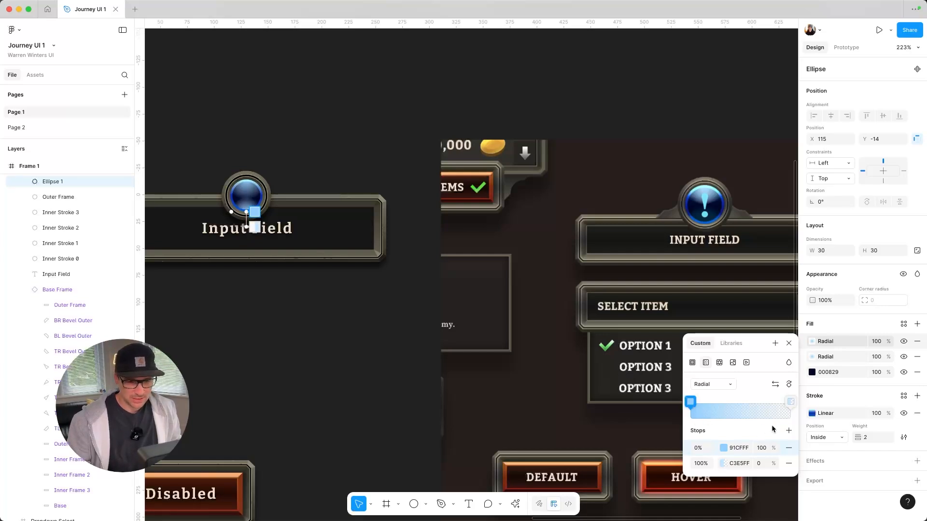
# - Set the opacity of the circle's topmost radial fill to 40%, deselect it and compare the orb with the reference
pyautogui.click(883, 342)
pyautogui.write('40')
pyautogui.press('Return')
pyautogui.click(351, 84)
pyautogui.scroll(-5, 353, 149)
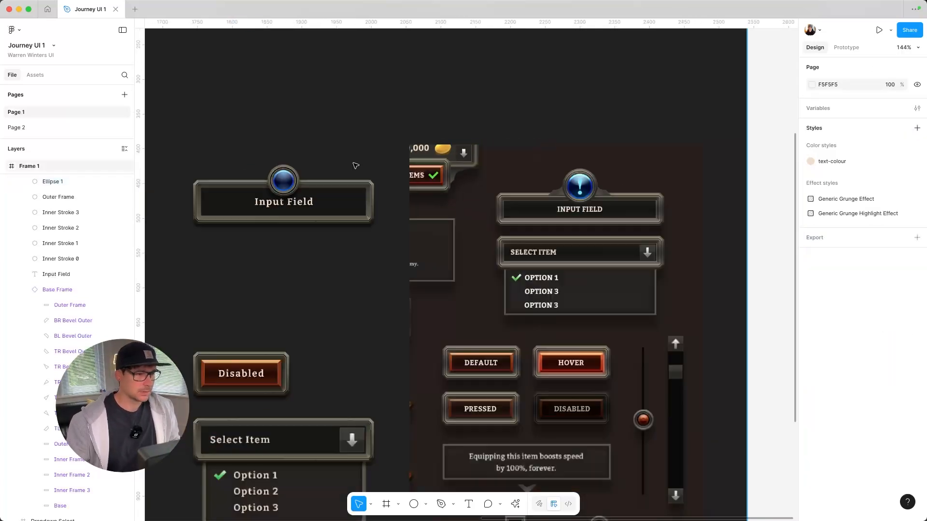
pyautogui.moveTo(312, 232); pyautogui.dragTo(351, 247)
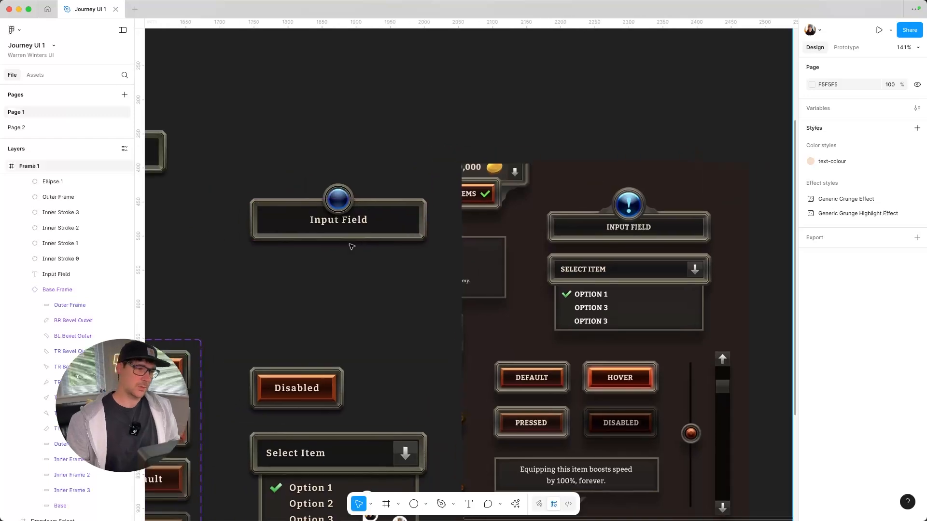
# - Add an inner shadow effect to the blue circle
pyautogui.scroll(5, 352, 246)
pyautogui.click(342, 154)
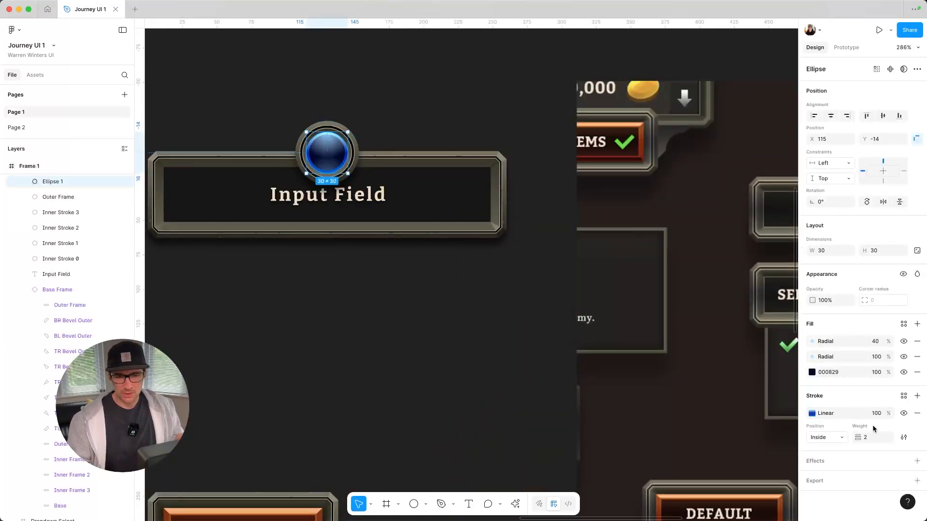
pyautogui.click(916, 464)
pyautogui.click(718, 417)
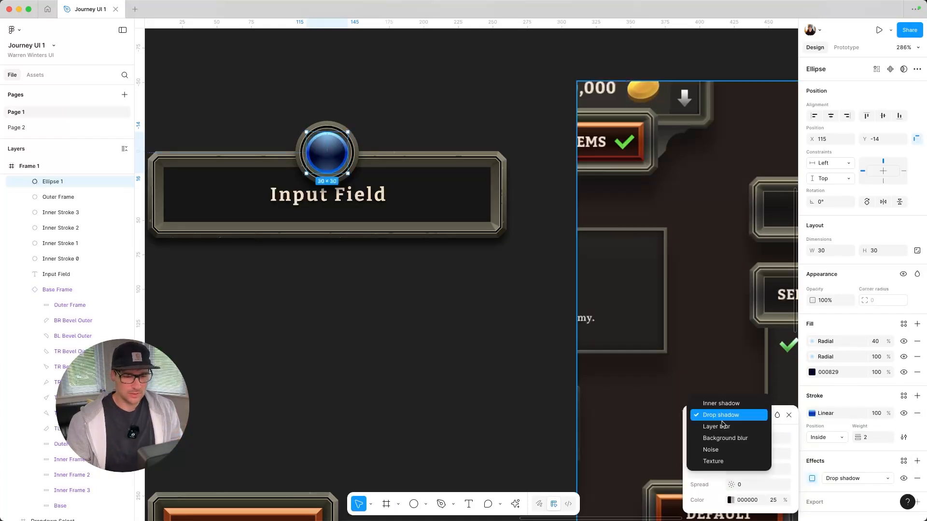
pyautogui.click(721, 405)
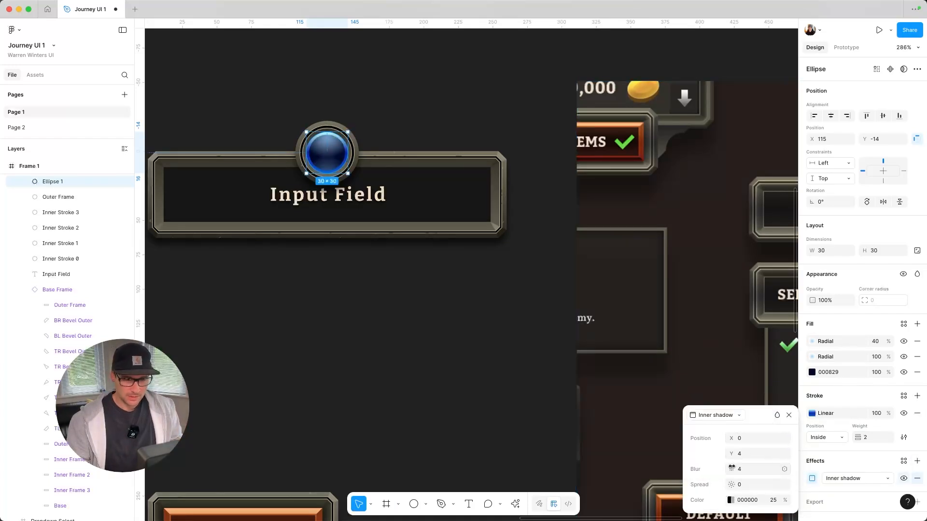
# - Set the circle's inner shadow to white FFFFFF at 100% opacity with a Y offset of 0
pyautogui.click(775, 500)
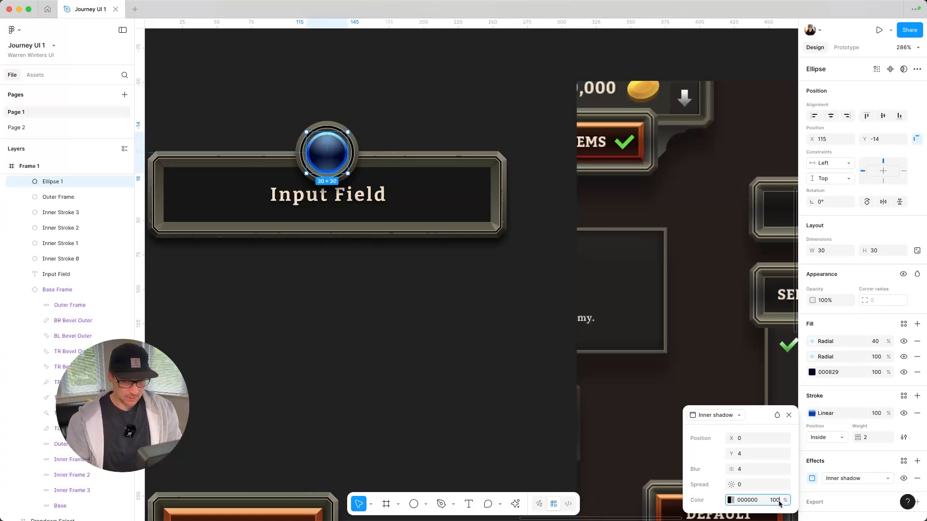
pyautogui.click(731, 501)
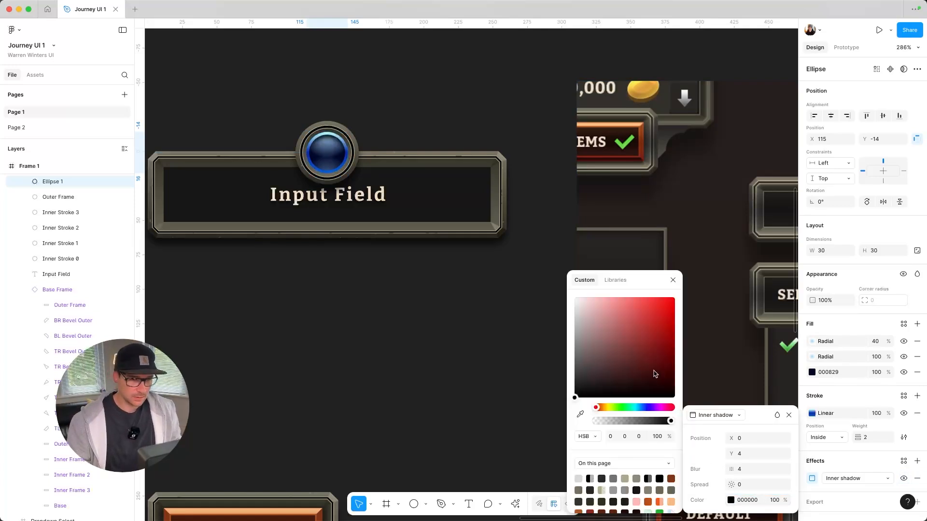
pyautogui.moveTo(662, 380); pyautogui.dragTo(528, 274)
pyautogui.click(673, 280)
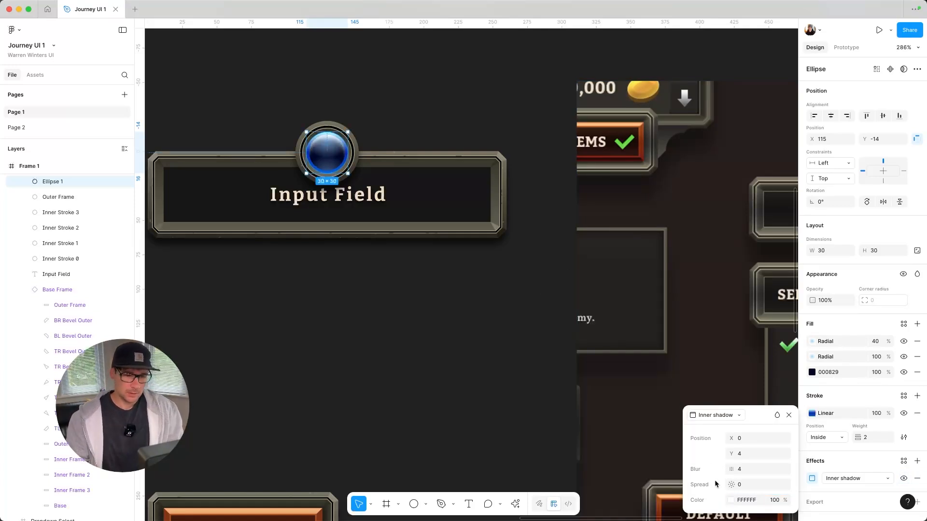
pyautogui.click(750, 454)
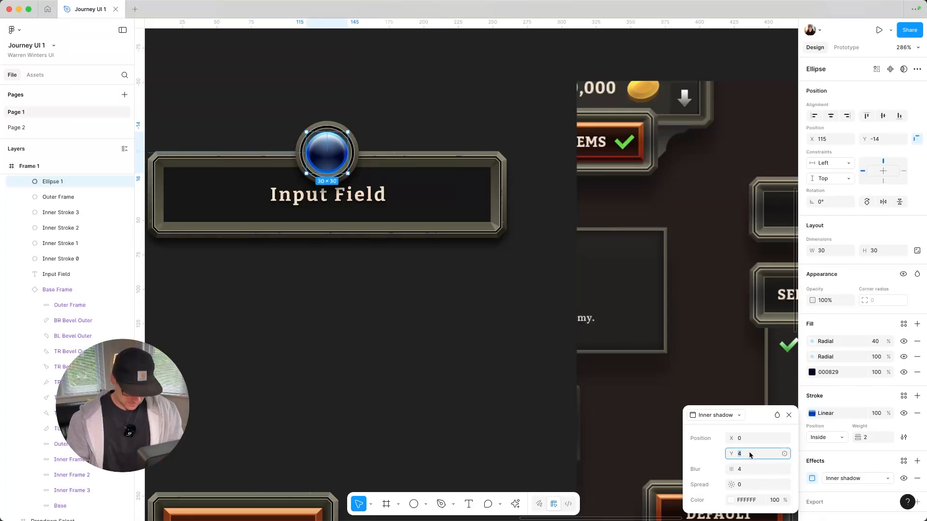
pyautogui.write('0')
pyautogui.press('Return')
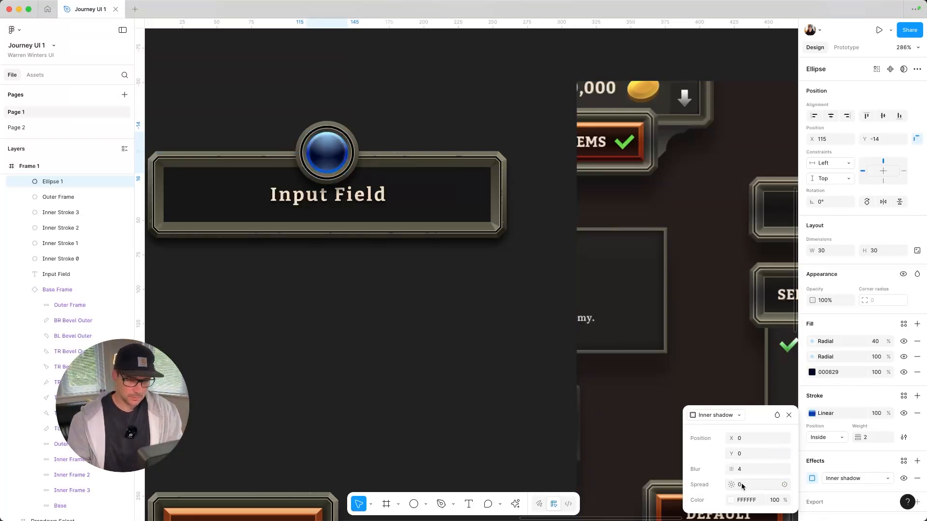
# - Change the inner shadow's color to bright blue 03BCFF and its blur to 6.5
pyautogui.click(730, 500)
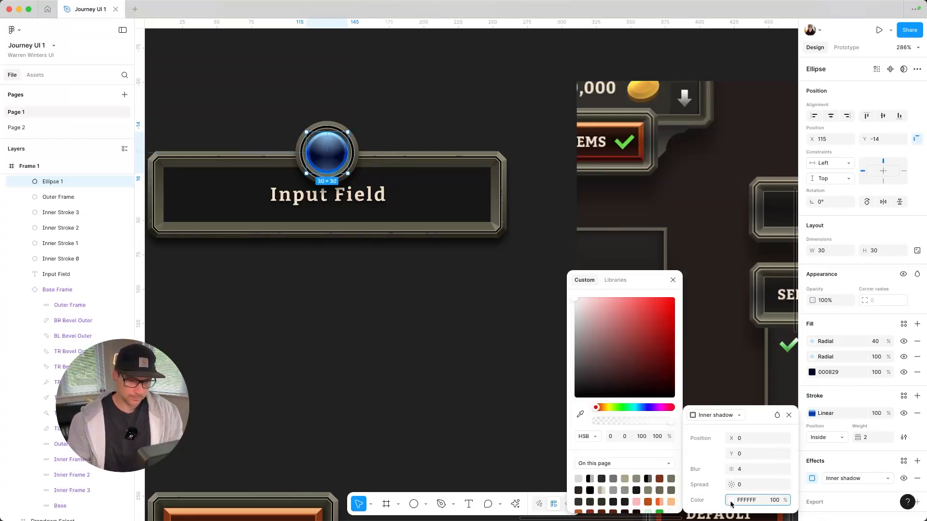
pyautogui.click(637, 407)
pyautogui.moveTo(635, 388); pyautogui.dragTo(674, 290)
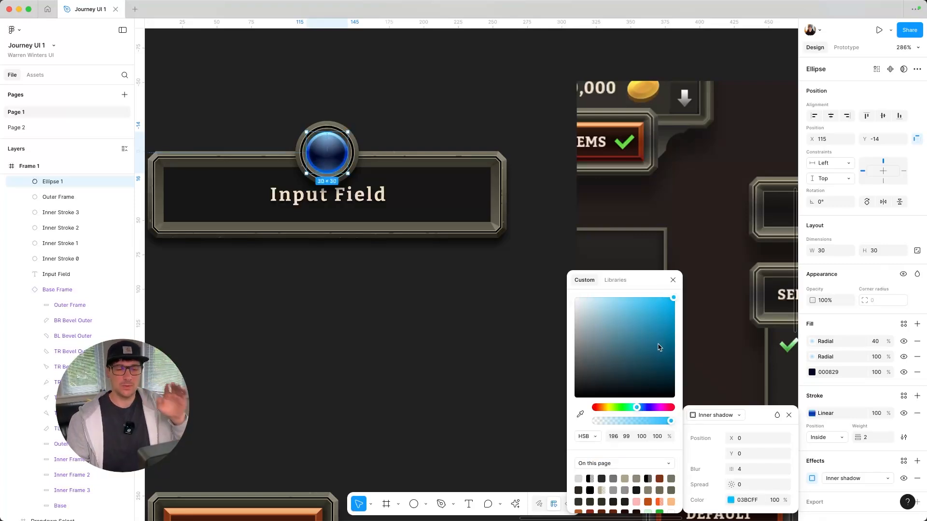
pyautogui.click(673, 280)
pyautogui.moveTo(731, 471); pyautogui.dragTo(754, 467)
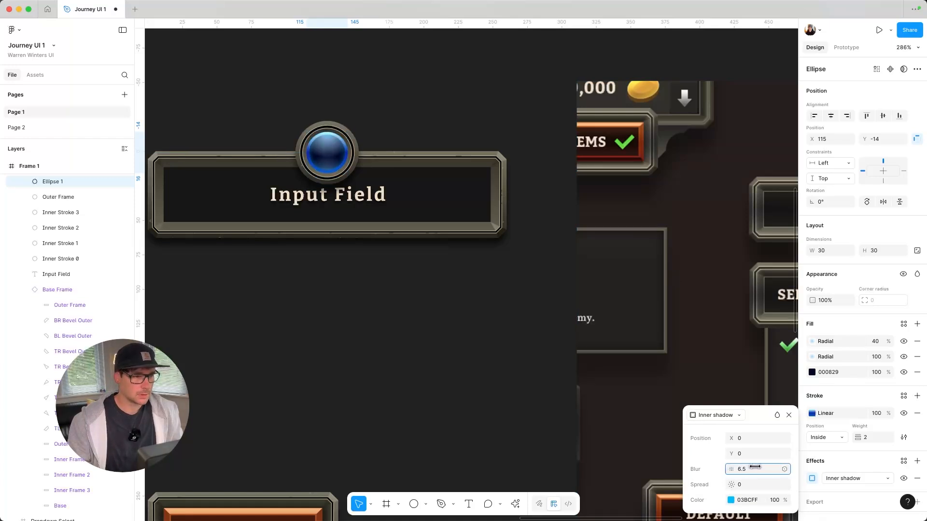
# - Enlarge the badge's blue circle evenly about its center to 32 × 32 and deselect it
pyautogui.click(478, 377)
pyautogui.scroll(-5, 476, 382)
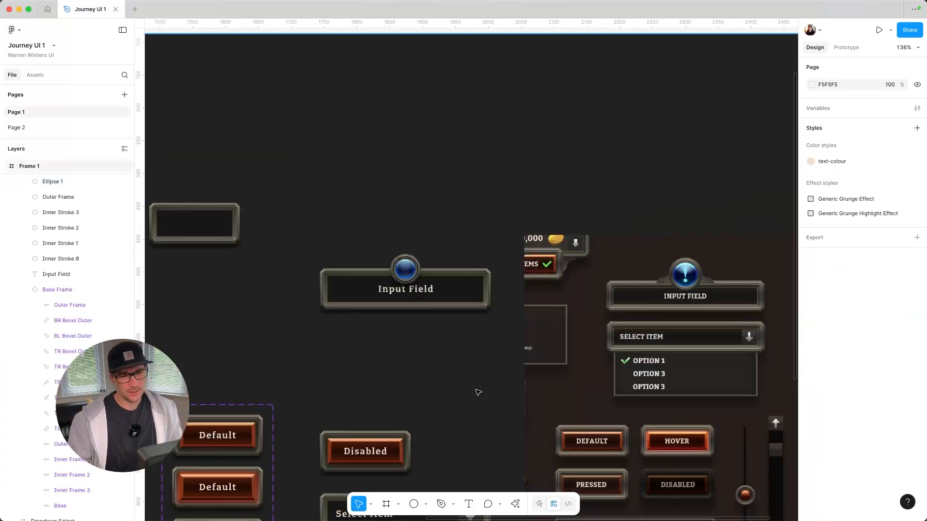
pyautogui.scroll(10, 423, 300)
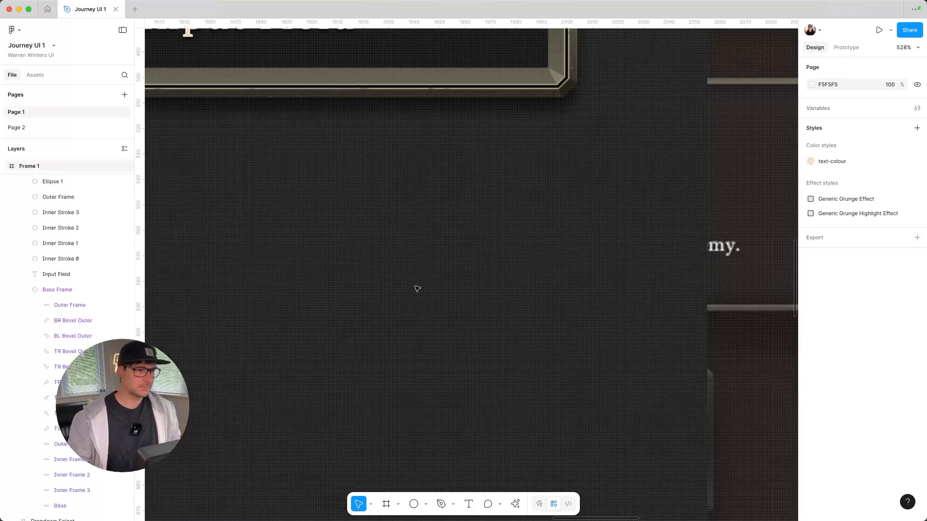
pyautogui.scroll(3, 40, 237)
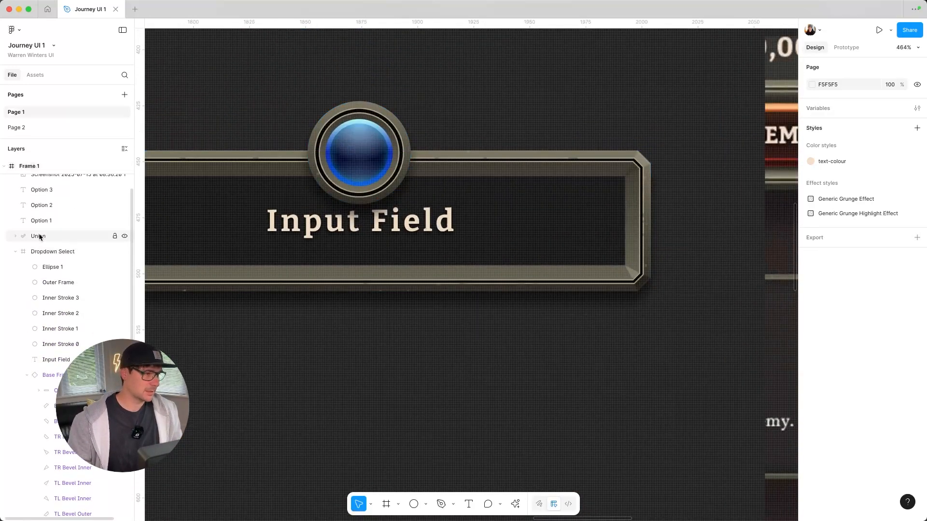
pyautogui.click(51, 267)
pyautogui.scroll(1, 395, 144)
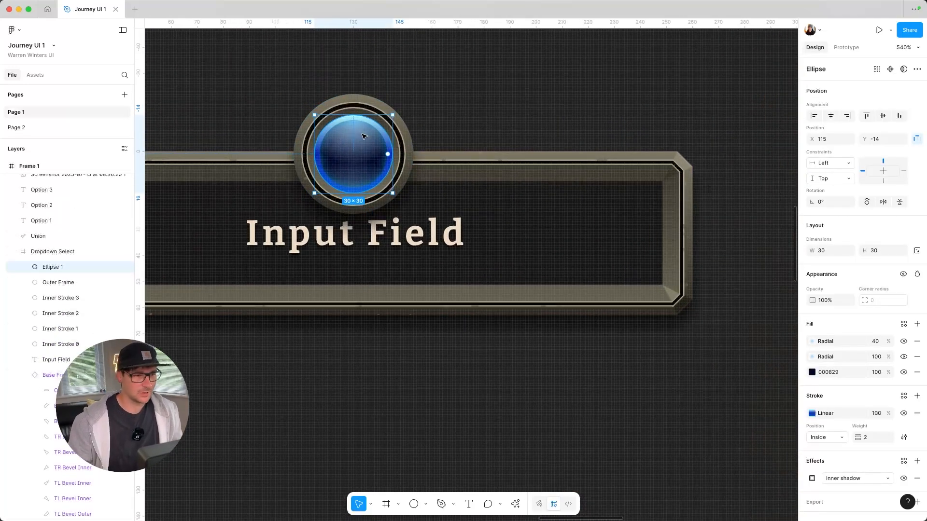
pyautogui.scroll(3, 392, 122)
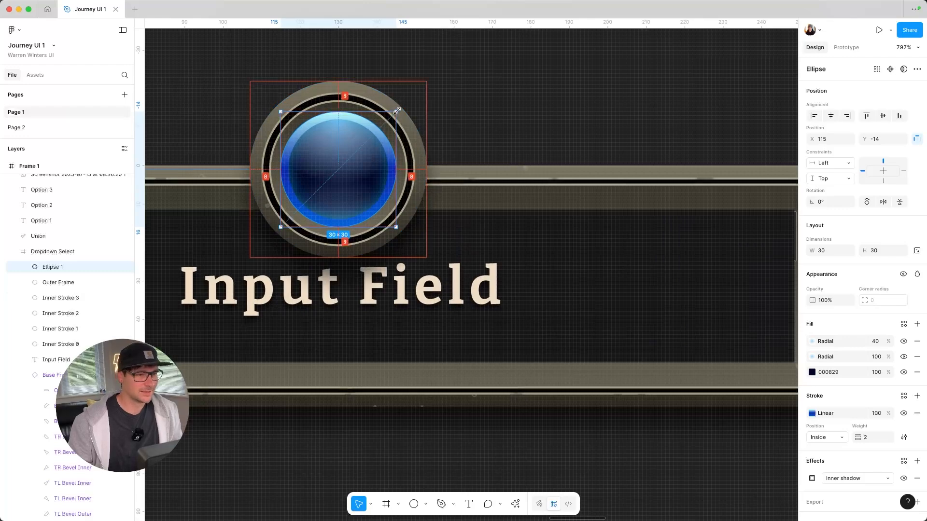
pyautogui.moveTo(393, 112); pyautogui.dragTo(399, 110)
pyautogui.scroll(-10, 476, 207)
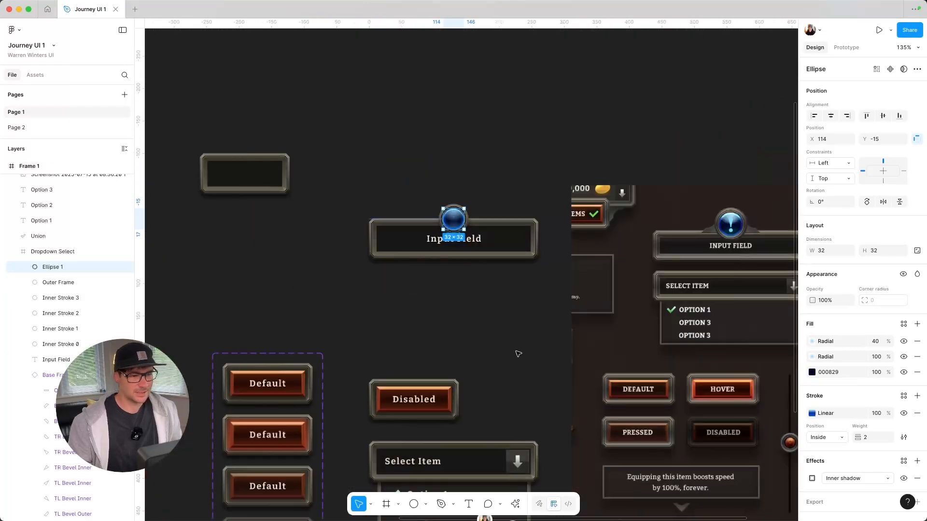
pyautogui.click(534, 338)
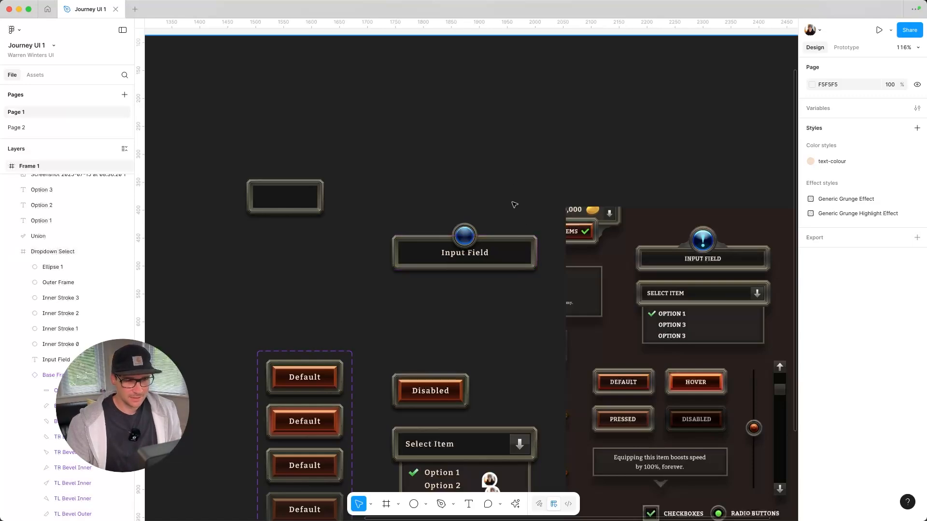
# - Examine the curved supports beside the reference badge's orb and bring up the Pen and Pencil choices for drawing on the input field
pyautogui.scroll(-3, 487, 280)
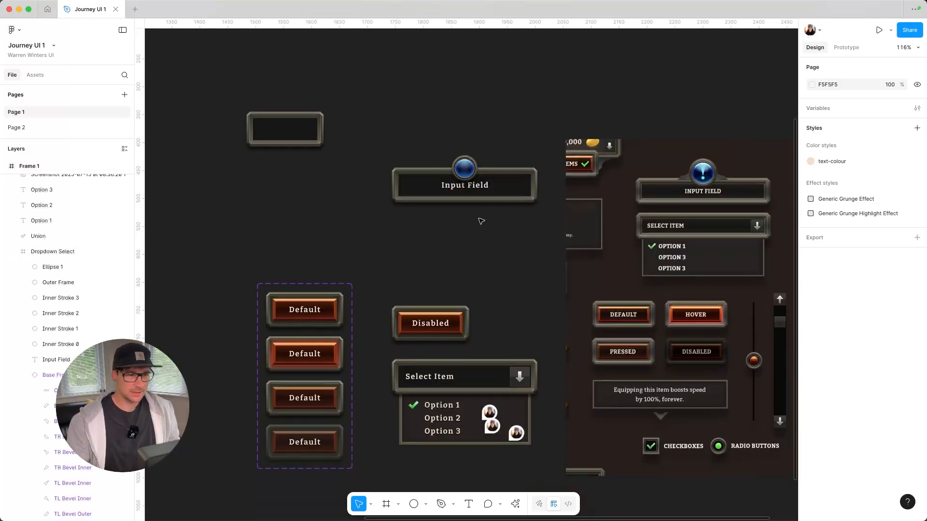
pyautogui.scroll(5, 532, 193)
pyautogui.hscroll(5, 511, 178)
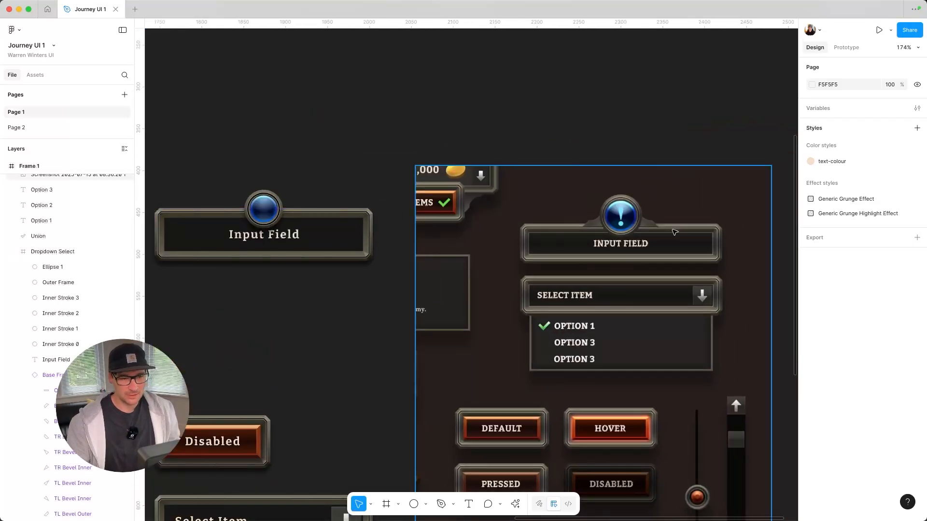
pyautogui.scroll(5, 609, 244)
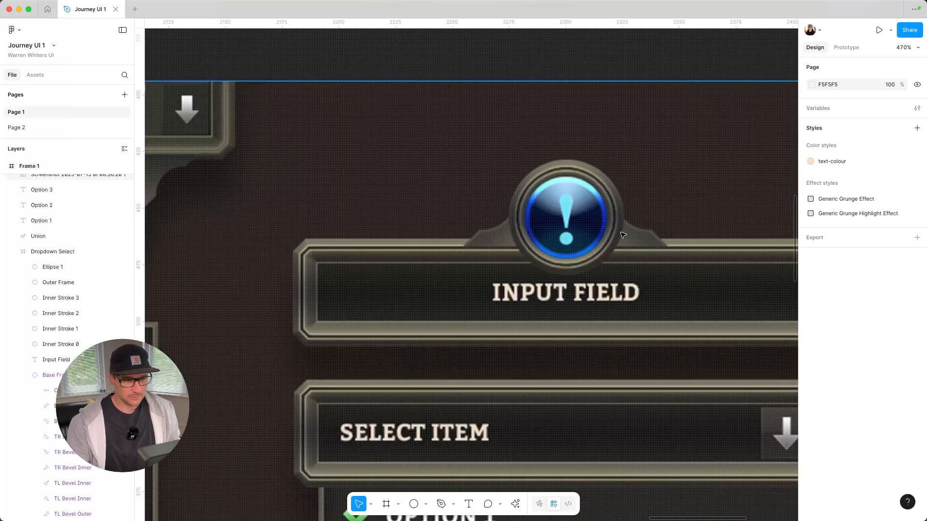
pyautogui.scroll(-3, 656, 215)
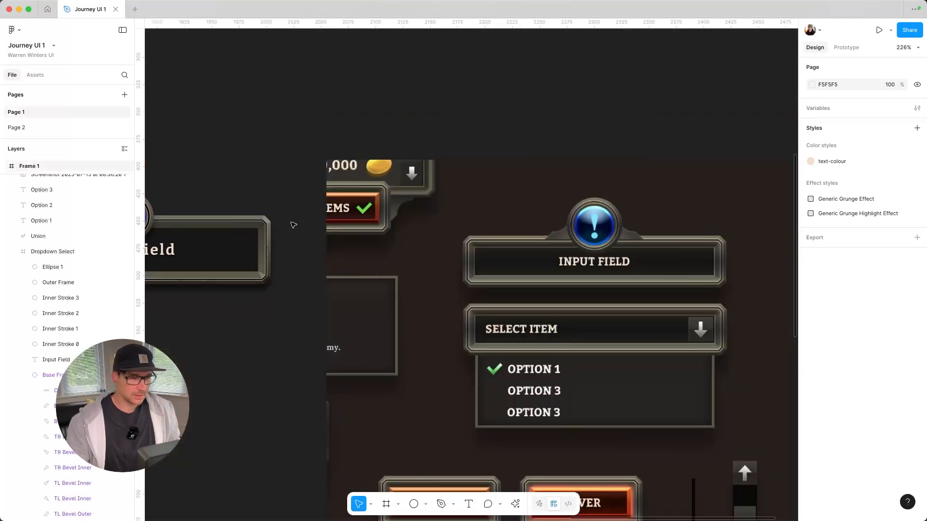
pyautogui.hscroll(-5, 306, 238)
pyautogui.click(455, 509)
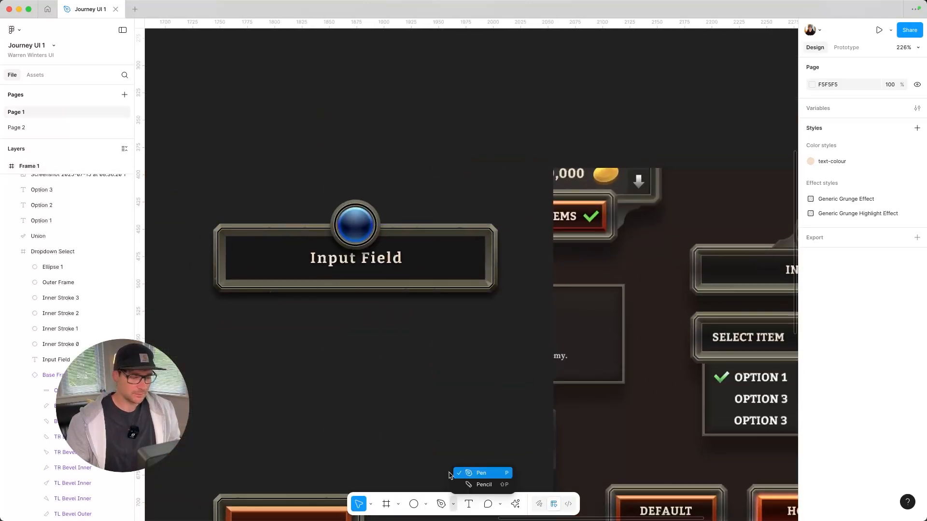
# - Draw a short vertical line with the Pen tool inside the blue orb, starting at X 1254, Y 349.5
pyautogui.click(480, 473)
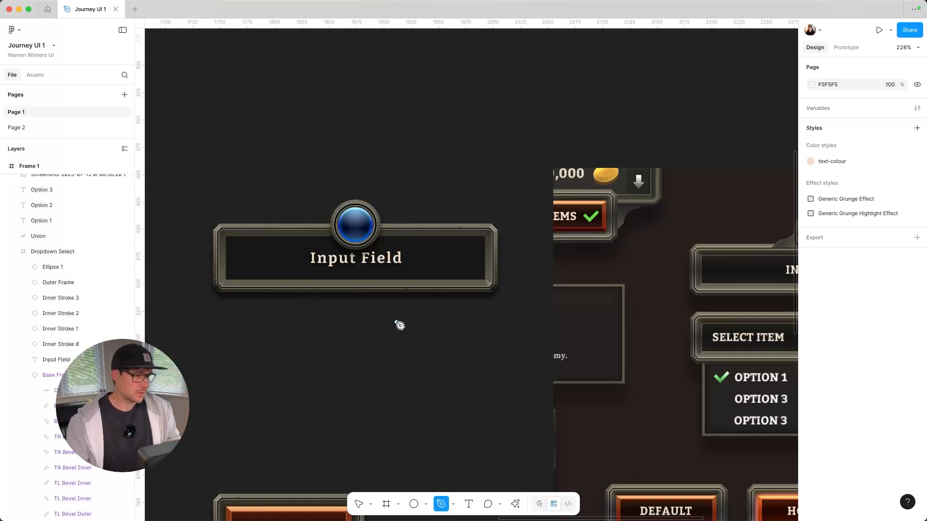
pyautogui.press('v')
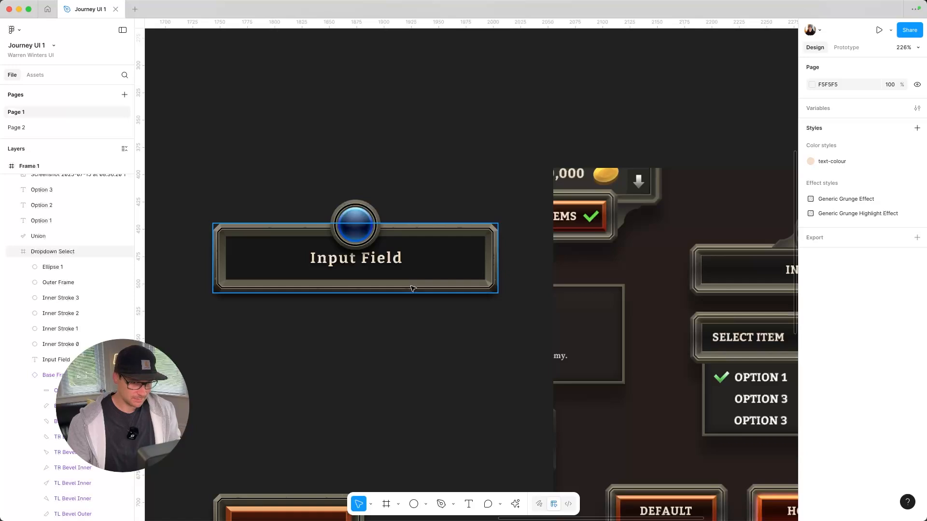
pyautogui.press('p')
pyautogui.scroll(5, 355, 231)
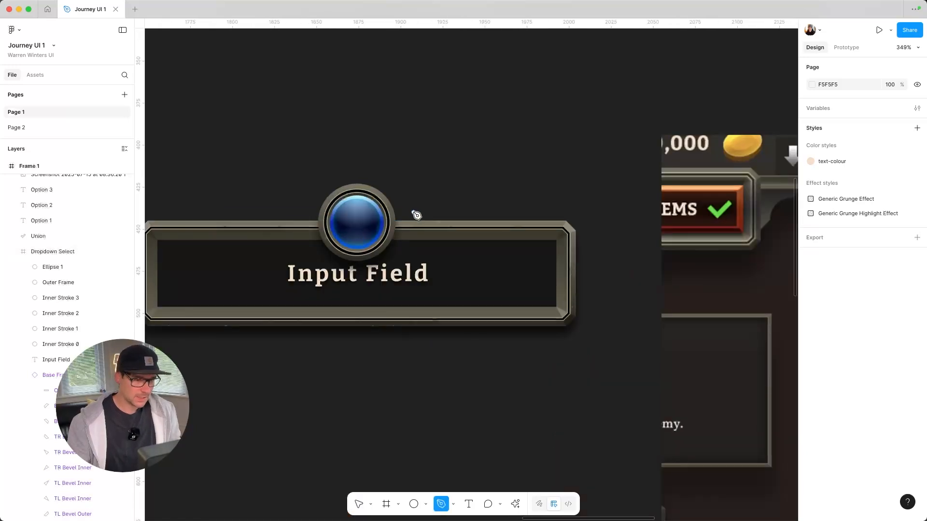
pyautogui.click(357, 208)
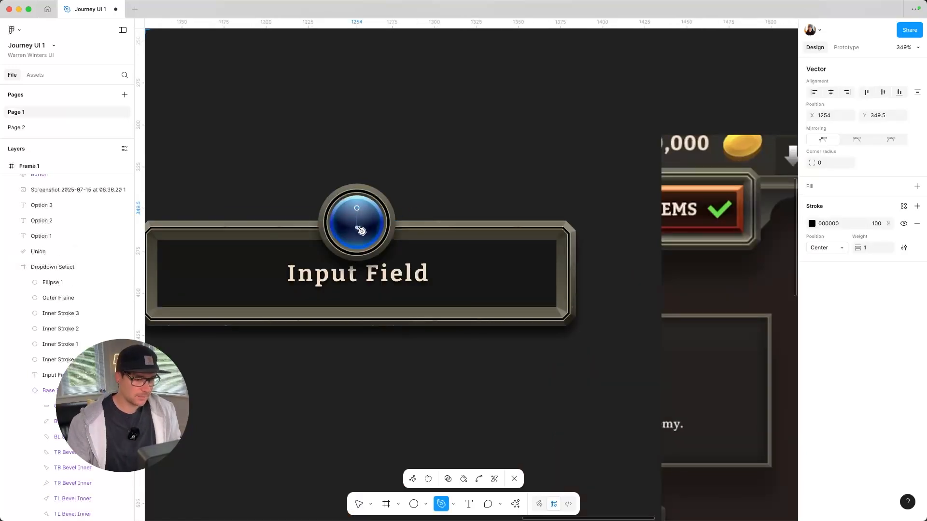
pyautogui.click(357, 228)
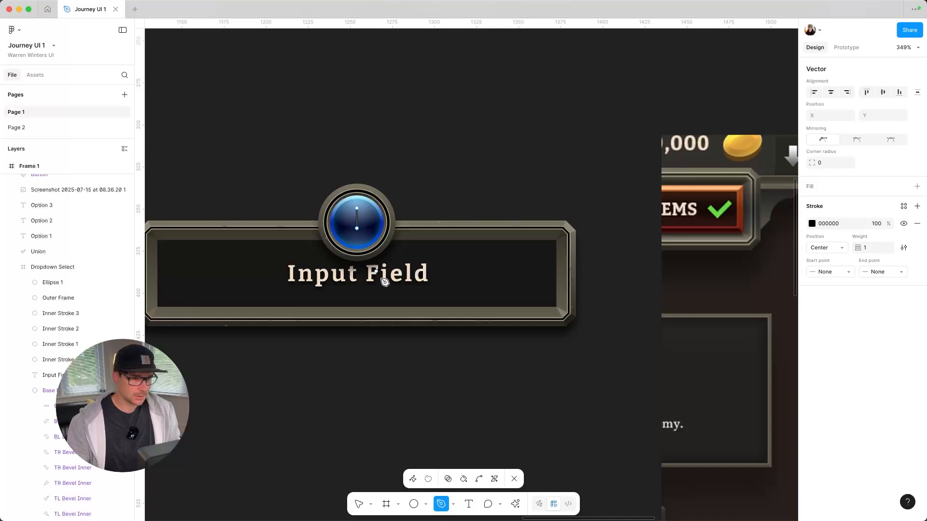
# - Widen the upper end of the line's stroke to 4 with the variable width tool so it tapers downward
pyautogui.click(477, 483)
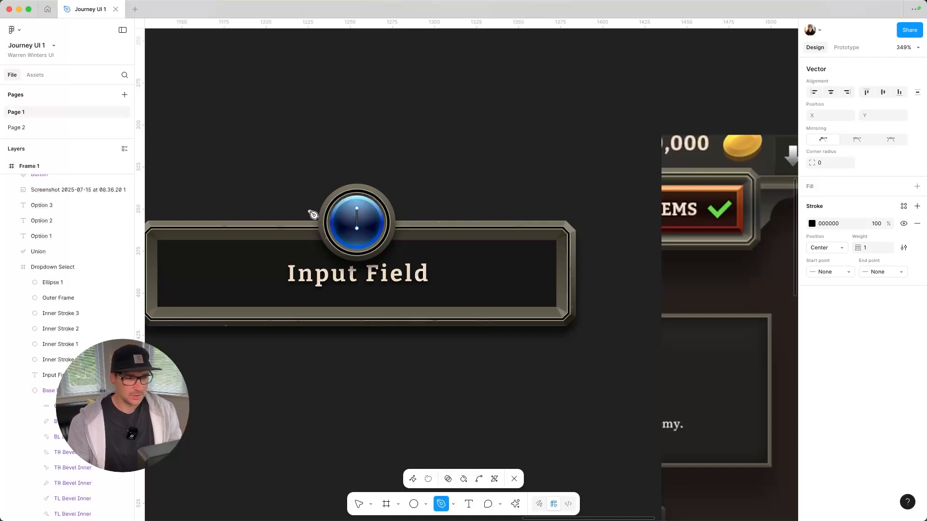
pyautogui.scroll(3, 348, 219)
pyautogui.scroll(3, 348, 219)
pyautogui.click(412, 479)
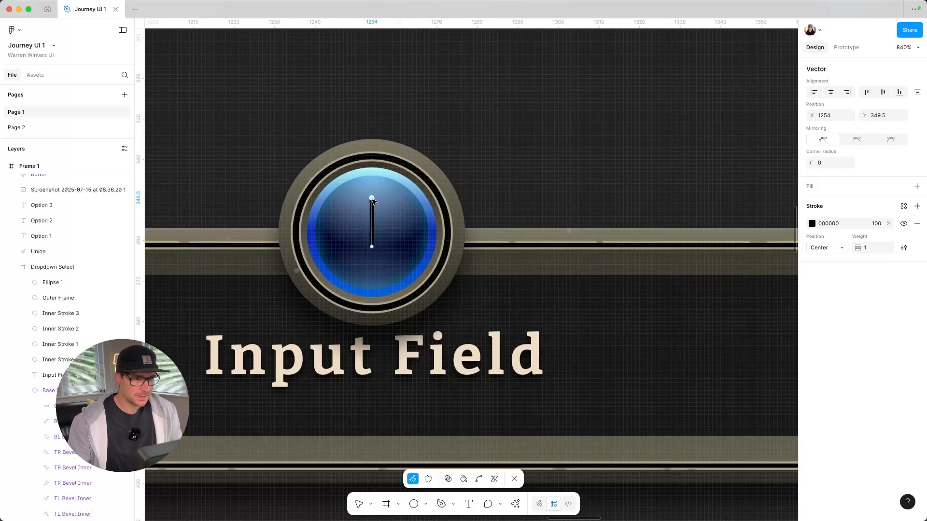
pyautogui.click(494, 485)
pyautogui.scroll(2, 367, 228)
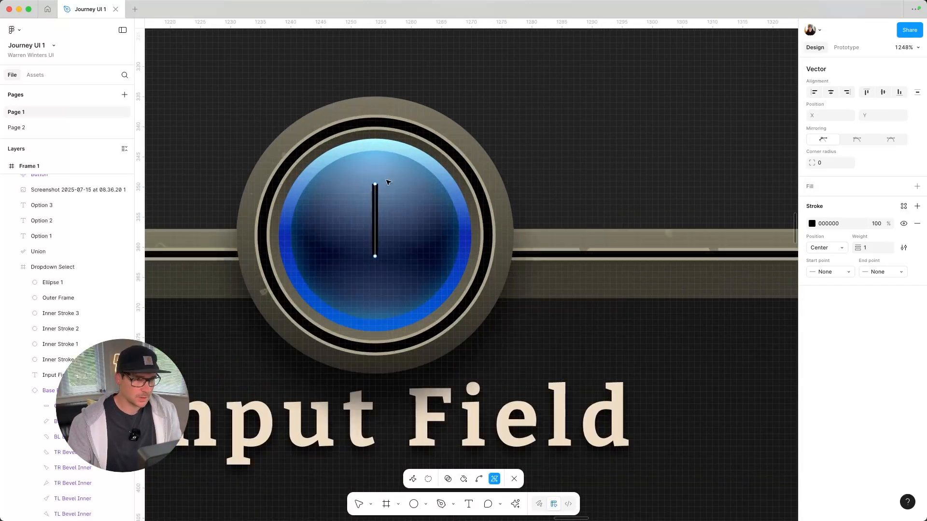
pyautogui.moveTo(377, 186); pyautogui.dragTo(388, 185)
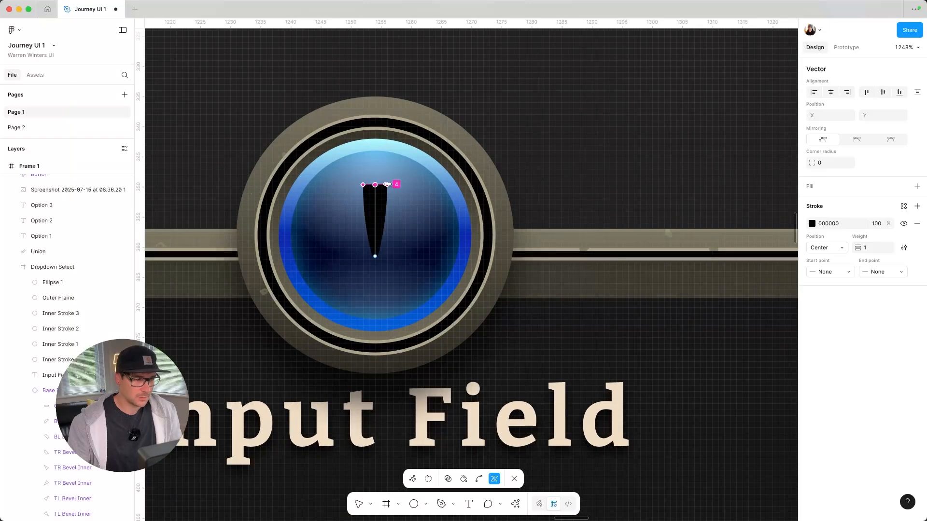
# - Set the start and end points of the line's stroke to Round
pyautogui.click(895, 273)
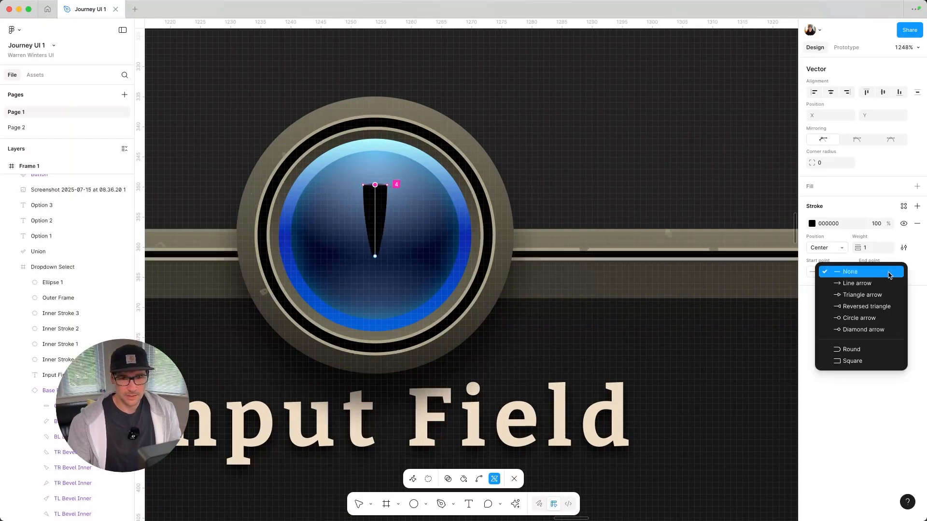
pyautogui.click(869, 354)
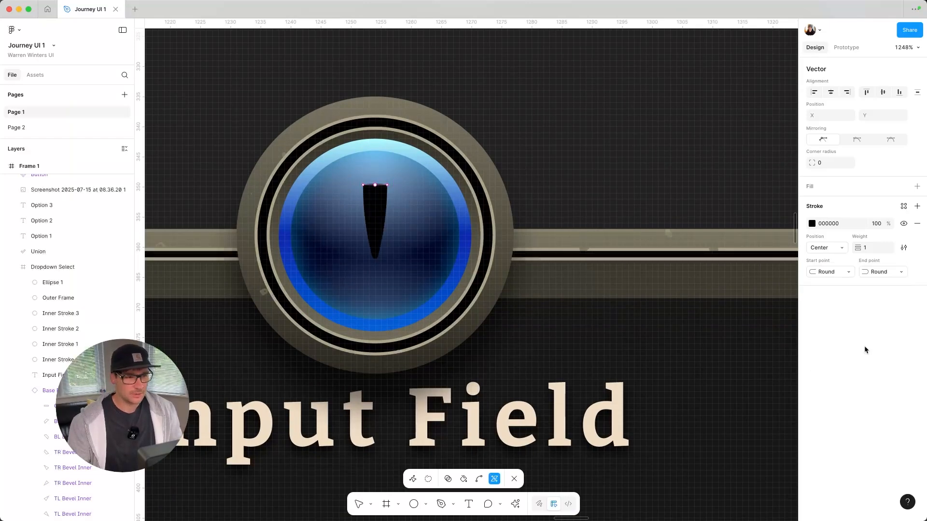
pyautogui.click(830, 272)
pyautogui.click(837, 271)
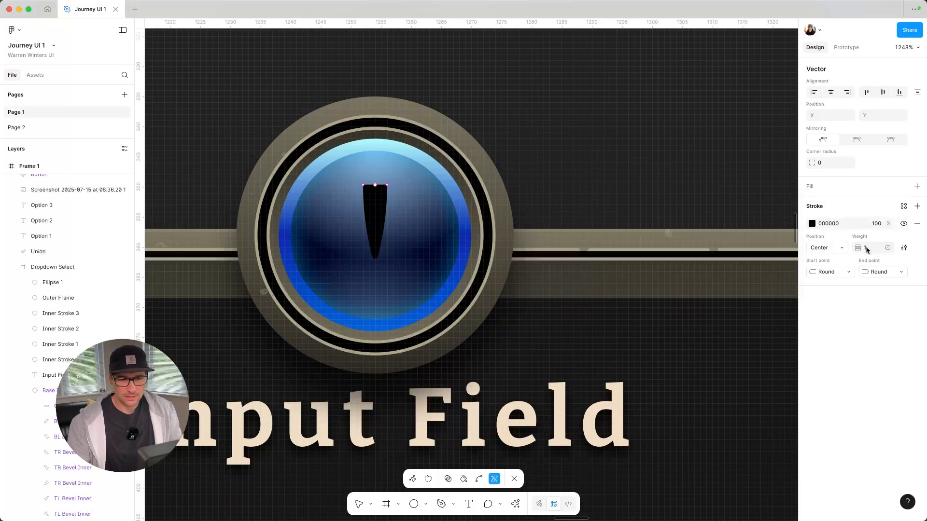
# - Try to round the stroke's flat top by moving and bending the line's upper anchor point, undoing each attempt
pyautogui.scroll(10, 373, 182)
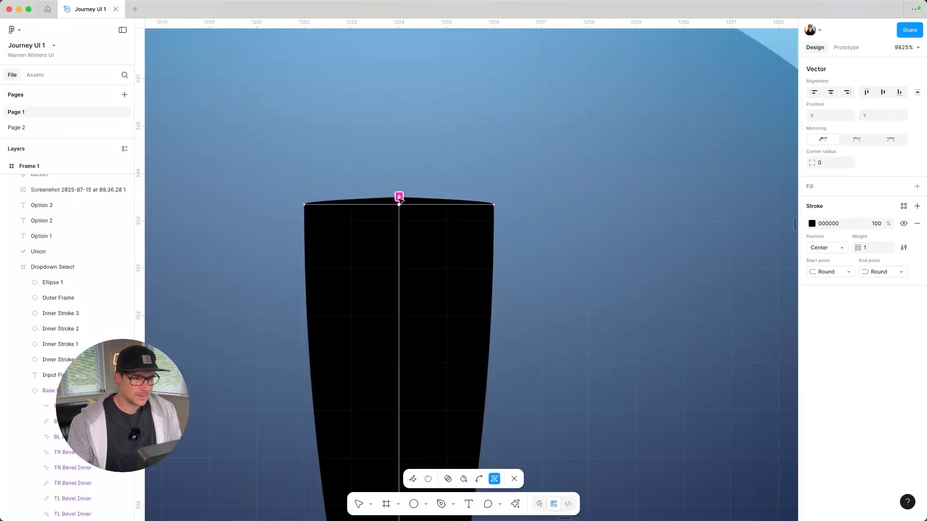
pyautogui.click(413, 479)
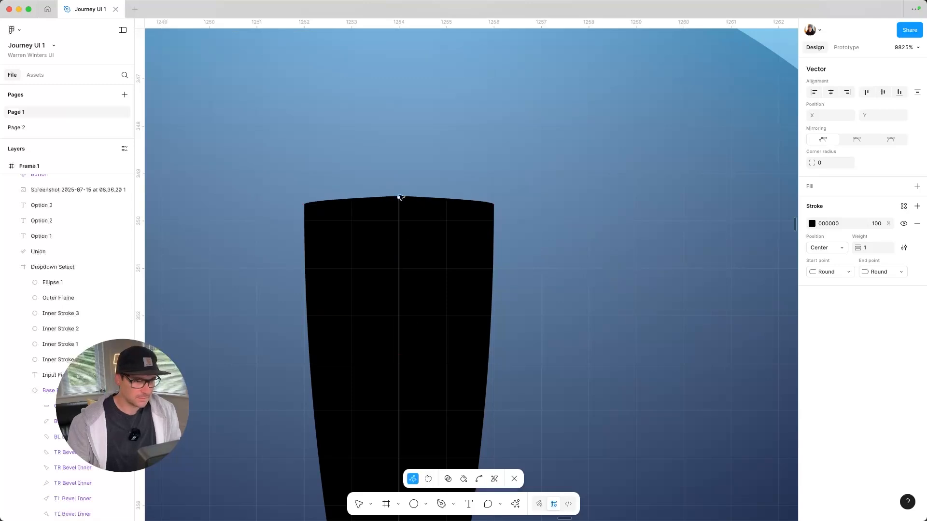
pyautogui.moveTo(403, 215); pyautogui.dragTo(403, 184)
pyautogui.press('super+z')
pyautogui.click(494, 479)
pyautogui.click(478, 479)
pyautogui.click(398, 198)
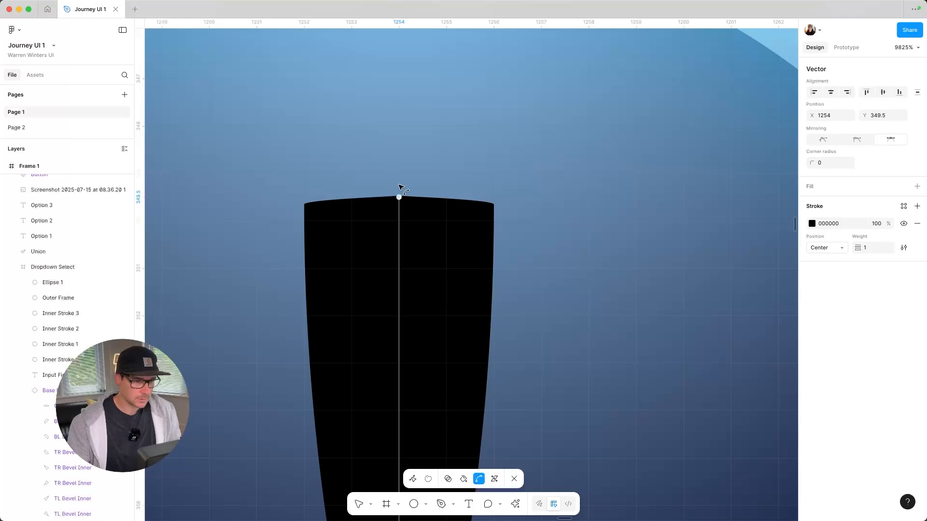
pyautogui.moveTo(399, 197)
pyautogui.mouseDown()
pyautogui.moveTo(514, 208)
pyautogui.moveTo(400, 268)
pyautogui.moveTo(355, 266)
pyautogui.mouseUp()
pyautogui.press('super+z')
# - Shift the upper width point slightly down the line and widen the stroke's top end to 4, rounding the top
pyautogui.click(494, 479)
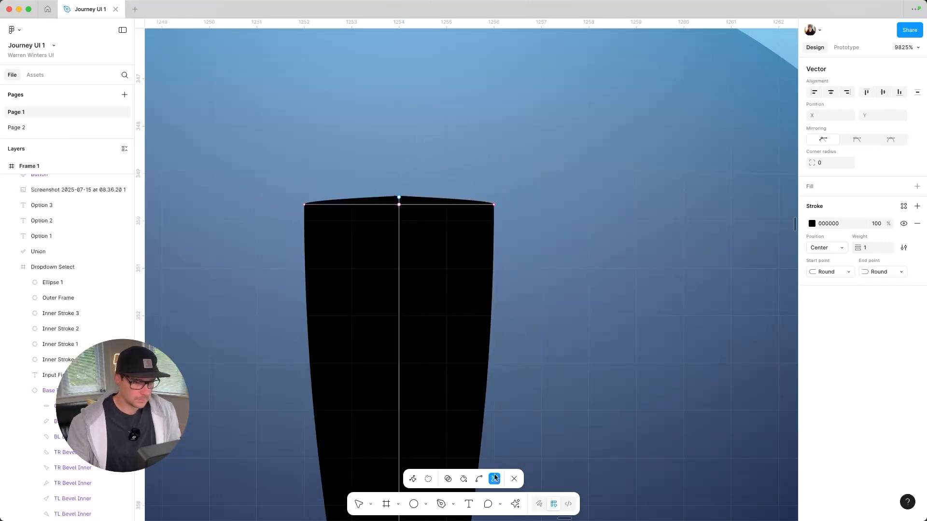
pyautogui.click(398, 207)
pyautogui.press('super+z')
pyautogui.moveTo(398, 205)
pyautogui.mouseDown()
pyautogui.moveTo(396, 260)
pyautogui.moveTo(400, 205)
pyautogui.moveTo(326, 199)
pyautogui.mouseUp()
pyautogui.press('super+z')
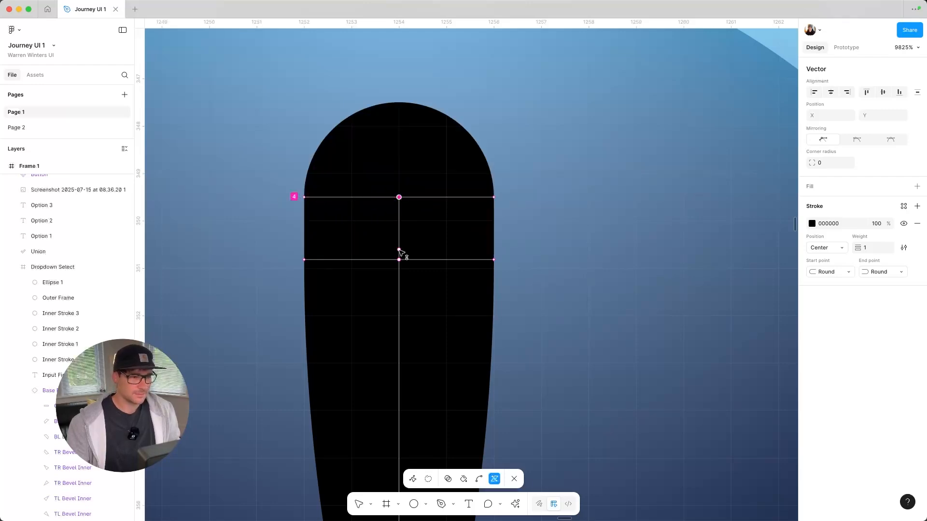
# - Try sliding the lower width point closer to the line's top end, and undo the latest width edits
pyautogui.scroll(-6, 397, 252)
pyautogui.moveTo(407, 257); pyautogui.dragTo(409, 246)
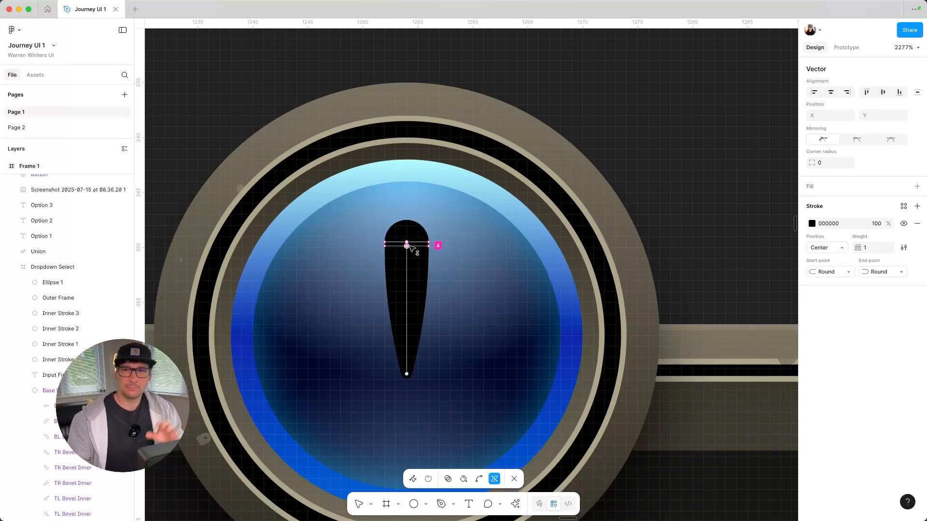
pyautogui.scroll(-3, 409, 246)
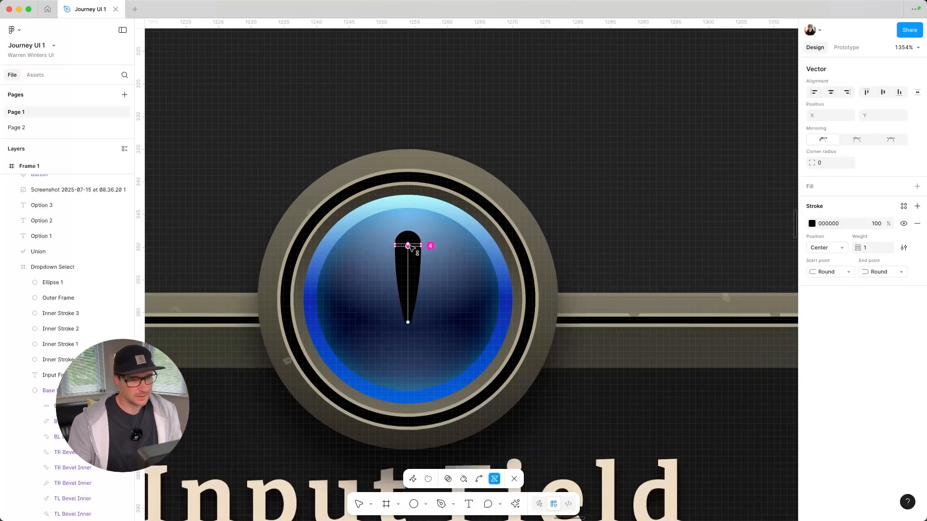
pyautogui.scroll(6, 410, 247)
pyautogui.press('super+z')
pyautogui.press('super+z')
pyautogui.press('super+z')
pyautogui.press('super+shift+z')
pyautogui.press('super+shift+z')
pyautogui.scroll(1, 411, 245)
pyautogui.scroll(5, 413, 248)
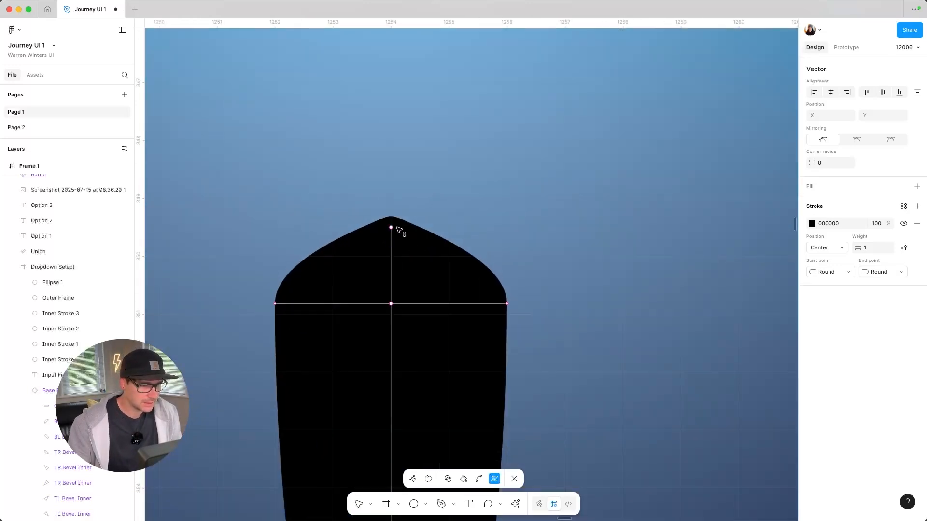
# - Widen the stroke's narrow top end to 4 and slide the width point beneath it closer to the top
pyautogui.moveTo(411, 225)
pyautogui.mouseDown()
pyautogui.moveTo(471, 237)
pyautogui.moveTo(517, 227)
pyautogui.moveTo(408, 228)
pyautogui.moveTo(495, 227)
pyautogui.mouseUp()
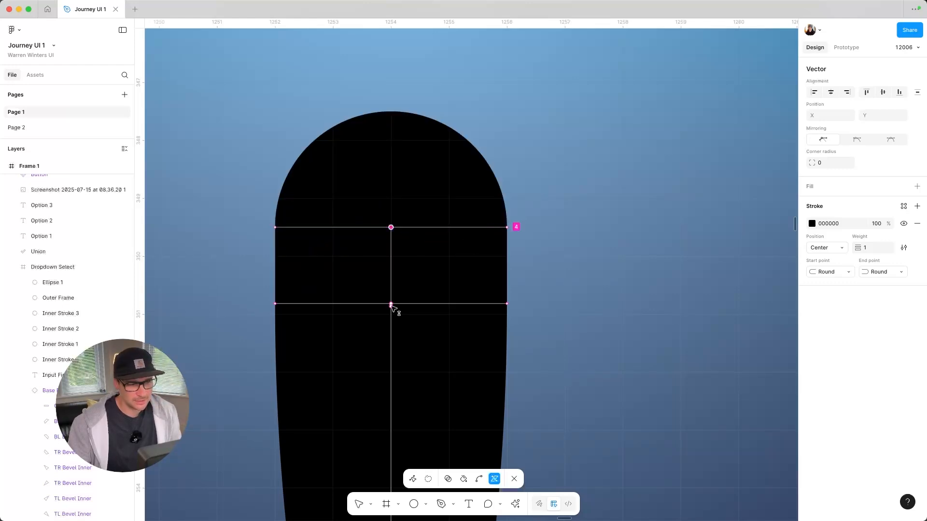
pyautogui.moveTo(390, 302); pyautogui.dragTo(392, 244)
pyautogui.press('Delete')
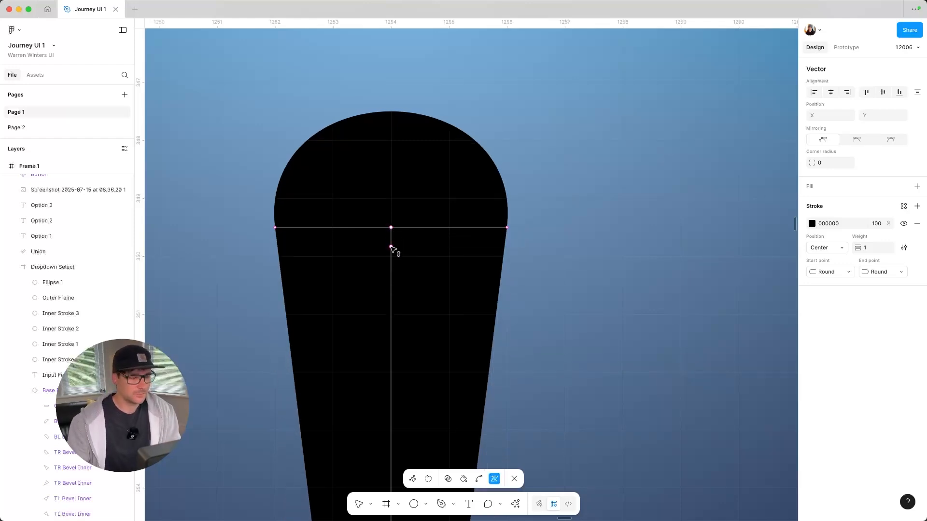
pyautogui.hotkey('ctrl', 'z')
pyautogui.scroll(-5, 421, 280)
pyautogui.scroll(-3, 448, 297)
pyautogui.hotkey('ctrl', 'z')
pyautogui.moveTo(420, 291)
pyautogui.mouseDown()
pyautogui.moveTo(420, 409)
pyautogui.moveTo(420, 284)
pyautogui.mouseUp()
pyautogui.scroll(-2, 495, 305)
pyautogui.scroll(-3, 495, 305)
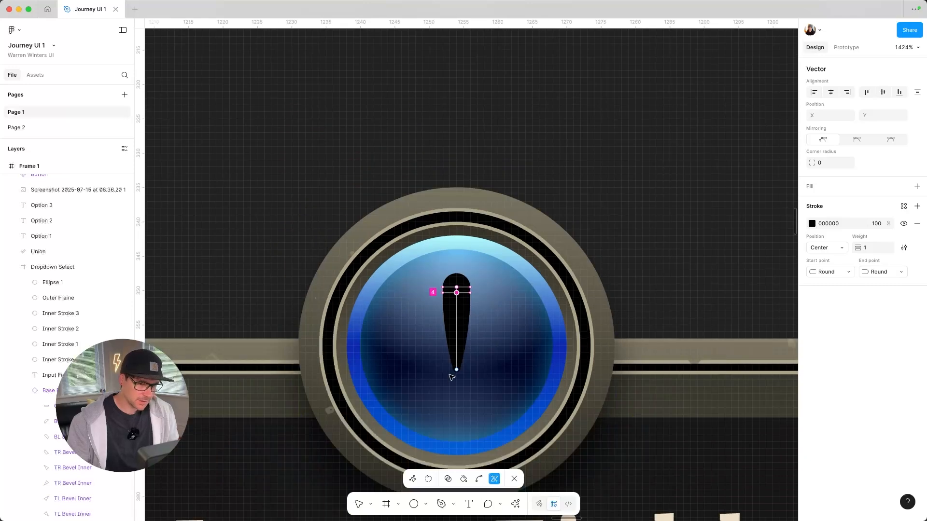
# - Shorten the tapered line by moving its lower anchor point up to Y 360
pyautogui.moveTo(457, 370); pyautogui.dragTo(460, 366)
pyautogui.click(415, 478)
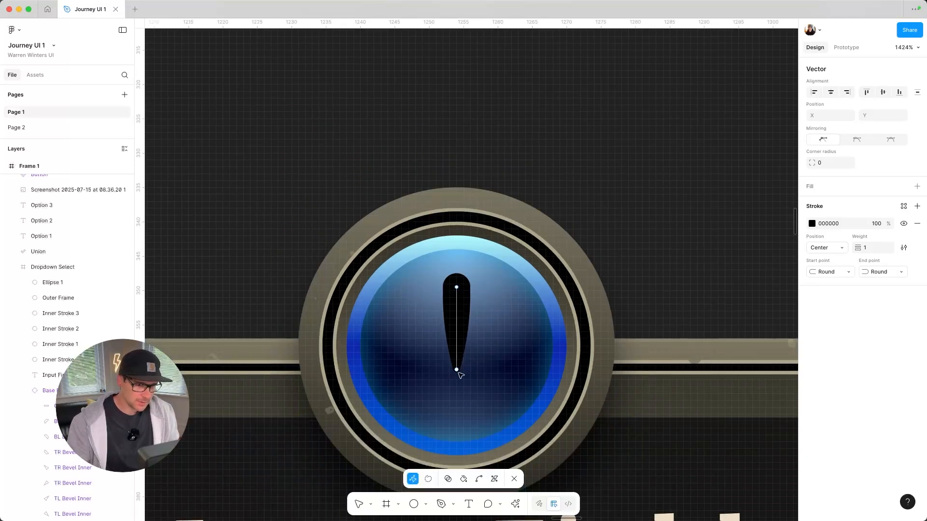
pyautogui.moveTo(456, 370); pyautogui.dragTo(458, 360)
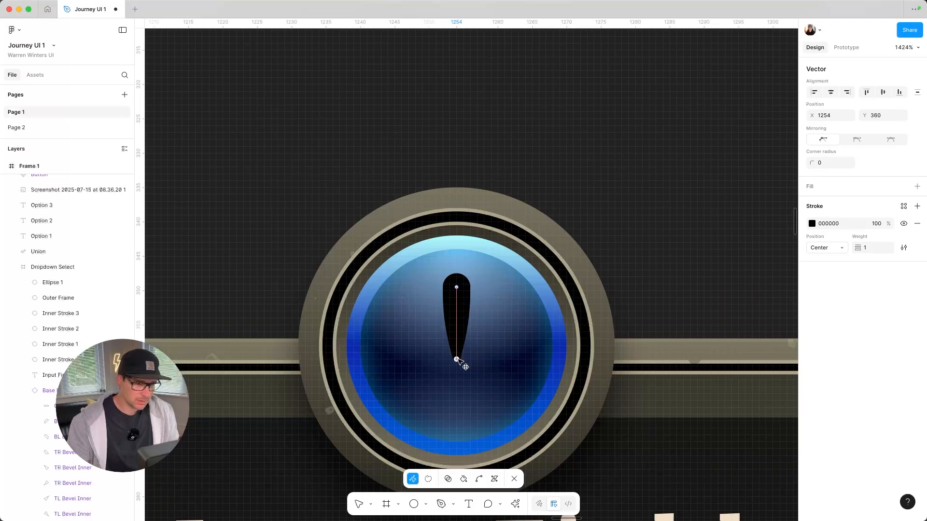
pyautogui.scroll(-5, 459, 362)
pyautogui.scroll(8, 461, 360)
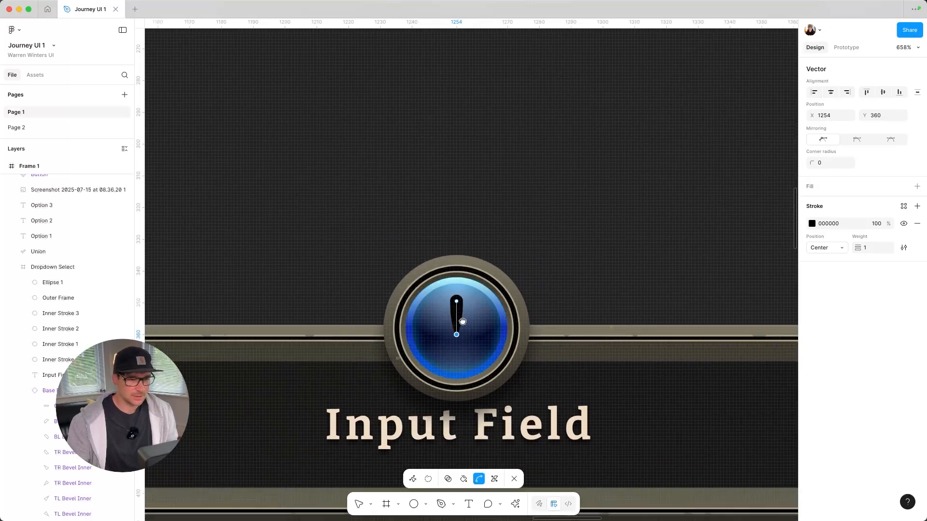
pyautogui.scroll(6, 463, 246)
pyautogui.scroll(-6, 458, 254)
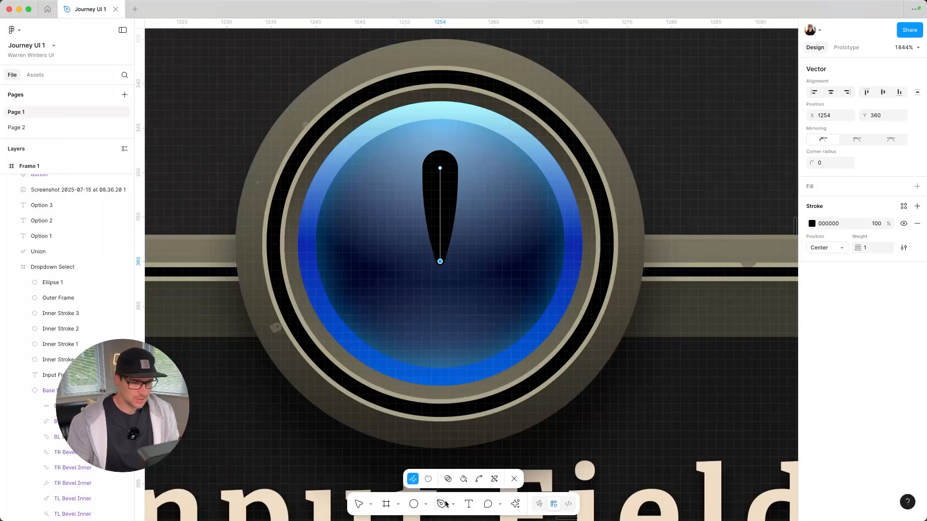
# - Draw a 4 × 4 circle centred just below the tapered line as the exclamation mark's dot, at X 128, Y 5
pyautogui.click(415, 504)
pyautogui.moveTo(440, 290); pyautogui.dragTo(456, 278)
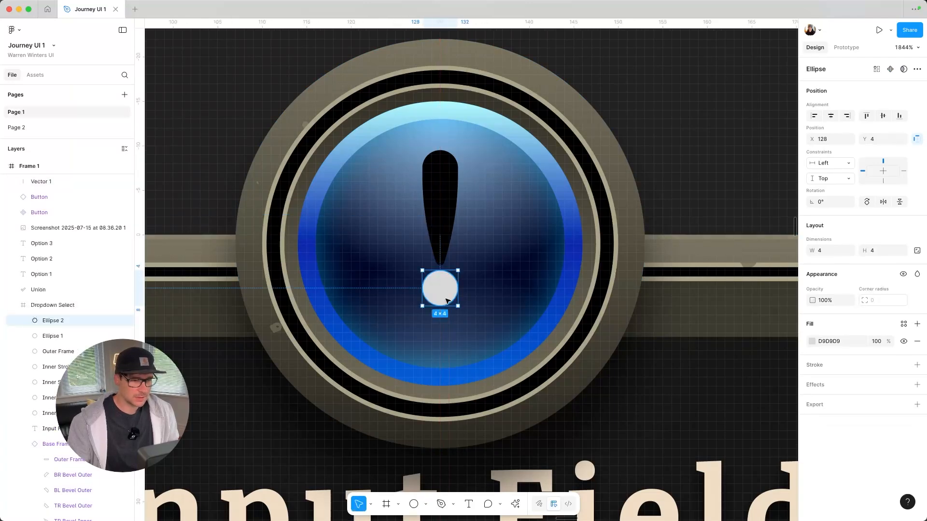
# - Widen the stroke at the tapered line's lower end to 2 and leave vector editing
pyautogui.click(440, 260)
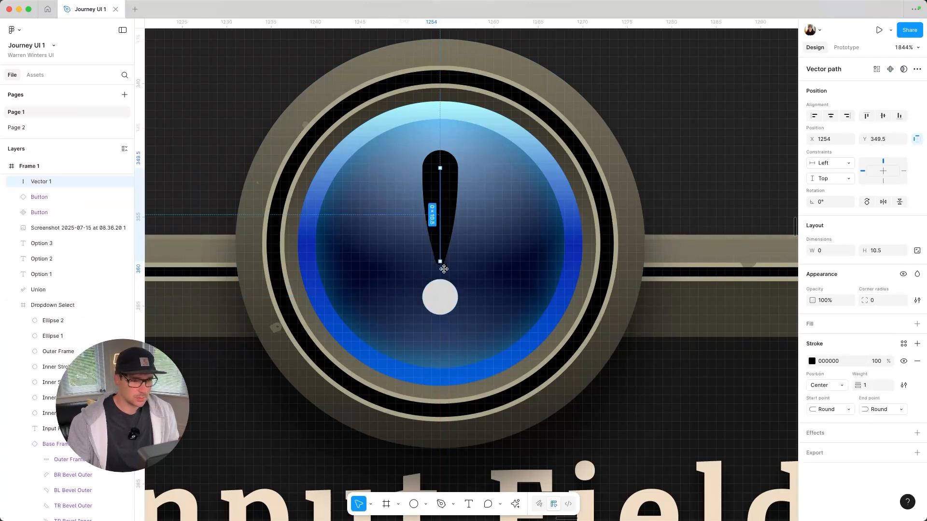
pyautogui.doubleClick(439, 260)
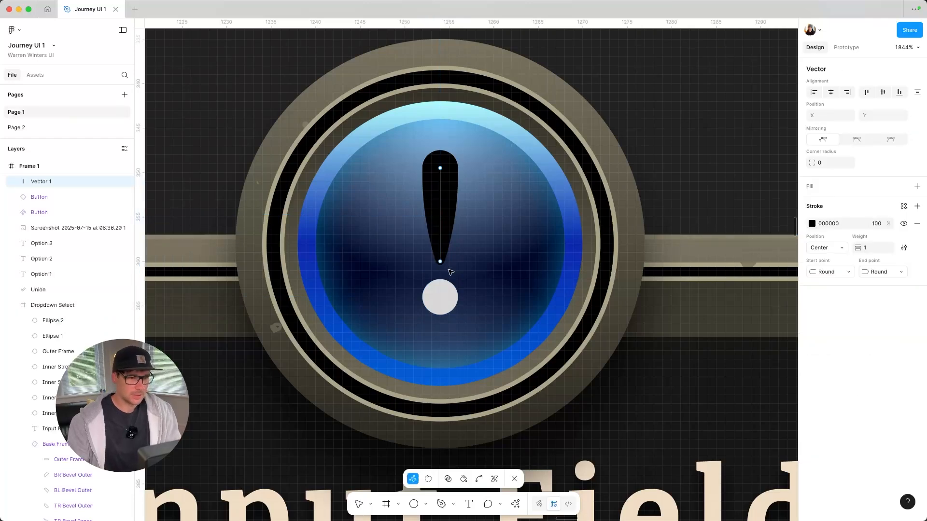
pyautogui.click(440, 262)
pyautogui.click(495, 479)
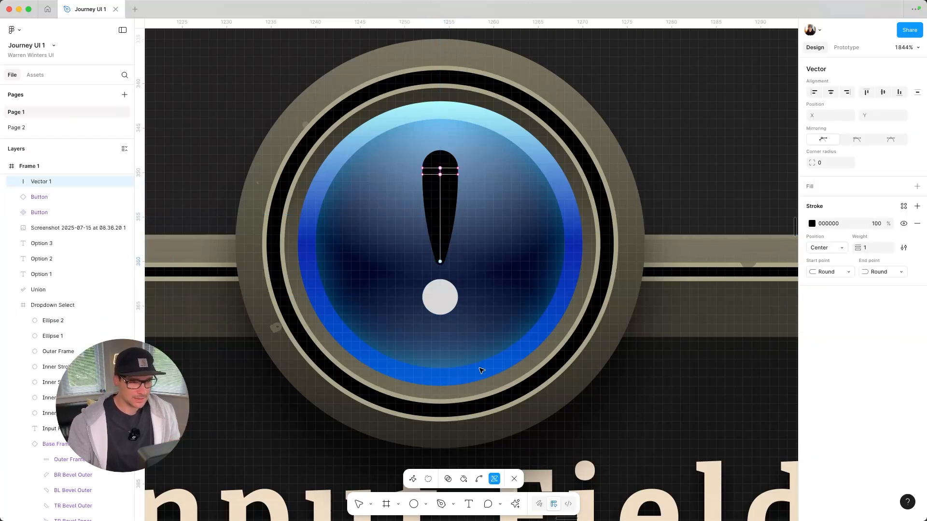
pyautogui.scroll(5, 454, 253)
pyautogui.moveTo(416, 274); pyautogui.dragTo(450, 273)
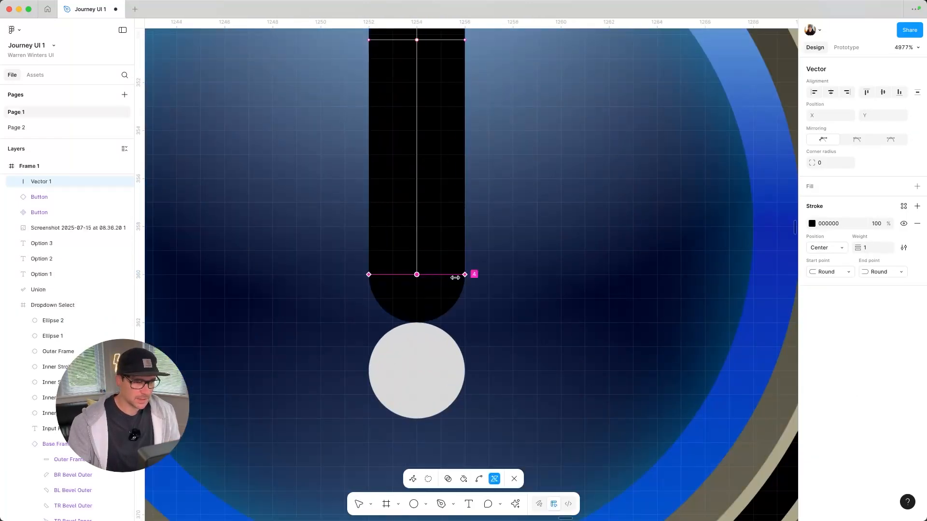
pyautogui.scroll(-5, 445, 290)
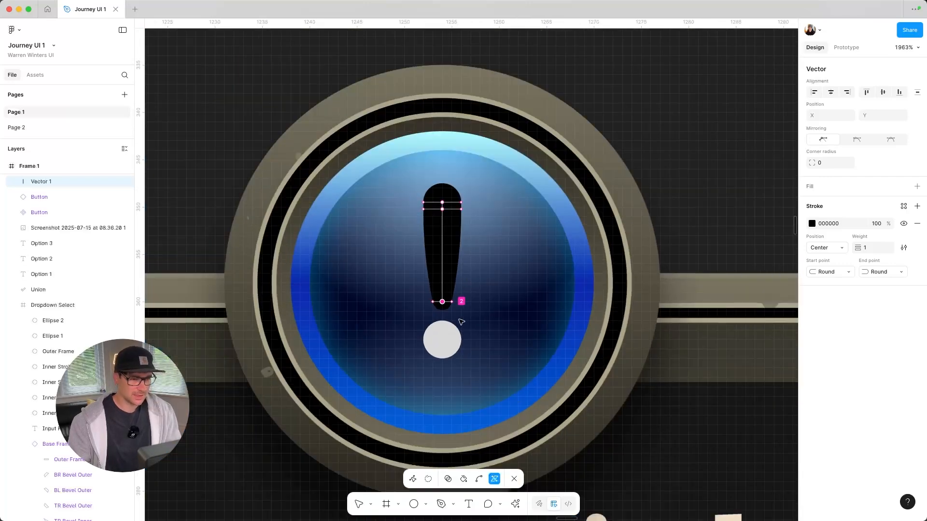
pyautogui.press('Escape')
# - Fill the dot beneath the tapered line with the line's black, sampled with the eyedropper
pyautogui.click(448, 341)
pyautogui.click(448, 341)
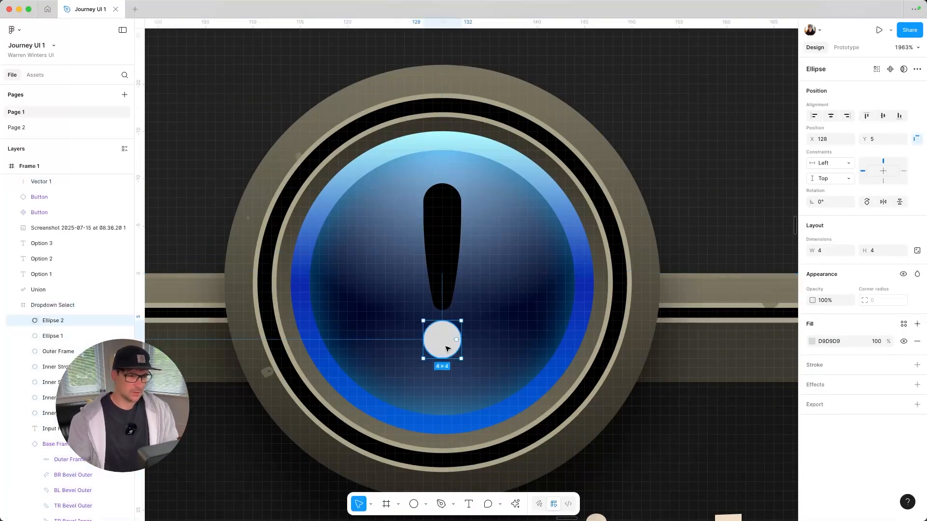
pyautogui.moveTo(458, 327); pyautogui.dragTo(461, 321)
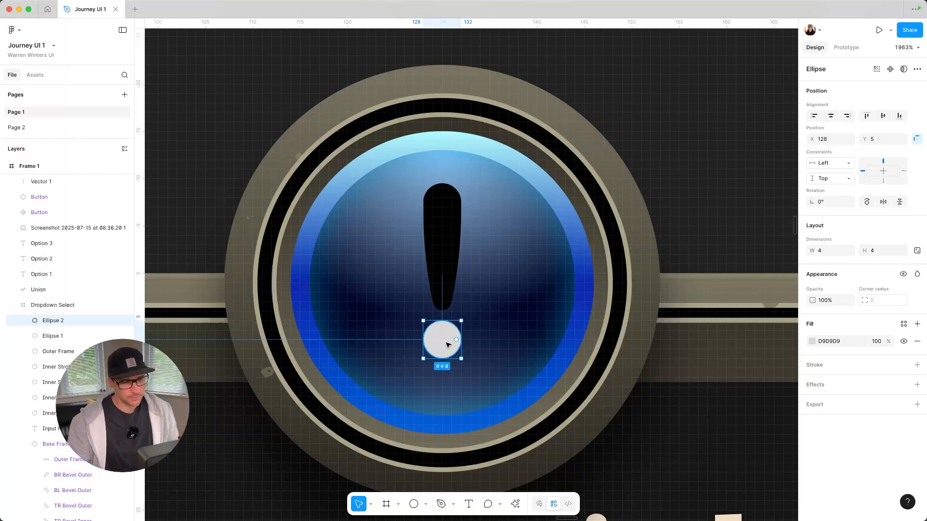
pyautogui.press('i')
pyautogui.click(441, 244)
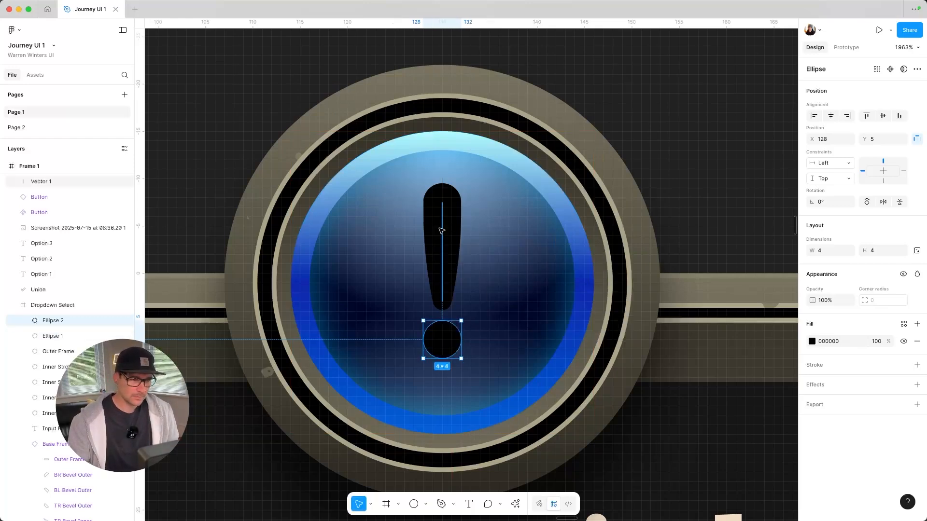
# - Compare the black line and dot with the exclamation mark in the reference screenshot's input field
pyautogui.keyDown('shift'); pyautogui.click(452, 241); pyautogui.keyUp('shift')
pyautogui.scroll(-10, 503, 317)
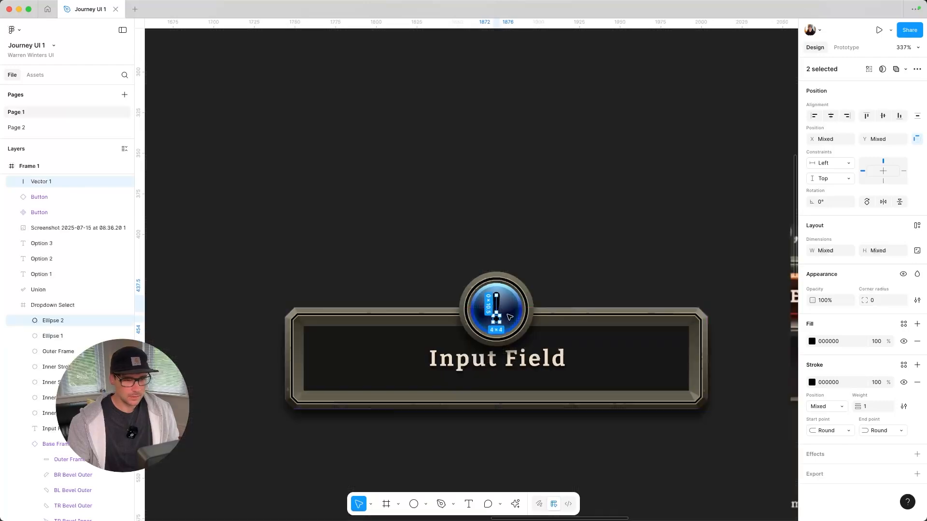
pyautogui.moveTo(574, 307); pyautogui.dragTo(386, 269)
pyautogui.scroll(-5, 386, 273)
pyautogui.scroll(8, 367, 275)
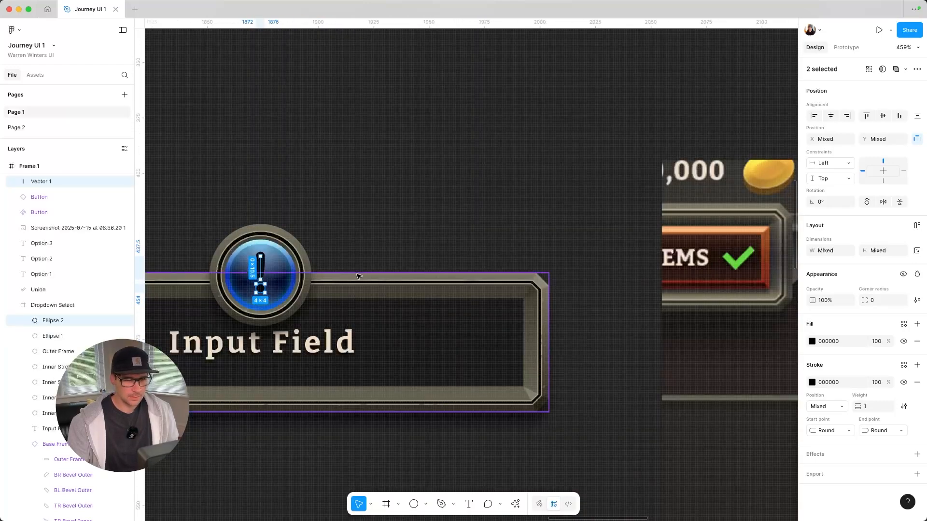
pyautogui.hscroll(15, 426, 271)
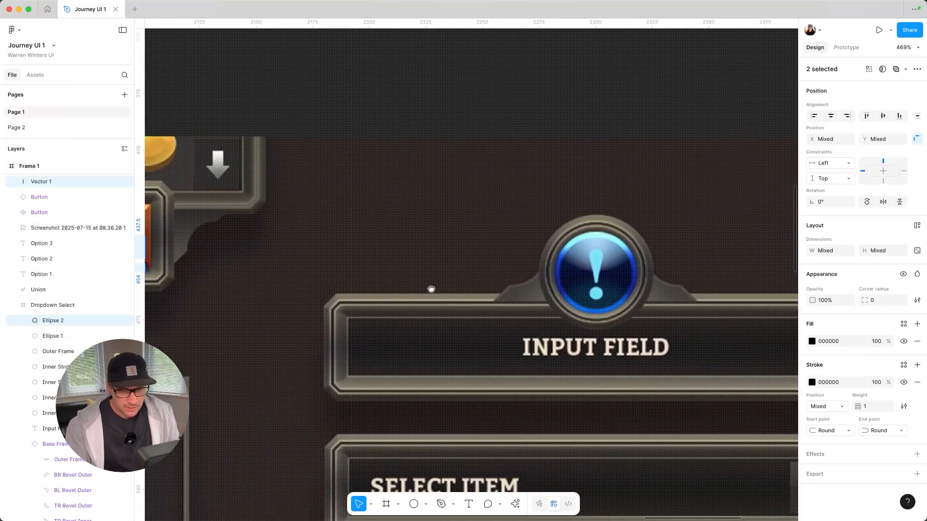
pyautogui.hscroll(-15, 476, 298)
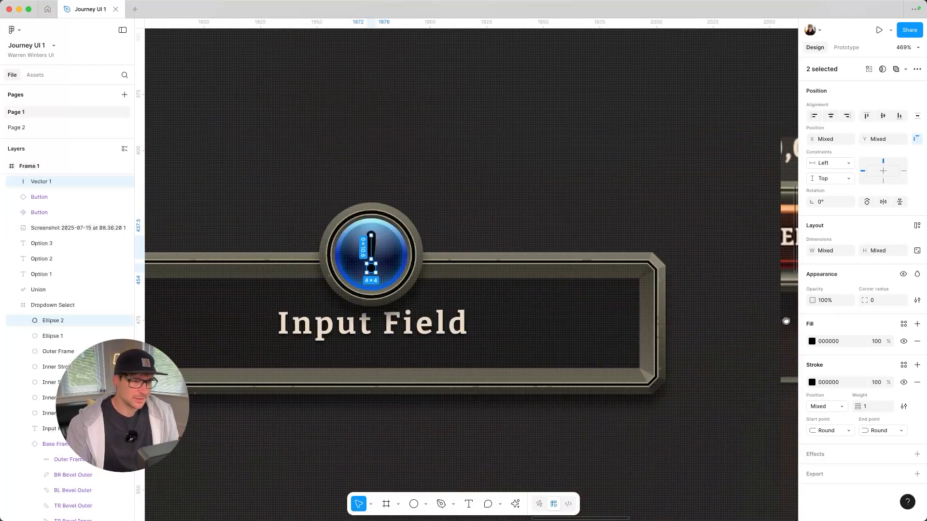
pyautogui.scroll(10, 497, 319)
pyautogui.scroll(3, 420, 278)
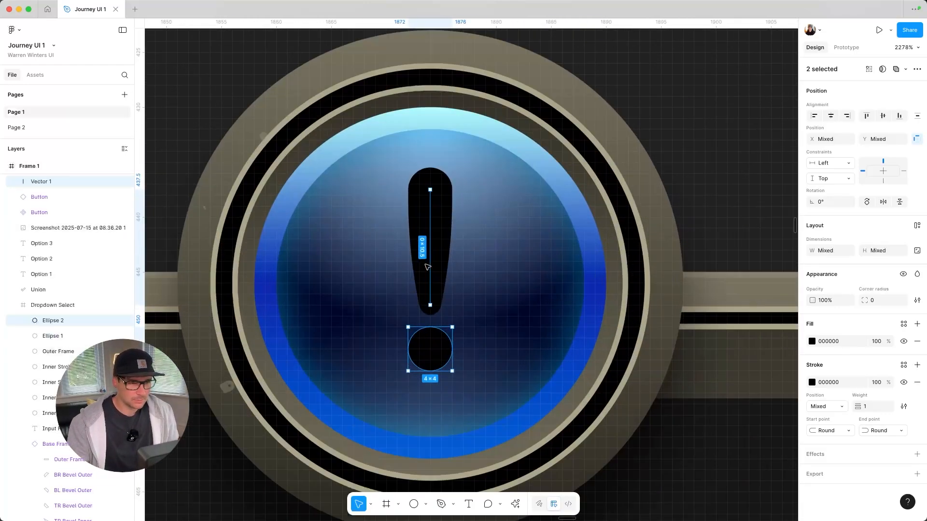
# - Edit the tapered line's variable width and slide its intermediate width point down to about the middle of the line
pyautogui.click(456, 222)
pyautogui.doubleClick(428, 221)
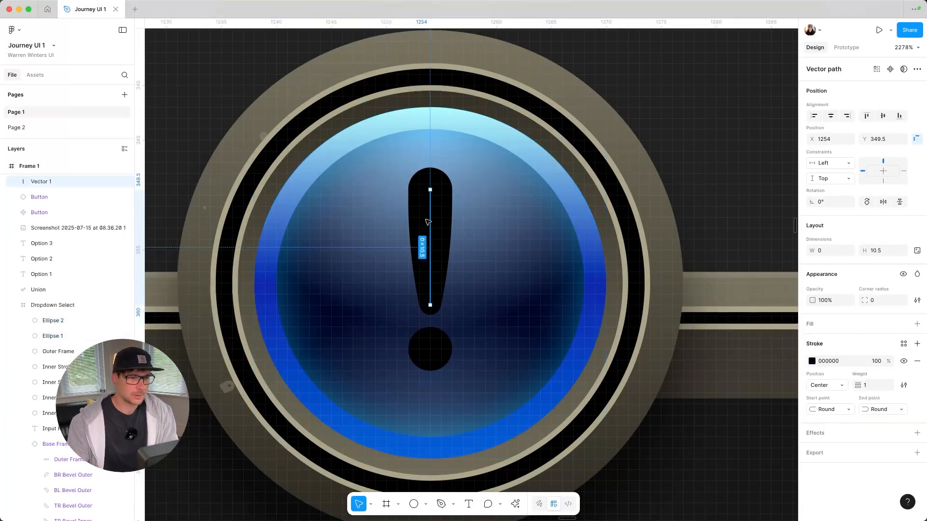
pyautogui.click(495, 478)
pyautogui.scroll(1, 440, 289)
pyautogui.moveTo(457, 151); pyautogui.dragTo(443, 246)
pyautogui.press('super+z')
pyautogui.moveTo(425, 152)
pyautogui.mouseDown()
pyautogui.moveTo(425, 228)
pyautogui.moveTo(466, 228)
pyautogui.moveTo(444, 231)
pyautogui.moveTo(459, 230)
pyautogui.mouseUp()
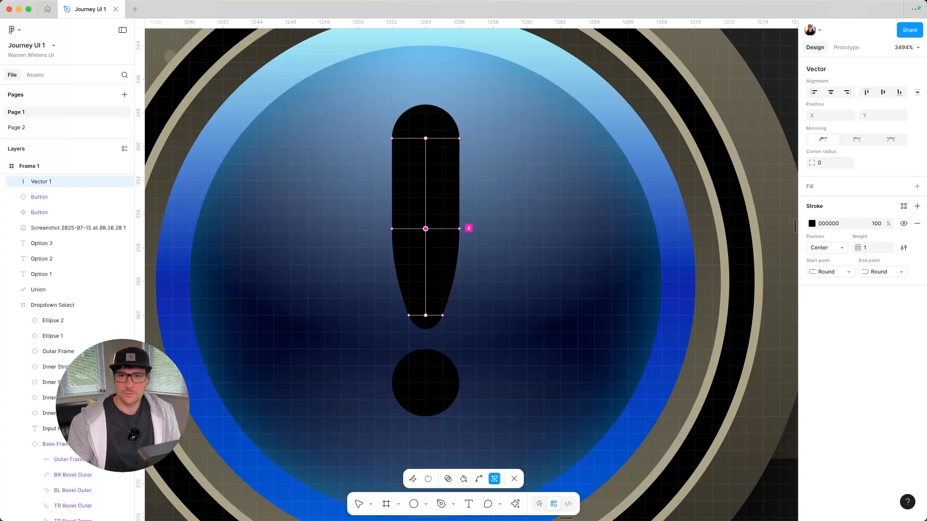
# - Turn off pixel-grid snapping, narrow the stroke at its middle width point to 3.0 and leave vector editing
pyautogui.press('super+shift+apostrophe')
pyautogui.moveTo(464, 233); pyautogui.dragTo(452, 233)
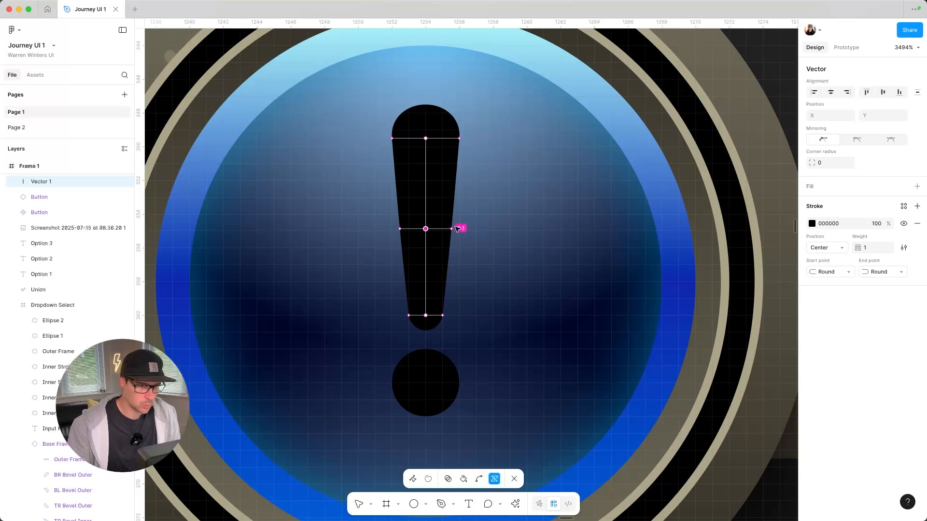
pyautogui.moveTo(451, 230); pyautogui.dragTo(449, 230)
pyautogui.scroll(-5, 478, 255)
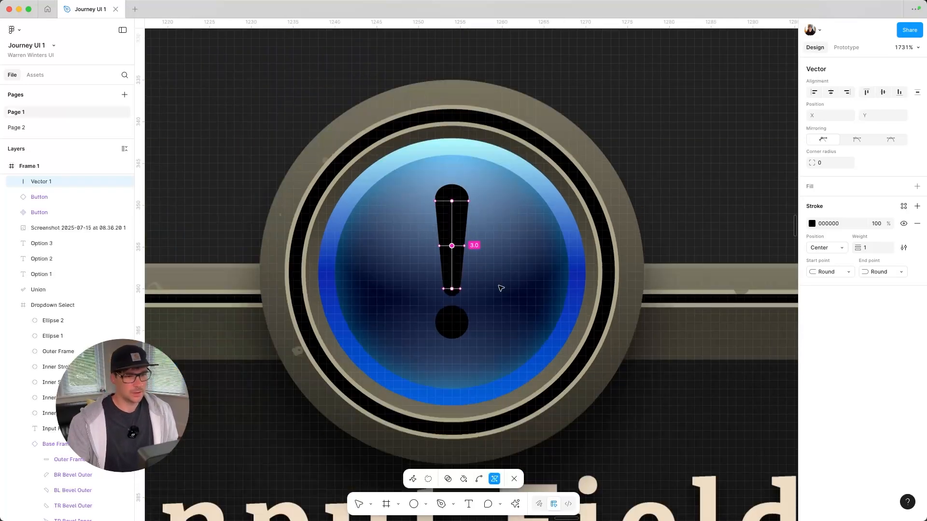
pyautogui.press('Escape')
# - Select the tapered line and the dot and place them together in the layer order directly under Frame 1
pyautogui.click(504, 309)
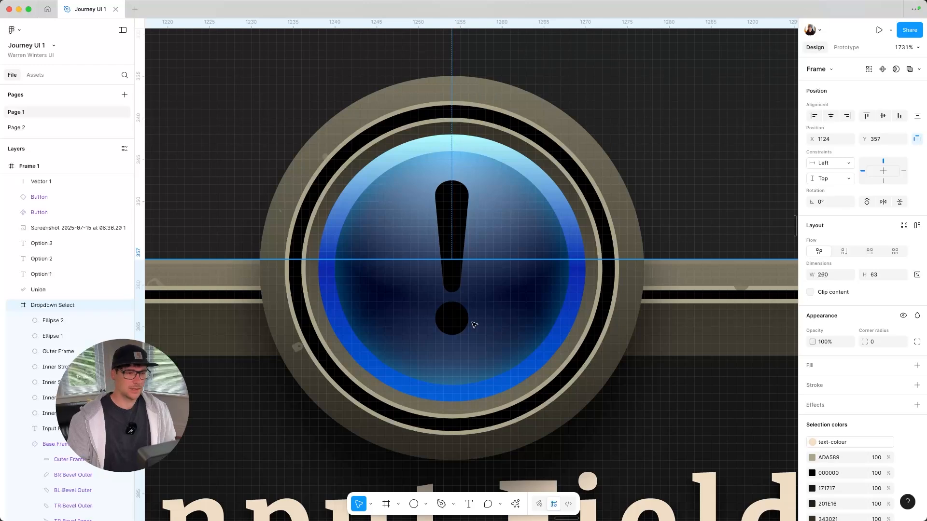
pyautogui.press('Return')
pyautogui.click(446, 204)
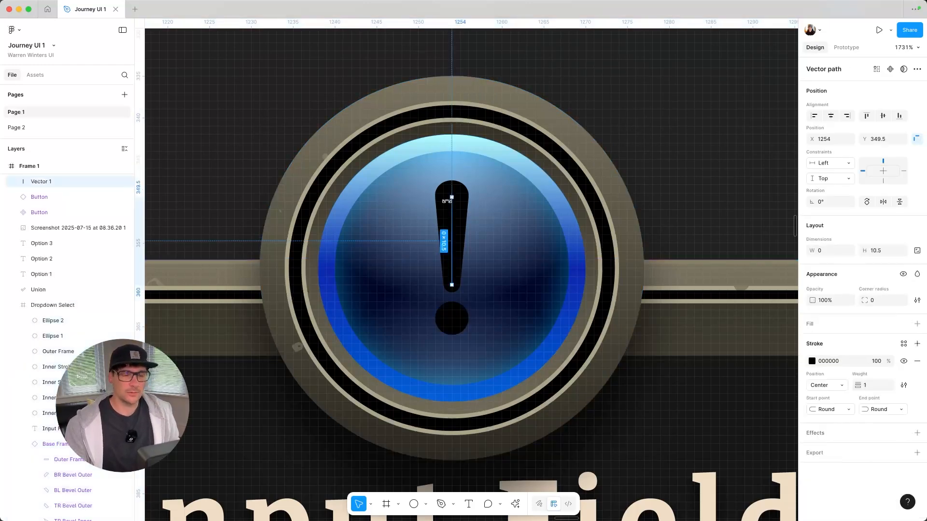
pyautogui.keyDown('shift'); pyautogui.click(451, 318); pyautogui.keyUp('shift')
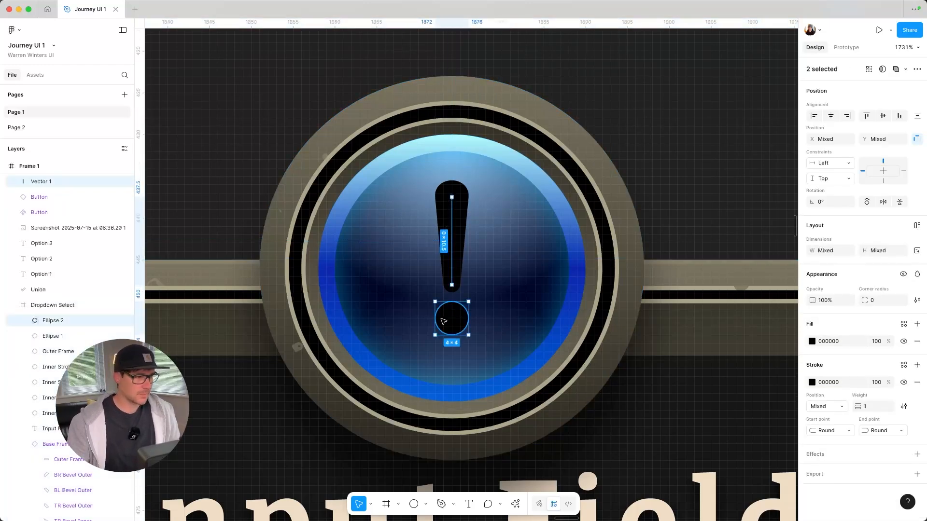
pyautogui.scroll(1, 20, 247)
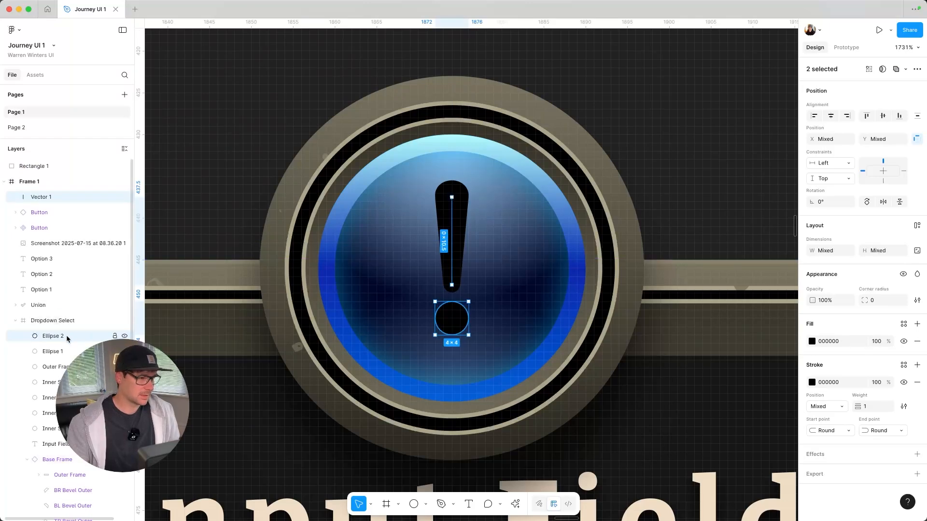
pyautogui.moveTo(52, 182); pyautogui.dragTo(55, 189)
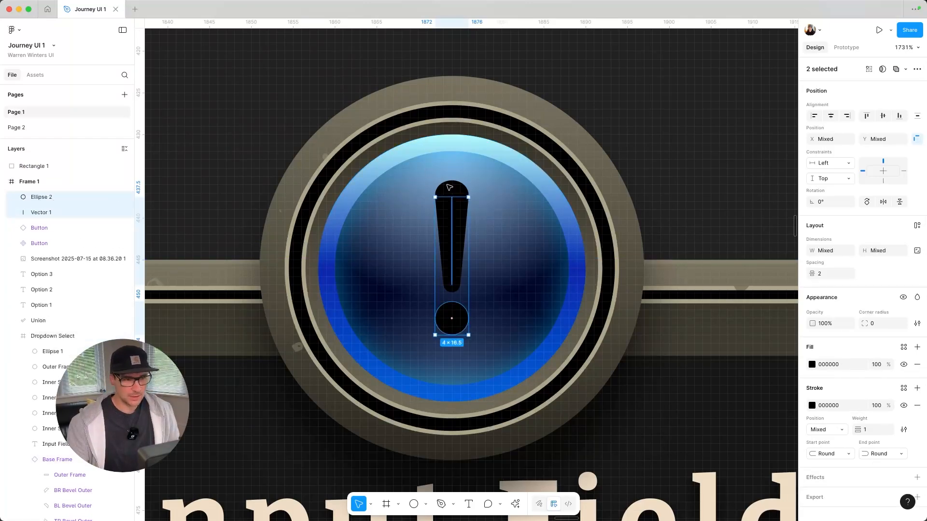
# - Widen the tapered line's stroke to 5.0 at the upper end and 3.5 at its middle width point, then leave vector editing
pyautogui.doubleClick(450, 198)
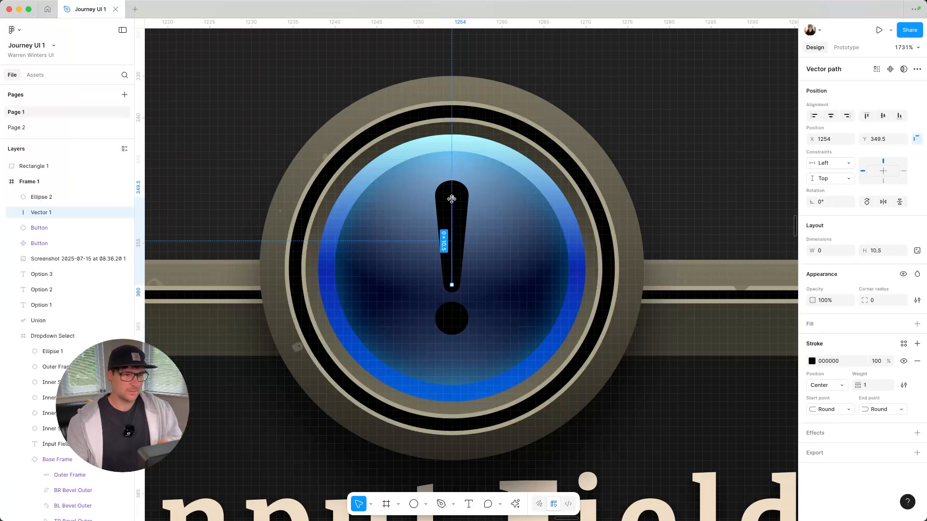
pyautogui.press('Return')
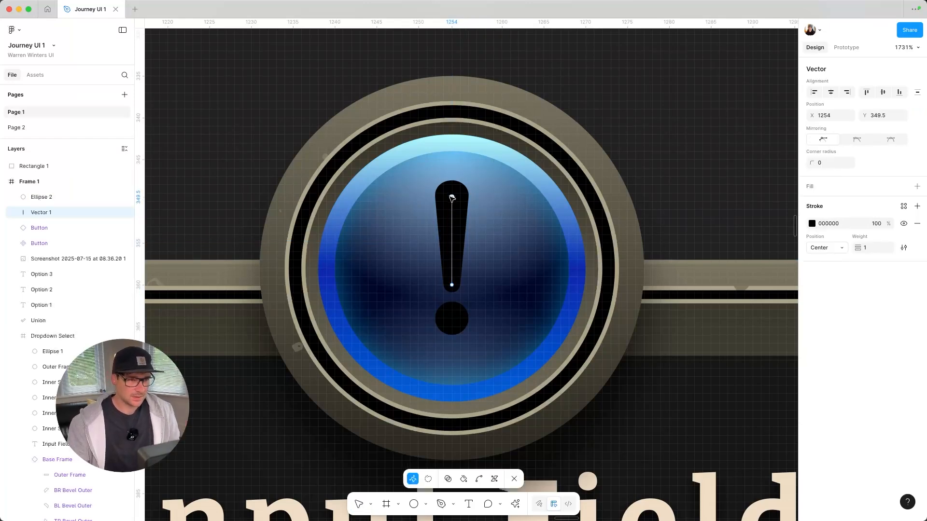
pyautogui.scroll(5, 503, 447)
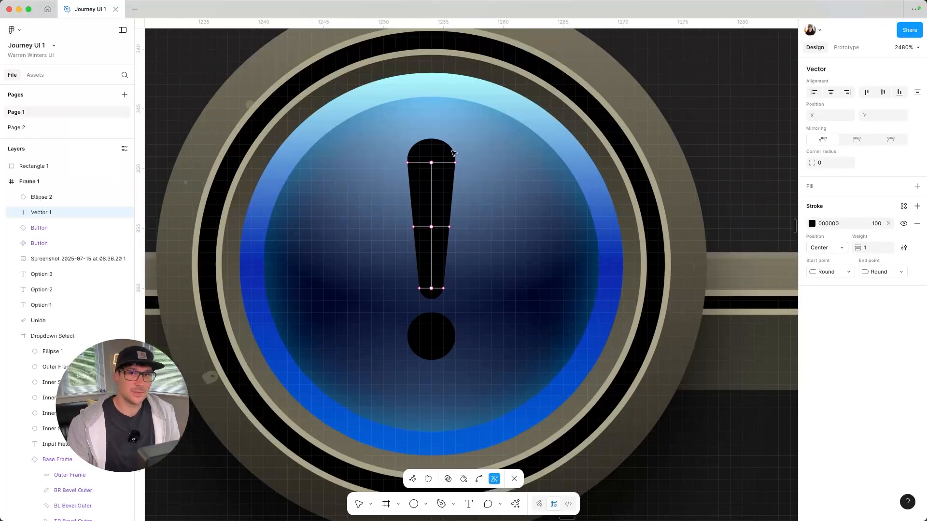
pyautogui.scroll(2, 454, 207)
pyautogui.scroll(2, 453, 207)
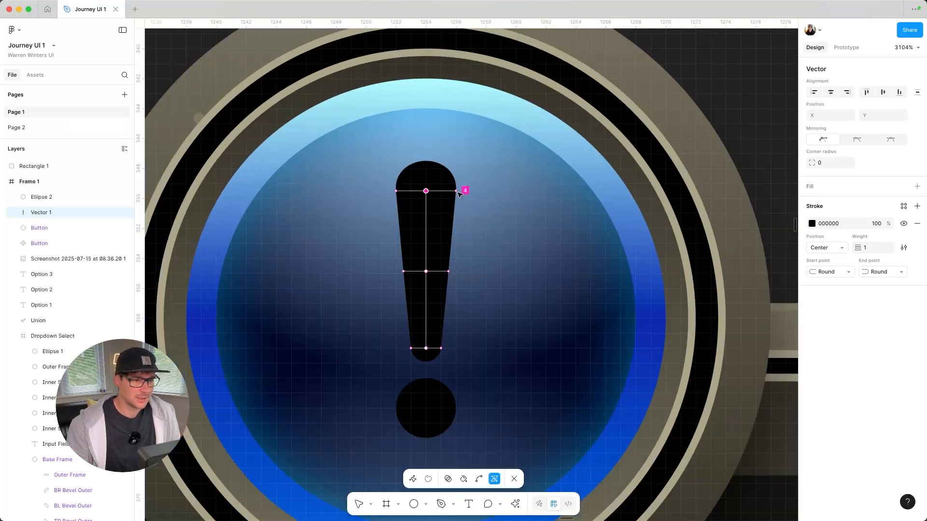
pyautogui.moveTo(467, 193)
pyautogui.mouseDown()
pyautogui.moveTo(477, 192)
pyautogui.moveTo(464, 193)
pyautogui.mouseUp()
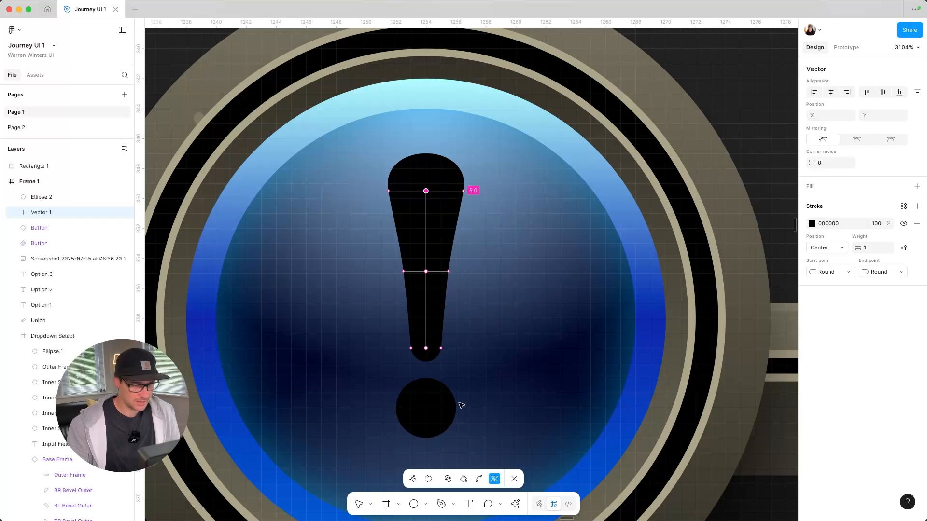
pyautogui.moveTo(448, 272); pyautogui.dragTo(450, 273)
pyautogui.scroll(-5, 468, 294)
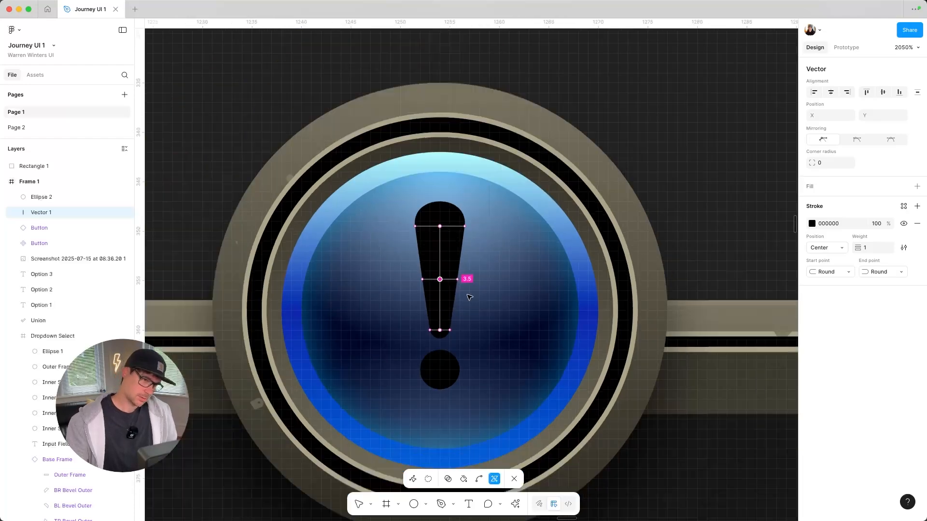
pyautogui.press('Escape')
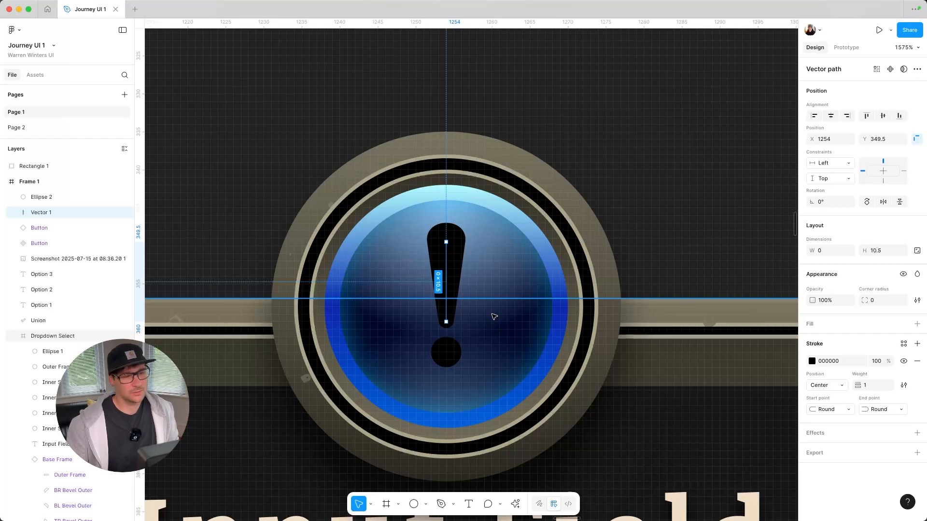
# - Select the dot and the tapered line together and move them down by 1
pyautogui.press('Return')
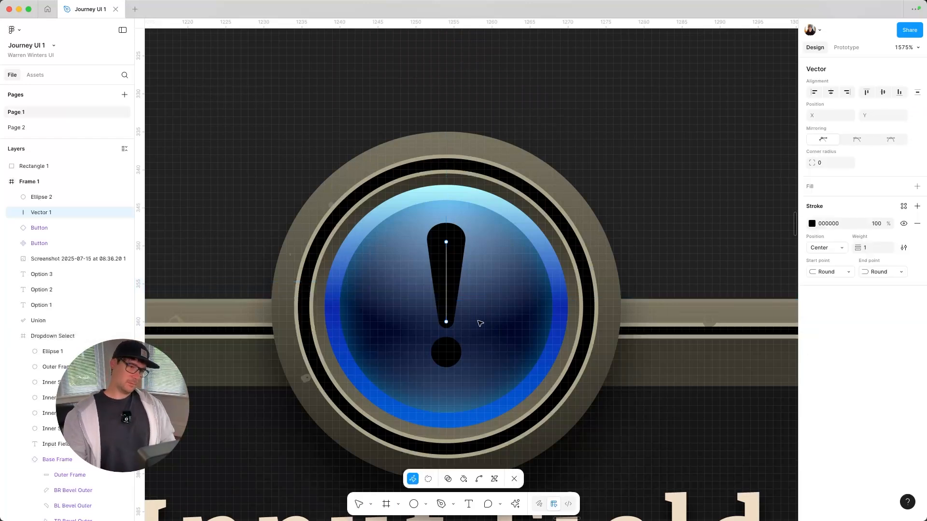
pyautogui.press('Escape')
pyautogui.press('Escape')
pyautogui.click(445, 357)
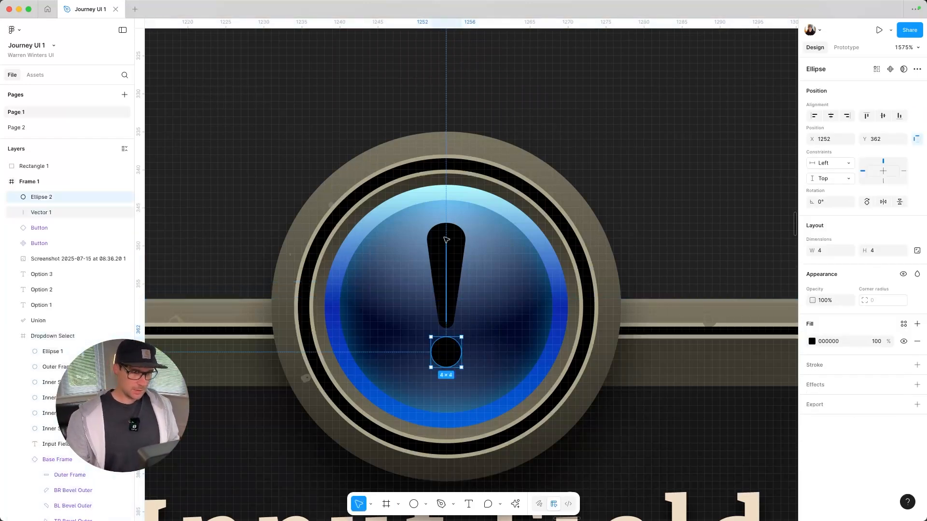
pyautogui.keyDown('shift'); pyautogui.click(457, 256); pyautogui.keyUp('shift')
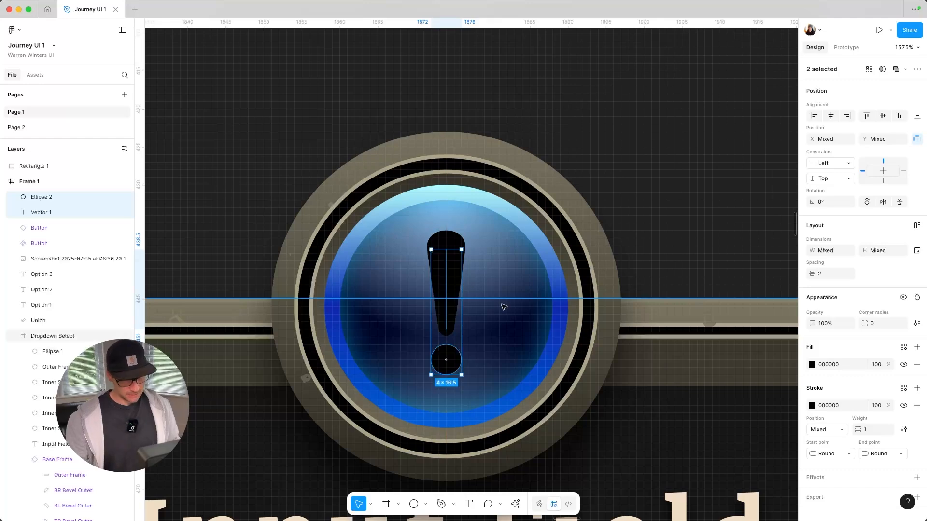
# - Change both the stroke and the fill of the exclamation mark's line and dot to white, FFFFFF
pyautogui.scroll(-10, 503, 306)
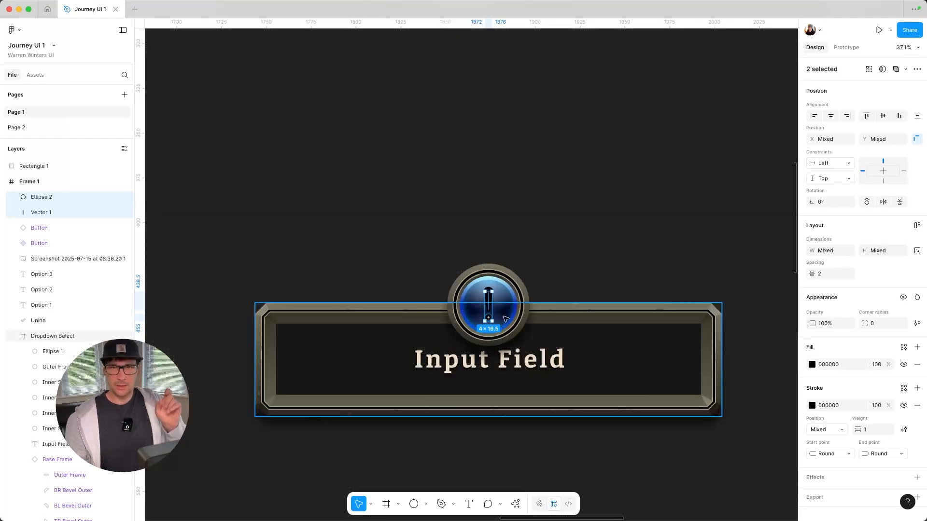
pyautogui.click(812, 407)
pyautogui.moveTo(728, 347); pyautogui.dragTo(657, 285)
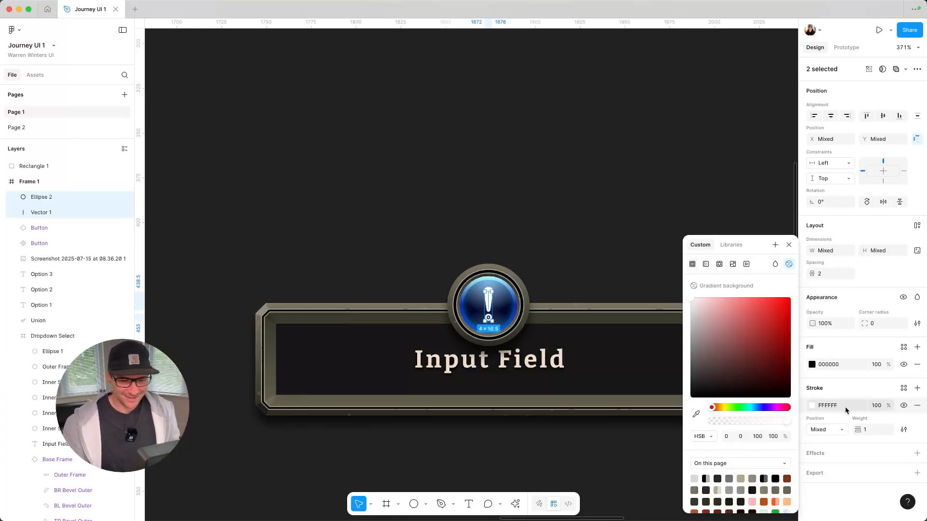
pyautogui.click(813, 366)
pyautogui.moveTo(764, 366); pyautogui.dragTo(626, 255)
pyautogui.click(789, 244)
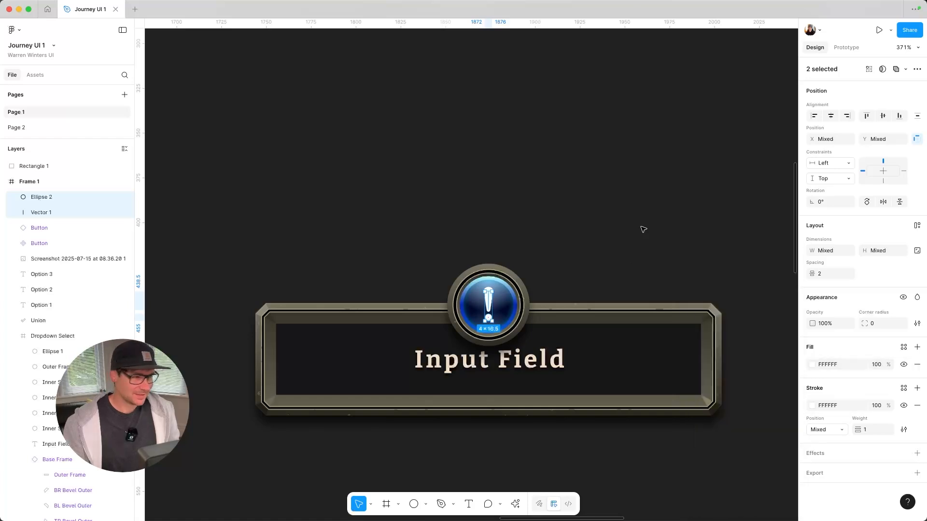
# - Try to flatten the dot and the variable-width line into one vector, and undo it
pyautogui.rightClick(56, 203)
pyautogui.click(94, 331)
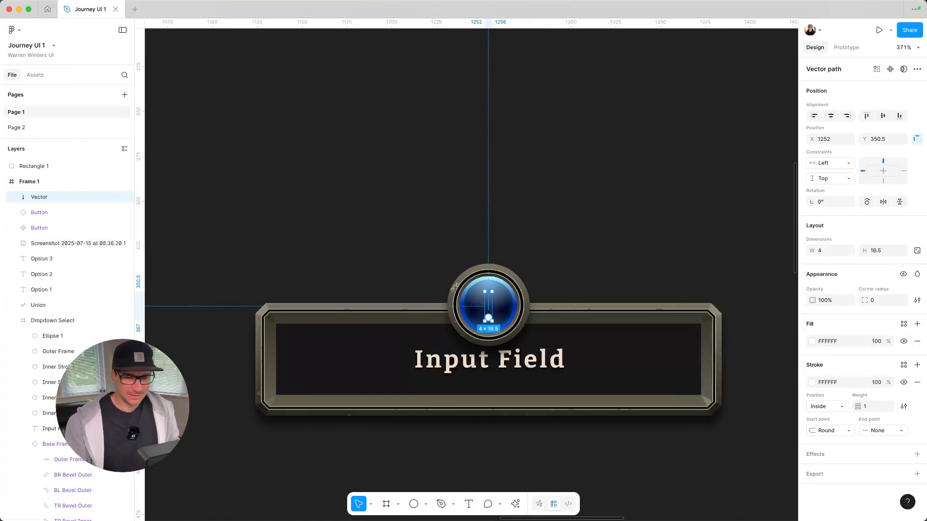
pyautogui.press('super+z')
# - Convert the tapered line's stroke to an outlined shape
pyautogui.click(62, 213)
pyautogui.rightClick(62, 213)
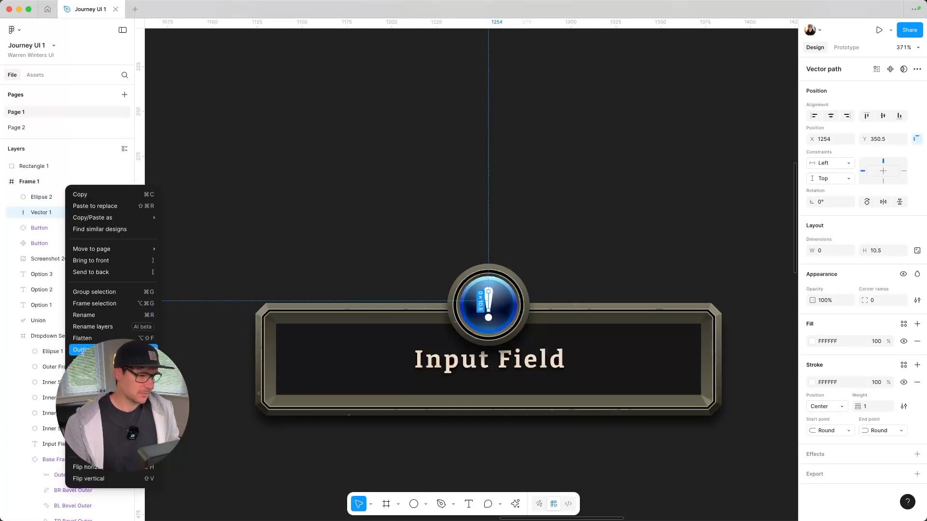
pyautogui.click(96, 349)
# - Flatten the dot and the outlined line into a single exclamation mark vector
pyautogui.click(56, 197)
pyautogui.keyDown('shift'); pyautogui.click(66, 212); pyautogui.keyUp('shift')
pyautogui.rightClick(66, 212)
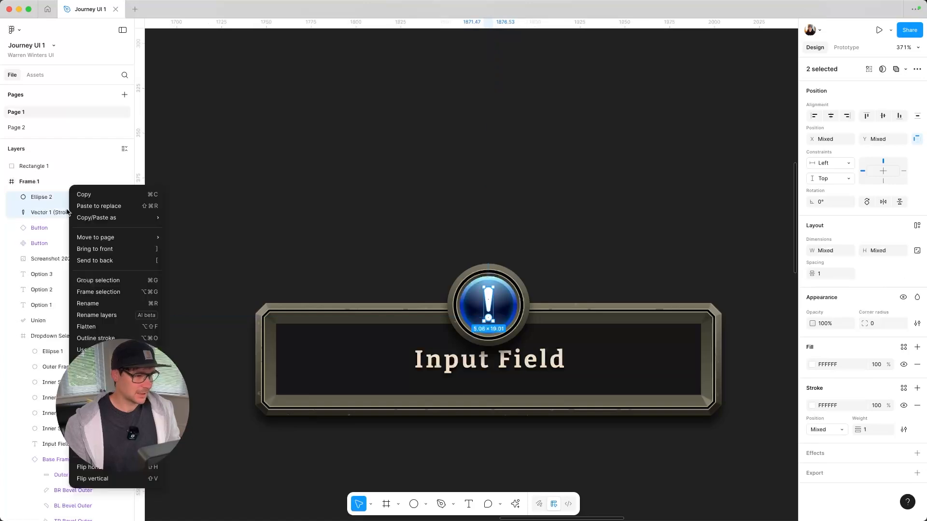
pyautogui.click(96, 329)
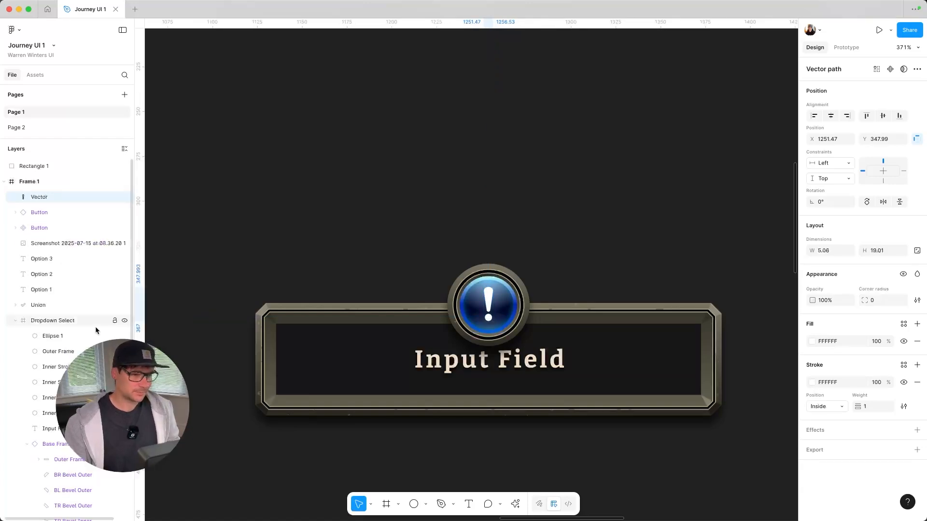
pyautogui.doubleClick(35, 198)
pyautogui.press('Escape')
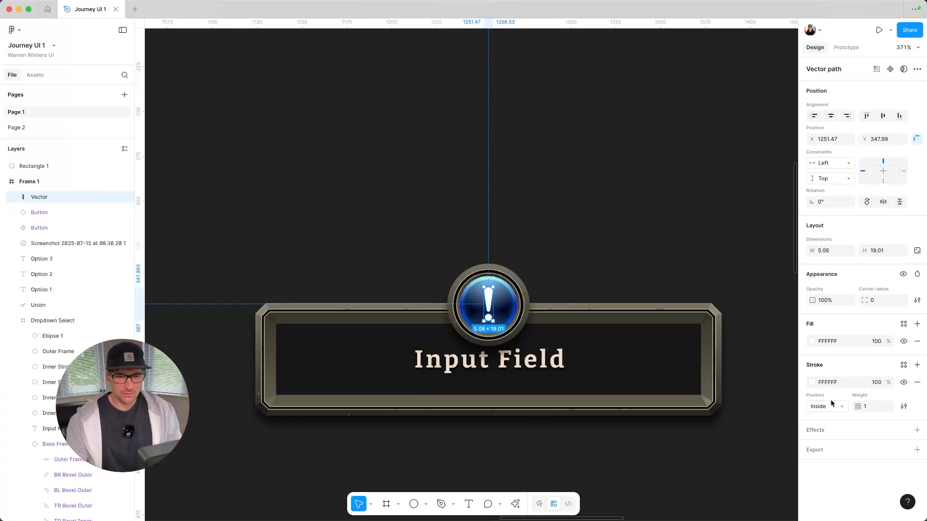
# - Sample the reference screenshot's light blue exclamation mark colour, 6BE0F9, as the stroke colour of the drawn exclamation mark
pyautogui.click(617, 259)
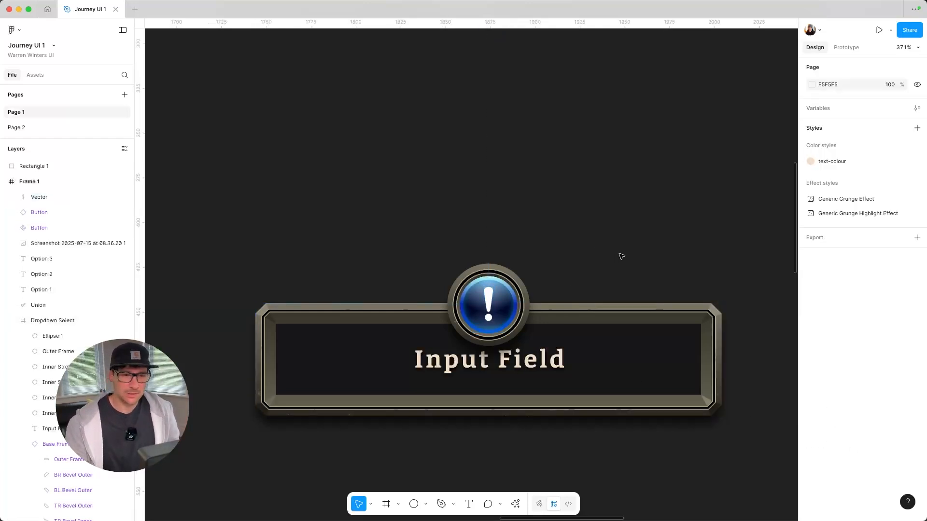
pyautogui.scroll(-10, 658, 253)
pyautogui.moveTo(491, 271); pyautogui.dragTo(292, 269)
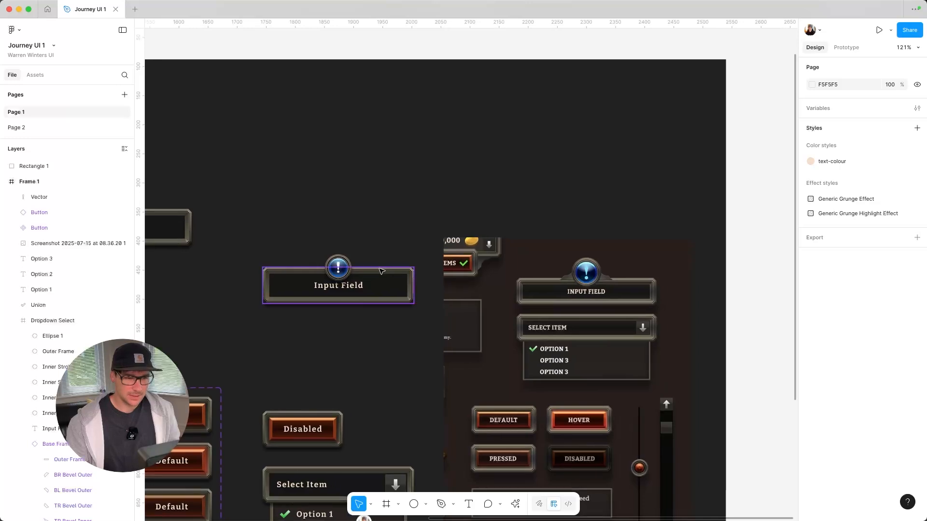
pyautogui.scroll(5, 351, 296)
pyautogui.click(337, 268)
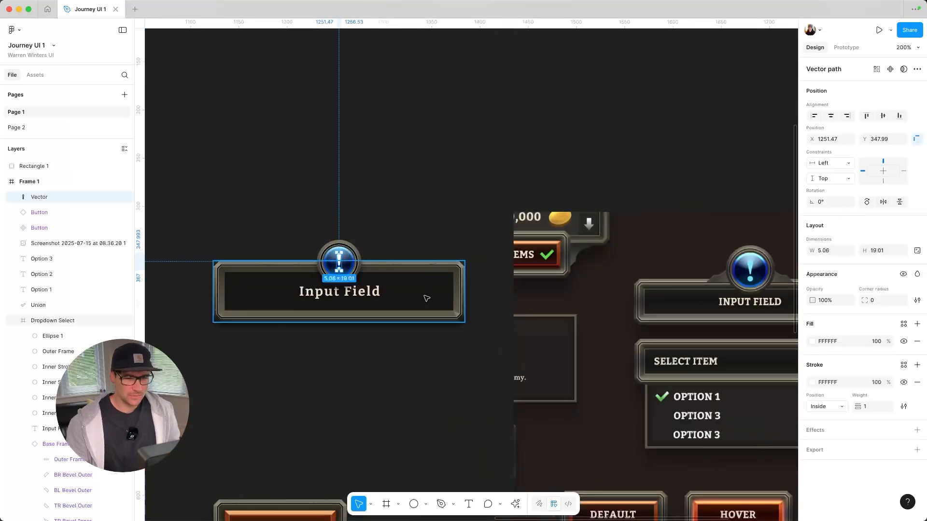
pyautogui.click(811, 382)
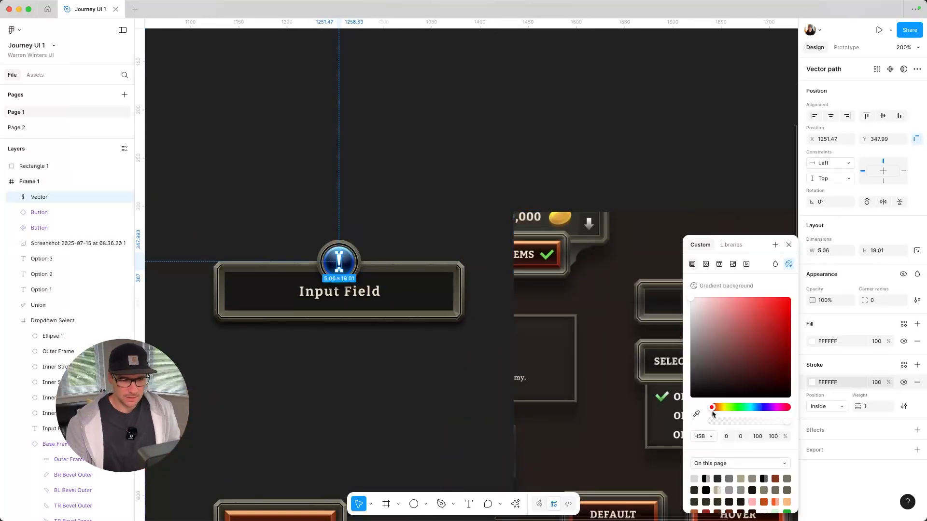
pyautogui.click(696, 418)
pyautogui.hscroll(5, 631, 372)
pyautogui.scroll(-2, 631, 372)
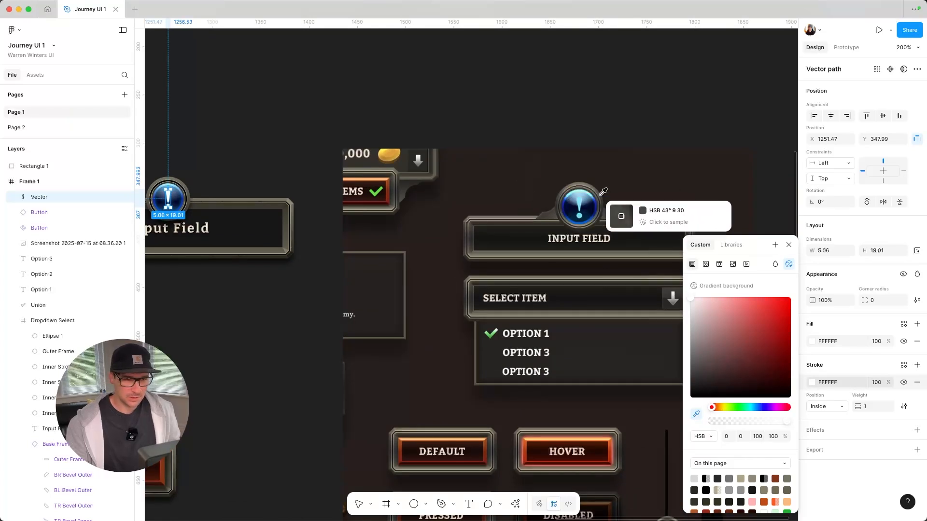
pyautogui.click(581, 211)
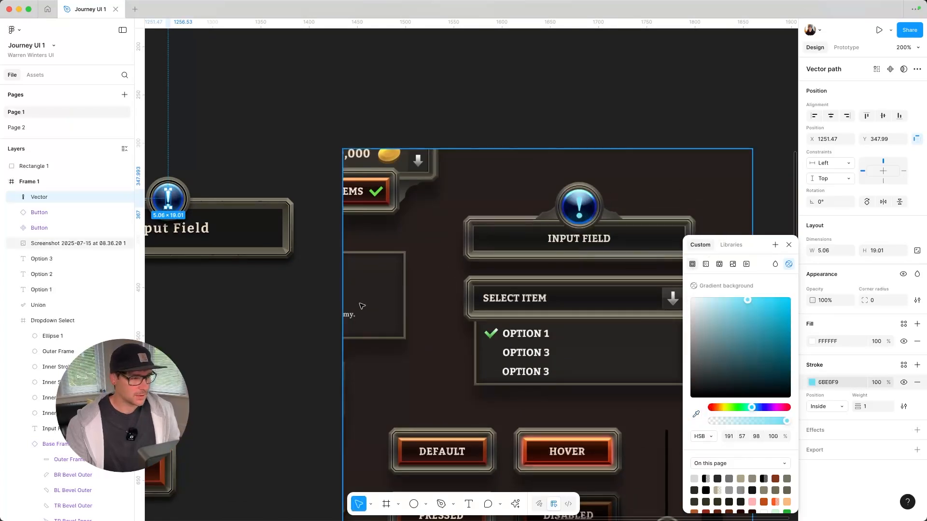
pyautogui.click(790, 245)
# - Remove the exclamation mark's stroke and set its fill to 6BE0F9 instead
pyautogui.click(846, 382)
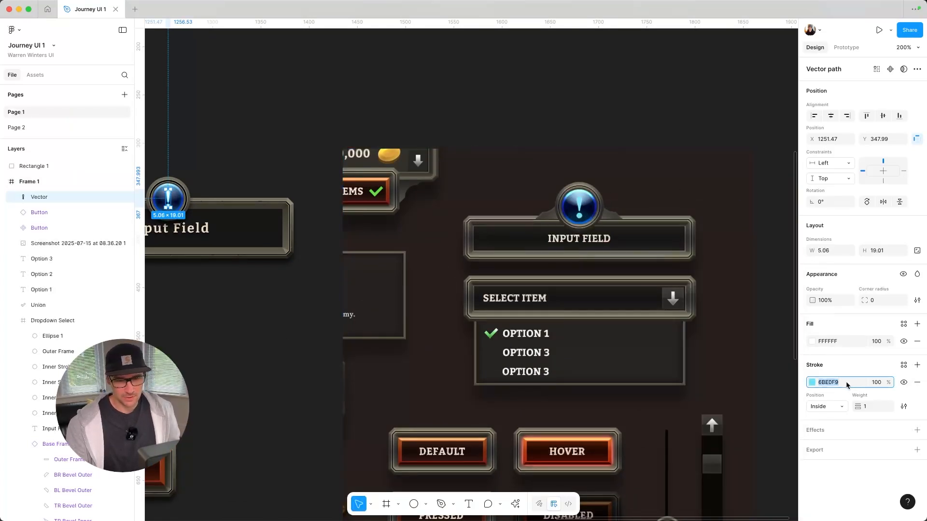
pyautogui.click(917, 384)
pyautogui.click(830, 340)
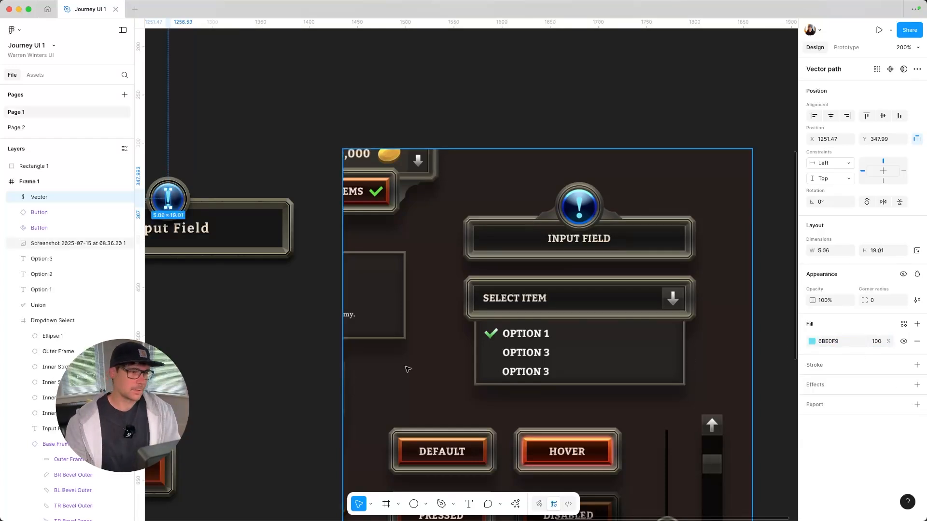
pyautogui.click(267, 366)
pyautogui.hscroll(-5, 393, 356)
pyautogui.scroll(-1, 393, 356)
pyautogui.scroll(-2, 395, 340)
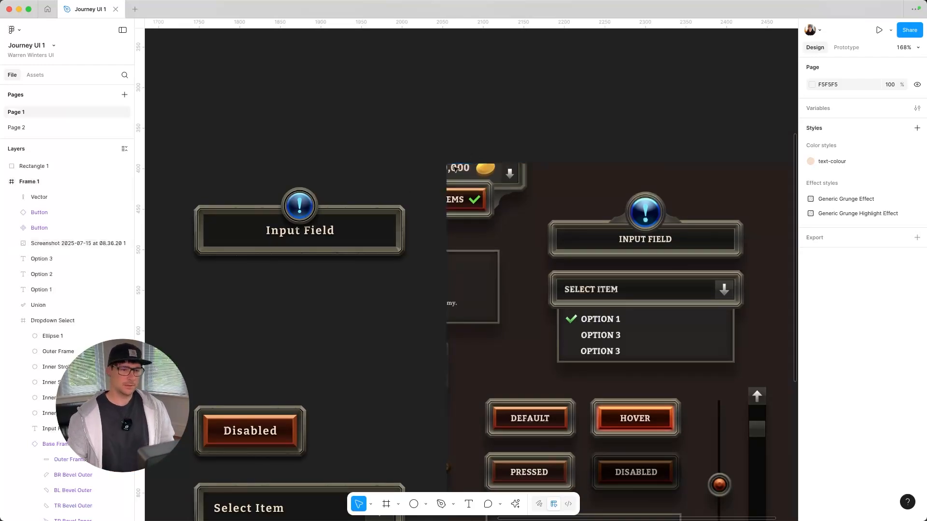
# - Draw an 18 × 18 square beside the orb on the Input Field's upper edge and move it to X 1270, Y 342
pyautogui.moveTo(220, 144); pyautogui.dragTo(237, 162)
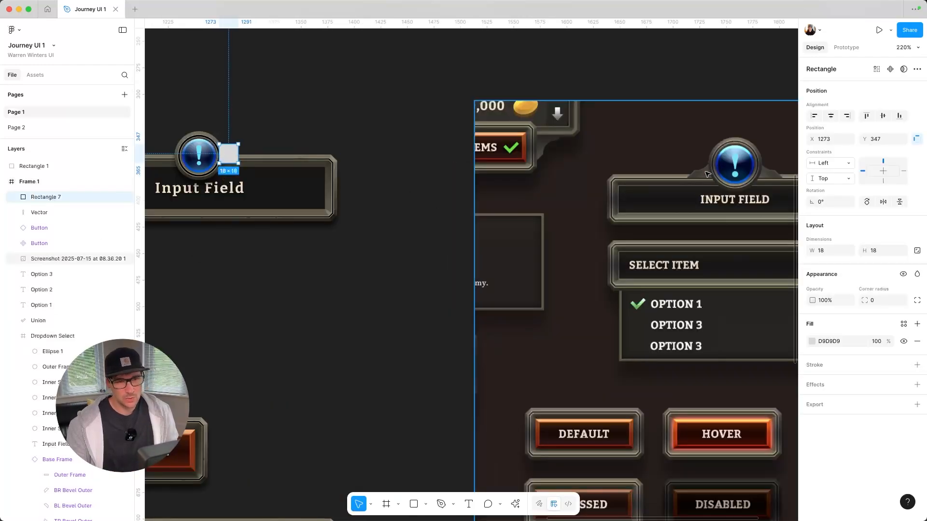
pyautogui.click(714, 162)
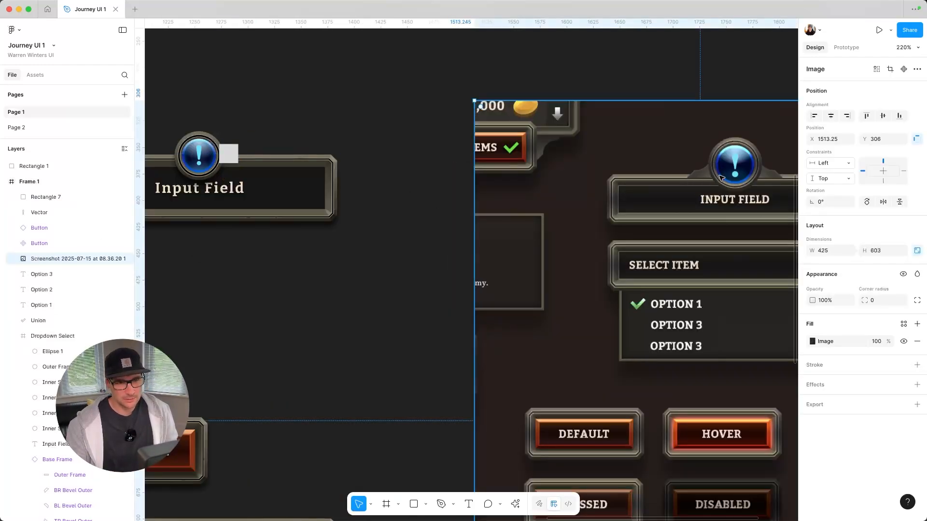
pyautogui.scroll(5, 328, 200)
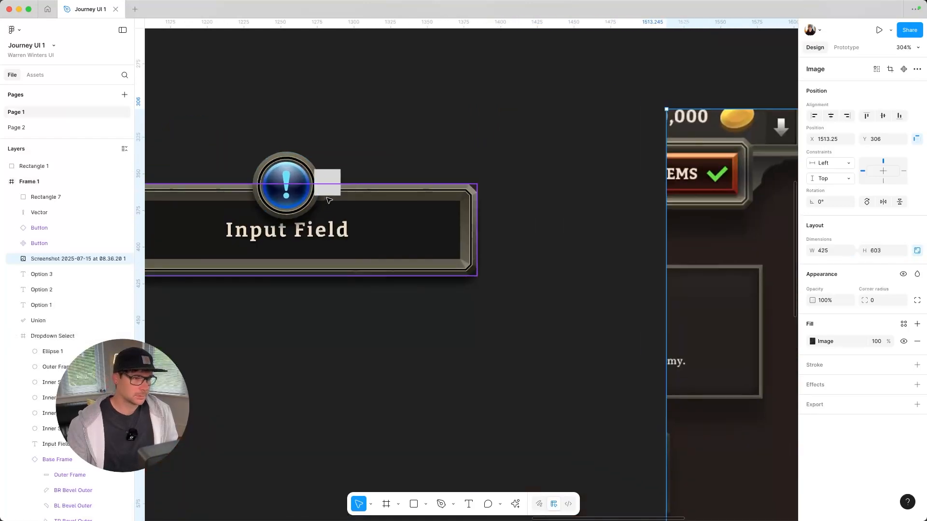
pyautogui.scroll(3, 328, 201)
pyautogui.click(324, 154)
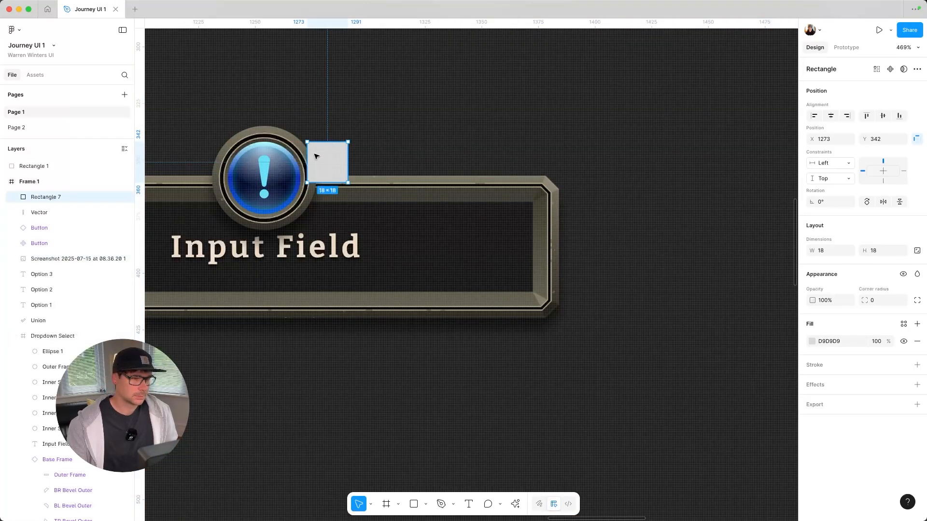
pyautogui.moveTo(323, 157); pyautogui.dragTo(323, 157)
pyautogui.scroll(-5, 523, 230)
pyautogui.moveTo(523, 230); pyautogui.dragTo(408, 230)
pyautogui.scroll(1, 408, 230)
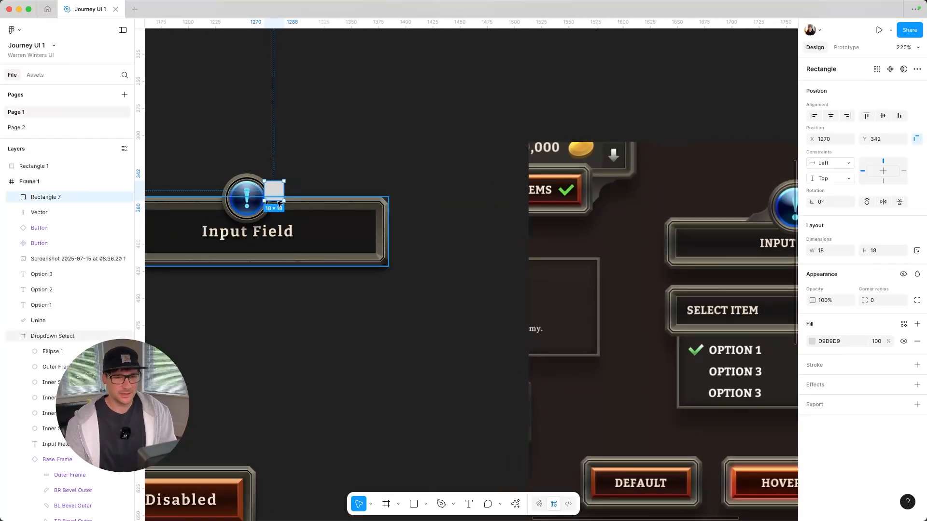
# - Reshape the square into a 28 × 18 right triangle by pulling its lower outer corner outward and deleting its upper outer corner
pyautogui.doubleClick(265, 192)
pyautogui.moveTo(283, 182)
pyautogui.mouseDown()
pyautogui.moveTo(302, 183)
pyautogui.moveTo(278, 182)
pyautogui.moveTo(296, 195)
pyautogui.mouseUp()
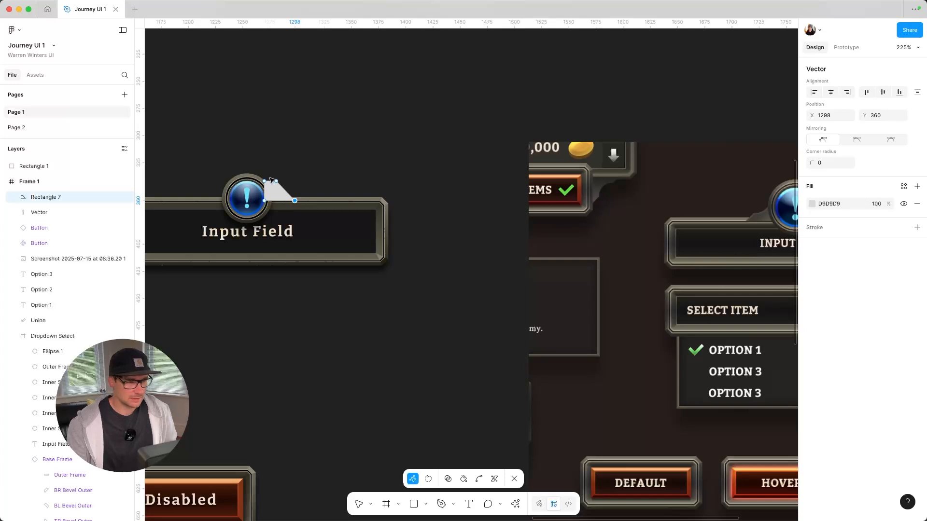
pyautogui.moveTo(273, 176); pyautogui.dragTo(280, 183)
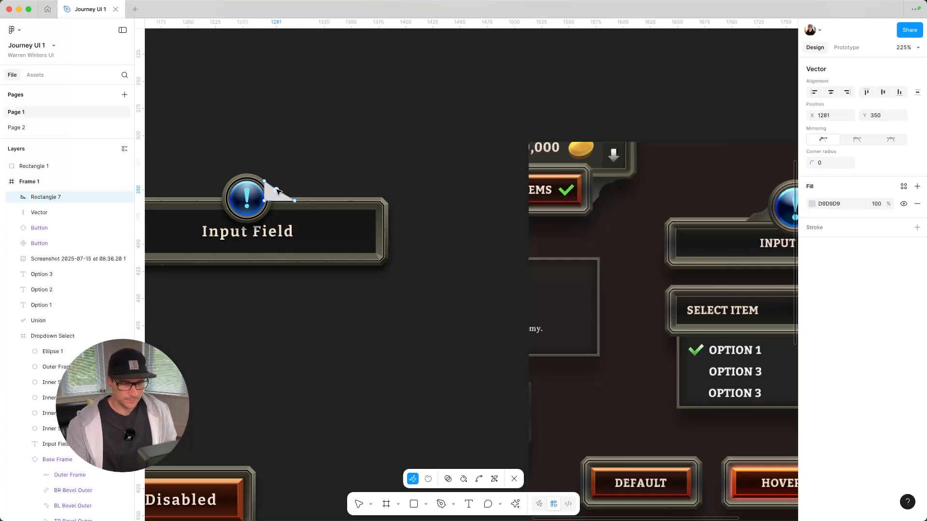
pyautogui.press('Delete')
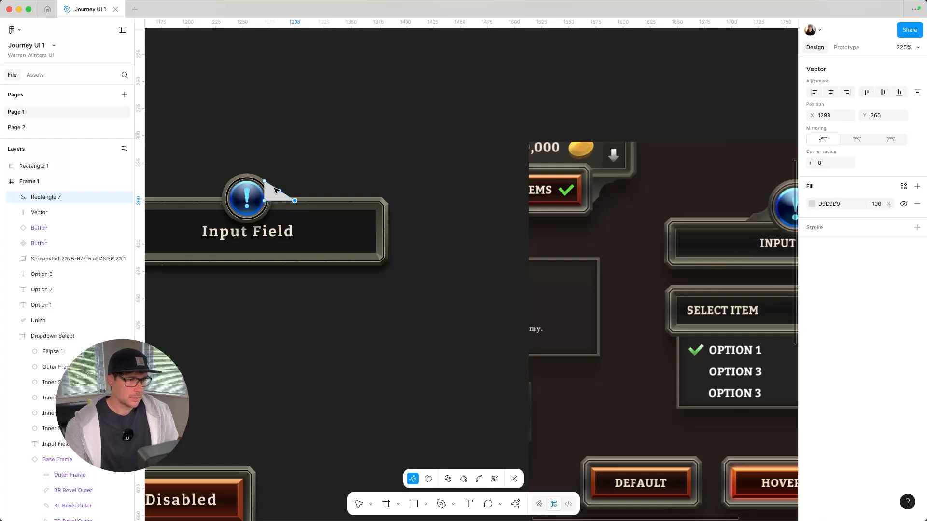
# - Draw a 20 × 20 circle overlapping the triangle's sloped edge at X 1270, Y 335
pyautogui.click(428, 505)
pyautogui.click(448, 449)
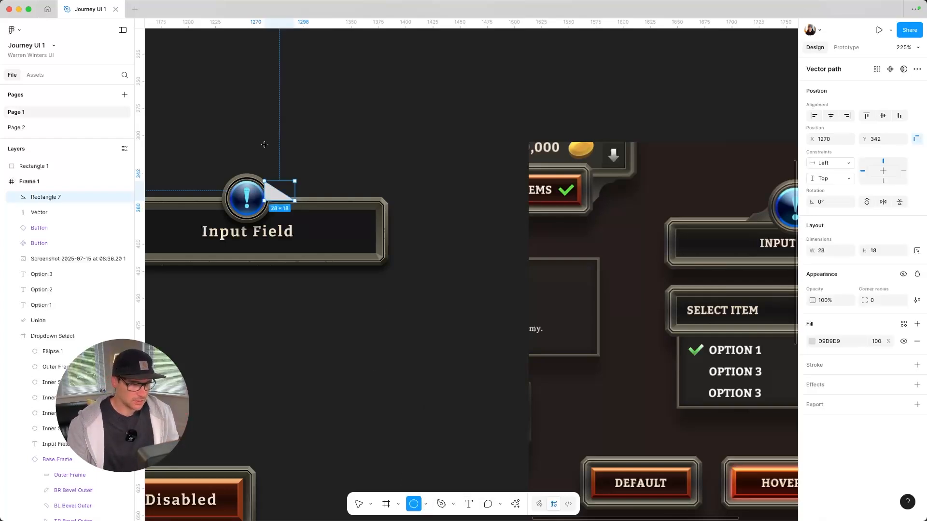
pyautogui.moveTo(279, 189)
pyautogui.mouseDown()
pyautogui.moveTo(290, 185)
pyautogui.moveTo(277, 189)
pyautogui.mouseUp()
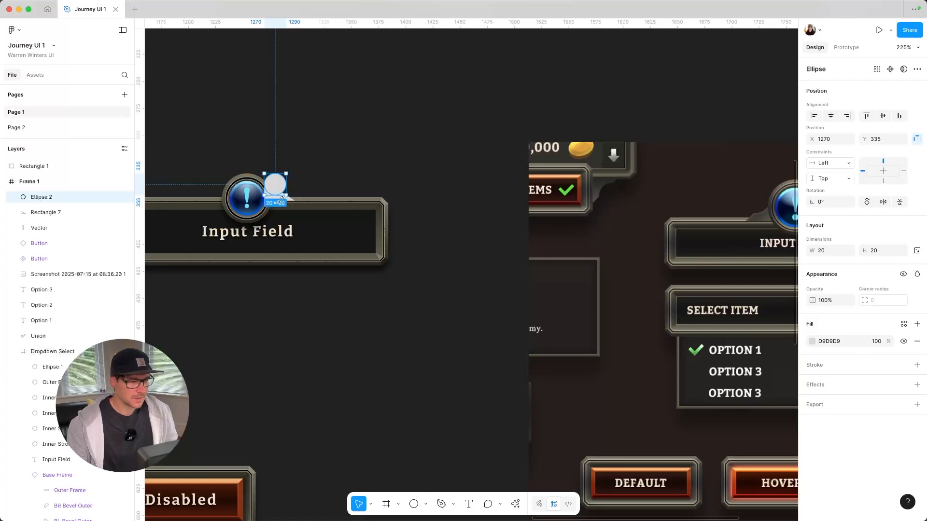
# - Subtract the circle from the triangle to cut a curved notch
pyautogui.keyDown('shift'); pyautogui.click(278, 203); pyautogui.keyUp('shift')
pyautogui.click(280, 199)
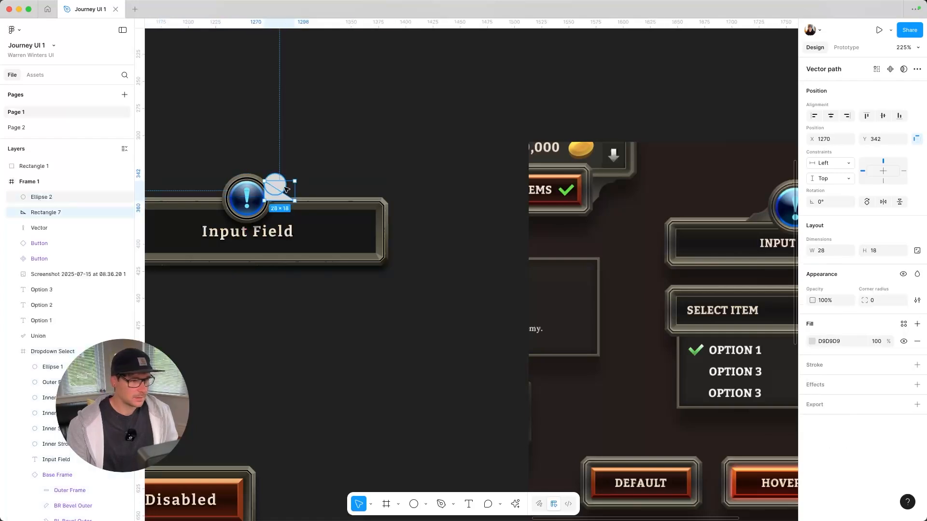
pyautogui.keyDown('shift'); pyautogui.click(277, 186); pyautogui.keyUp('shift')
pyautogui.click(907, 68)
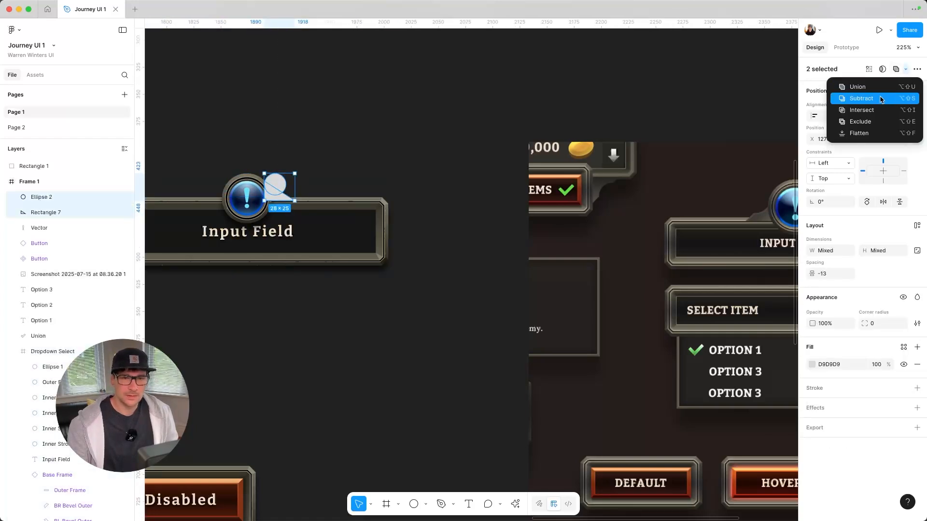
pyautogui.click(861, 98)
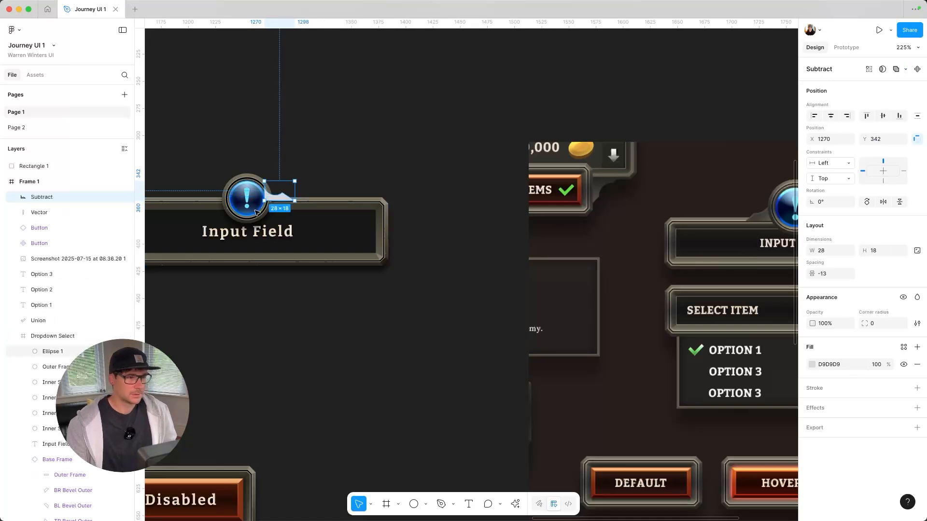
# - Move the cutting circle inside the subtracted shape up to Y 332
pyautogui.scroll(10, 256, 212)
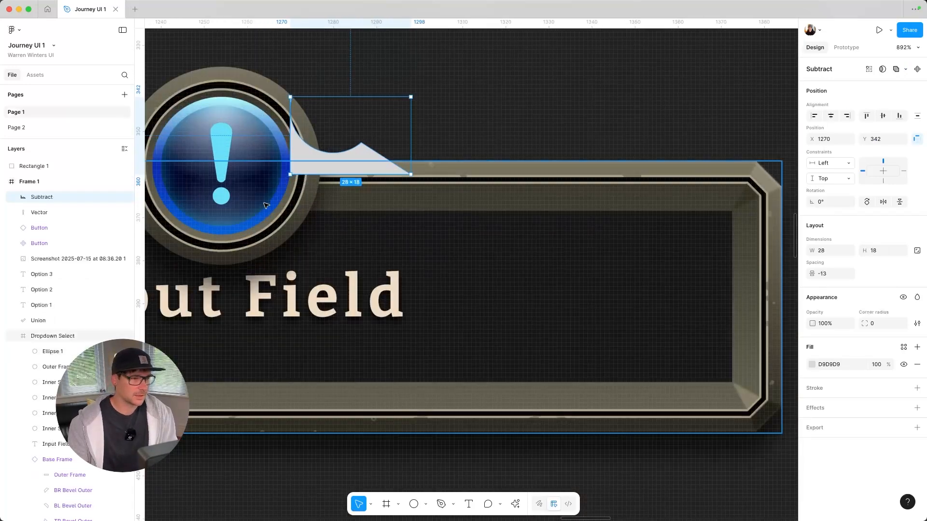
pyautogui.press('Return')
pyautogui.scroll(5, 285, 160)
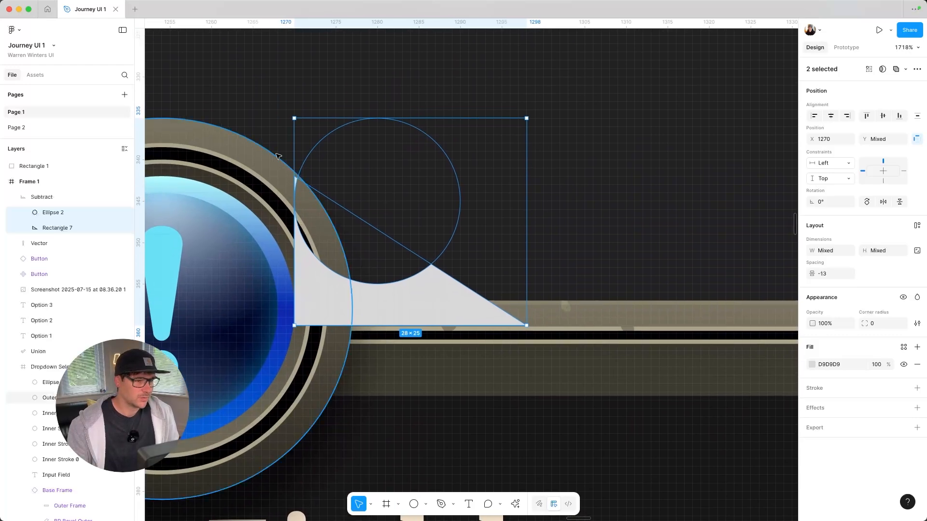
pyautogui.click(77, 213)
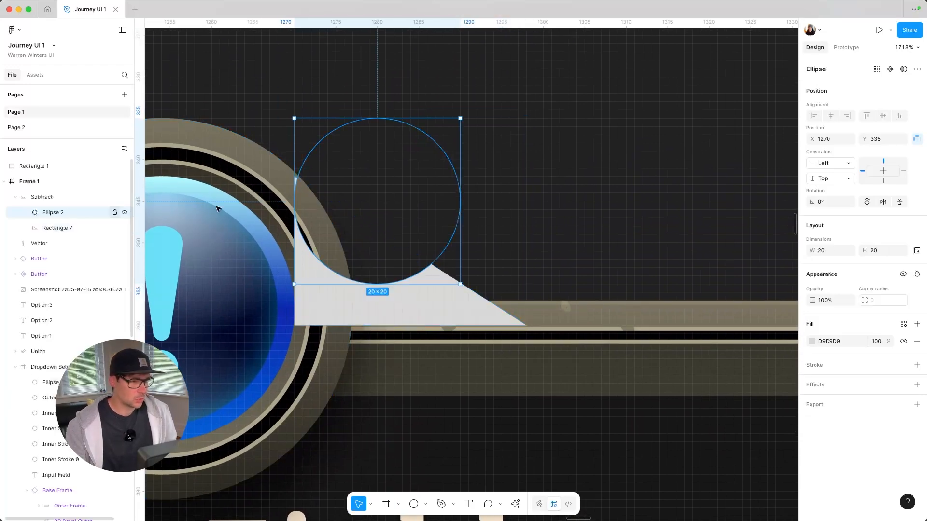
pyautogui.moveTo(354, 197); pyautogui.dragTo(355, 172)
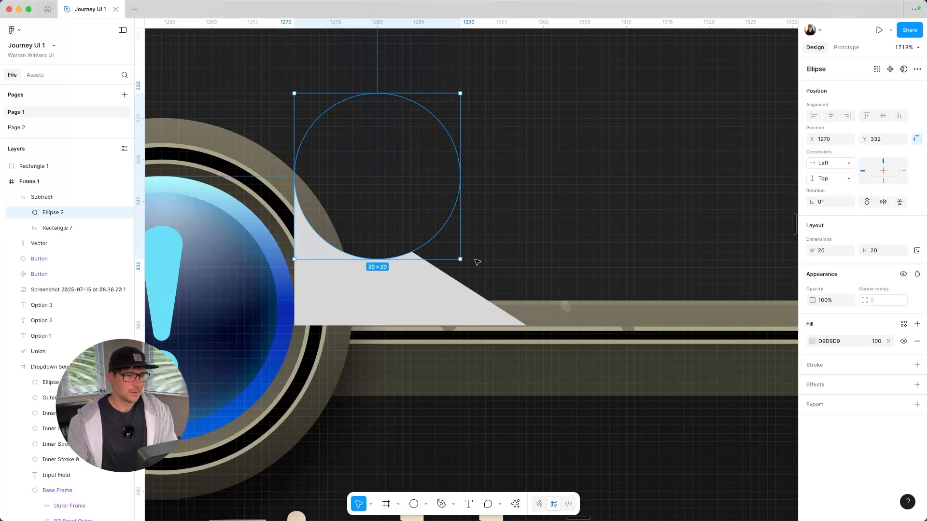
# - Try to nudge only the triangle inside the subtracted shape to X 1273, and undo it
pyautogui.press('Return')
pyautogui.press('Escape')
pyautogui.click(428, 298)
pyautogui.press('Right')
pyautogui.press('Right')
pyautogui.press('Right')
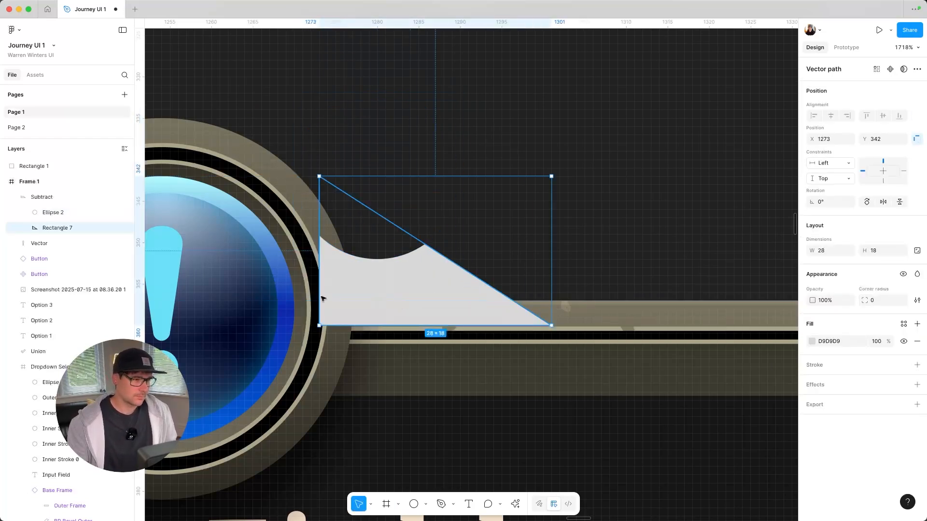
pyautogui.press('super+z')
# - Move the whole subtracted shape away from the orb to X 1272
pyautogui.click(54, 198)
pyautogui.press('Right')
pyautogui.press('Right')
pyautogui.press('Right')
pyautogui.press('Left')
pyautogui.press('Left')
pyautogui.press('Right')
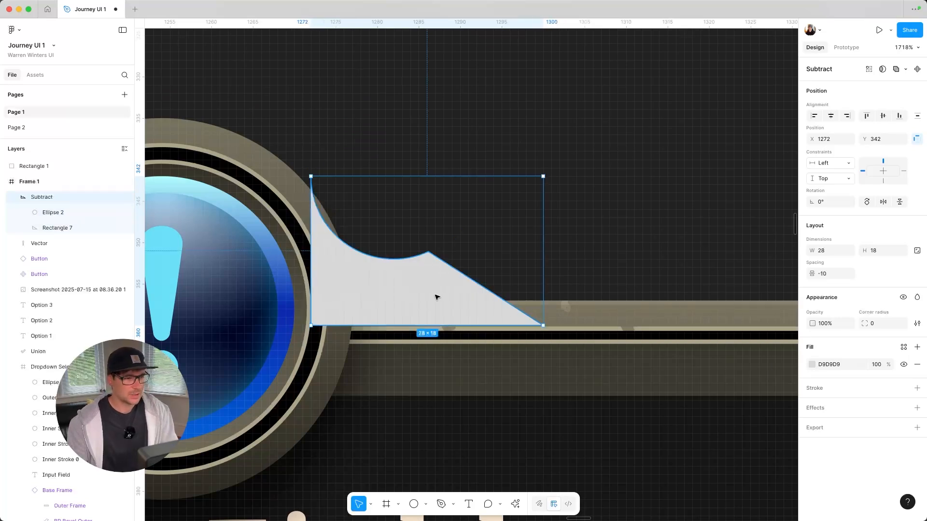
# - Move the triangle's top vertex onto the orb's outer ring edge at X 1267, Y 339
pyautogui.press('Return')
pyautogui.click(88, 227)
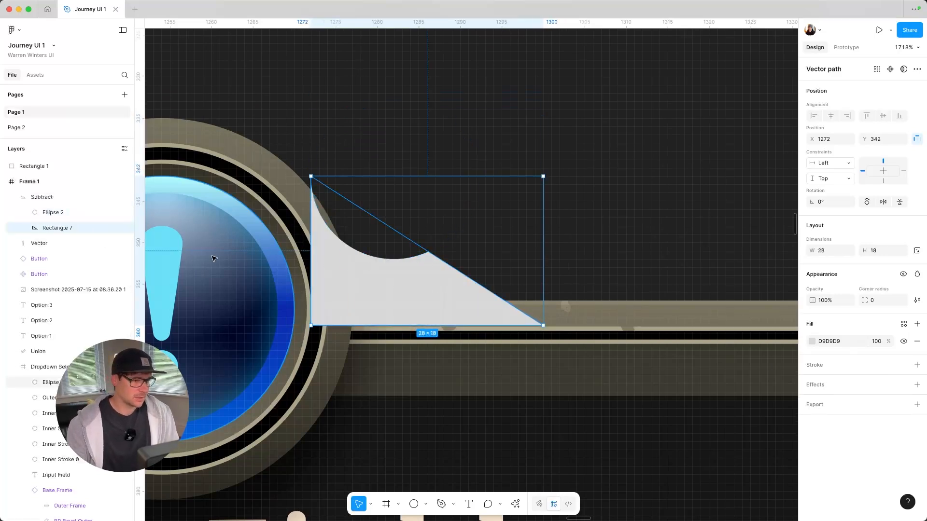
pyautogui.press('Return')
pyautogui.moveTo(311, 177); pyautogui.dragTo(262, 148)
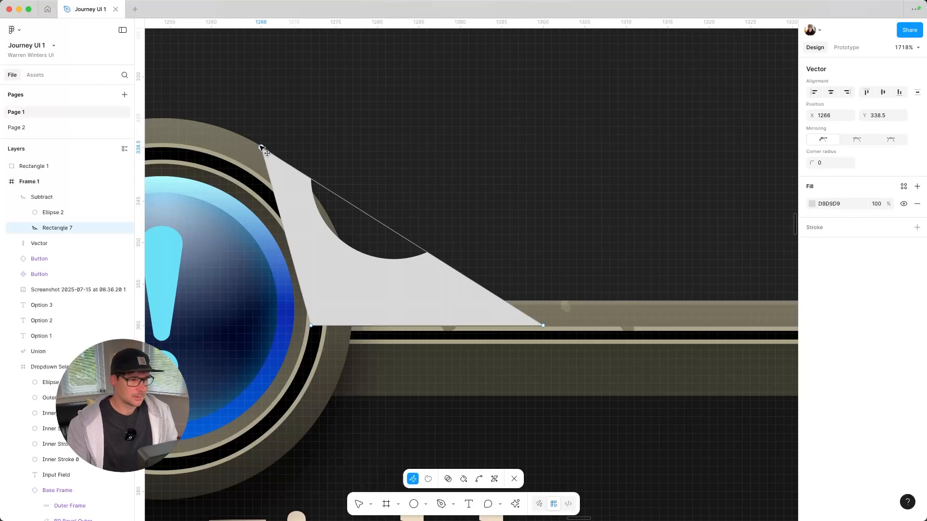
pyautogui.scroll(10, 248, 153)
pyautogui.moveTo(337, 125); pyautogui.dragTo(395, 154)
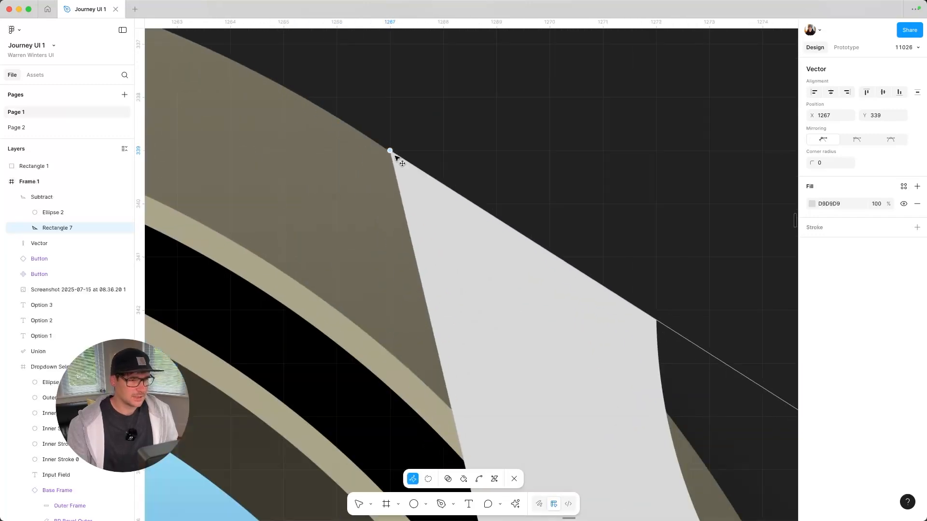
pyautogui.scroll(-10, 395, 155)
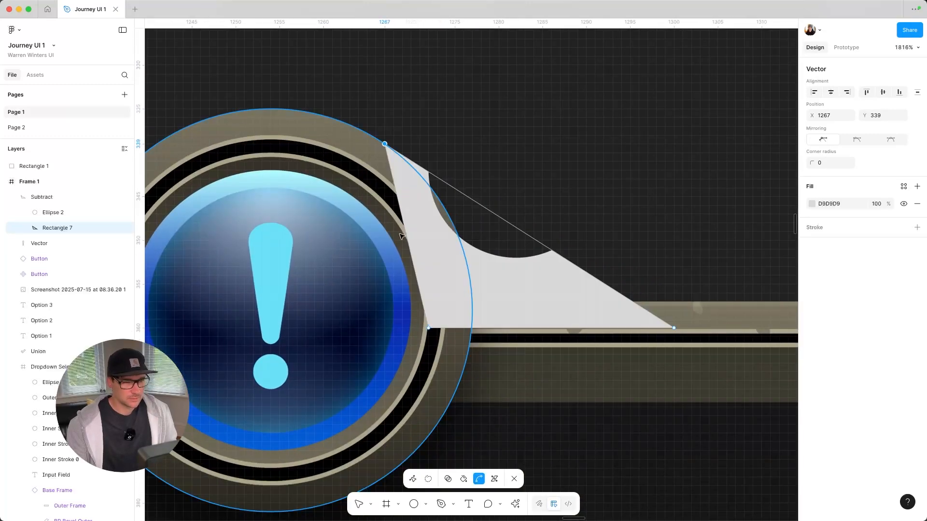
pyautogui.press('Escape')
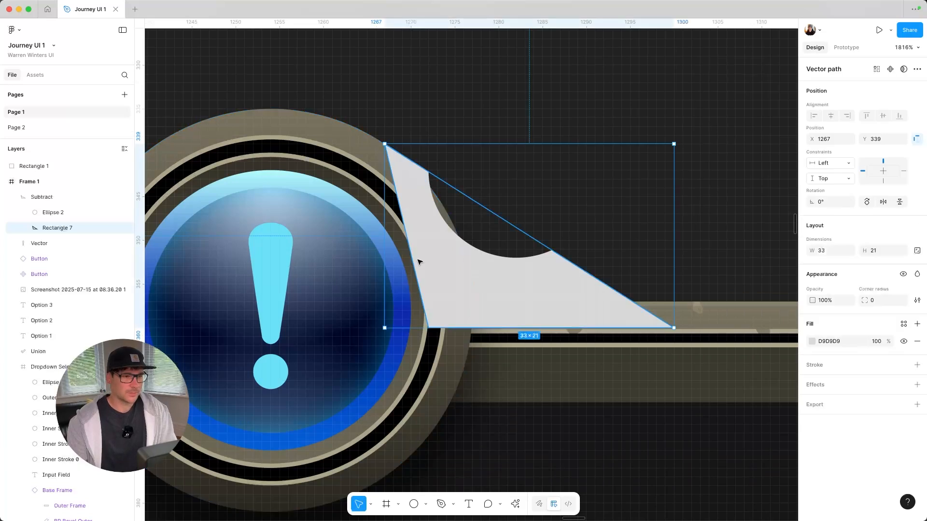
# - Move the cutting circle inside the subtracted shape to X 1274
pyautogui.click(503, 255)
pyautogui.moveTo(490, 250); pyautogui.dragTo(511, 250)
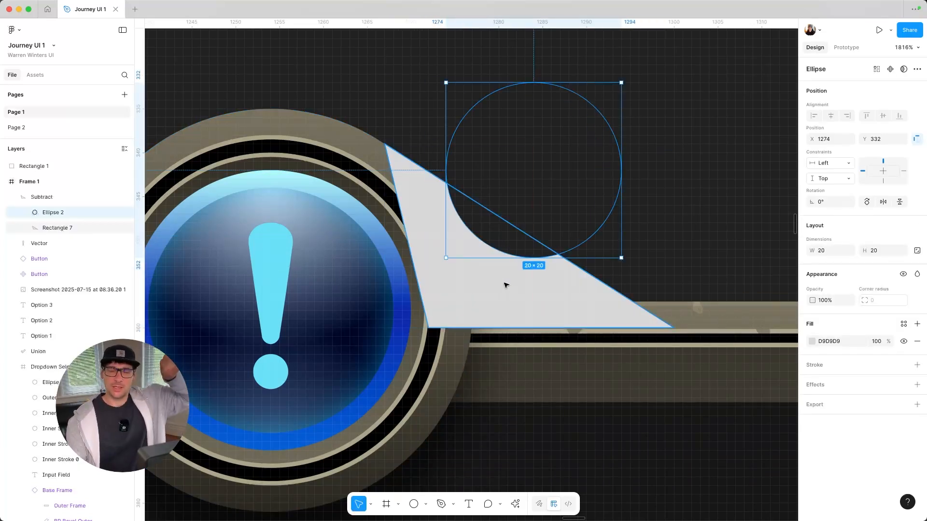
pyautogui.scroll(-10, 603, 288)
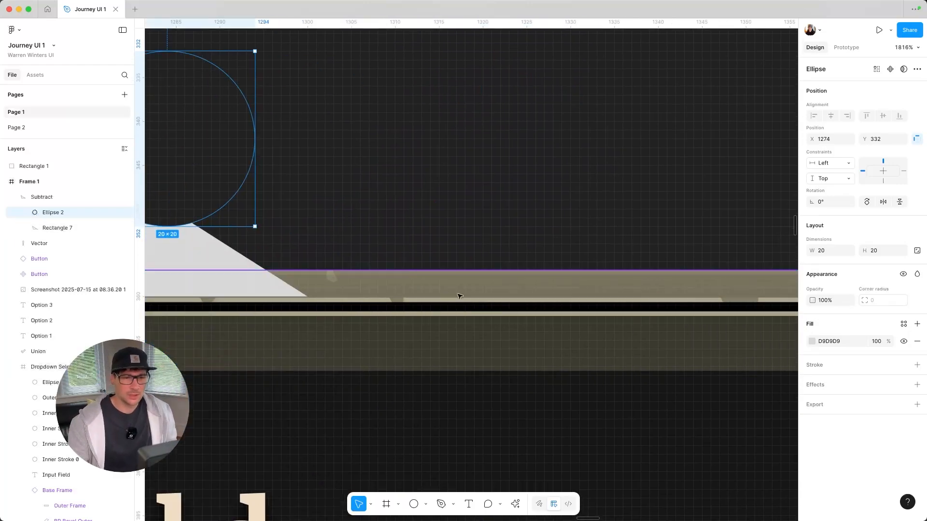
# - Examine the curved trim beside the orb in the reference design against the subtracted shape
pyautogui.hscroll(10, 301, 238)
pyautogui.hscroll(10, 537, 272)
pyautogui.scroll(-3, 537, 271)
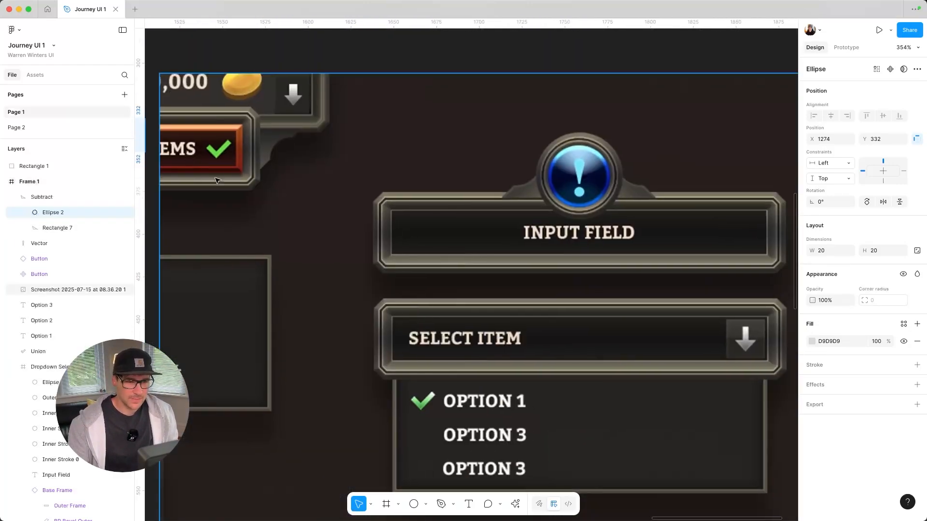
pyautogui.hscroll(-15, 386, 248)
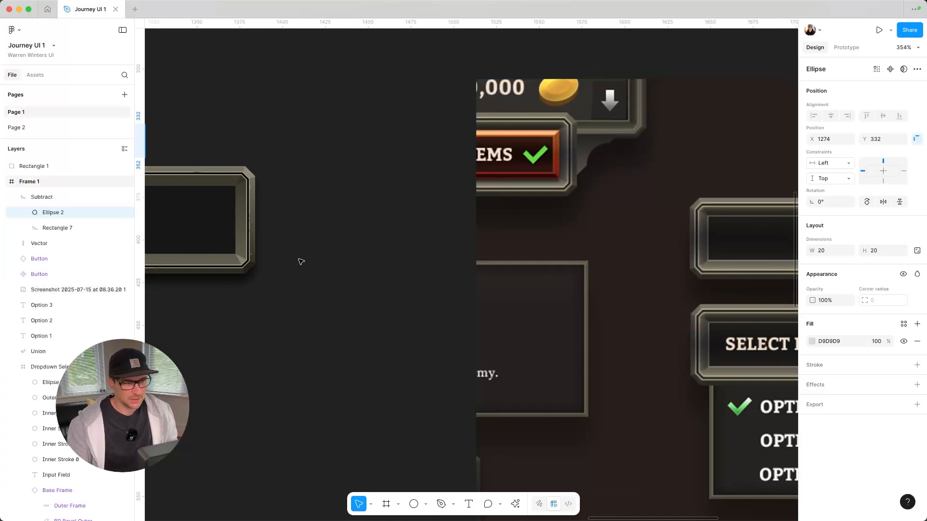
pyautogui.press('Return')
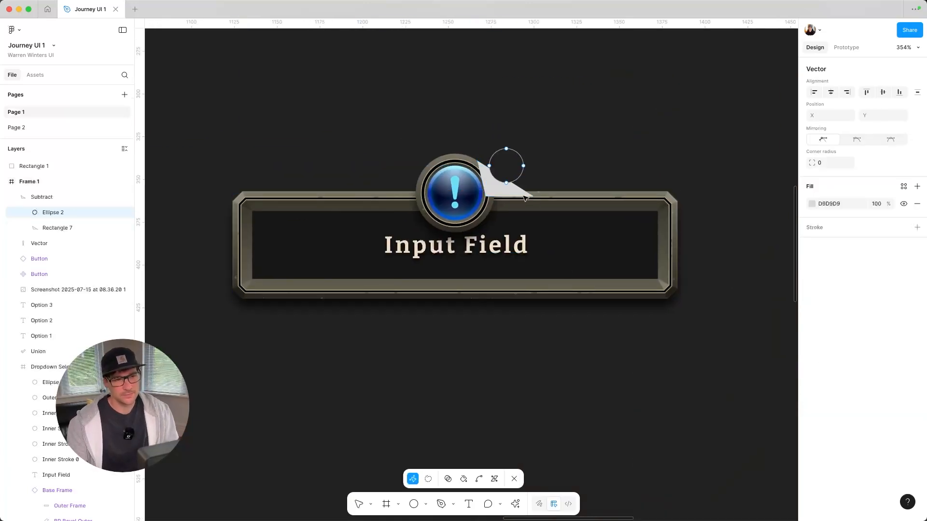
pyautogui.press('Escape')
pyautogui.press('Escape')
# - Change the subtracted shape's fill to a linear gradient with its 0% stop sampled from the reference design as 514E42
pyautogui.click(503, 189)
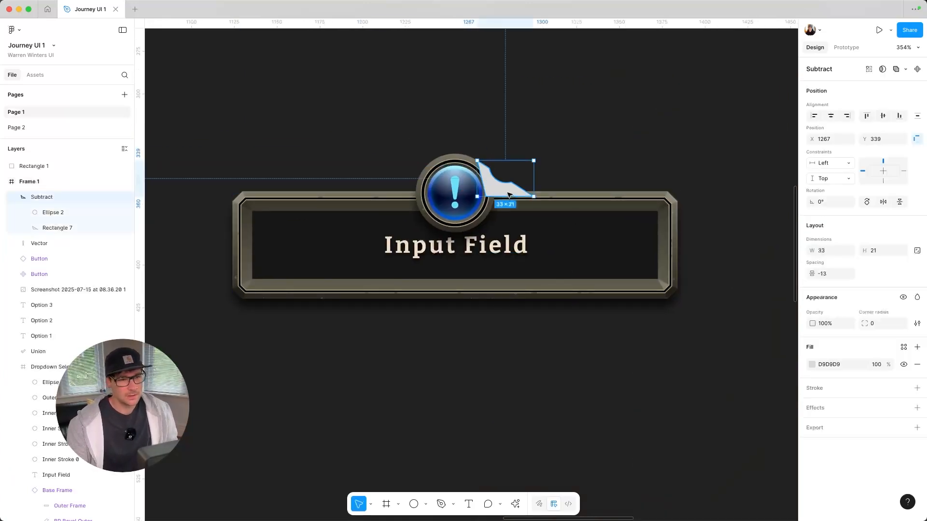
pyautogui.moveTo(602, 235); pyautogui.dragTo(383, 241)
pyautogui.scroll(-4, 417, 271)
pyautogui.scroll(-1, 419, 272)
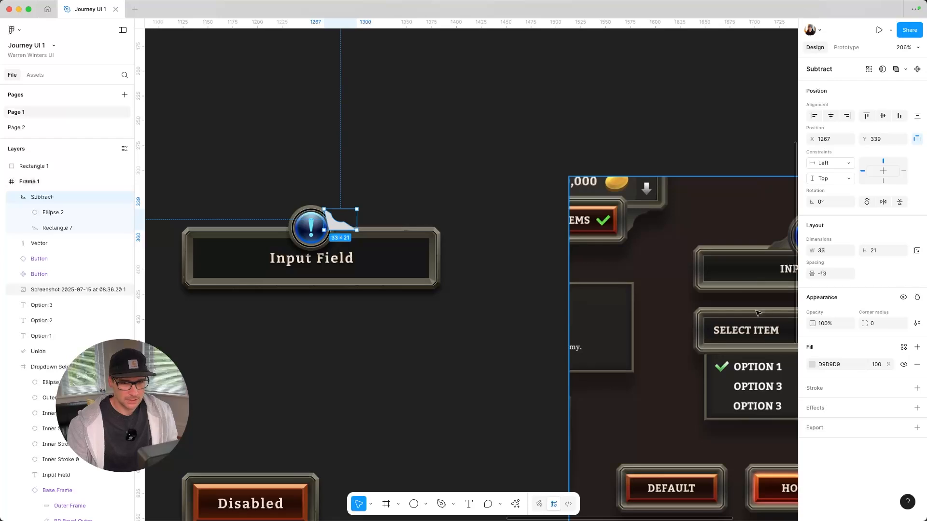
pyautogui.click(813, 365)
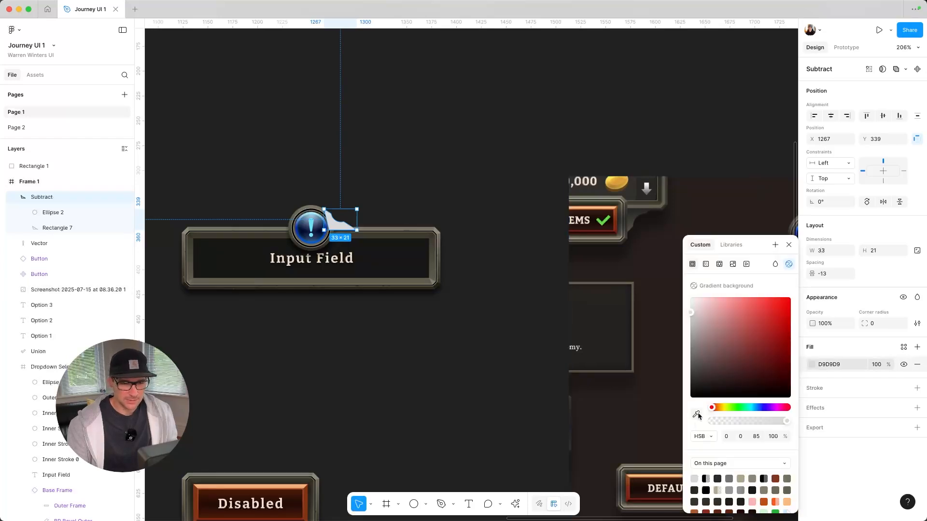
pyautogui.moveTo(651, 393); pyautogui.dragTo(569, 280)
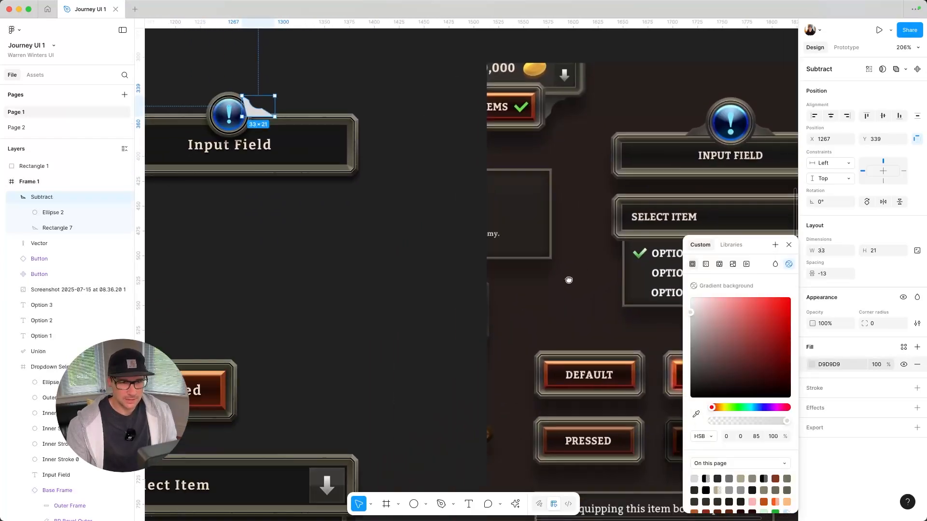
pyautogui.click(705, 264)
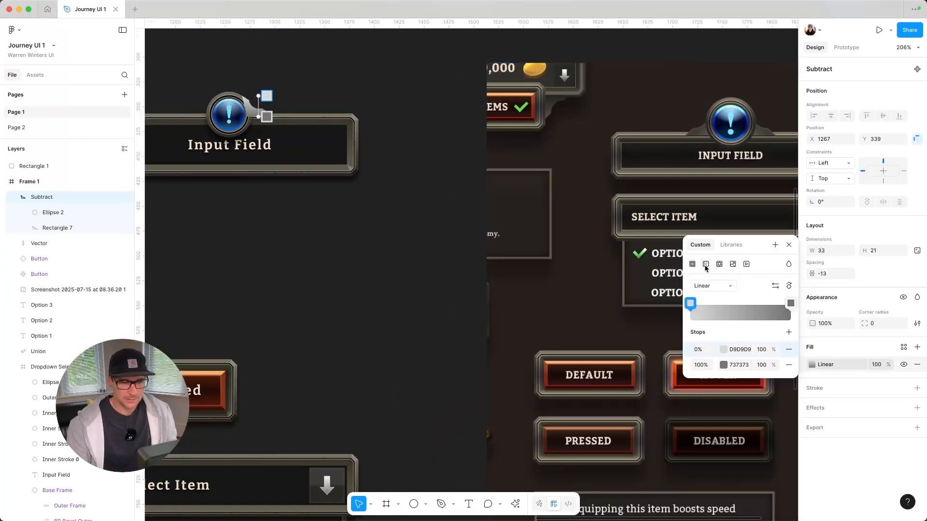
pyautogui.click(723, 350)
pyautogui.press('i')
pyautogui.click(708, 148)
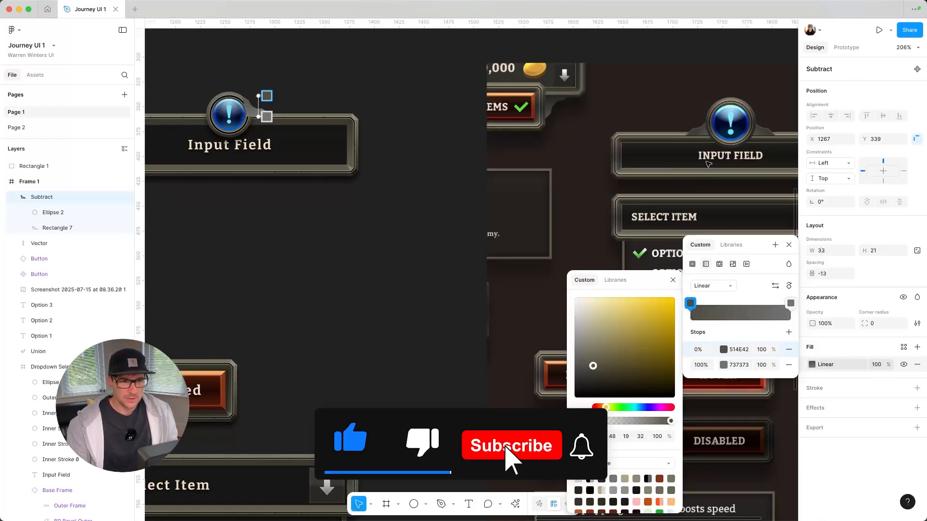
# - Sample 3E3C36 from the reference trim for the gradient's 100% stop and close the colour settings
pyautogui.click(790, 303)
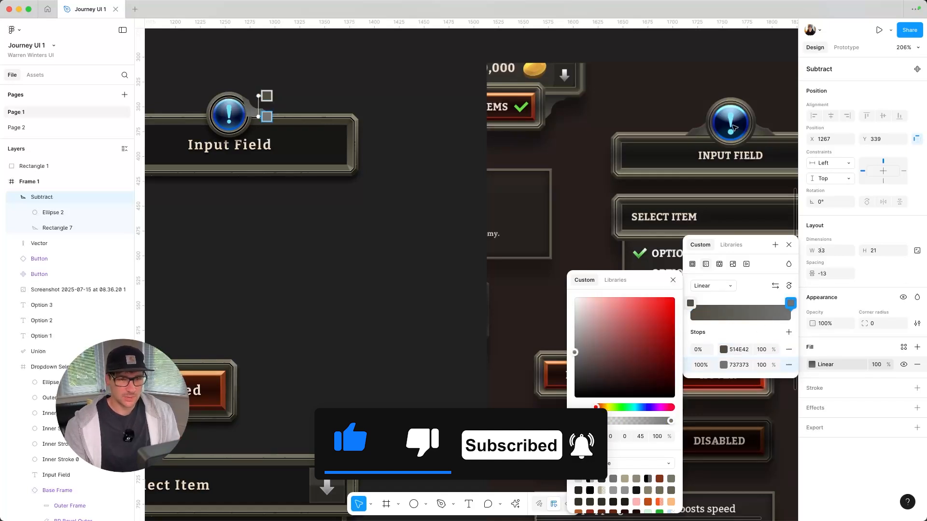
pyautogui.press('i')
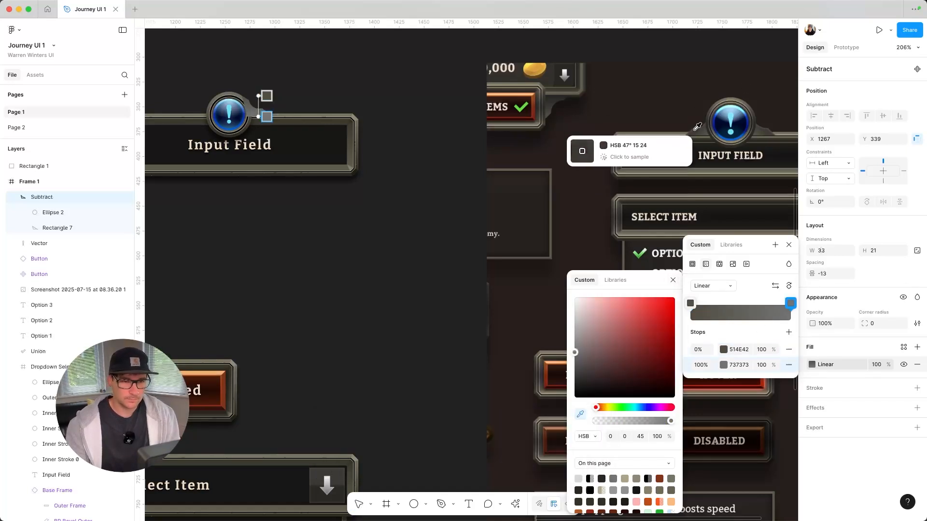
pyautogui.click(696, 130)
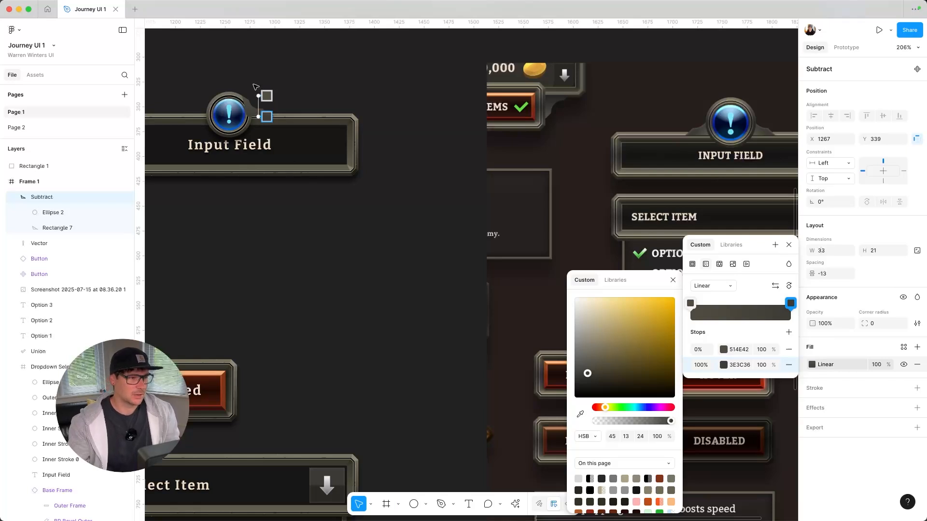
pyautogui.click(252, 107)
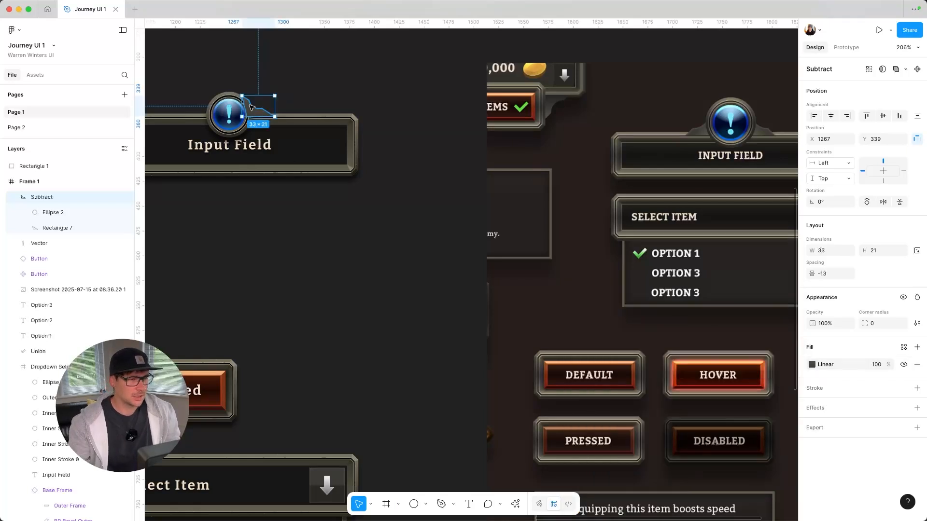
# - Try to cut the subtracted shape and place it behind the Input Field's frame in the layer order
pyautogui.click(15, 197)
pyautogui.moveTo(47, 198)
pyautogui.mouseDown()
pyautogui.moveTo(47, 322)
pyautogui.moveTo(51, 184)
pyautogui.moveTo(57, 198)
pyautogui.mouseUp()
pyautogui.press('super+x')
pyautogui.click(52, 336)
pyautogui.press('super+v')
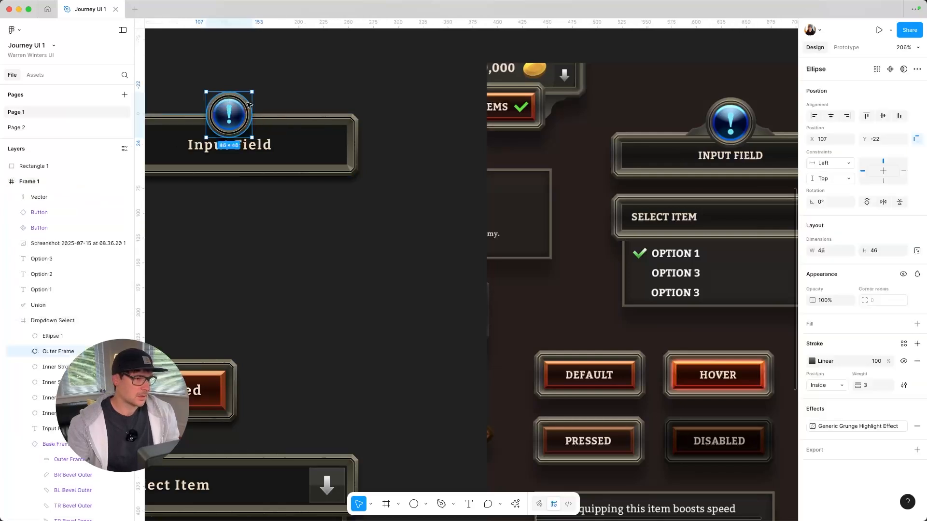
pyautogui.moveTo(45, 353); pyautogui.dragTo(40, 323)
# - Try to reposition the subtracted shape against the orb's ring at about X 1271, Y 343
pyautogui.moveTo(228, 150); pyautogui.dragTo(263, 99)
pyautogui.scroll(5, 263, 99)
pyautogui.moveTo(261, 141); pyautogui.dragTo(324, 192)
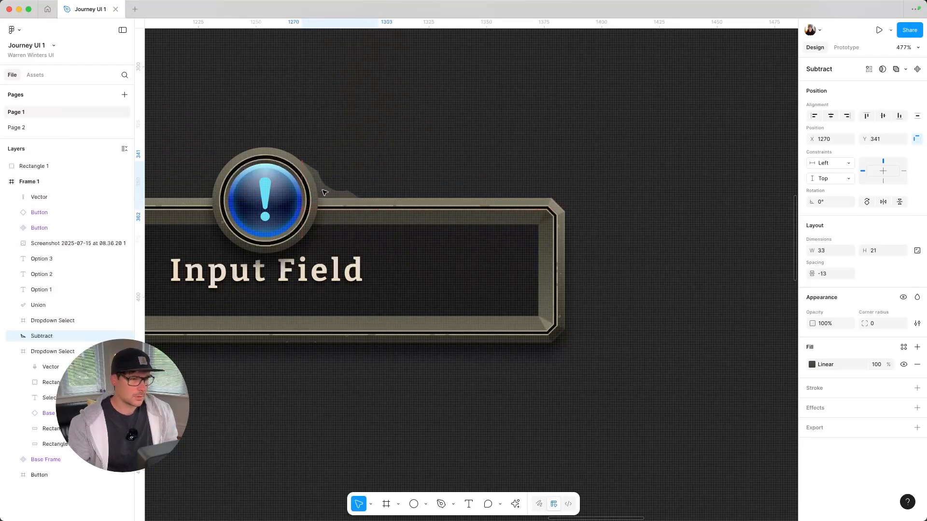
pyautogui.scroll(5, 325, 192)
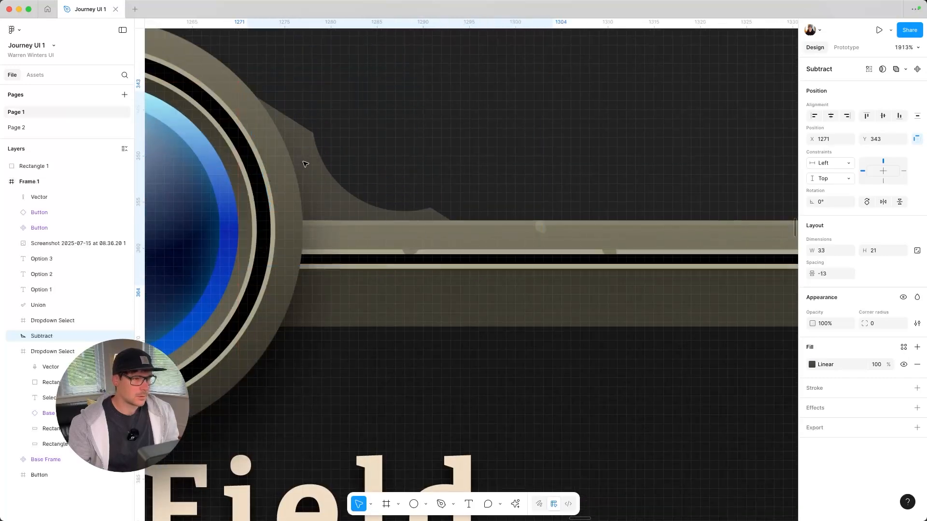
pyautogui.moveTo(310, 164); pyautogui.dragTo(308, 155)
# - Undo the subtracted shape's repositioning, relayering and cutting
pyautogui.press('super+z')
pyautogui.press('super+z')
pyautogui.press('super+z')
pyautogui.press('super+z')
pyautogui.press('super+z')
pyautogui.press('super+z')
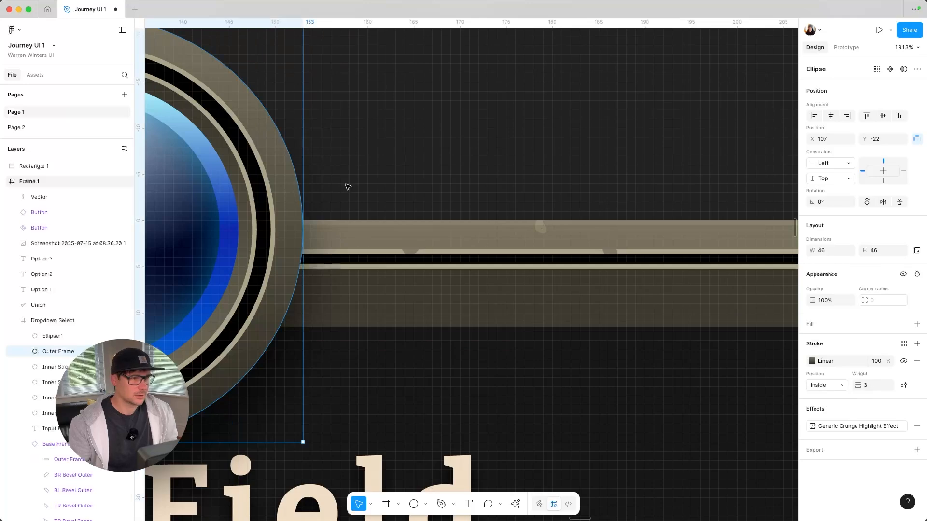
pyautogui.press('super+z')
pyautogui.scroll(-5, 349, 187)
pyautogui.press('super+z')
pyautogui.scroll(3, 348, 186)
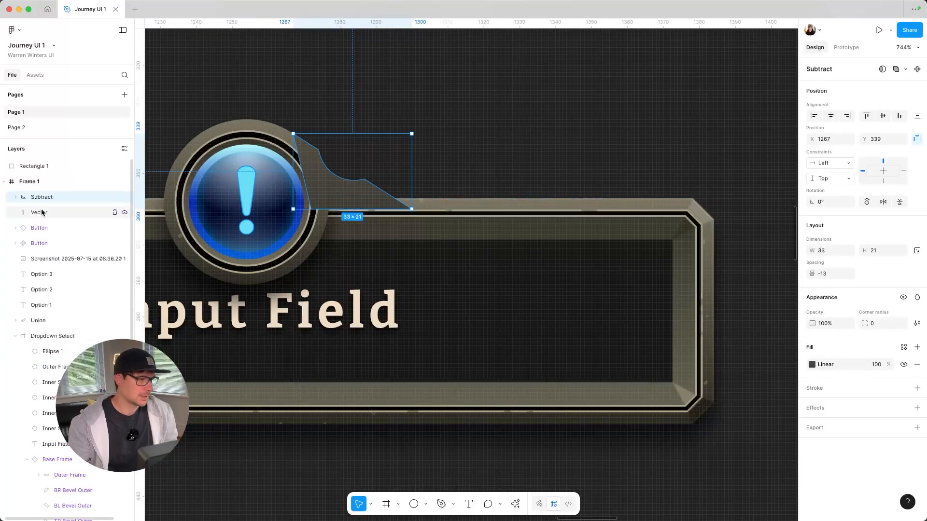
# - Move the subtracted shape's layer directly below the Input Field's Dropdown Select frame, between the two Dropdown Select frames
pyautogui.click(15, 336)
pyautogui.moveTo(44, 198); pyautogui.dragTo(48, 343)
pyautogui.click(474, 174)
pyautogui.click(364, 187)
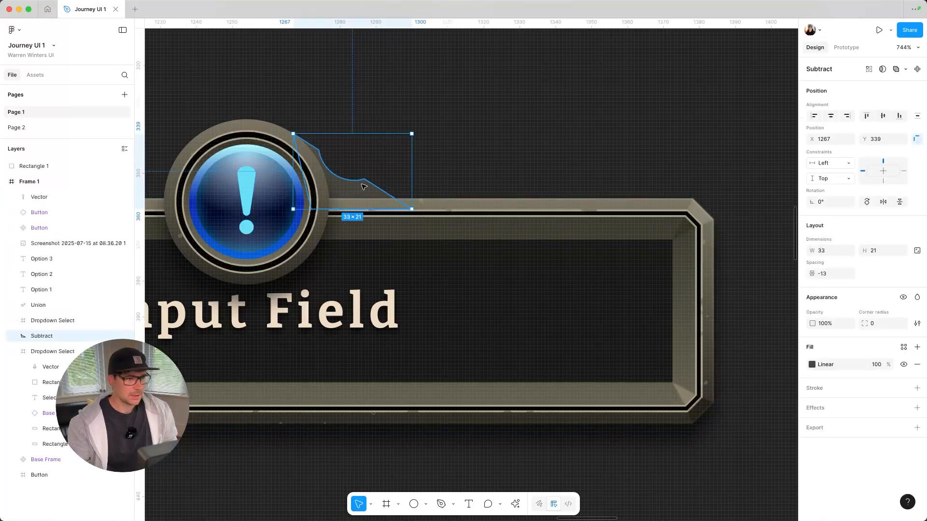
# - Rename the subtracted shape's layer as Panel Trim 1
pyautogui.rightClick(55, 335)
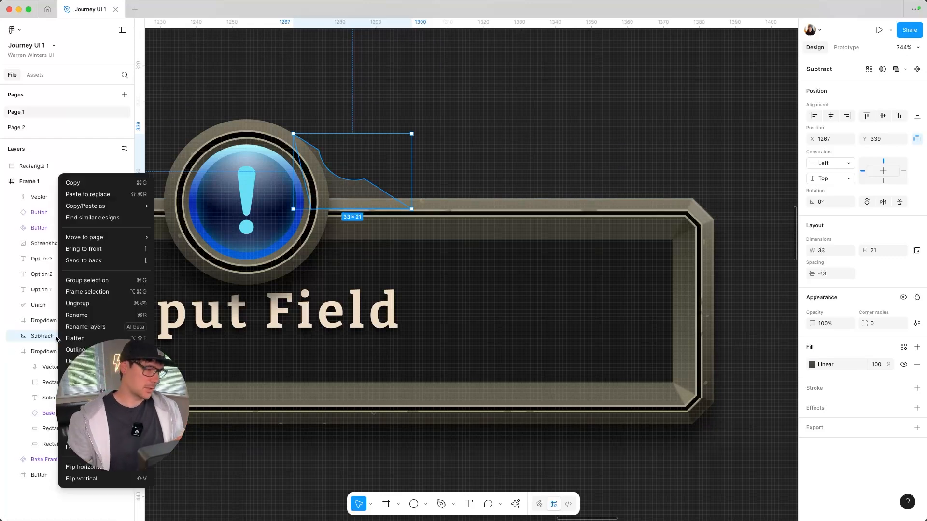
pyautogui.press('Escape')
pyautogui.doubleClick(47, 337)
pyautogui.write('Panel Trim')
pyautogui.press('Return')
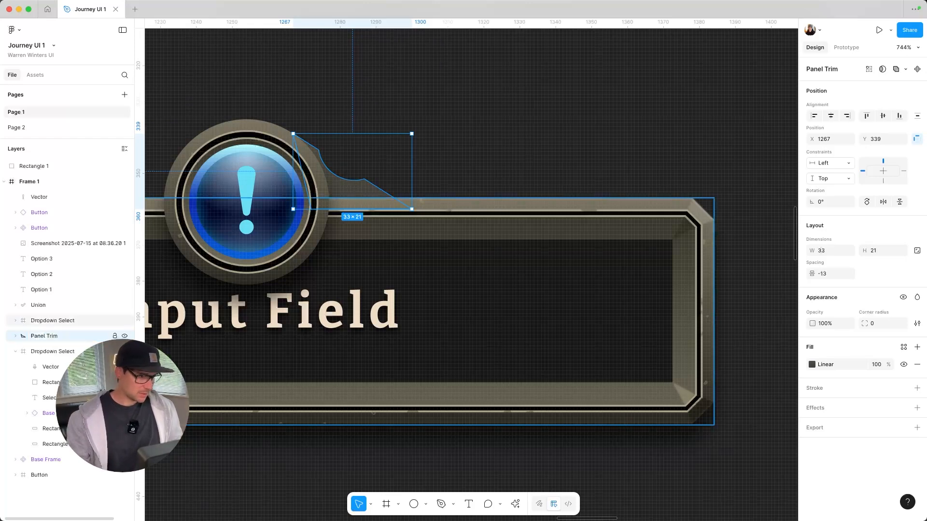
pyautogui.doubleClick(64, 334)
pyautogui.press('Right')
pyautogui.write('1')
pyautogui.press('Return')
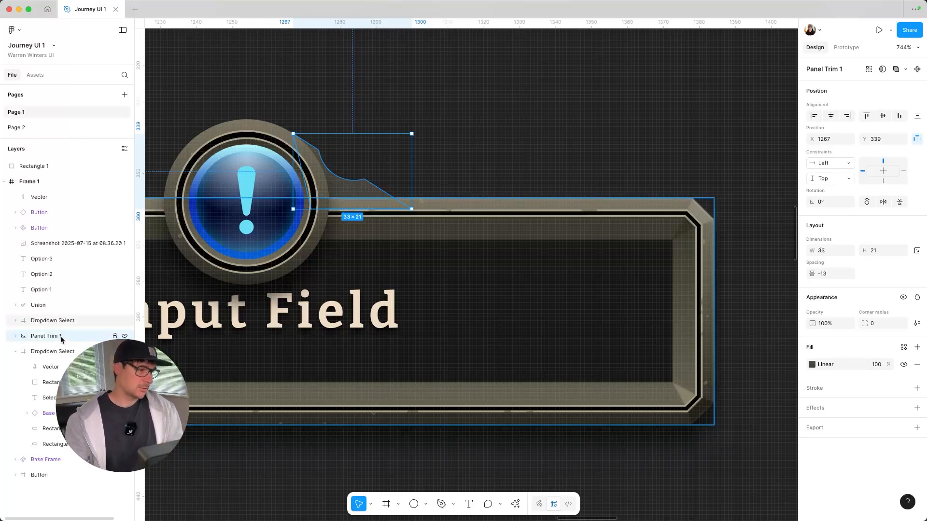
# - Turn Panel Trim 1 into a component and move it above the Input Field to X 1267, Y 289
pyautogui.rightClick(63, 336)
pyautogui.click(93, 393)
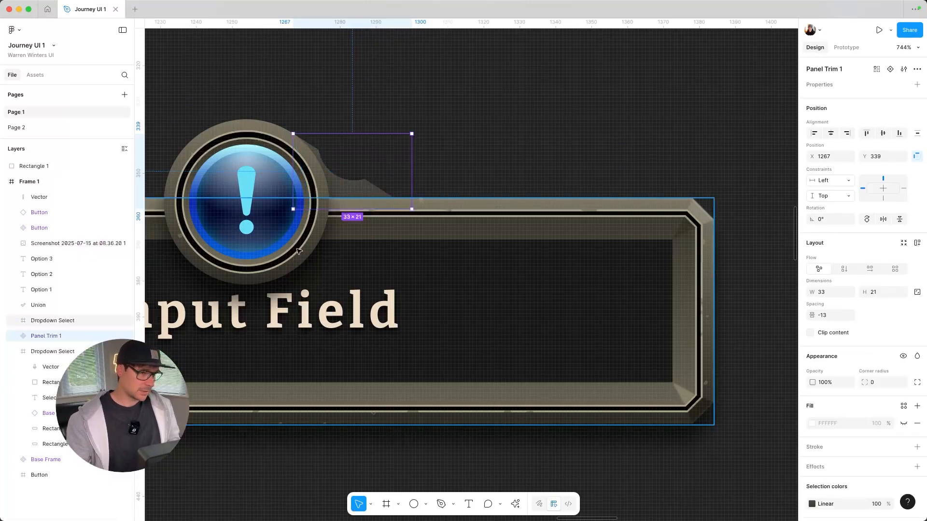
pyautogui.moveTo(361, 188); pyautogui.dragTo(342, 71)
pyautogui.scroll(-1, 361, 143)
pyautogui.scroll(-5, 361, 160)
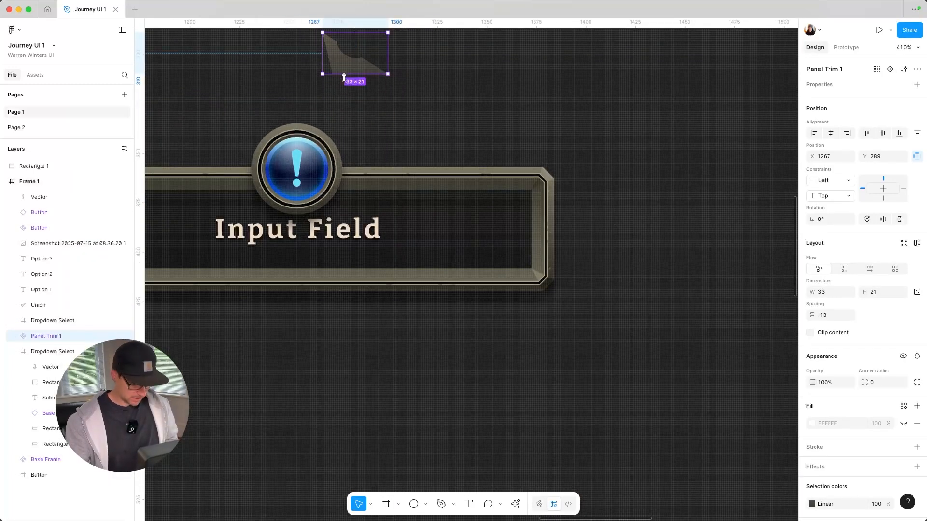
# - Place an instance of the trim component between the orb and the frame at X 1268, Y 340
pyautogui.hotkey('shift', 'd')
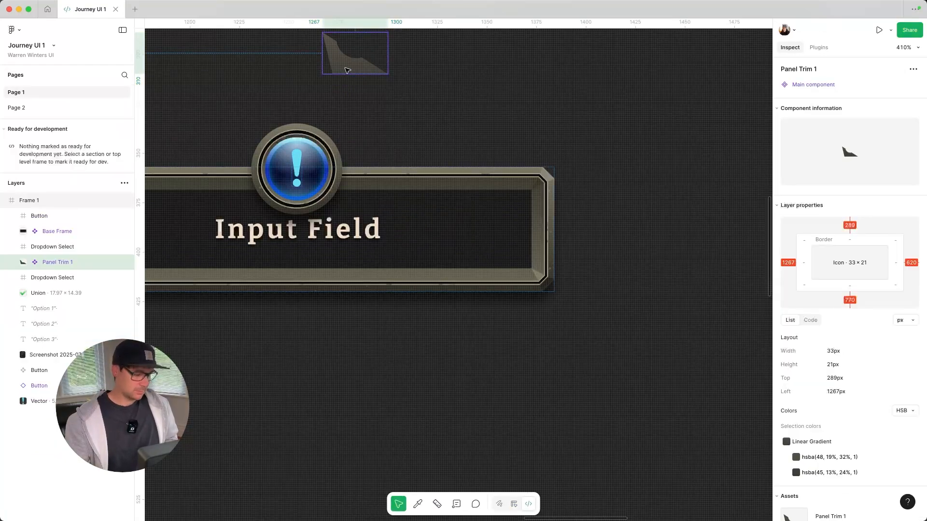
pyautogui.hotkey('shift', 'd')
pyautogui.moveTo(348, 67); pyautogui.dragTo(360, 169)
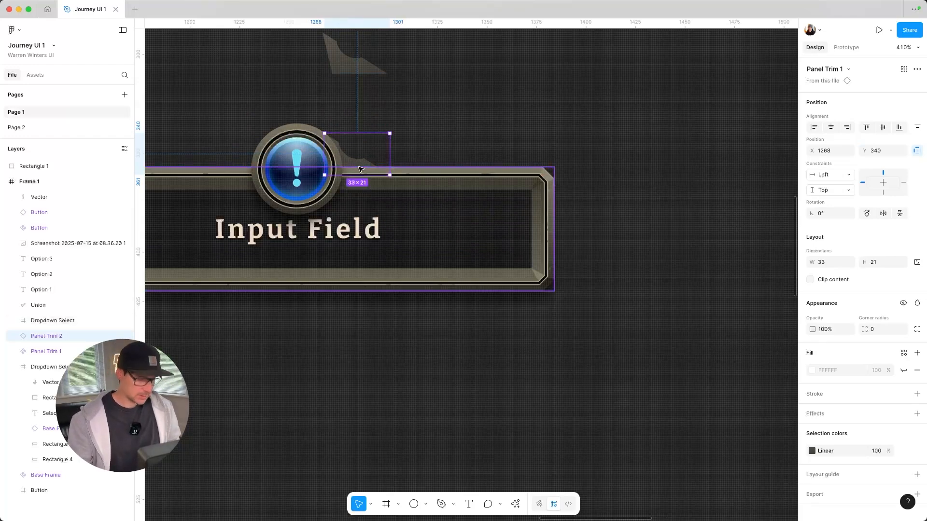
# - Duplicate the trim instance, flip it horizontally and place it on the orb's opposite side at X 1207, Y 340
pyautogui.press('super+d')
pyautogui.hotkey('shift', 'h')
pyautogui.moveTo(363, 259); pyautogui.dragTo(244, 159)
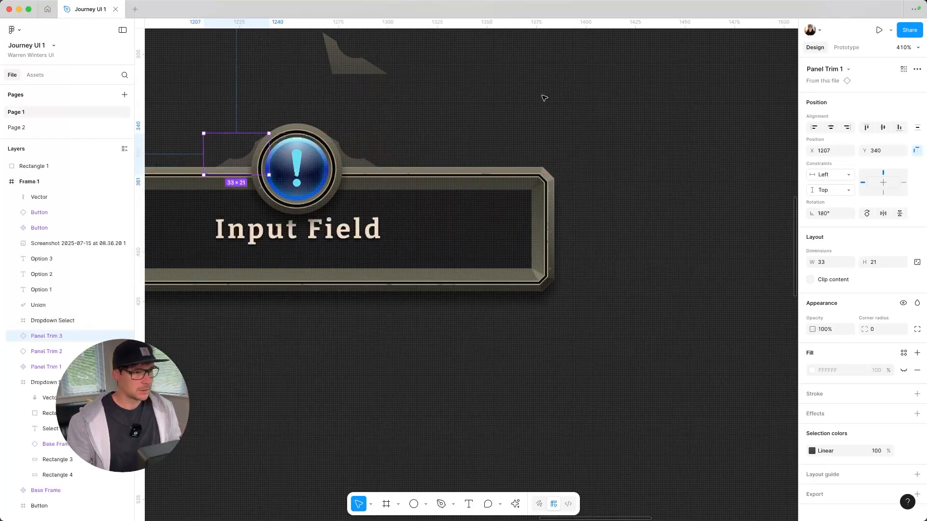
pyautogui.click(543, 97)
# - Add a 0.5 inside stroke to the subtracted shape within the main Panel Trim 1 component
pyautogui.scroll(-5, 550, 145)
pyautogui.hscroll(2, 565, 319)
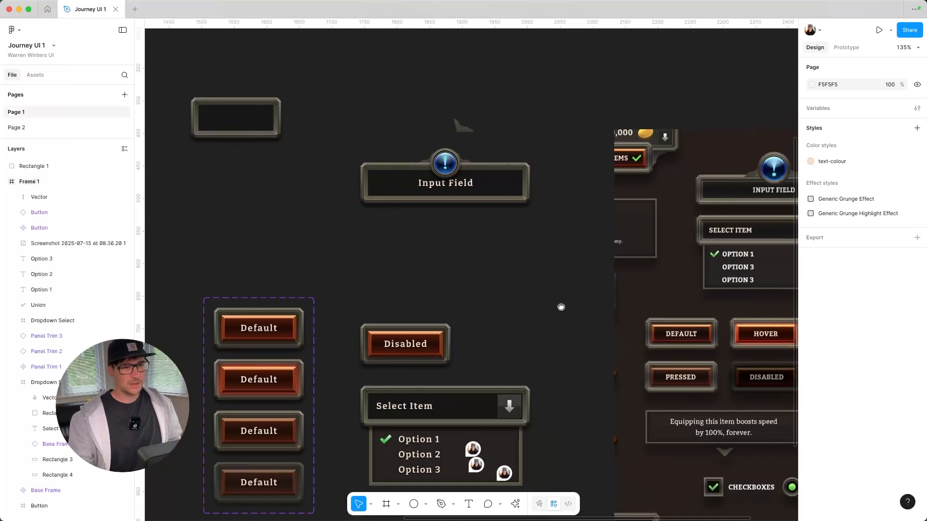
pyautogui.hscroll(6, 516, 317)
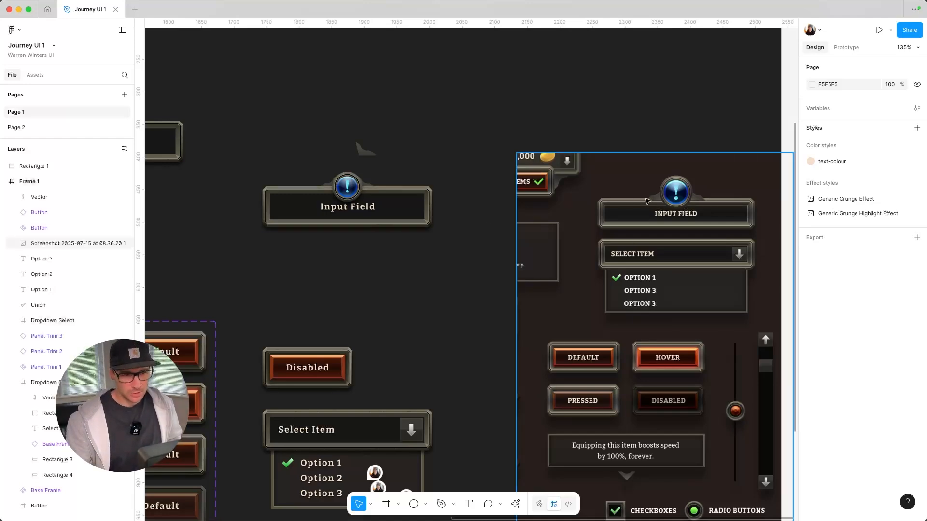
pyautogui.scroll(10, 358, 196)
pyautogui.click(425, 134)
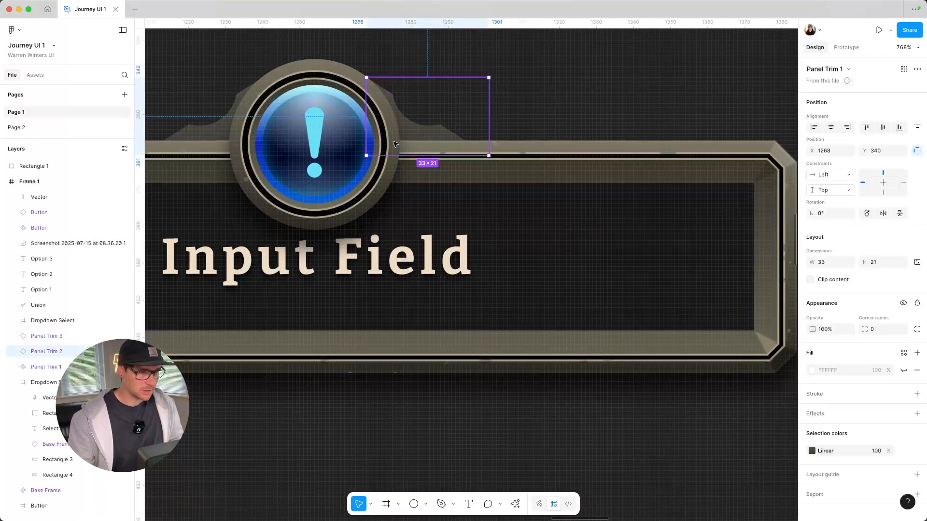
pyautogui.click(45, 366)
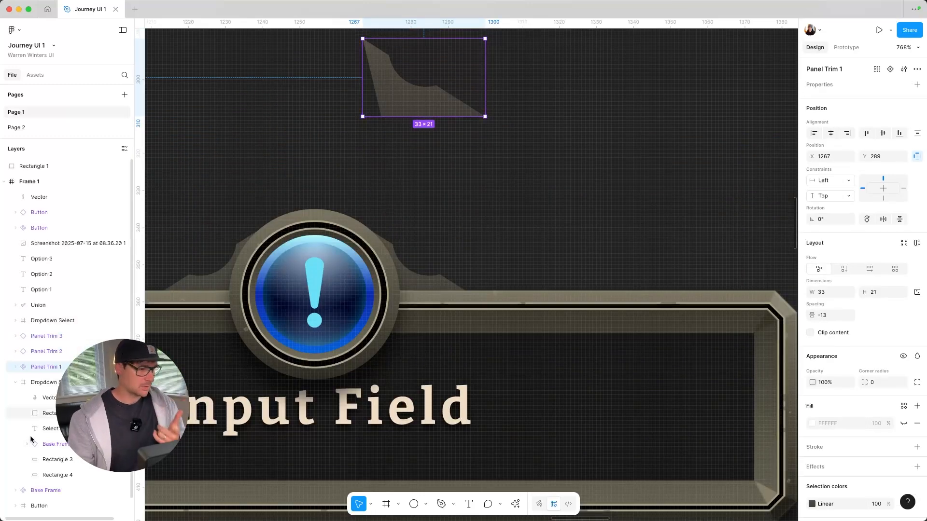
pyautogui.click(16, 367)
pyautogui.click(44, 388)
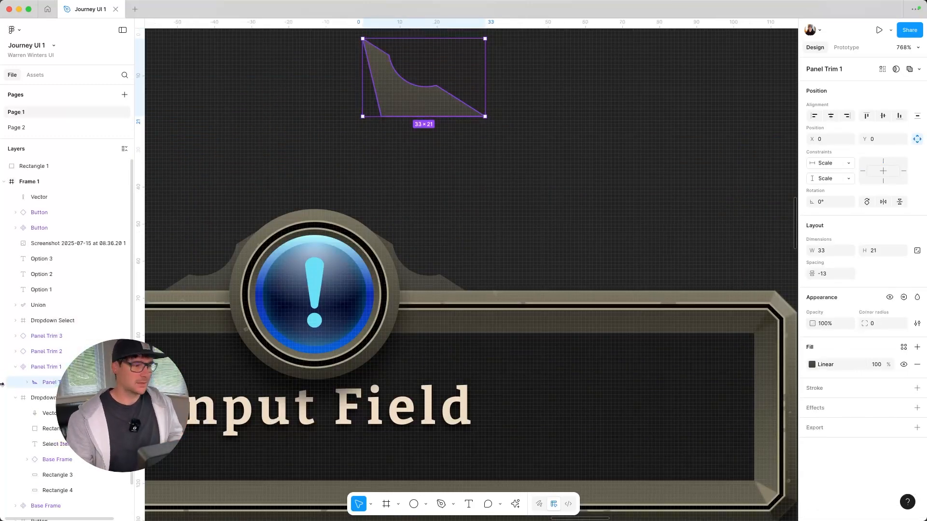
pyautogui.click(27, 383)
pyautogui.click(63, 398)
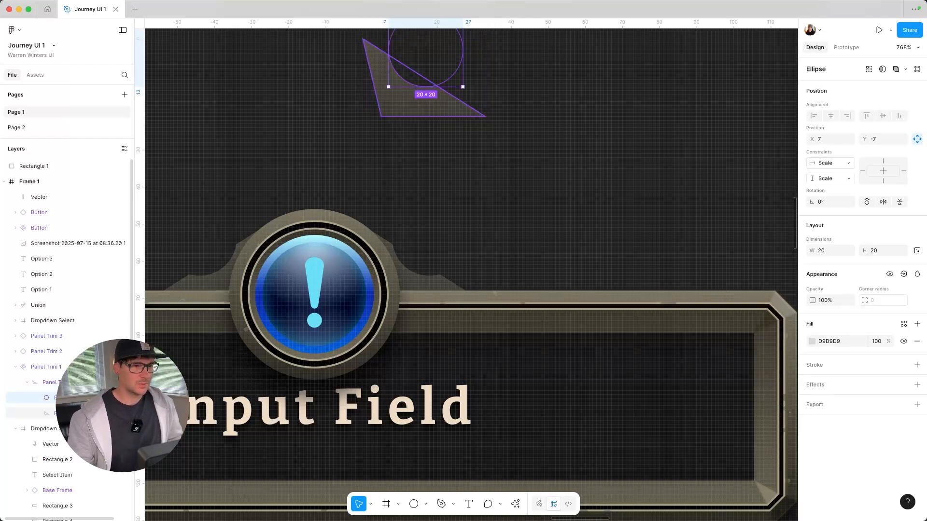
pyautogui.click(27, 383)
pyautogui.click(48, 383)
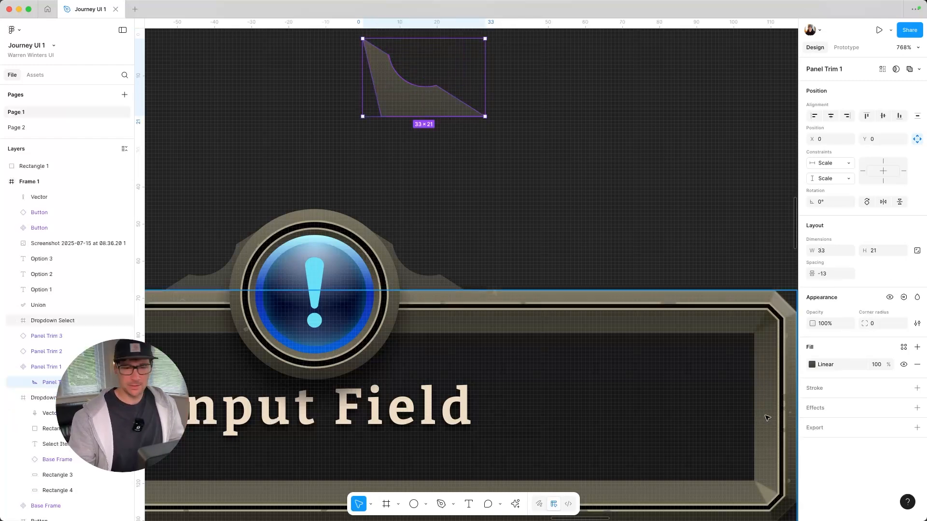
pyautogui.click(915, 391)
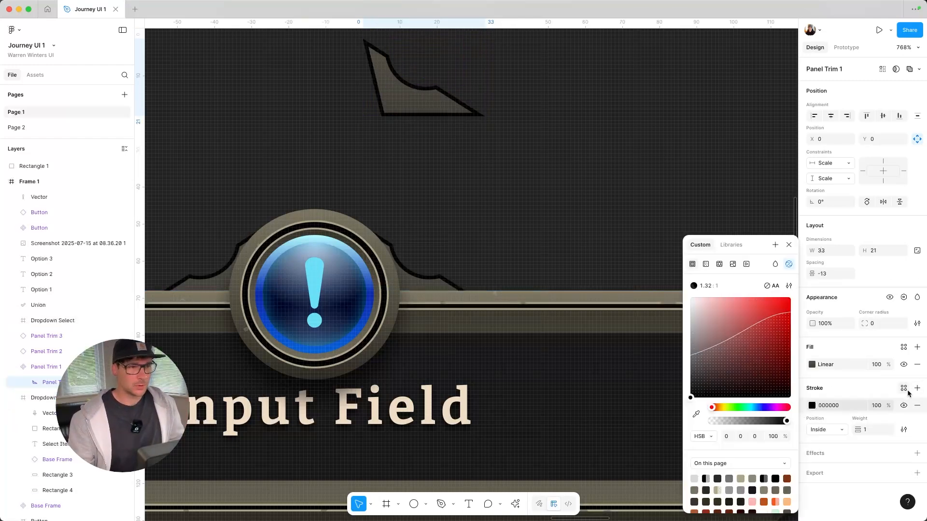
pyautogui.click(872, 431)
pyautogui.write('0.5')
pyautogui.press('Return')
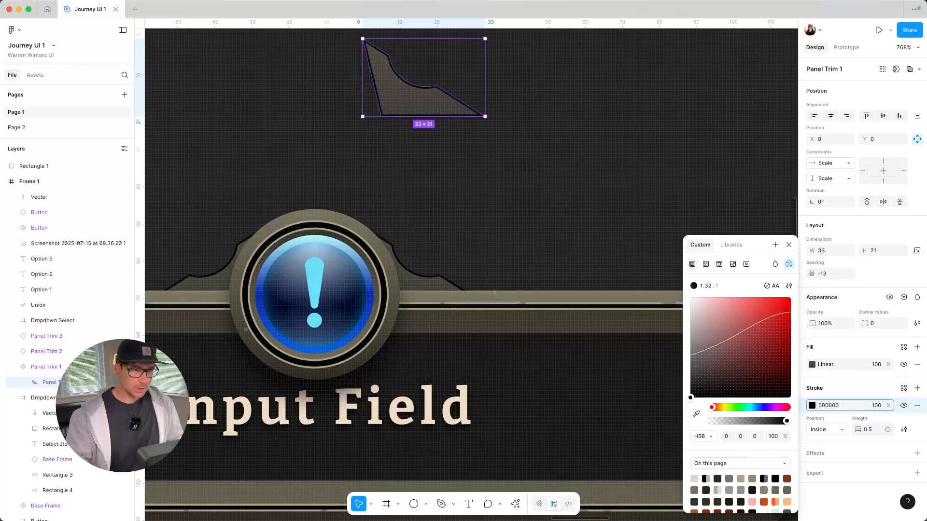
# - Change the trim shape's stroke to a linear gradient and set its 100% stop to 0% opacity
pyautogui.click(706, 264)
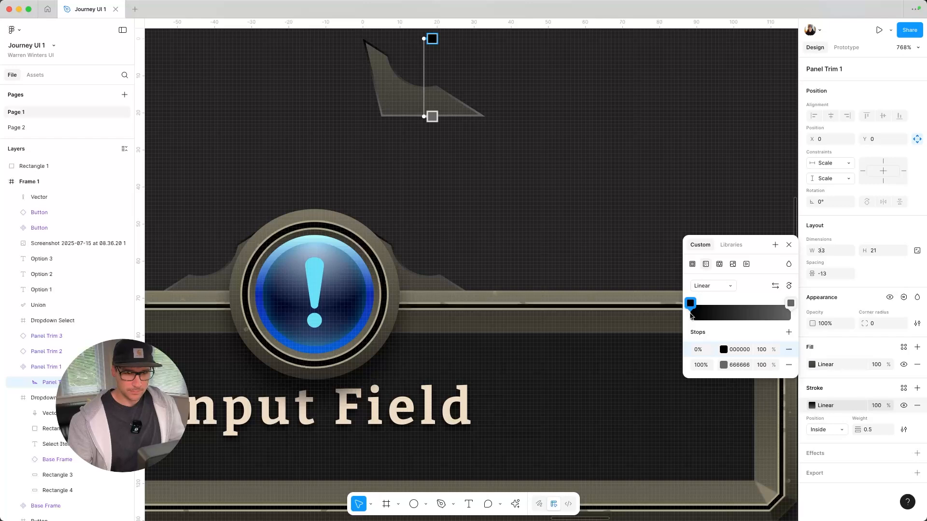
pyautogui.click(770, 351)
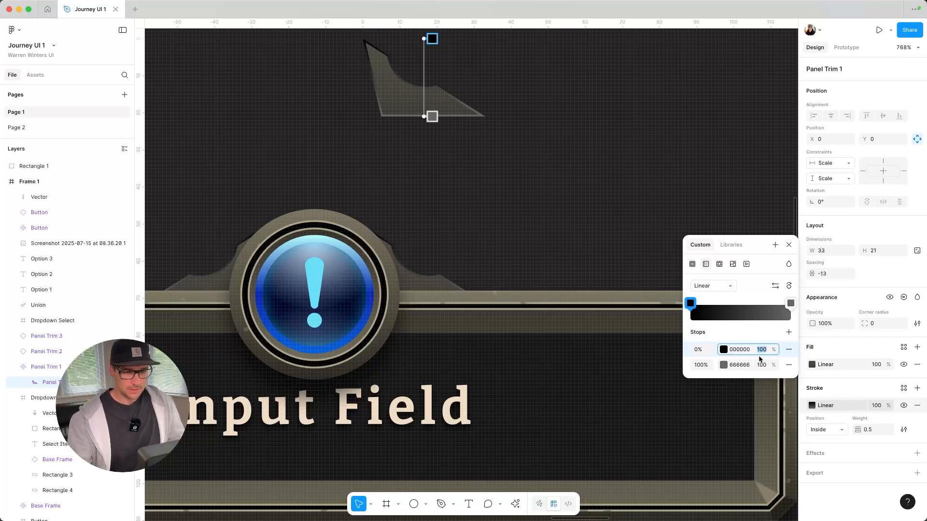
pyautogui.click(759, 366)
pyautogui.press('Return')
pyautogui.click(762, 350)
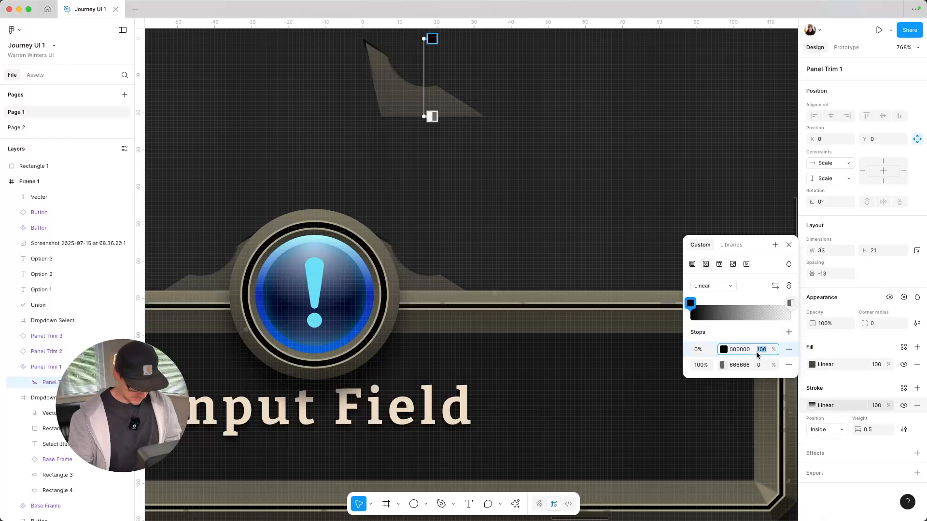
# - Colour the stroke gradient's 0% stop with the light tan sampled from the frame's upper edge, ADA589
pyautogui.click(723, 351)
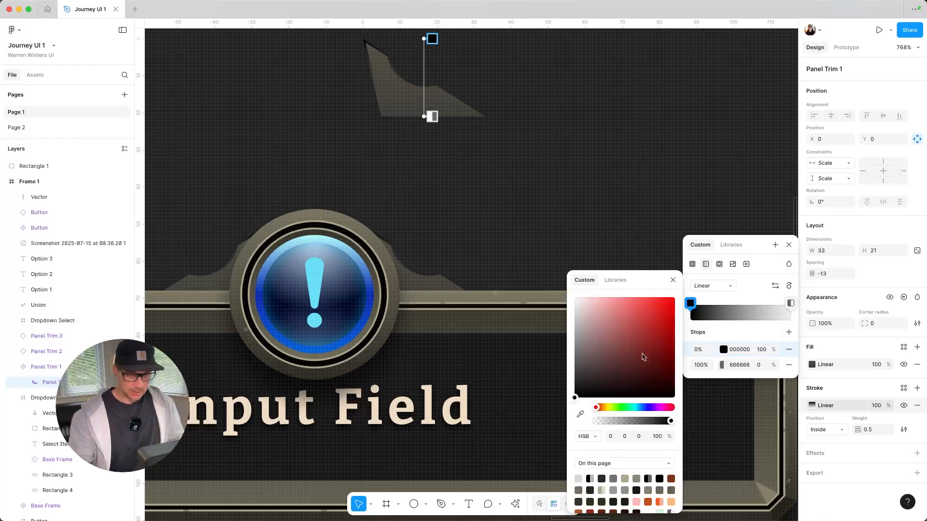
pyautogui.click(581, 414)
pyautogui.click(483, 302)
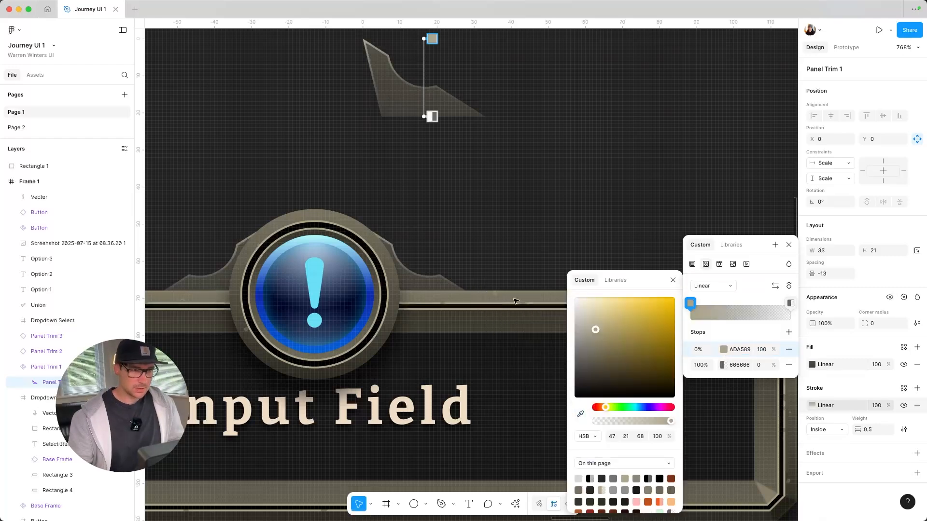
pyautogui.click(673, 281)
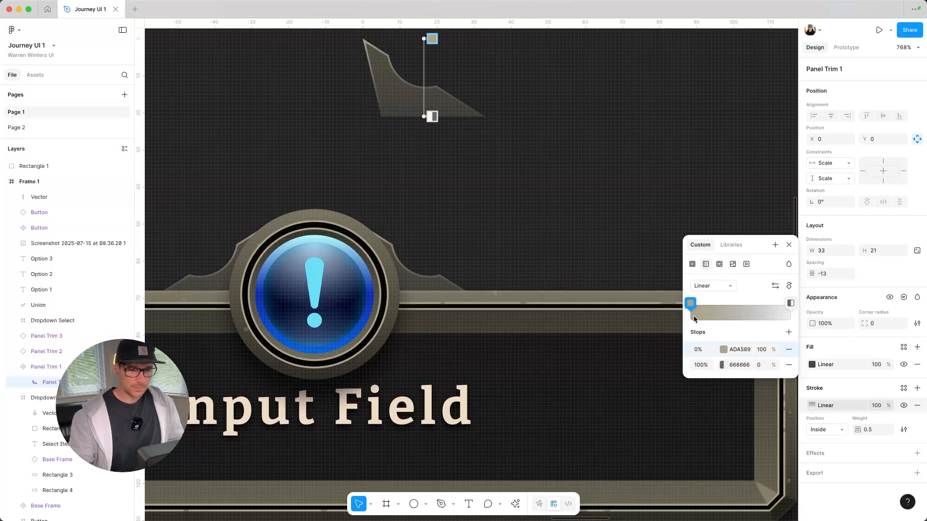
# - Angle and shorten the stroke gradient diagonally across the trim so the highlight fades in from its curved edge
pyautogui.moveTo(421, 114); pyautogui.dragTo(395, 98)
pyautogui.moveTo(428, 46); pyautogui.dragTo(441, 61)
pyautogui.moveTo(394, 97); pyautogui.dragTo(418, 90)
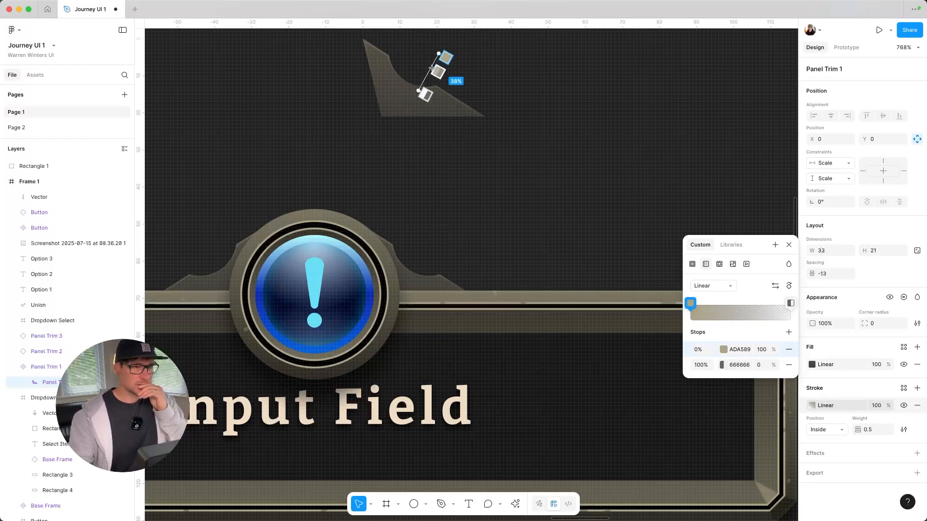
pyautogui.moveTo(437, 55)
pyautogui.mouseDown()
pyautogui.moveTo(423, 86)
pyautogui.moveTo(433, 64)
pyautogui.mouseUp()
pyautogui.press('Escape')
# - Delete the main Panel Trim 1 component above the Input Field, keeping its two instances beside the orb
pyautogui.scroll(-8, 544, 255)
pyautogui.click(652, 414)
pyautogui.scroll(-2, 652, 414)
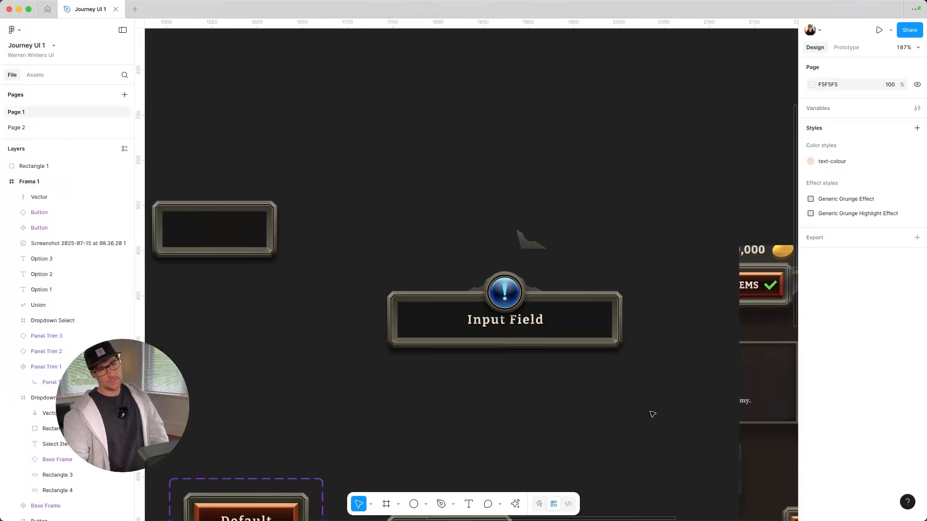
pyautogui.scroll(-4, 650, 369)
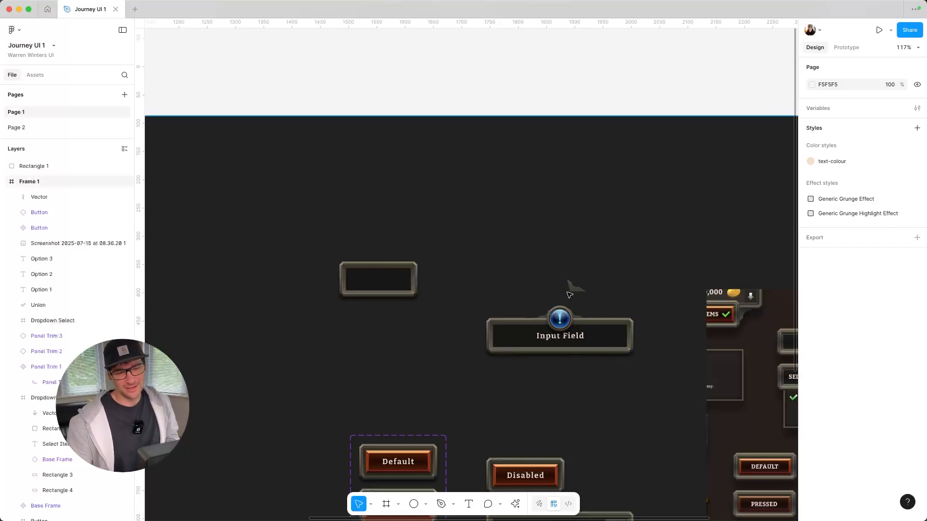
pyautogui.click(582, 291)
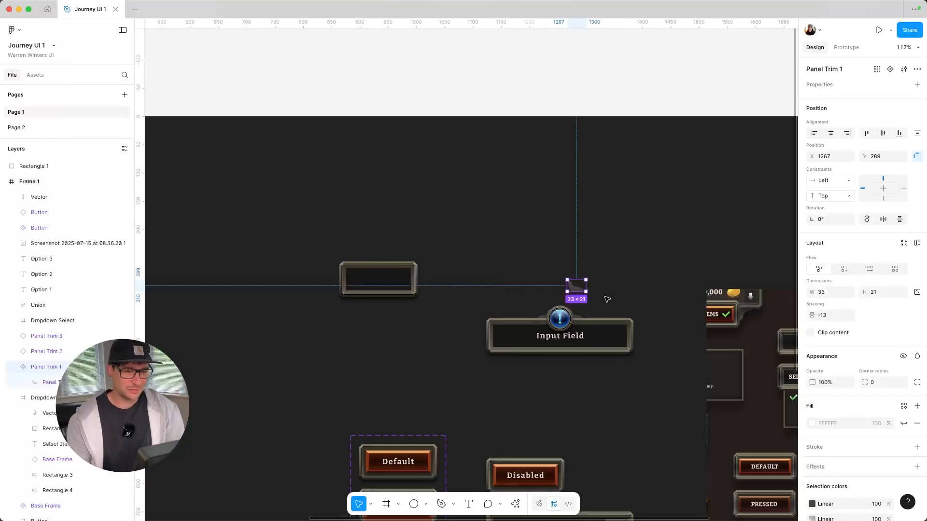
pyautogui.click(649, 299)
# - Duplicate the two rectangles forming the dropdown's options panel and place the copies above the Input Field
pyautogui.hscroll(10, 575, 292)
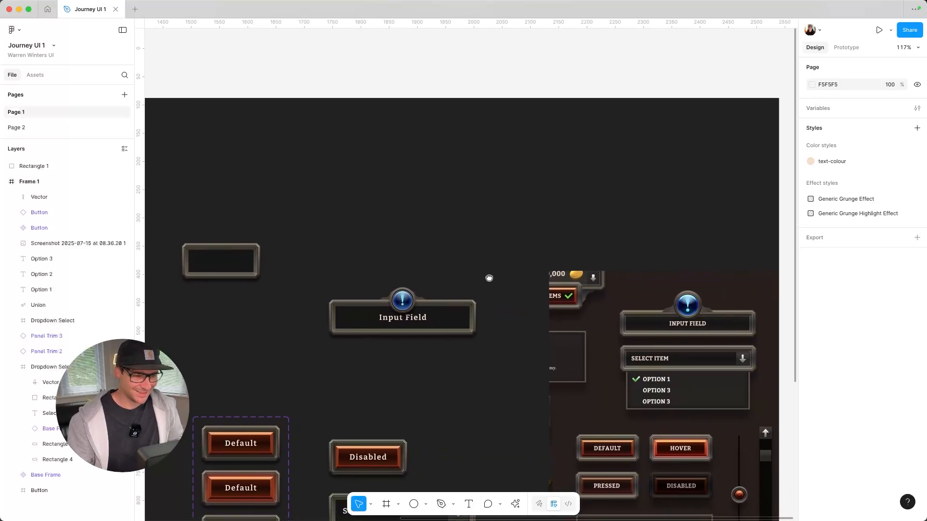
pyautogui.scroll(-4, 534, 369)
pyautogui.scroll(-3, 526, 367)
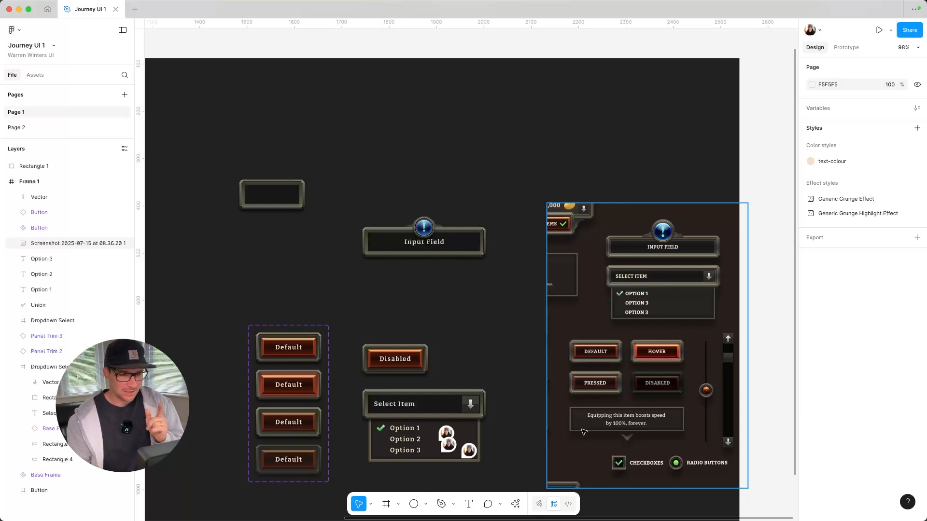
pyautogui.click(382, 458)
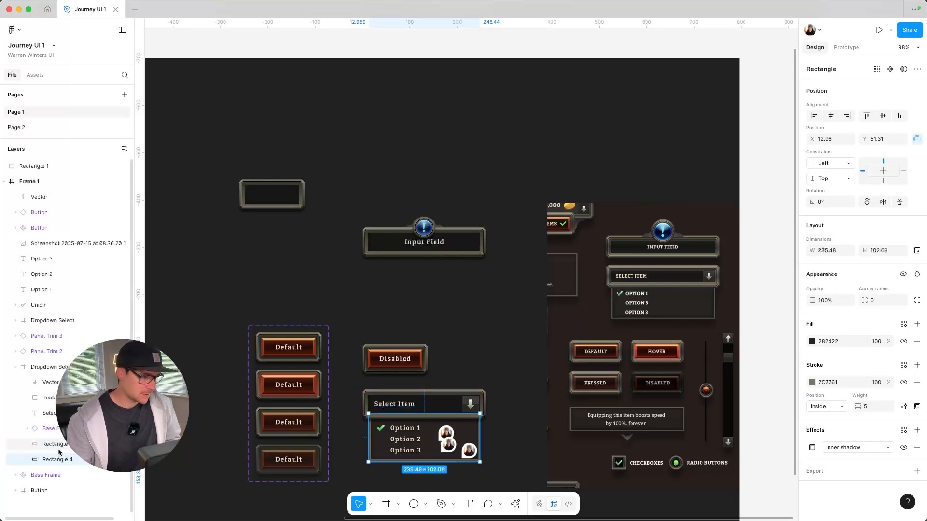
pyautogui.click(124, 459)
pyautogui.click(124, 459)
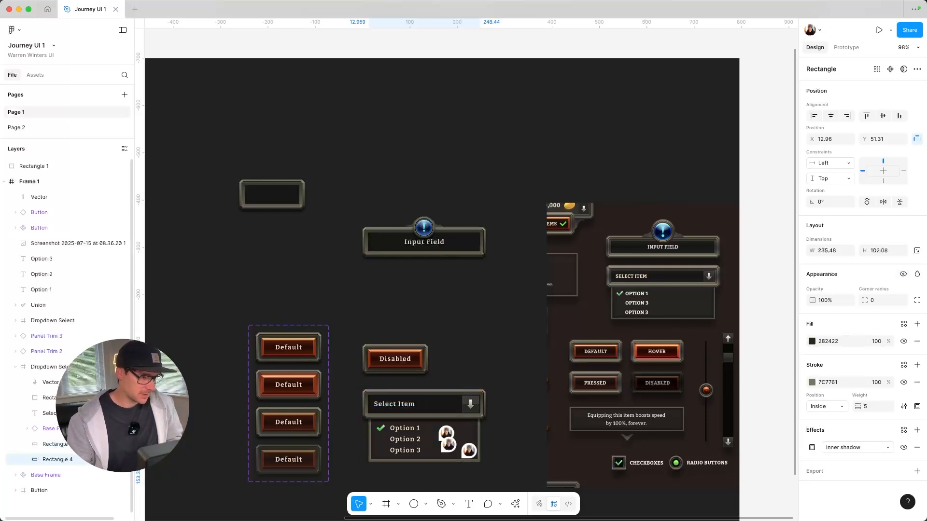
pyautogui.keyDown('shift'); pyautogui.click(58, 444); pyautogui.keyUp('shift')
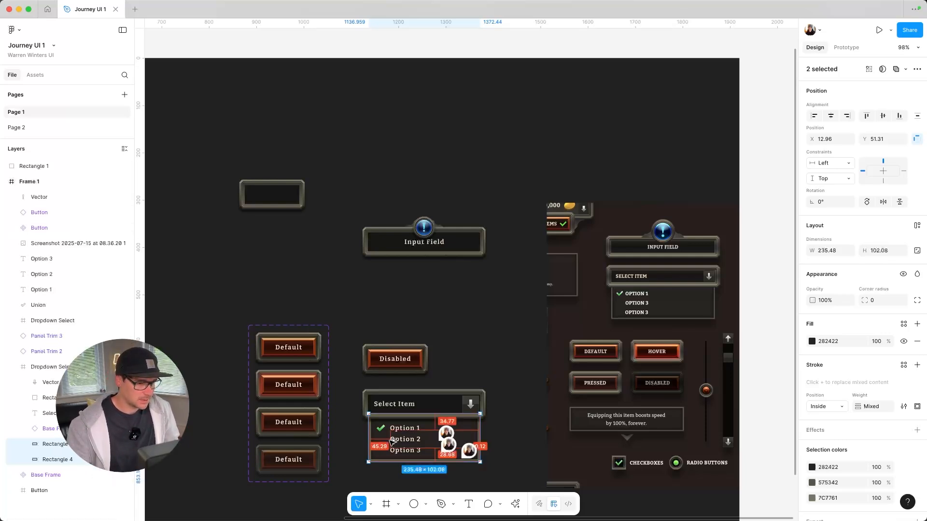
pyautogui.moveTo(383, 447); pyautogui.dragTo(372, 165)
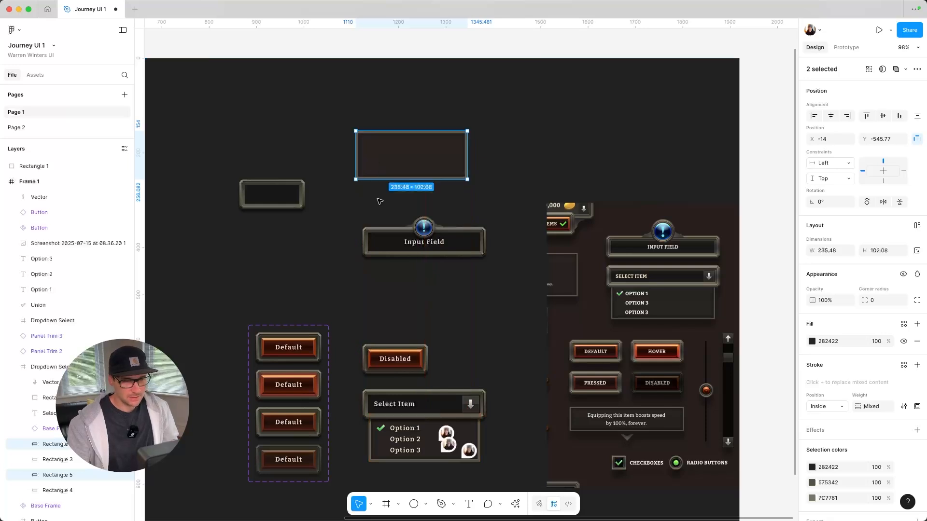
# - Copy the Option 1 text and place the copy in the upper-left area of the duplicated panel
pyautogui.click(403, 436)
pyautogui.click(403, 153)
pyautogui.hotkey('ctrl', 'v')
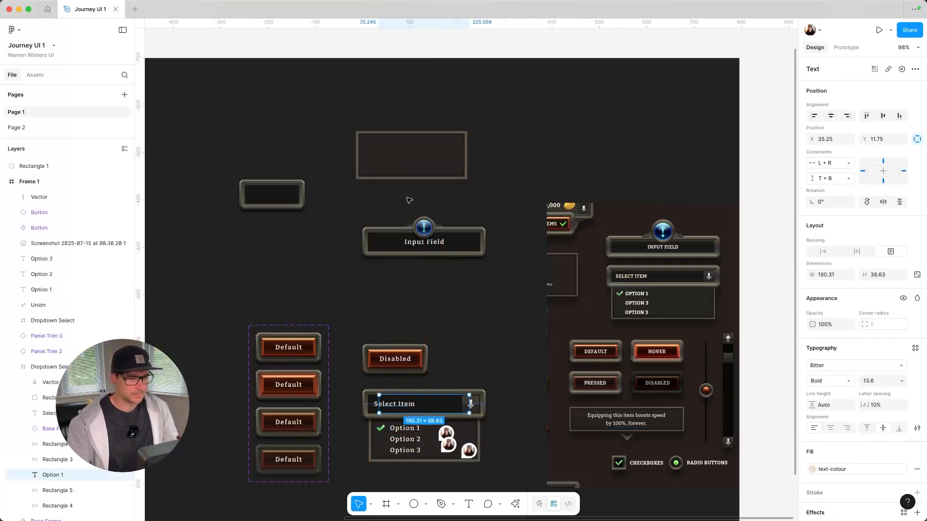
pyautogui.moveTo(413, 405); pyautogui.dragTo(367, 146)
# - Combine the two duplicated panel rectangles into a component named Tooltip Frame
pyautogui.click(361, 155)
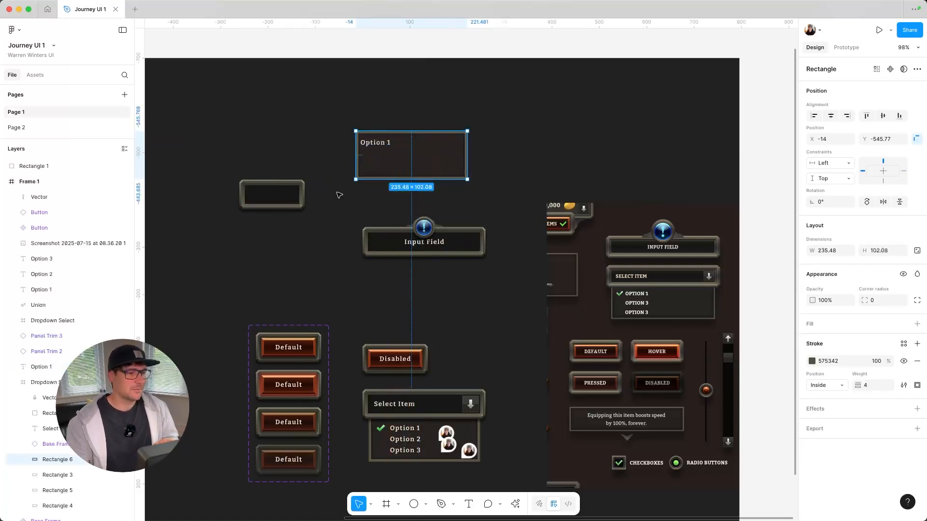
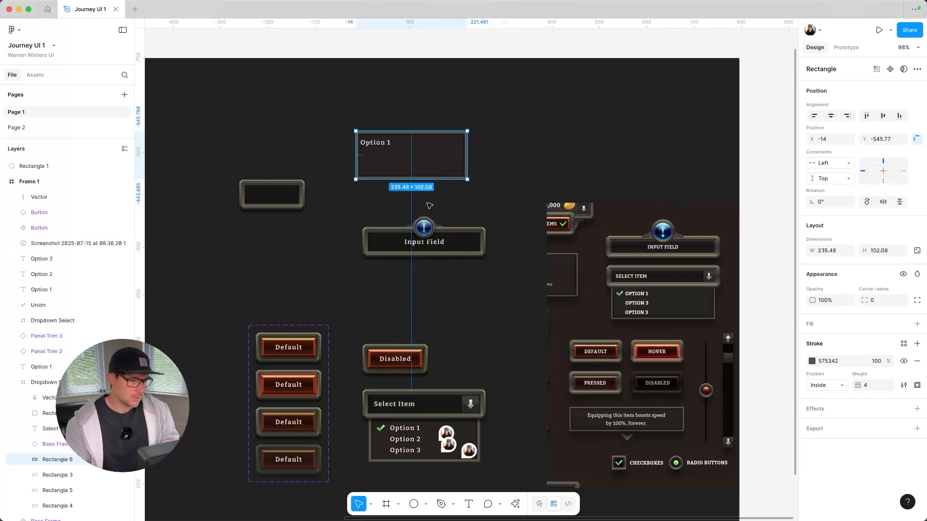
pyautogui.press('Escape')
pyautogui.click(383, 174)
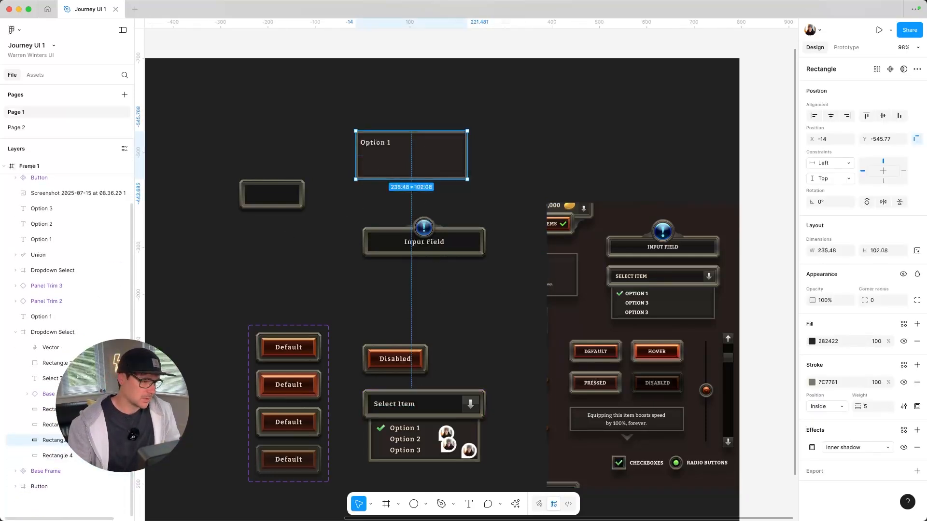
pyautogui.press('i')
pyautogui.click(124, 425)
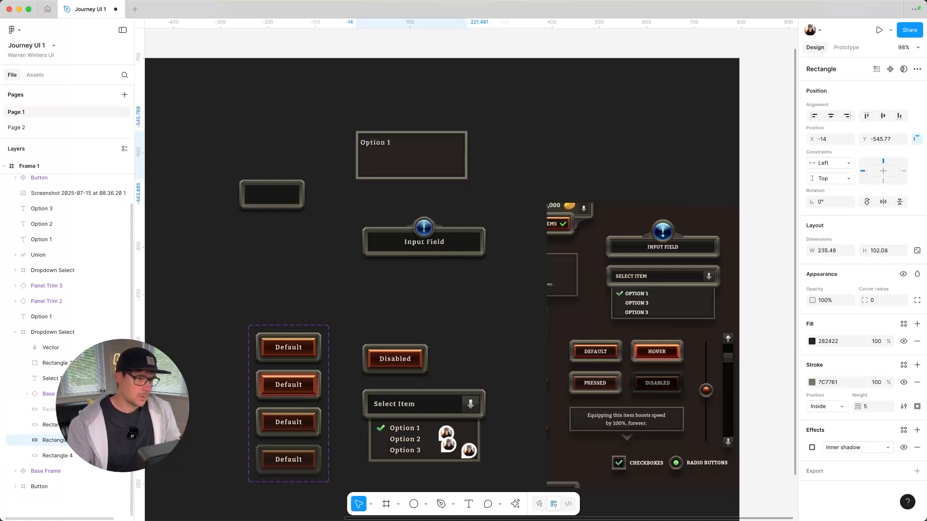
pyautogui.click(87, 409)
pyautogui.keyDown('super'); pyautogui.click(87, 440); pyautogui.keyUp('super')
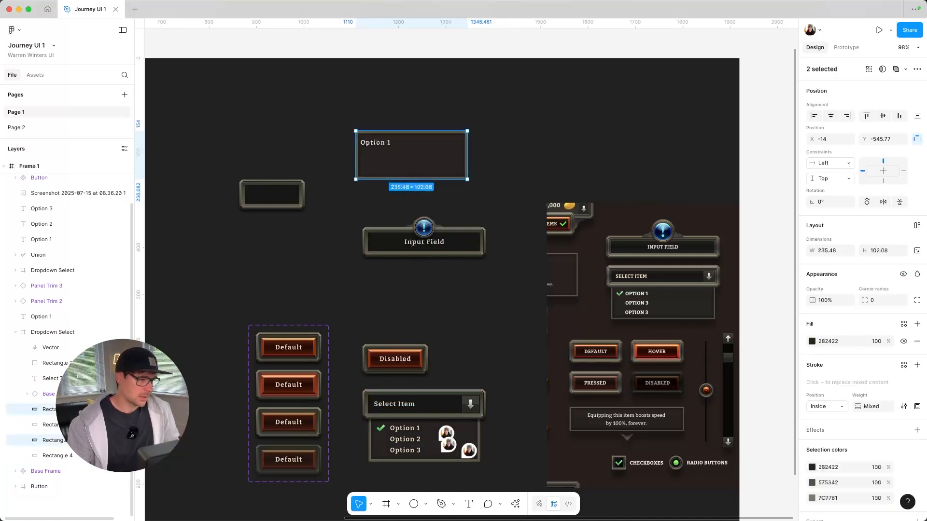
pyautogui.rightClick(87, 440)
pyautogui.click(117, 393)
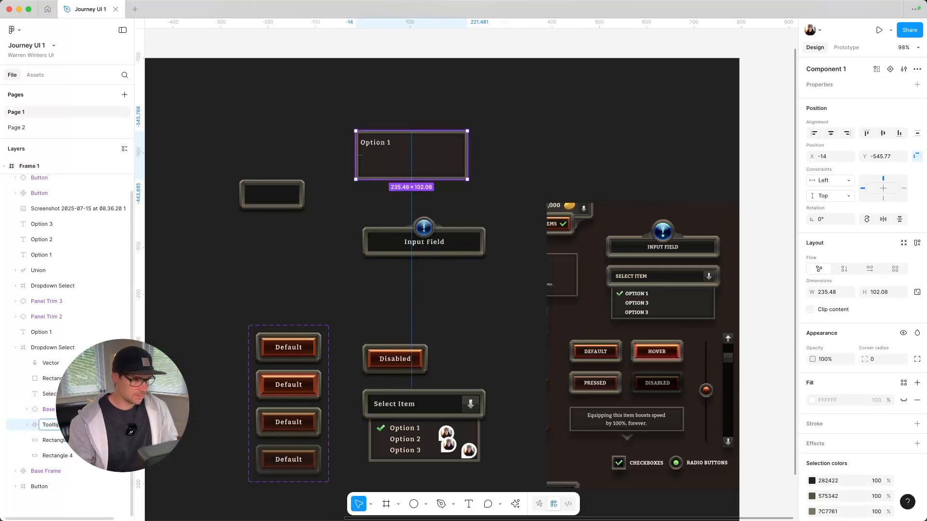
pyautogui.press('Return')
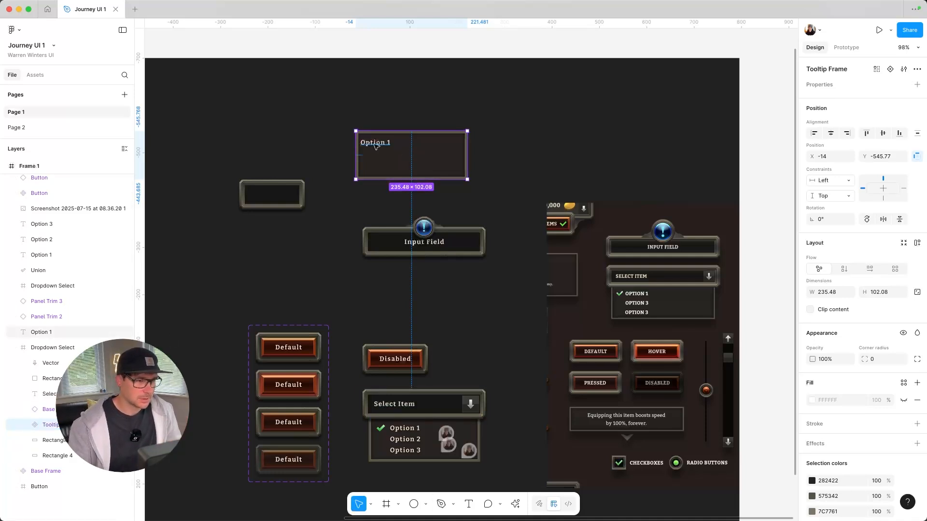
pyautogui.doubleClick(401, 149)
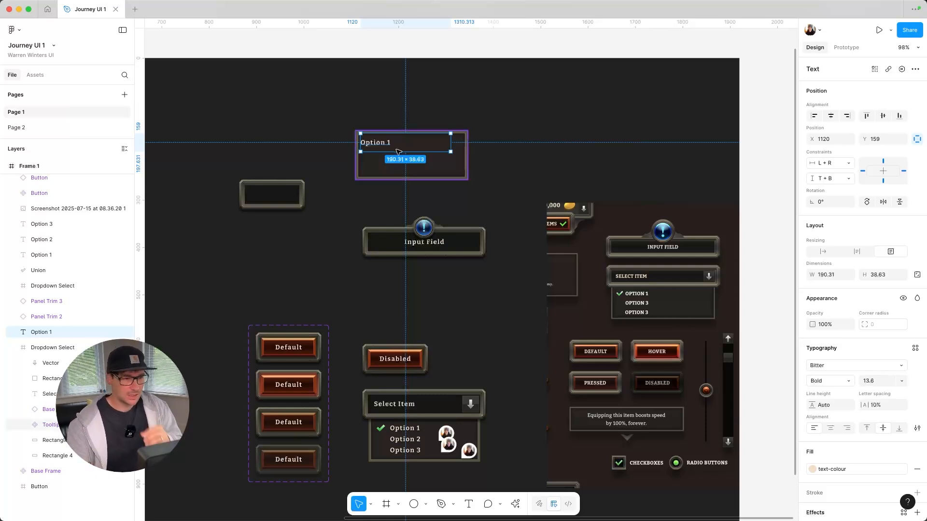
pyautogui.click(403, 176)
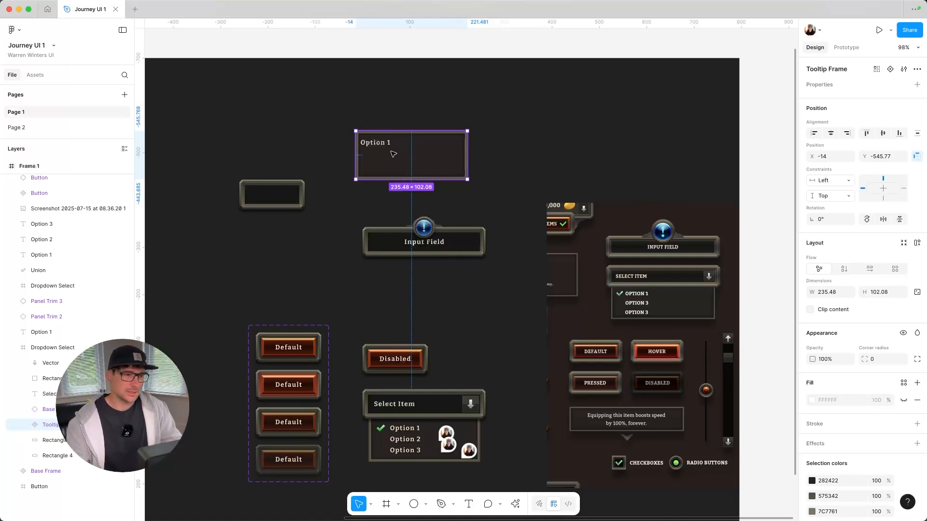
# - Wrap the copied Option 1 text and the Tooltip Frame component together in a new frame named Tooltip
pyautogui.click(395, 154)
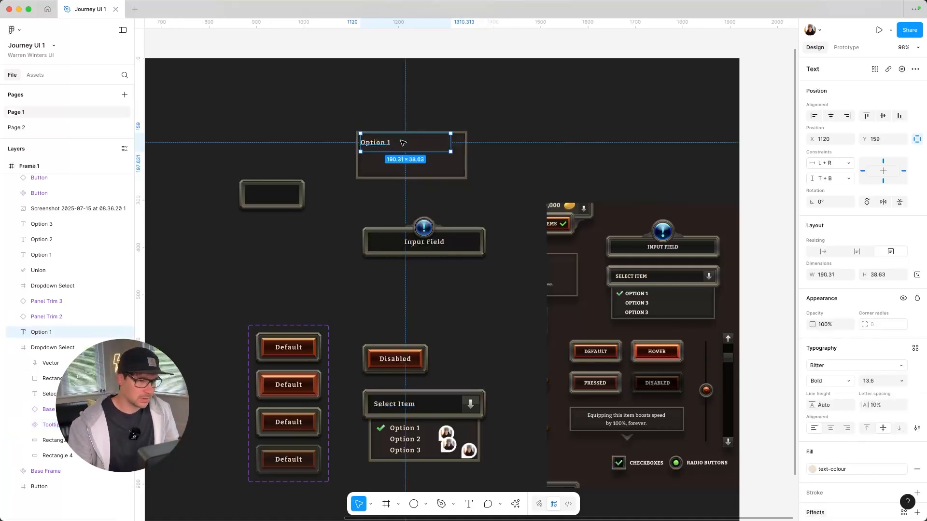
pyautogui.keyDown('shift'); pyautogui.click(390, 171); pyautogui.keyUp('shift')
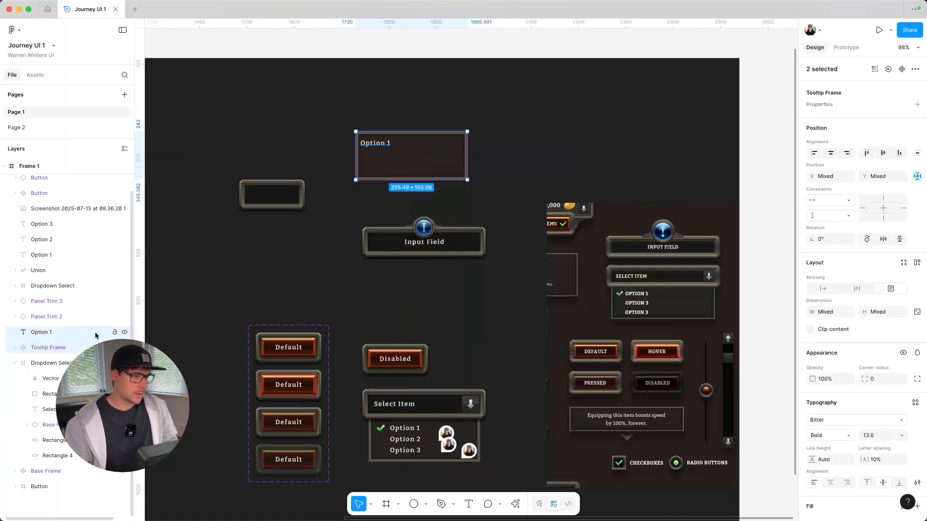
pyautogui.click(82, 348)
pyautogui.keyDown('shift'); pyautogui.click(69, 334); pyautogui.keyUp('shift')
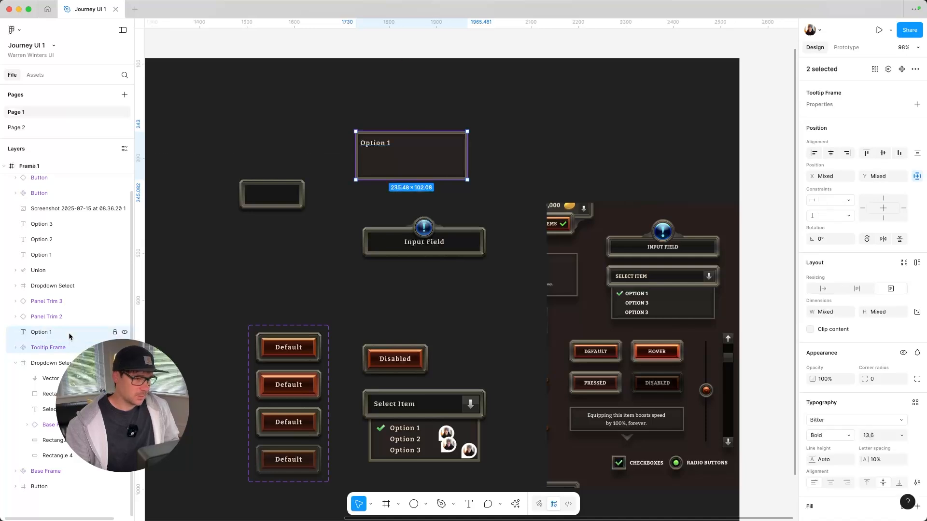
pyautogui.rightClick(69, 332)
pyautogui.click(118, 269)
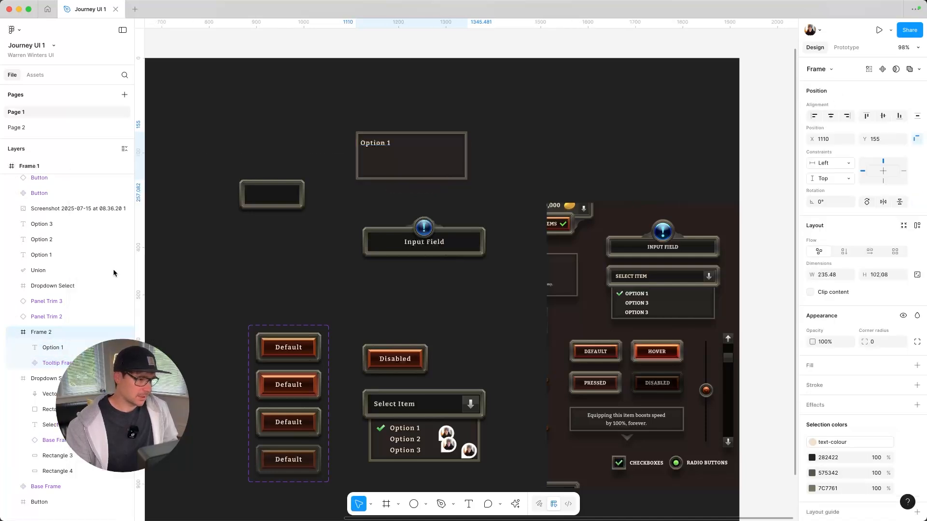
pyautogui.doubleClick(41, 332)
pyautogui.write('Too')
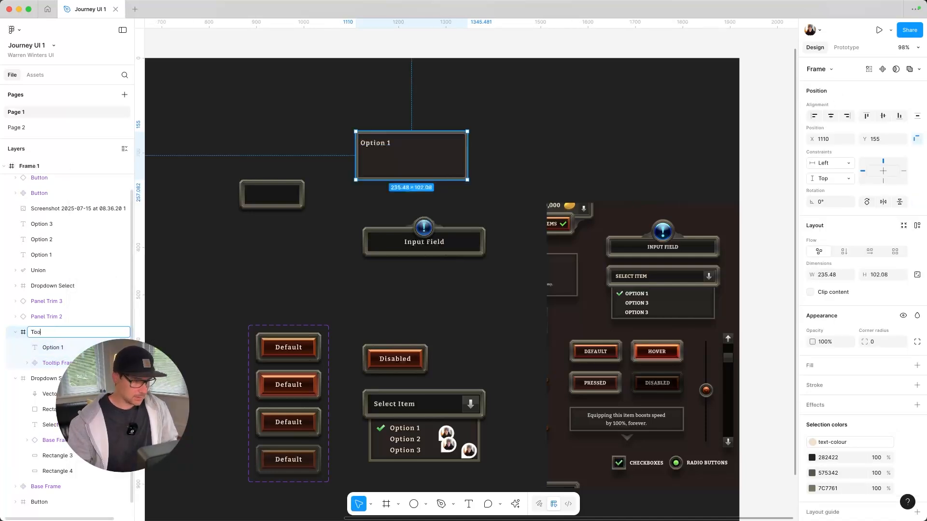
pyautogui.write('ltip')
pyautogui.press('Return')
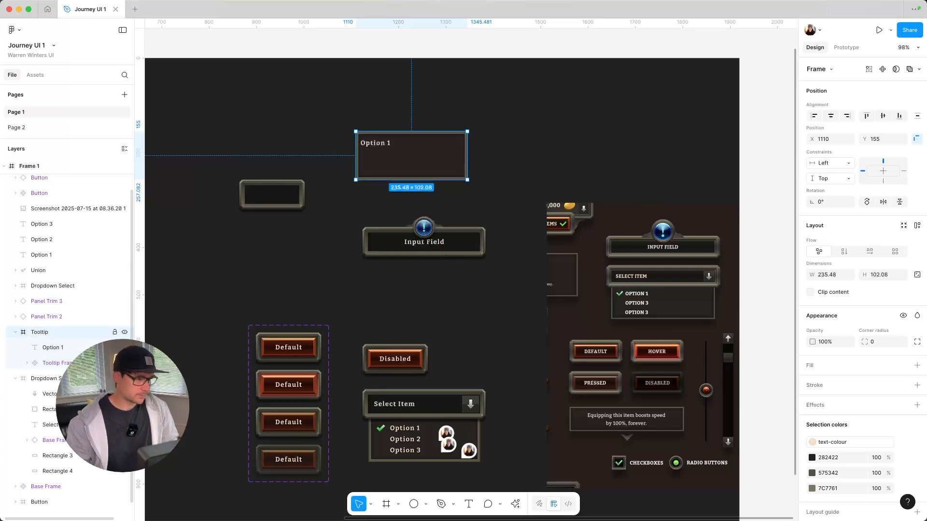
# - Stretch the tooltip's Option 1 text box to fill the whole panel, about 235 × 102, and centre its text horizontally
pyautogui.click(58, 349)
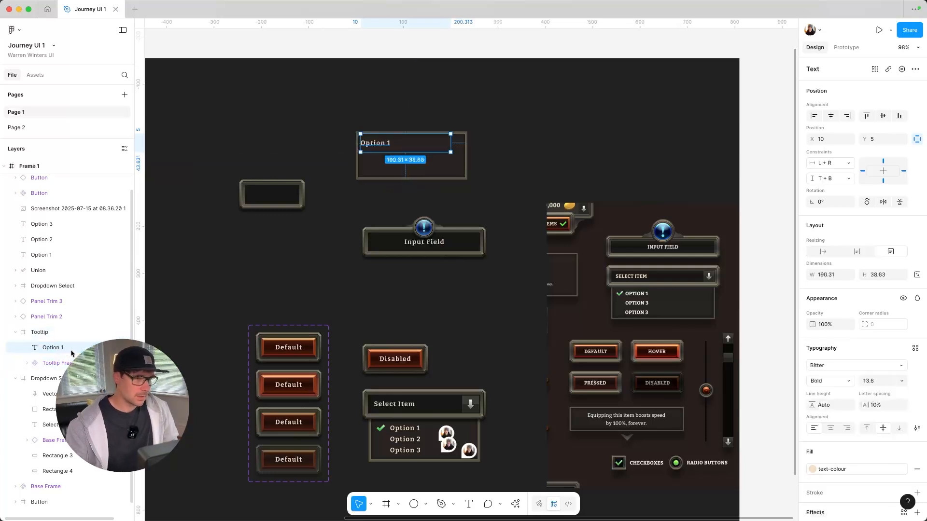
pyautogui.moveTo(442, 155); pyautogui.dragTo(442, 179)
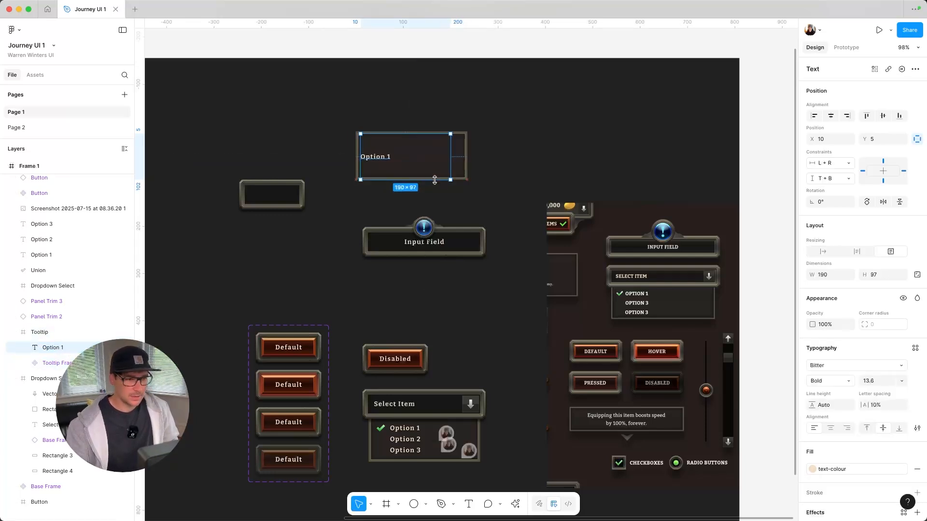
pyautogui.click(458, 172)
pyautogui.doubleClick(387, 160)
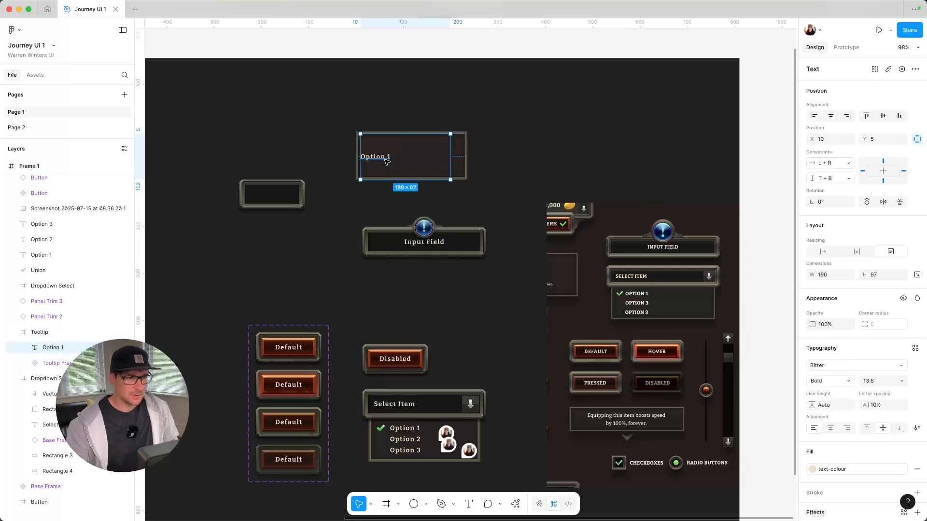
pyautogui.moveTo(450, 160); pyautogui.dragTo(471, 160)
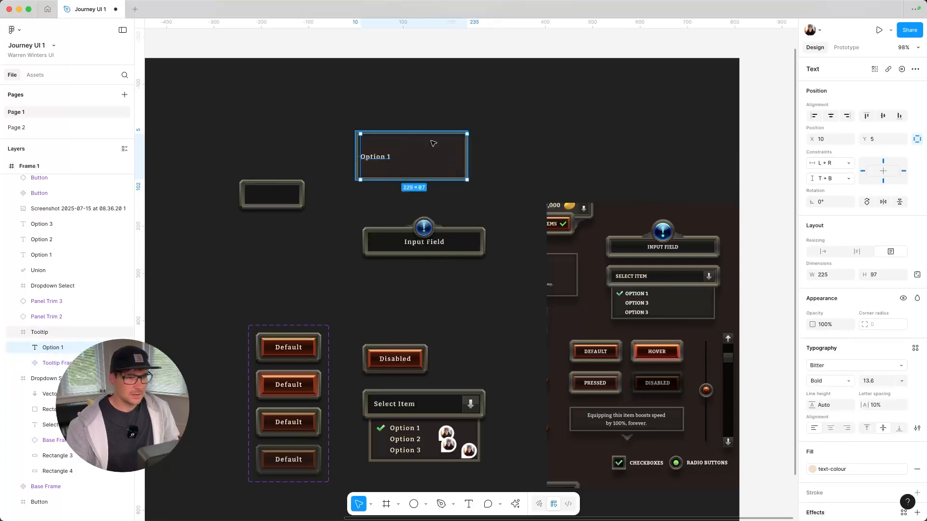
pyautogui.moveTo(425, 134); pyautogui.dragTo(424, 132)
pyautogui.moveTo(360, 151); pyautogui.dragTo(356, 151)
pyautogui.click(830, 428)
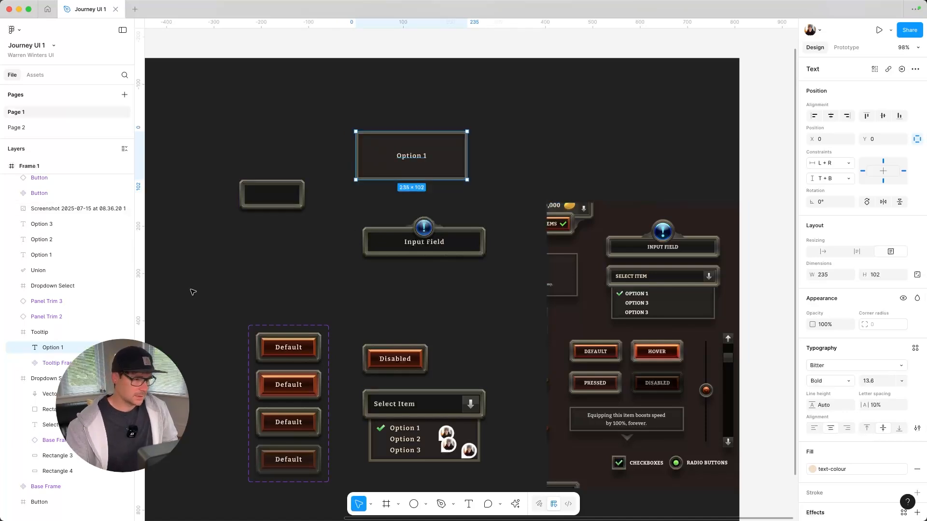
# - Add auto layout to the Tooltip frame and align its contents to the centre
pyautogui.click(61, 363)
pyautogui.click(64, 332)
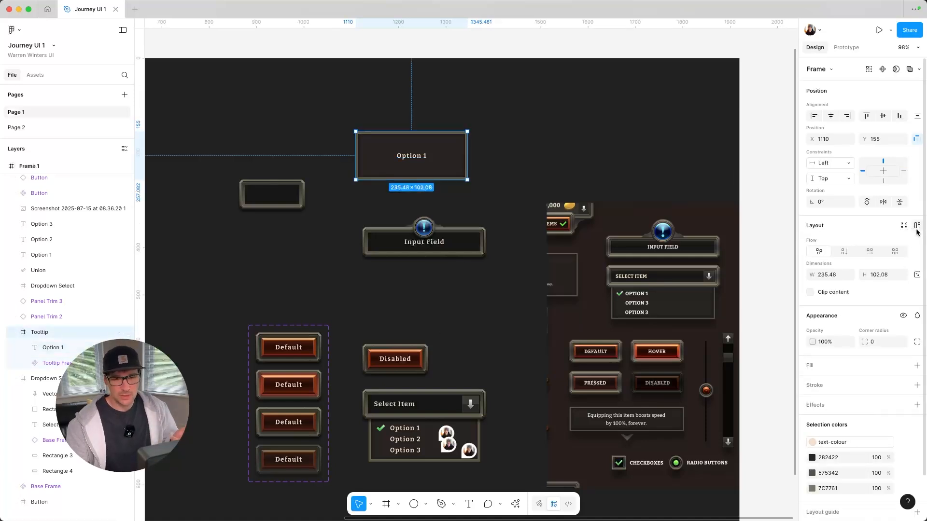
pyautogui.click(917, 227)
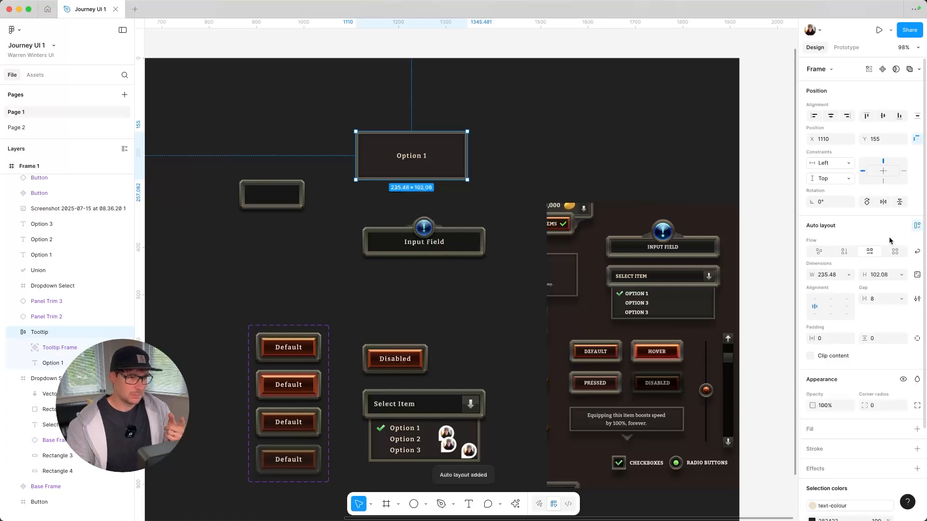
pyautogui.click(70, 349)
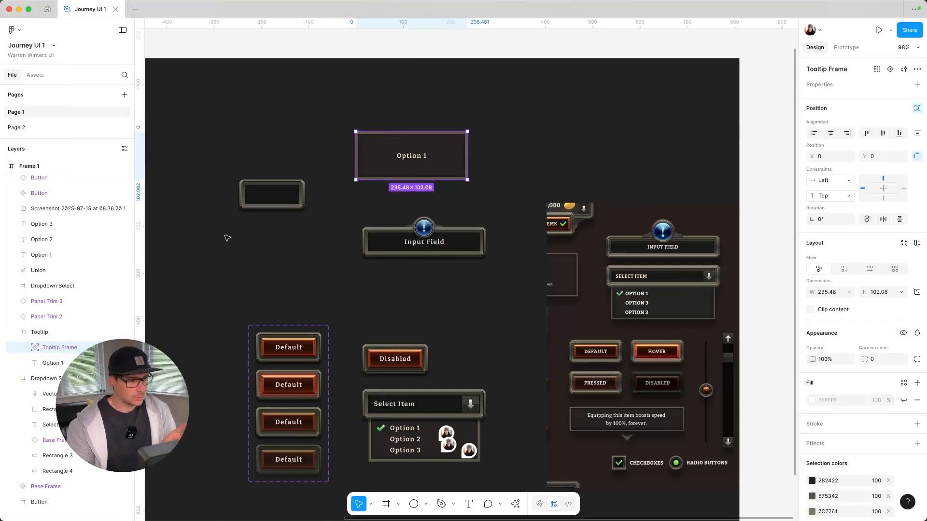
pyautogui.click(79, 332)
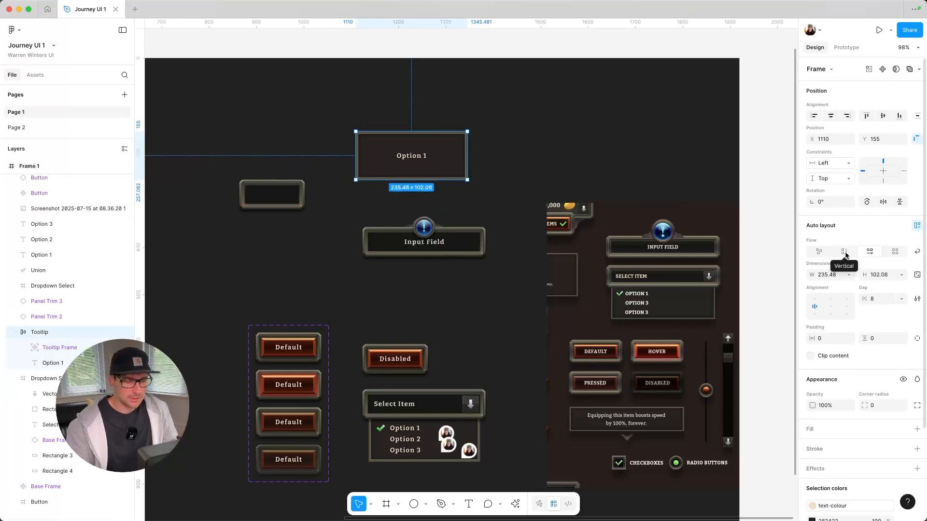
pyautogui.click(830, 306)
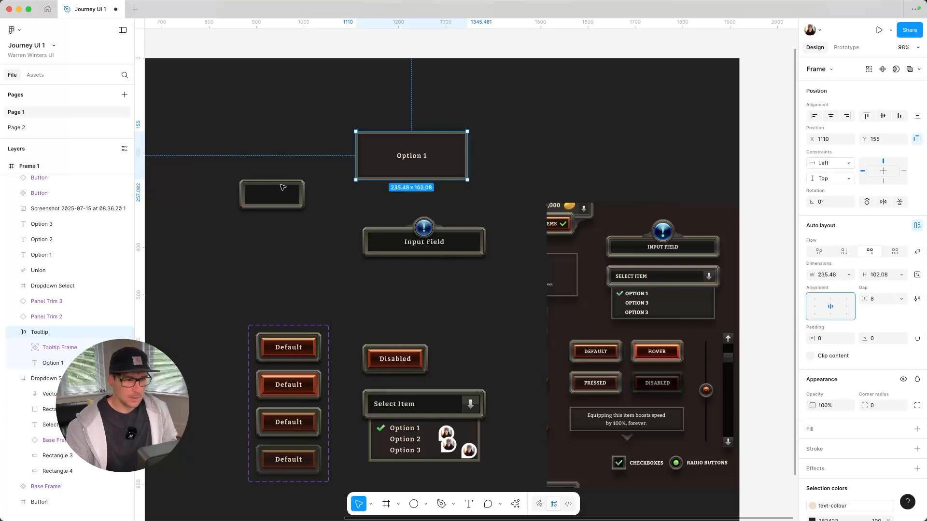
# - Set the Tooltip Frame's constraints to Left + Right and Top + Bottom, and test them by resizing the tooltip
pyautogui.click(53, 348)
pyautogui.click(828, 180)
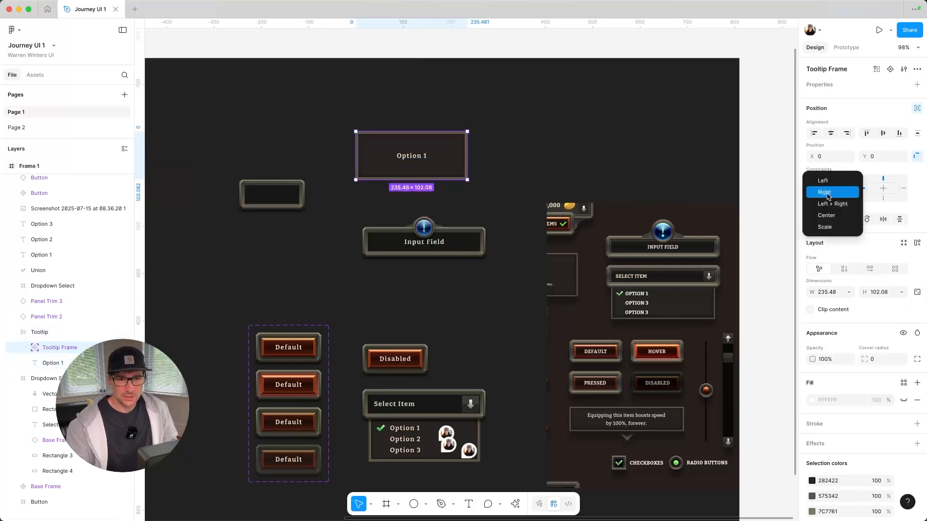
pyautogui.click(831, 205)
pyautogui.click(831, 199)
pyautogui.click(829, 219)
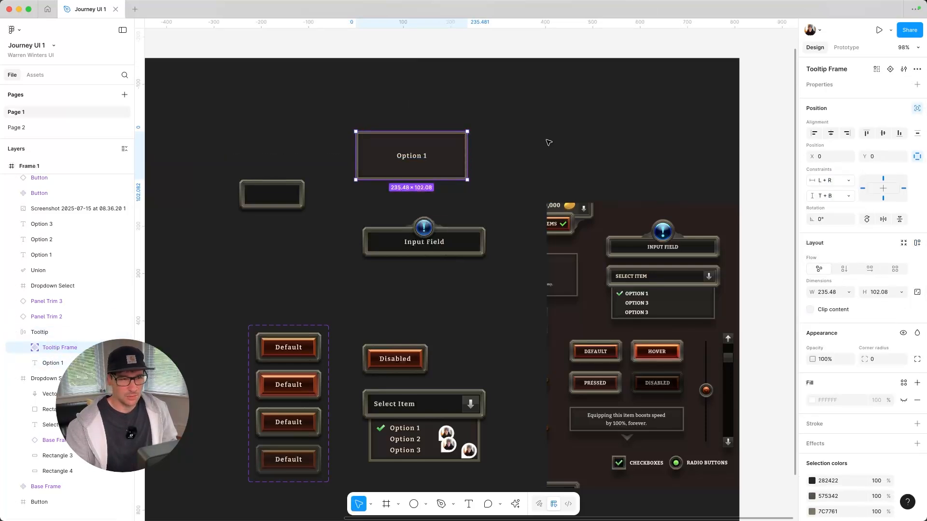
pyautogui.click(554, 154)
pyautogui.click(441, 159)
pyautogui.moveTo(466, 179); pyautogui.dragTo(480, 166)
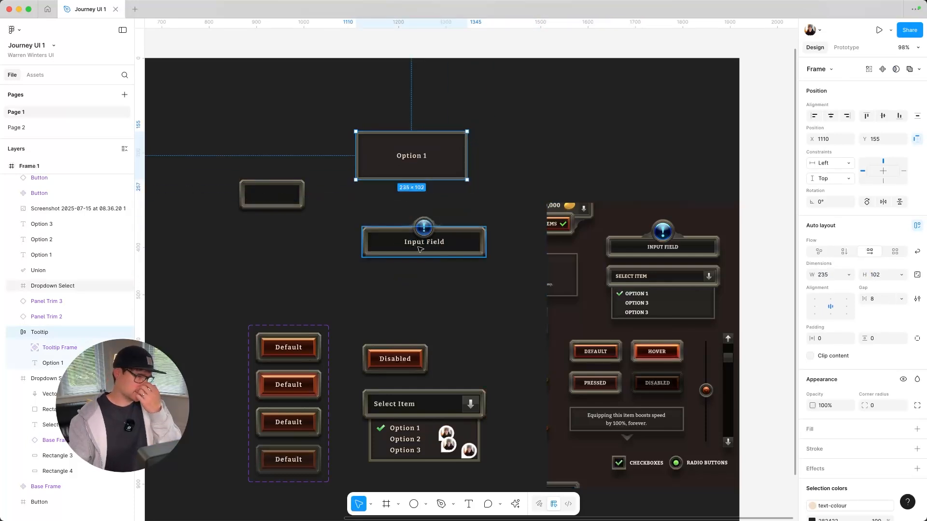
# - Switch to Photoshop and open the Group 24 smart object that contains the reference tooltip
pyautogui.click(39, 362)
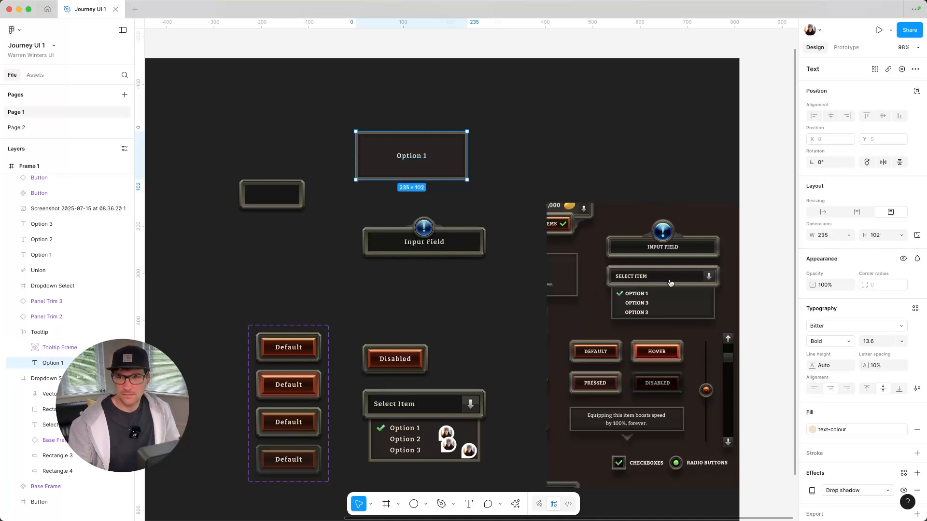
pyautogui.press('super+Tab')
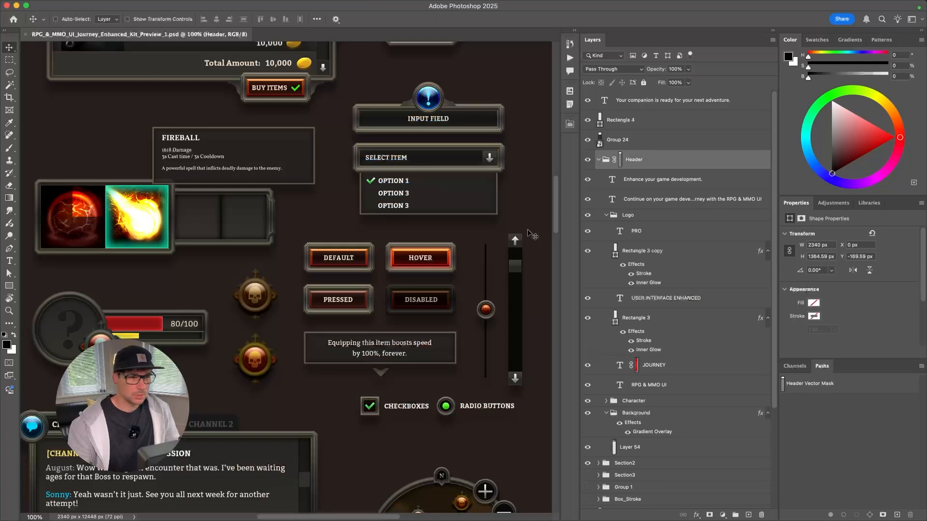
pyautogui.click(354, 346)
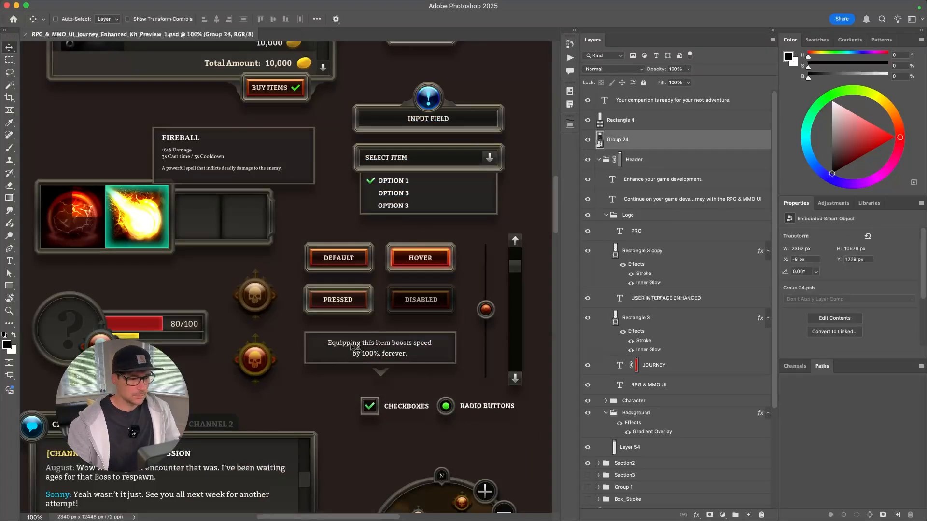
pyautogui.doubleClick(599, 141)
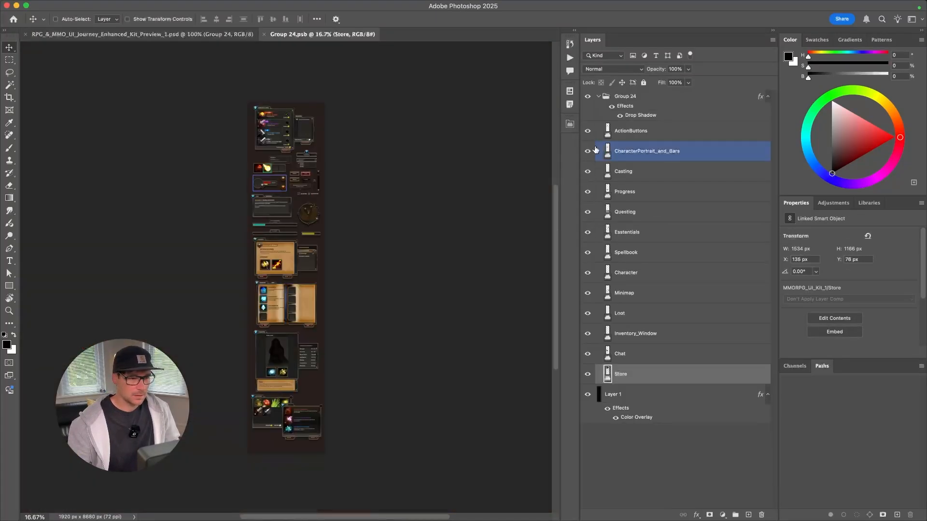
# - Find the reference tooltip in Group 24 and open the contents of its Esstentials smart object
pyautogui.press('super+plus')
pyautogui.press('super+plus')
pyautogui.press('super+plus')
pyautogui.scroll(3, 315, 176)
pyautogui.press('super+plus')
pyautogui.press('super+plus')
pyautogui.scroll(2, 332, 143)
pyautogui.click(349, 134)
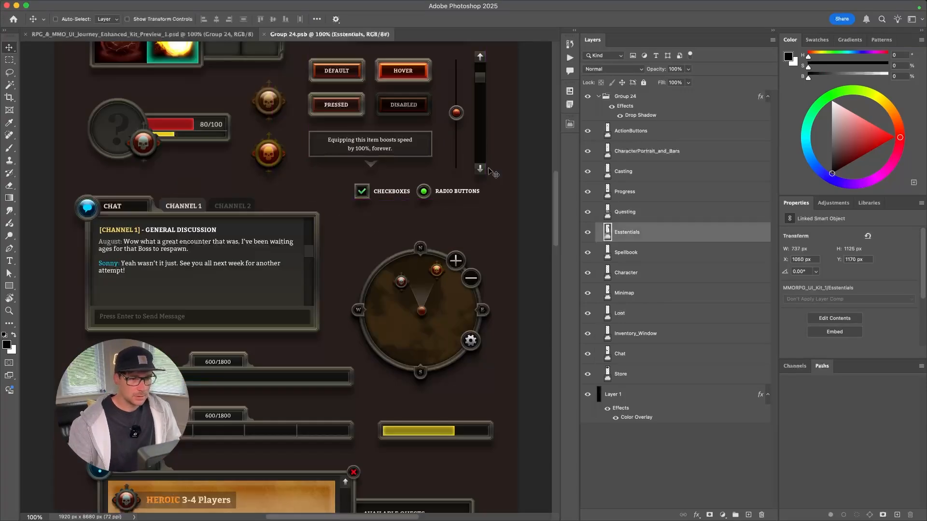
pyautogui.doubleClick(608, 238)
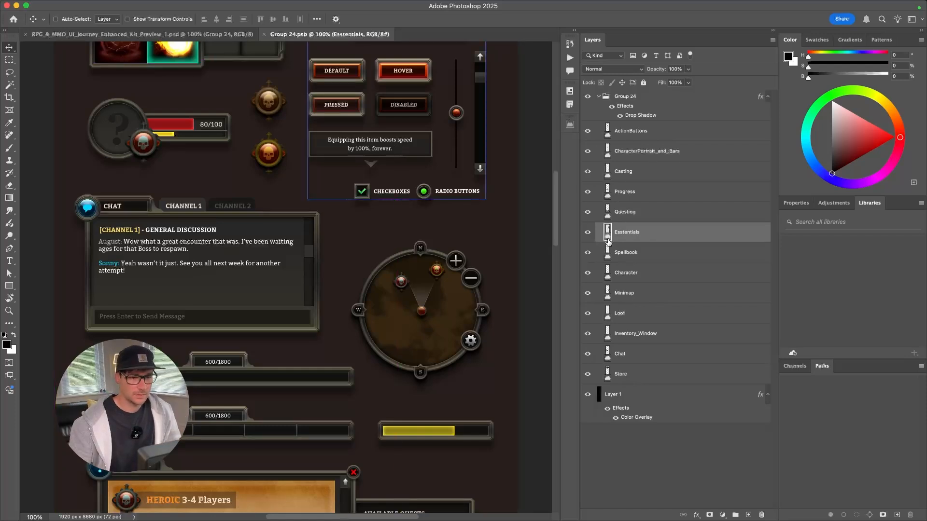
pyautogui.rightClick(612, 239)
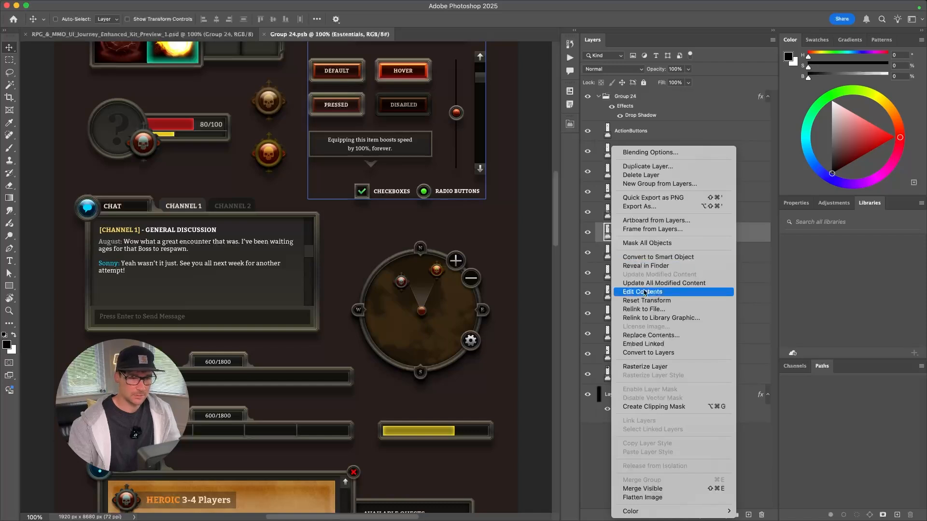
pyautogui.click(642, 293)
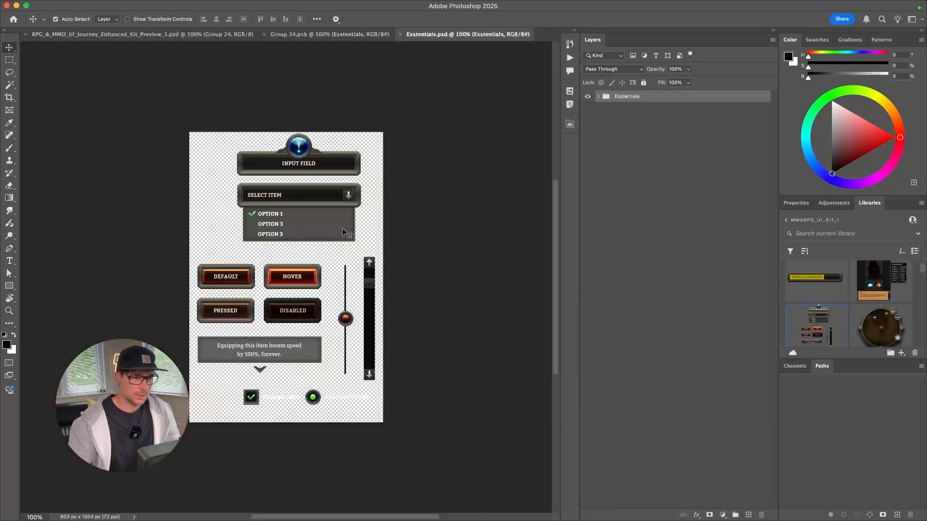
# - Copy the reference tooltip's sentence and replace Figma's tooltip text with "Equipping this item boosts speed by 100%, forever."
pyautogui.press('t')
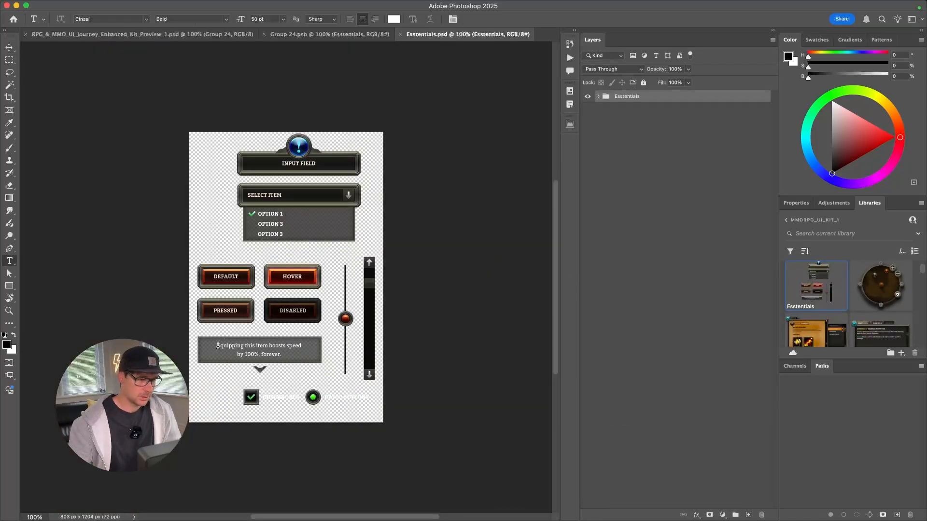
pyautogui.click(218, 344)
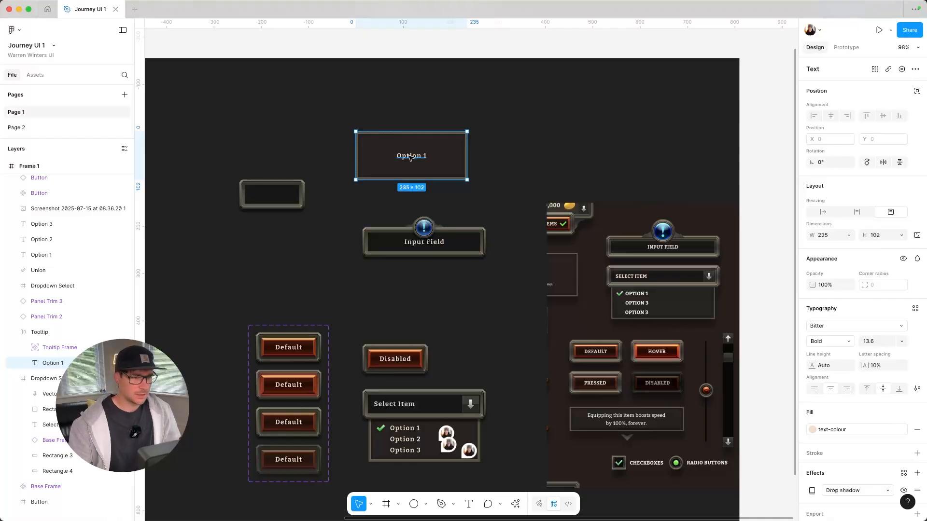
pyautogui.doubleClick(410, 158)
pyautogui.write('Equipping this item boosts speed by 100%, forever.')
pyautogui.press('Escape')
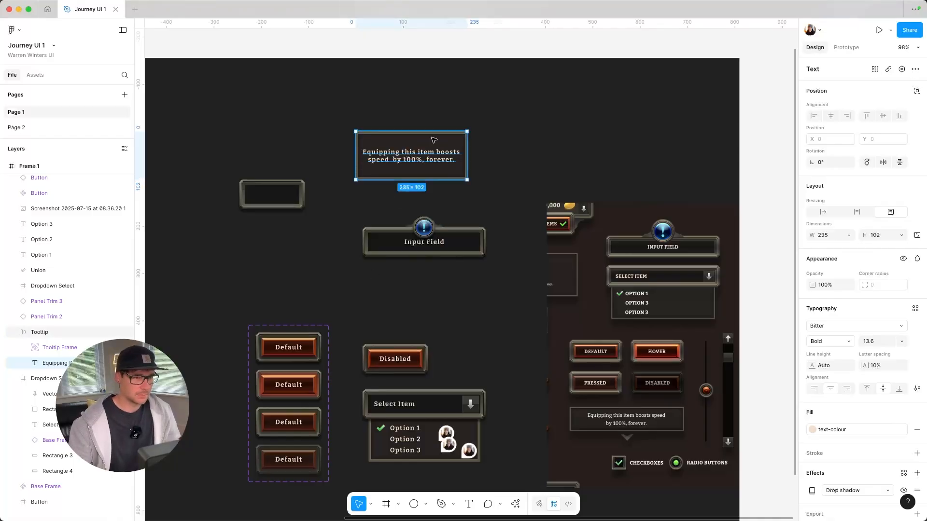
# - Widen the Tooltip frame evenly on both sides to about 313 px
pyautogui.click(40, 332)
pyautogui.moveTo(467, 155); pyautogui.dragTo(486, 159)
pyautogui.click(542, 147)
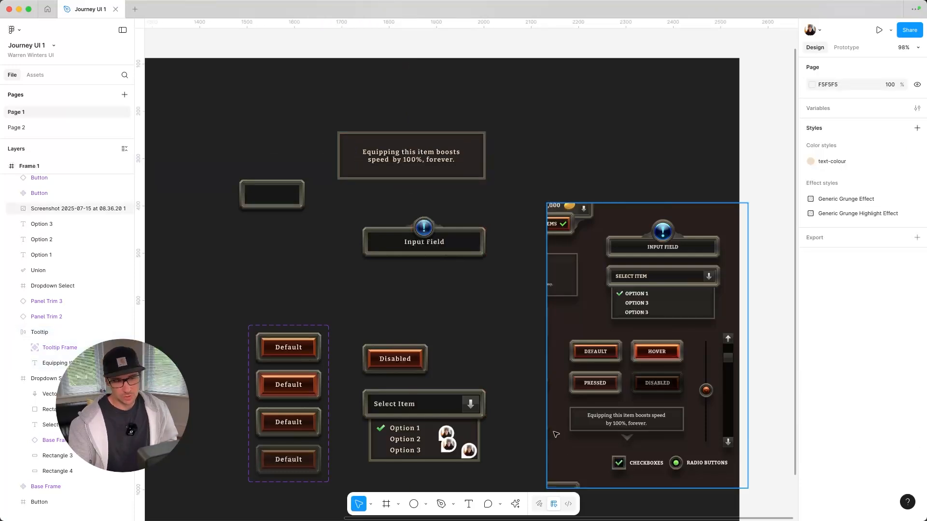
# - Move the Tooltip Frame component out of the Tooltip to the empty canvas area above the small empty panel, around X 740, Y 63
pyautogui.click(381, 174)
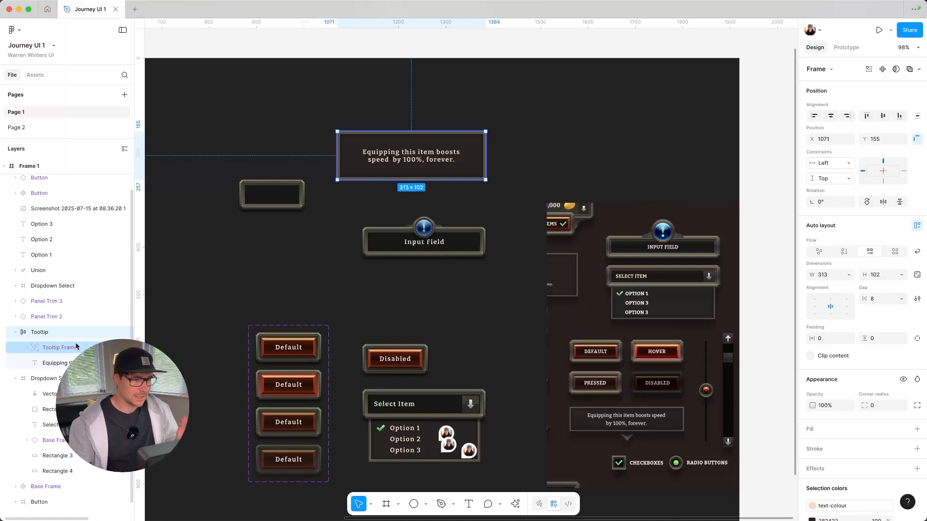
pyautogui.click(65, 363)
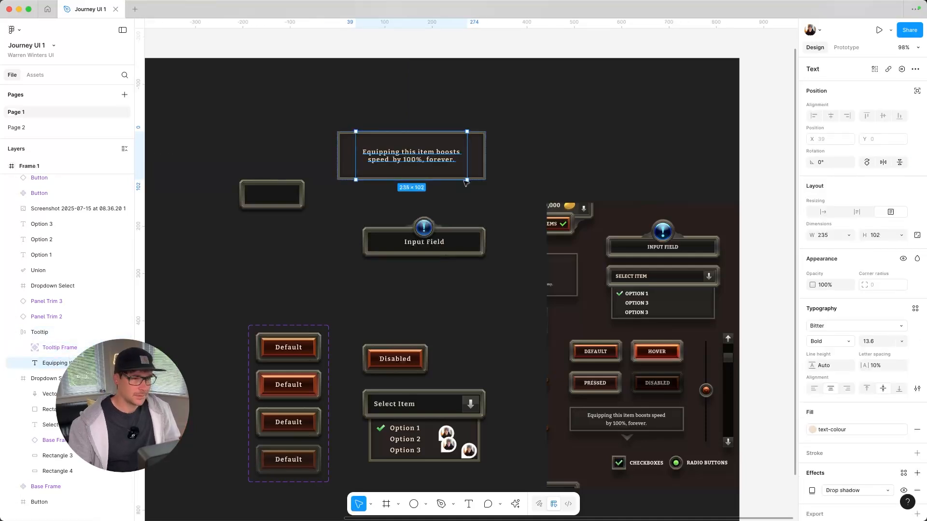
pyautogui.click(74, 349)
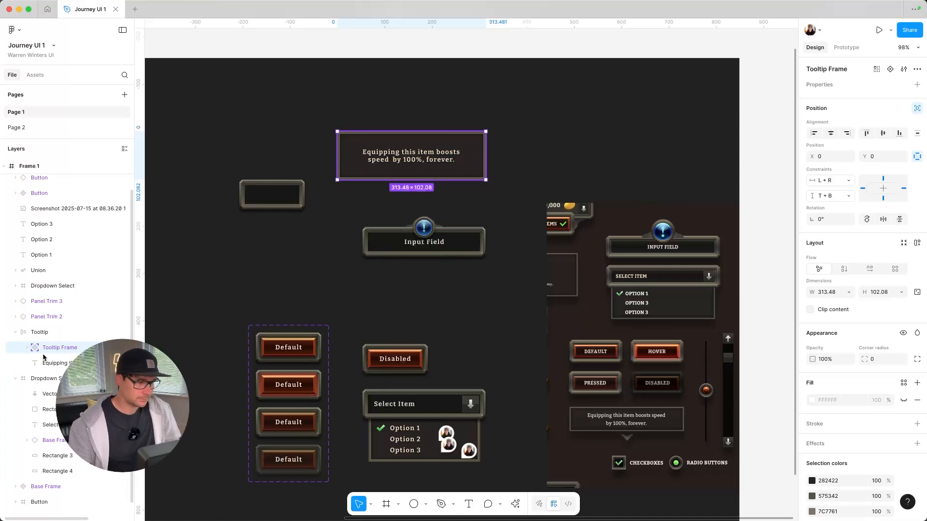
pyautogui.moveTo(387, 164); pyautogui.dragTo(231, 121)
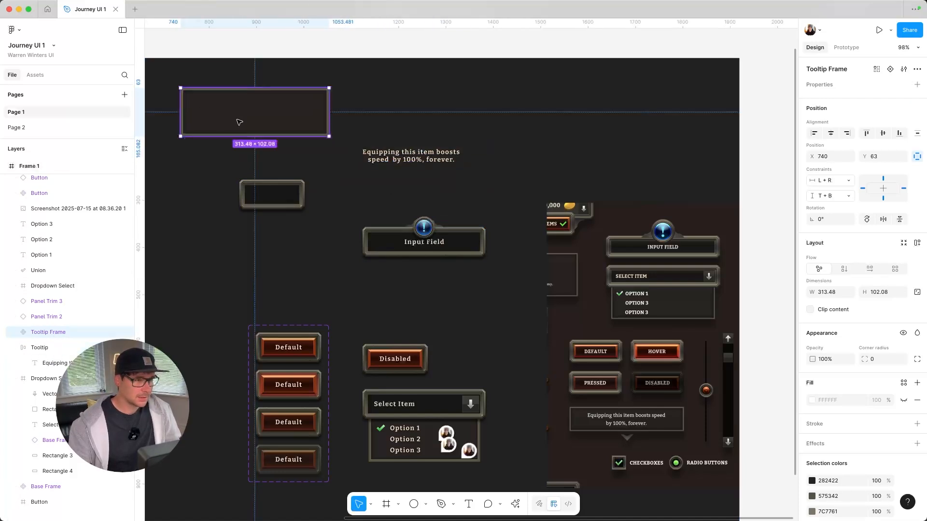
# - Paste an instance of the Tooltip Frame component into the Tooltip auto layout and set its width and height to Fill
pyautogui.press('super+c')
pyautogui.press('super+v')
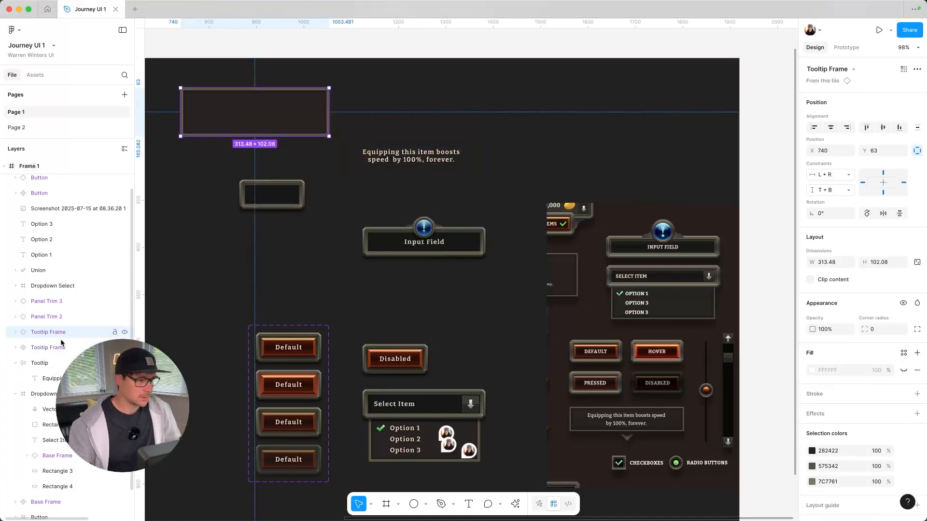
pyautogui.moveTo(63, 370); pyautogui.dragTo(63, 371)
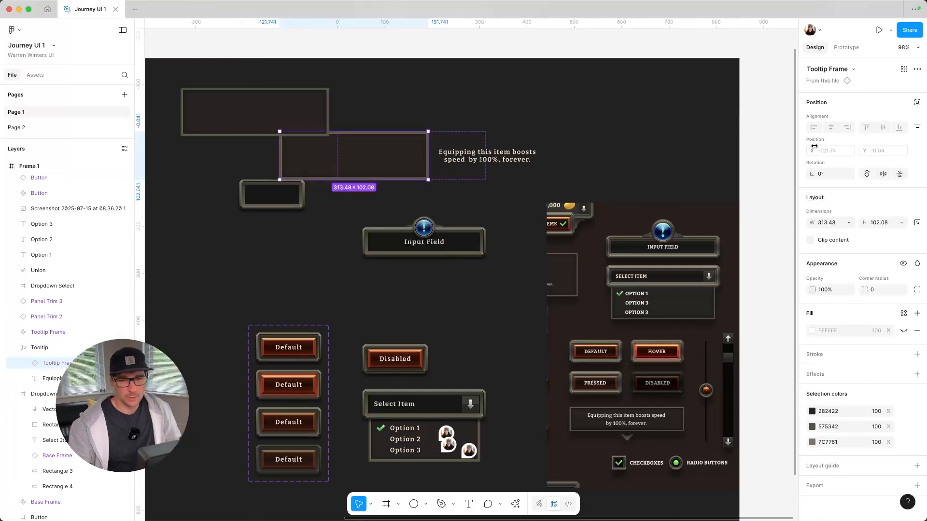
pyautogui.click(849, 223)
pyautogui.click(864, 234)
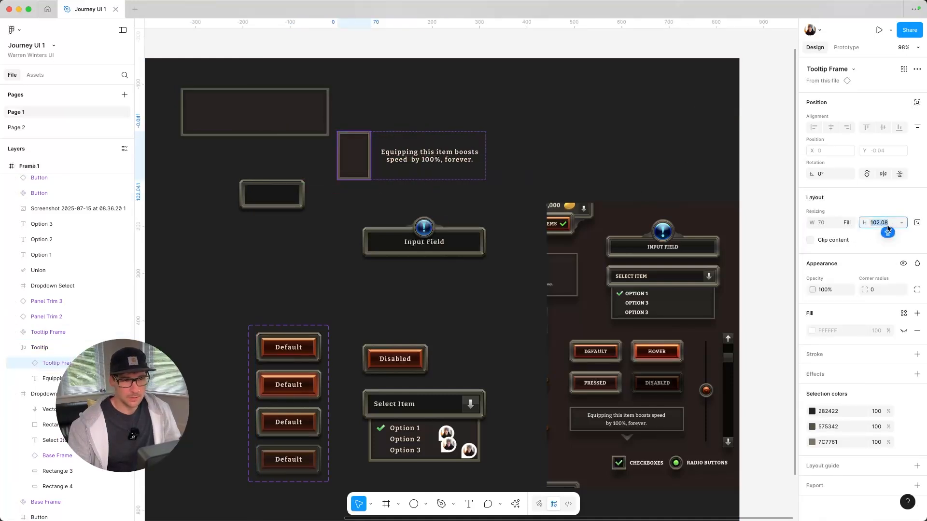
pyautogui.click(900, 223)
pyautogui.click(879, 235)
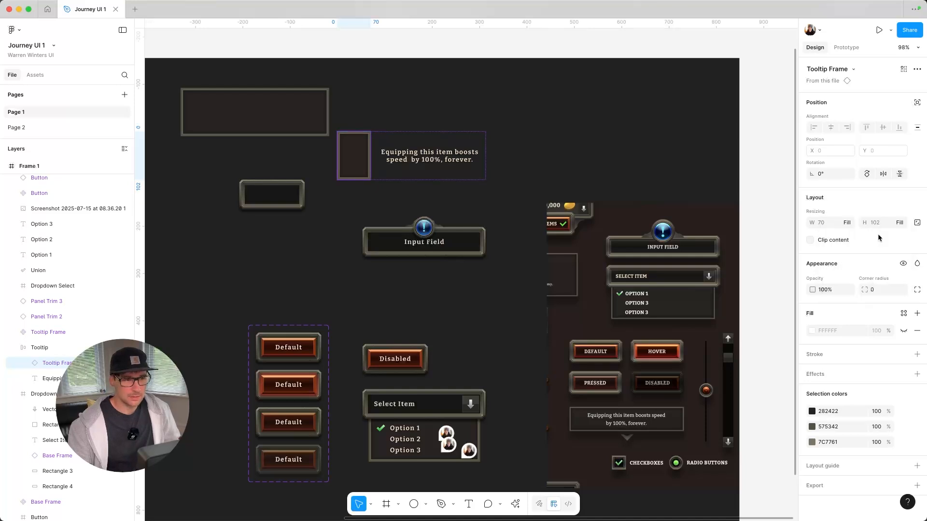
# - Exclude the Tooltip Frame instance from auto layout and constrain it to Left + Right and Top + Bottom
pyautogui.click(916, 103)
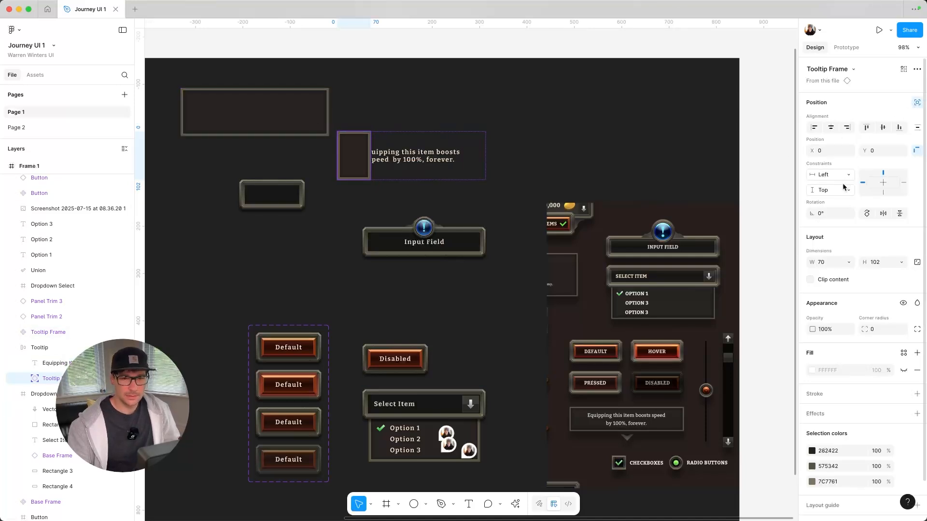
pyautogui.click(848, 262)
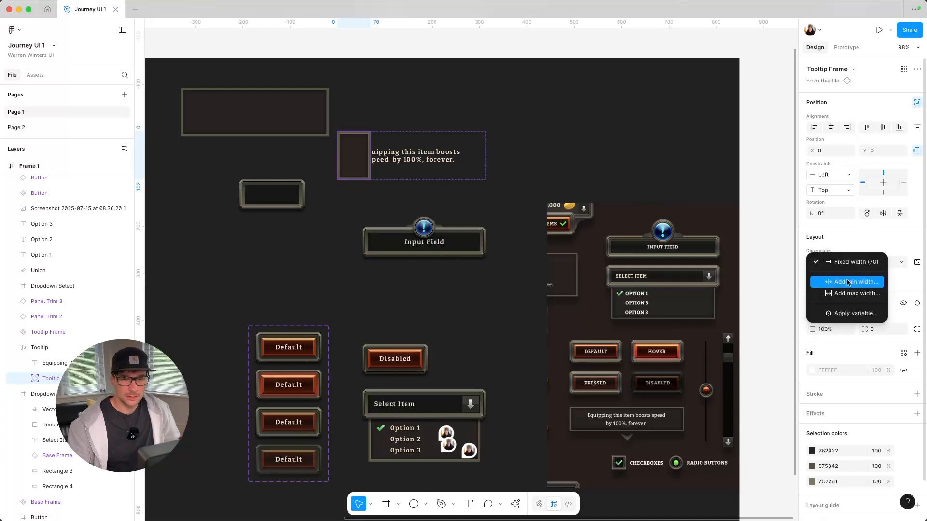
pyautogui.click(827, 228)
pyautogui.click(838, 174)
pyautogui.click(830, 196)
pyautogui.click(839, 190)
pyautogui.click(826, 211)
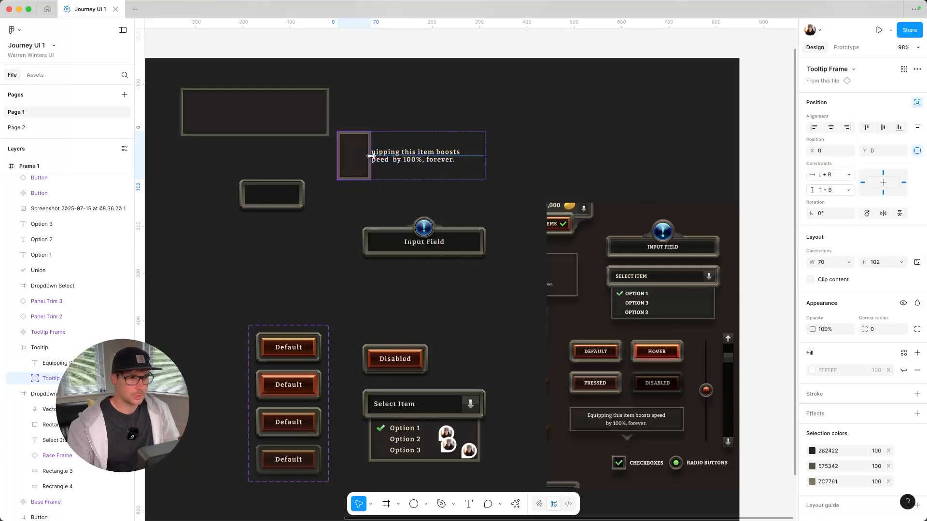
# - Widen the Tooltip Frame instance to the Tooltip's full 313 px width and place it behind the text
pyautogui.click(52, 348)
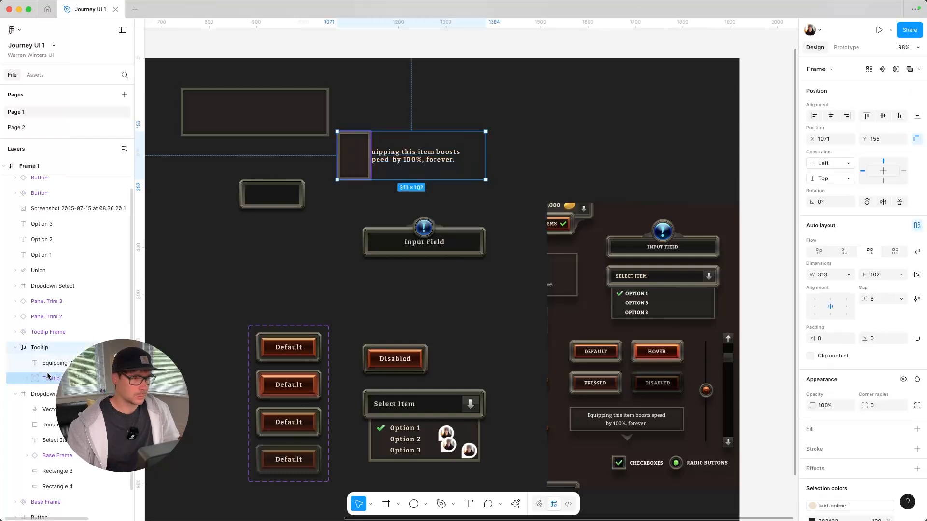
pyautogui.click(49, 379)
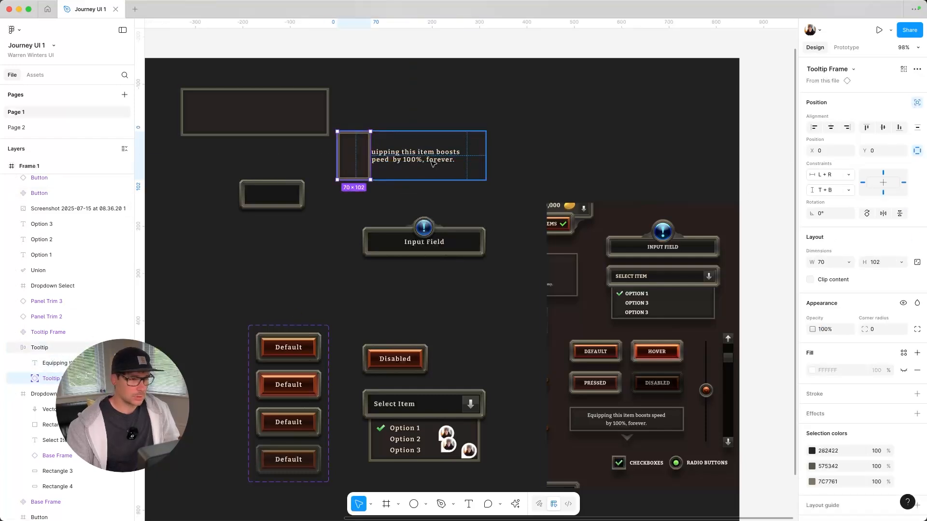
pyautogui.moveTo(371, 150); pyautogui.dragTo(486, 150)
pyautogui.press('super+bracketright')
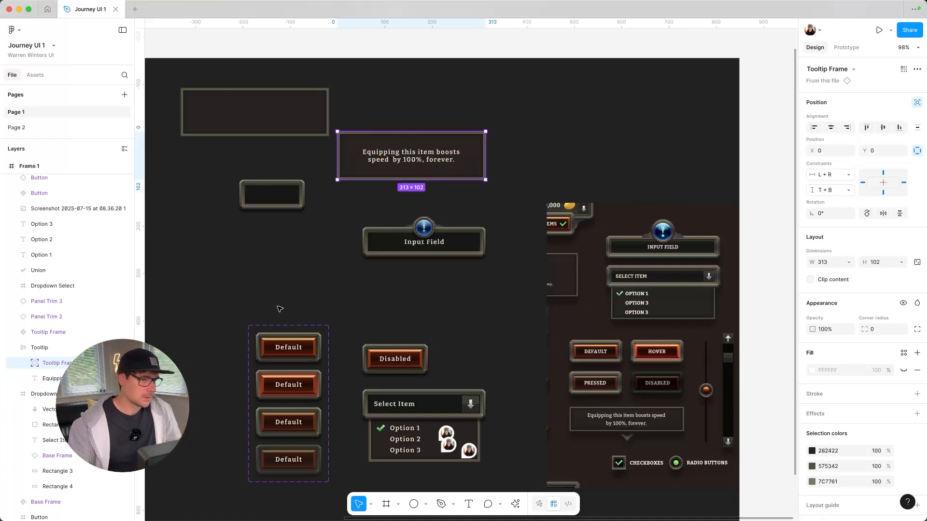
# - Try resizing the Tooltip from its right edge to test the frame, and undo the resize
pyautogui.click(342, 215)
pyautogui.click(461, 171)
pyautogui.moveTo(486, 155); pyautogui.dragTo(475, 174)
pyautogui.press('super+z')
# - Arrange the Tooltip Frame, Base Frame and Button components in a right-aligned column and move the Tooltip to X 1091, Y 183
pyautogui.moveTo(290, 118); pyautogui.dragTo(276, 150)
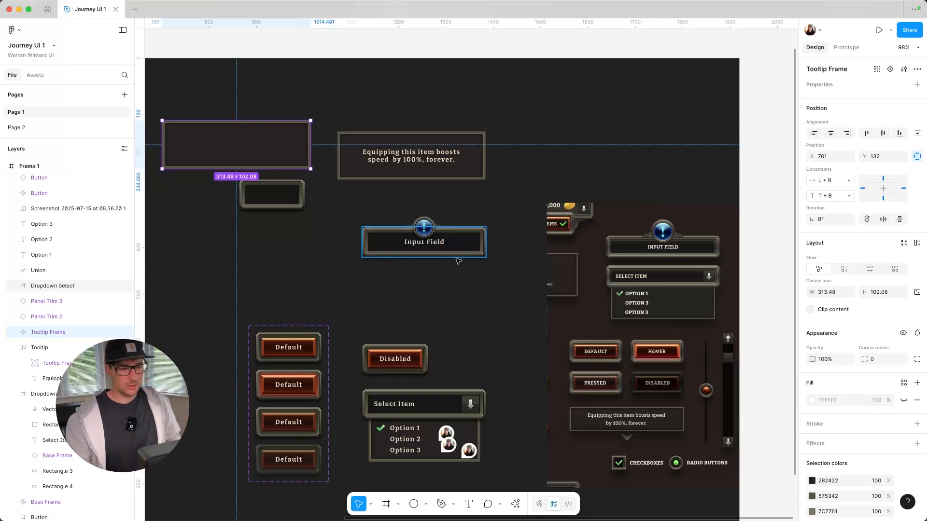
pyautogui.scroll(-3, 458, 260)
pyautogui.scroll(3, 458, 260)
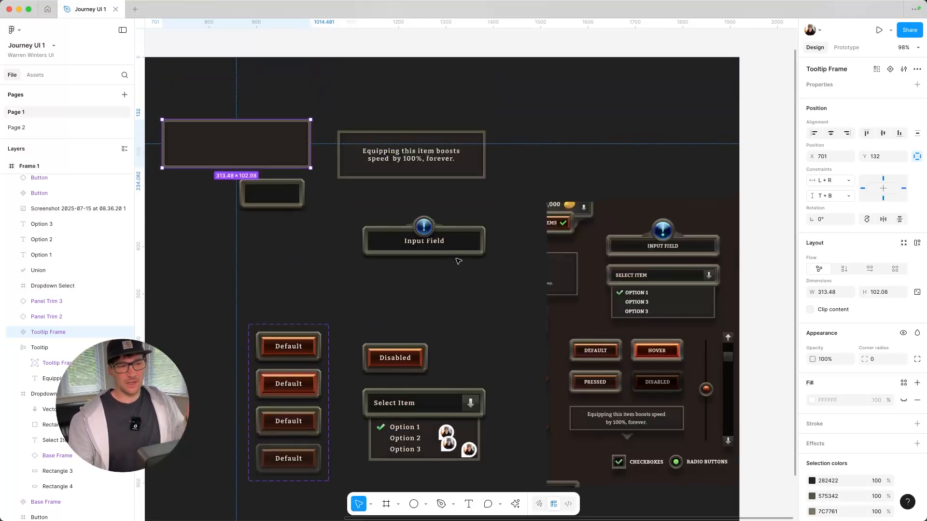
pyautogui.click(280, 199)
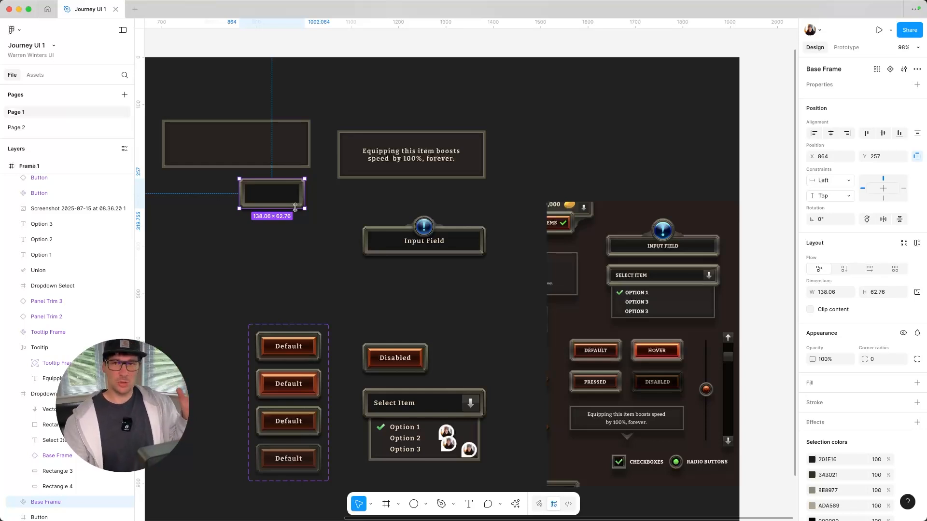
pyautogui.moveTo(301, 350); pyautogui.dragTo(283, 249)
pyautogui.moveTo(300, 207); pyautogui.dragTo(304, 208)
pyautogui.click(324, 220)
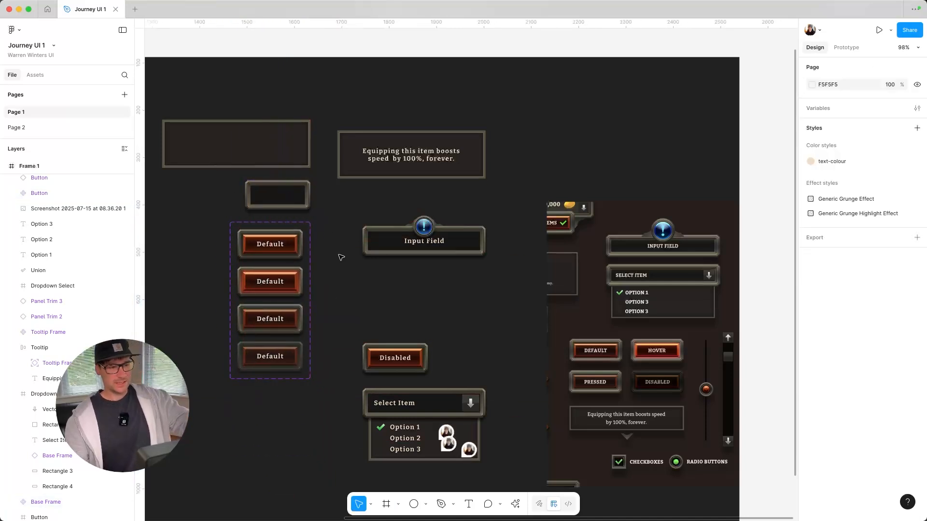
pyautogui.moveTo(388, 170); pyautogui.dragTo(399, 182)
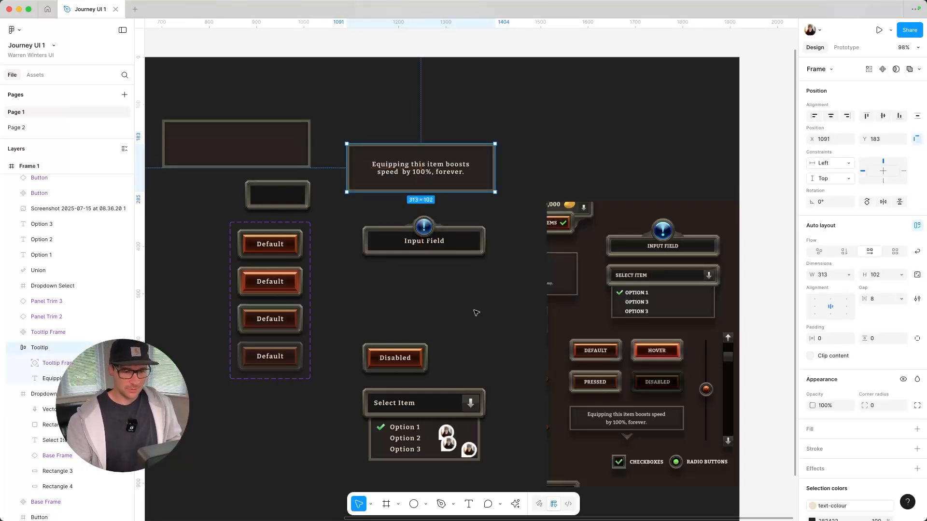
# - Restore the main component of the Input Field's panel trims and move it below the Button component set to X 958, Y 697
pyautogui.click(439, 227)
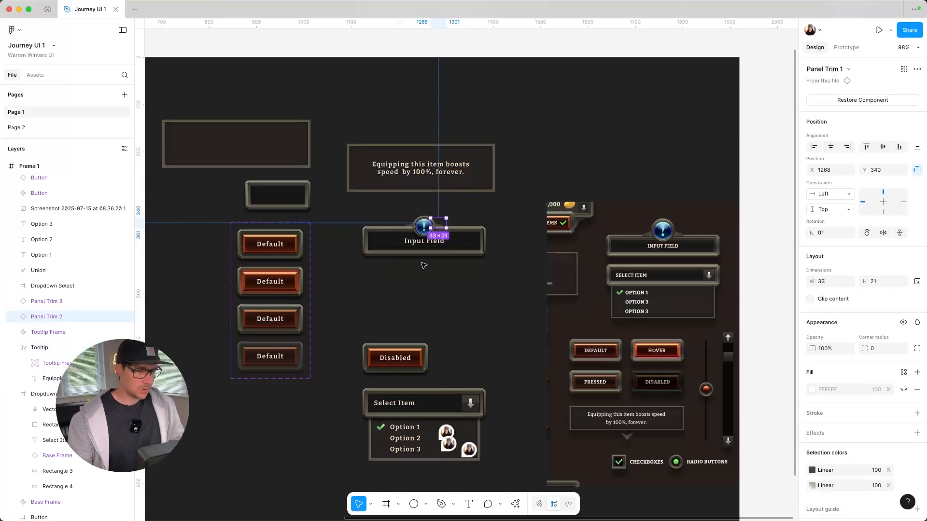
pyautogui.click(52, 302)
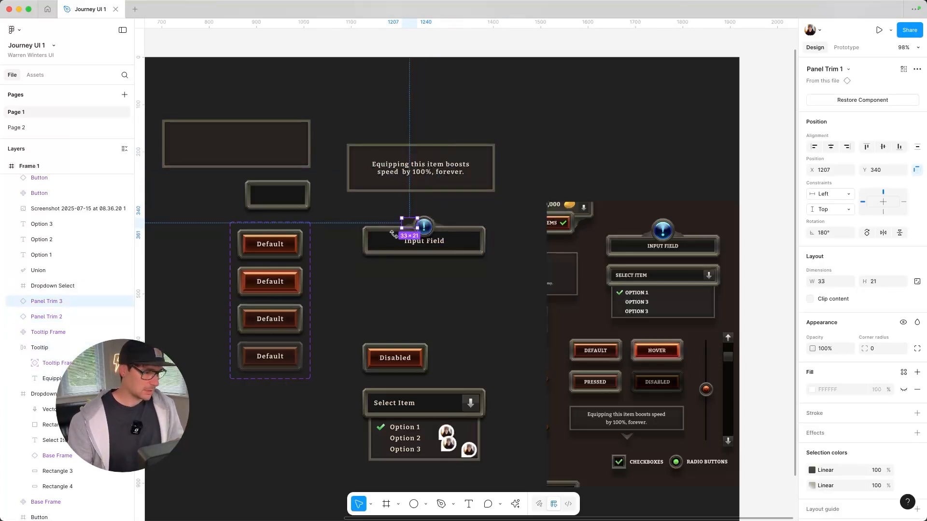
pyautogui.click(42, 334)
pyautogui.click(48, 302)
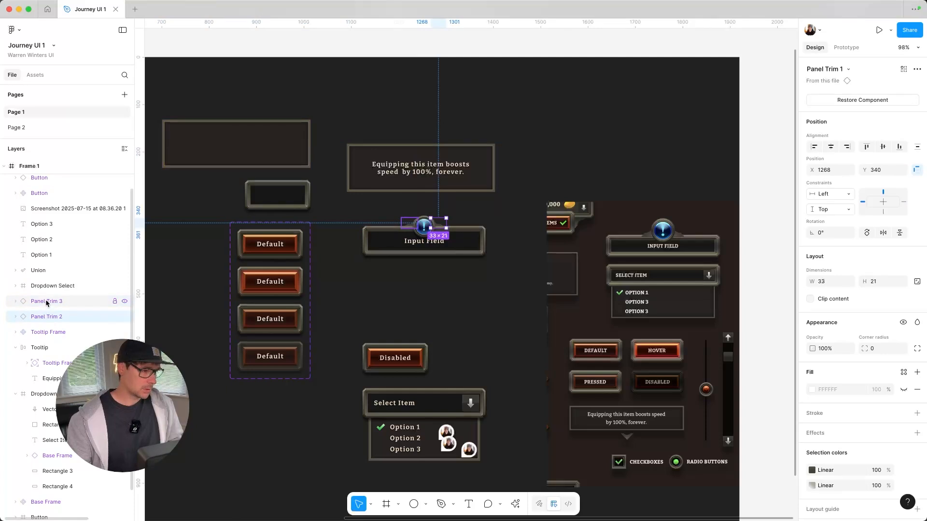
pyautogui.rightClick(48, 302)
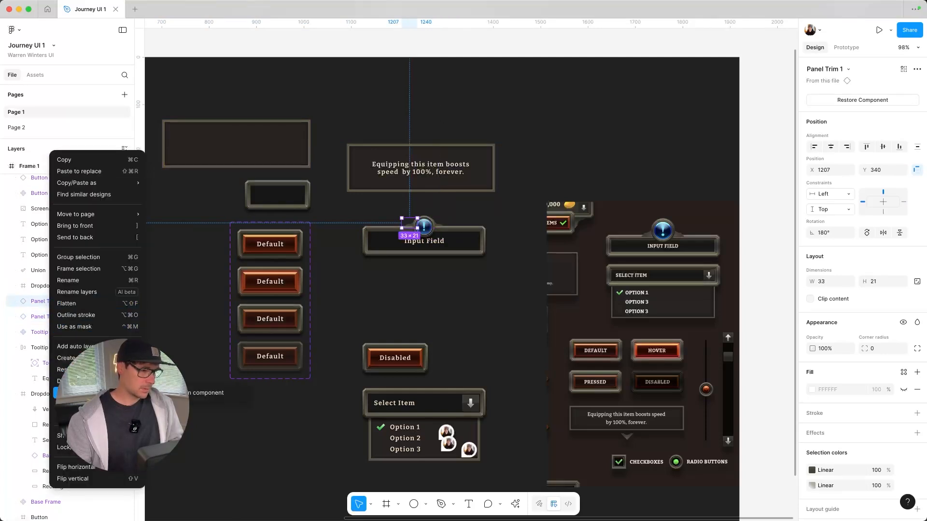
pyautogui.click(145, 393)
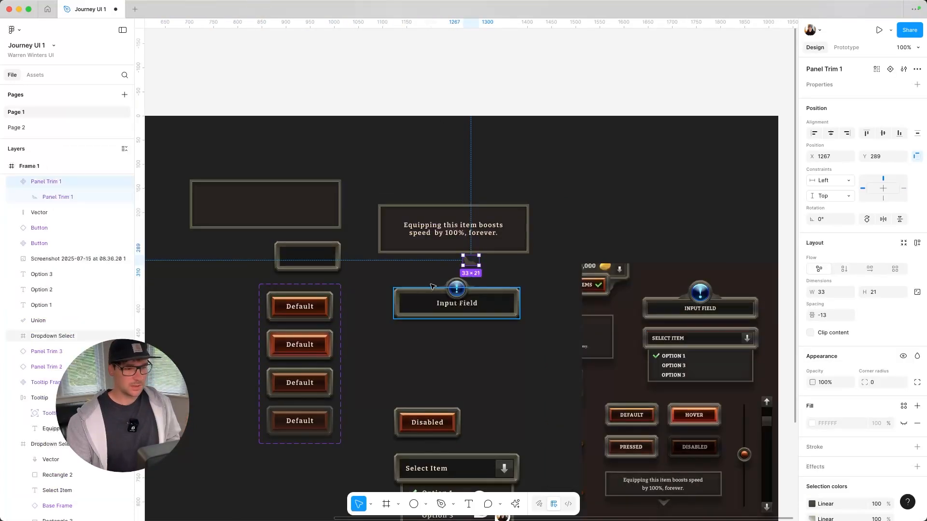
pyautogui.moveTo(336, 367); pyautogui.dragTo(322, 458)
pyautogui.scroll(5, 440, 363)
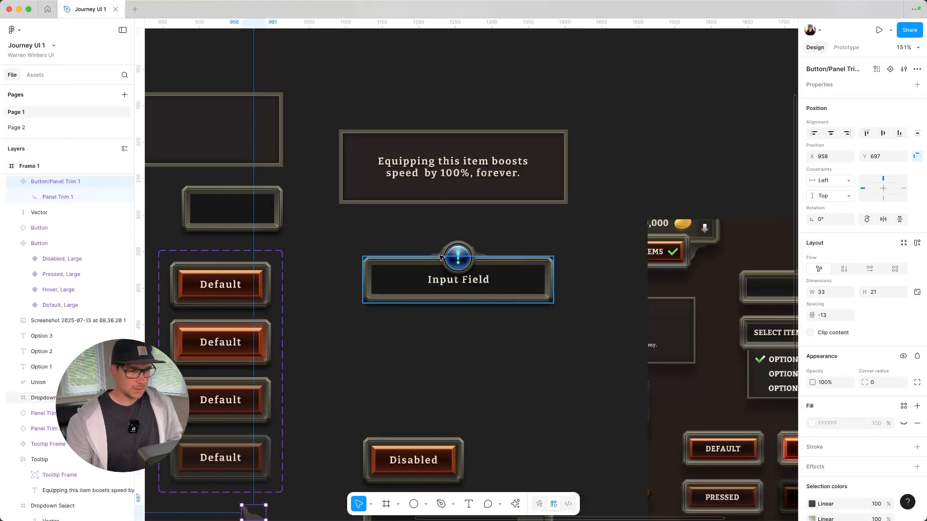
# - Place a copy of the panel trim on the empty canvas above the Disabled button, rotated to 150°, and detach the instance
pyautogui.click(443, 286)
pyautogui.moveTo(439, 256); pyautogui.dragTo(495, 188)
pyautogui.scroll(10, 437, 377)
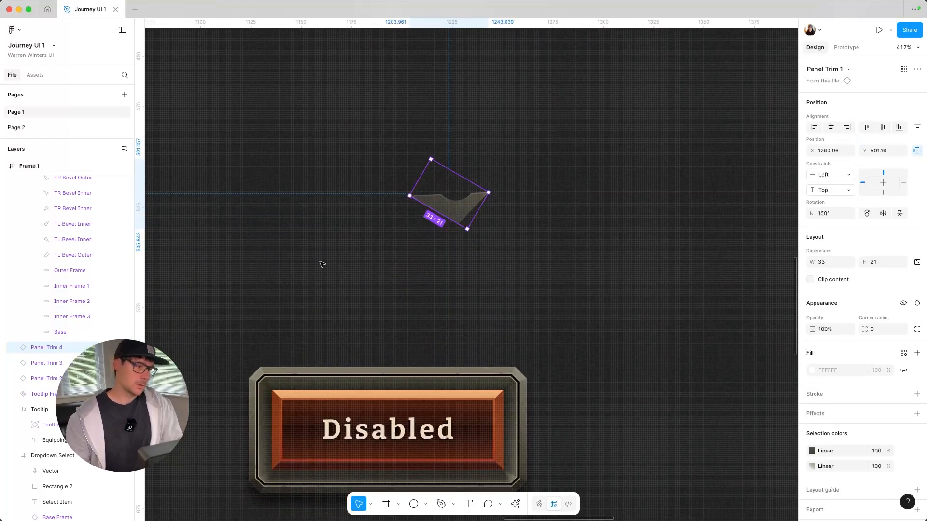
pyautogui.rightClick(62, 347)
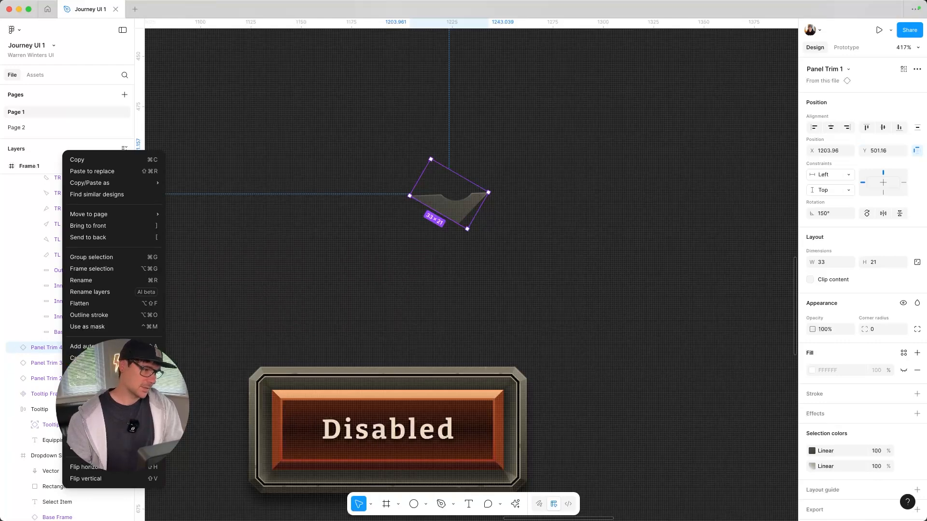
pyautogui.click(77, 347)
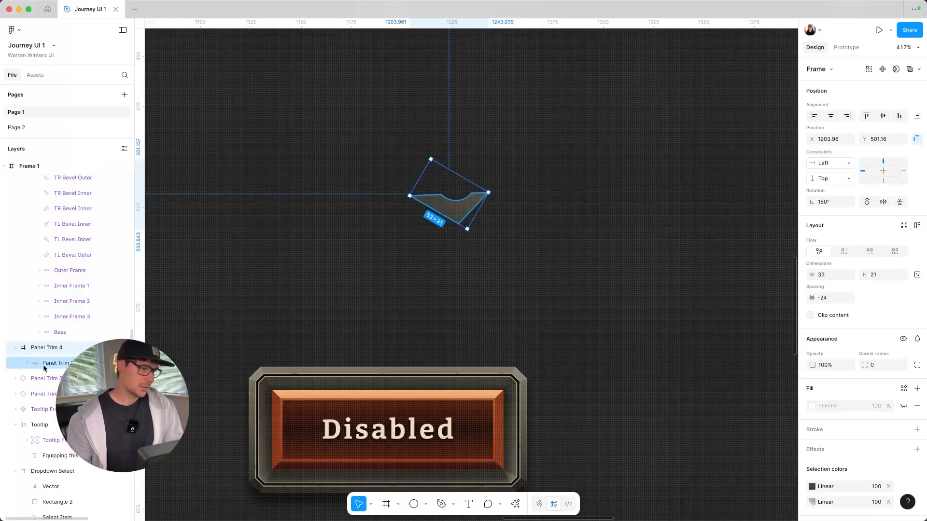
# - Move the left vertex of the triangular path inside Panel Trim 4 to X 7.54, Y 16.5, level with the right vertex
pyautogui.click(27, 363)
pyautogui.click(48, 394)
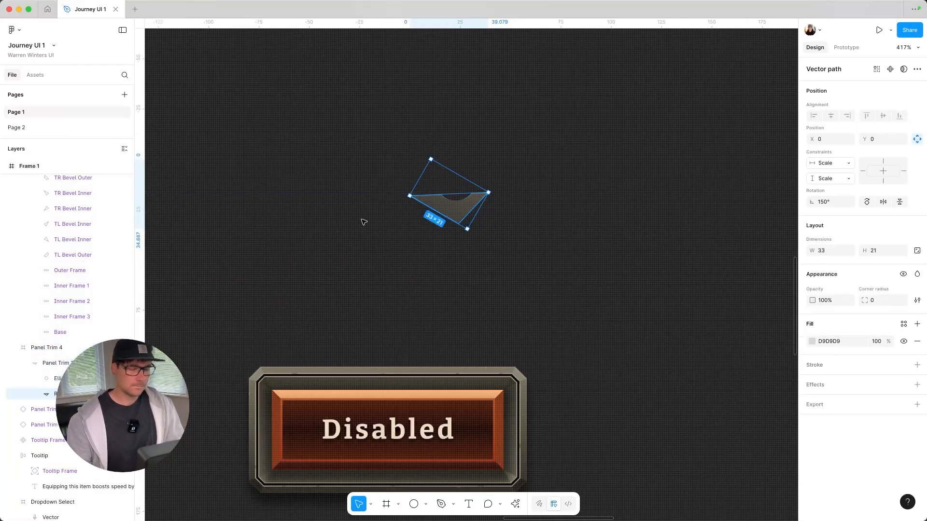
pyautogui.press('Return')
pyautogui.moveTo(409, 196); pyautogui.dragTo(421, 193)
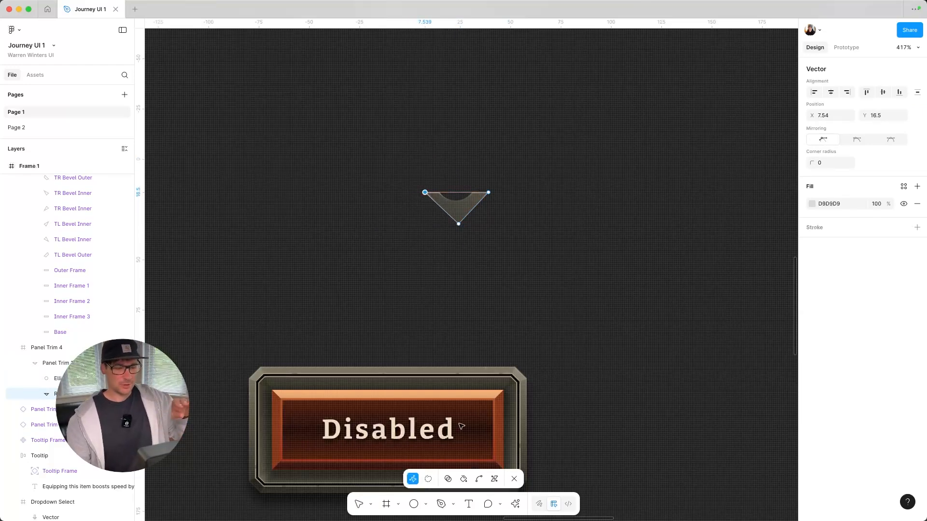
pyautogui.click(427, 505)
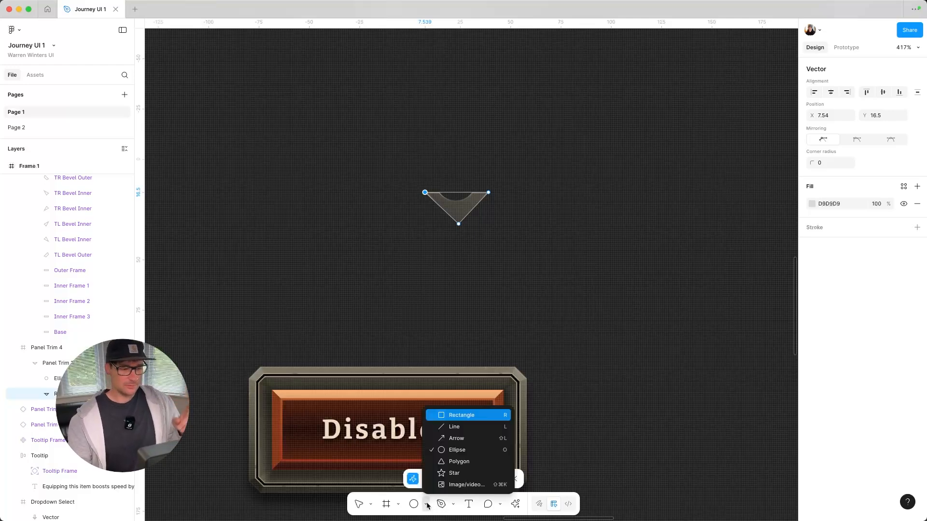
pyautogui.click(454, 415)
pyautogui.scroll(3, 443, 193)
pyautogui.moveTo(494, 141); pyautogui.dragTo(569, 220)
pyautogui.press('super+z')
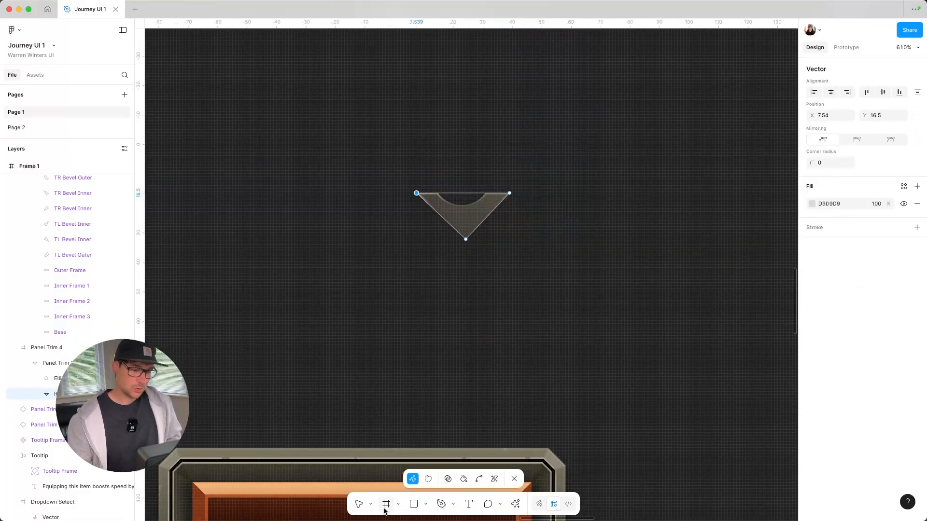
pyautogui.click(431, 506)
pyautogui.click(454, 460)
pyautogui.moveTo(409, 215); pyautogui.dragTo(468, 297)
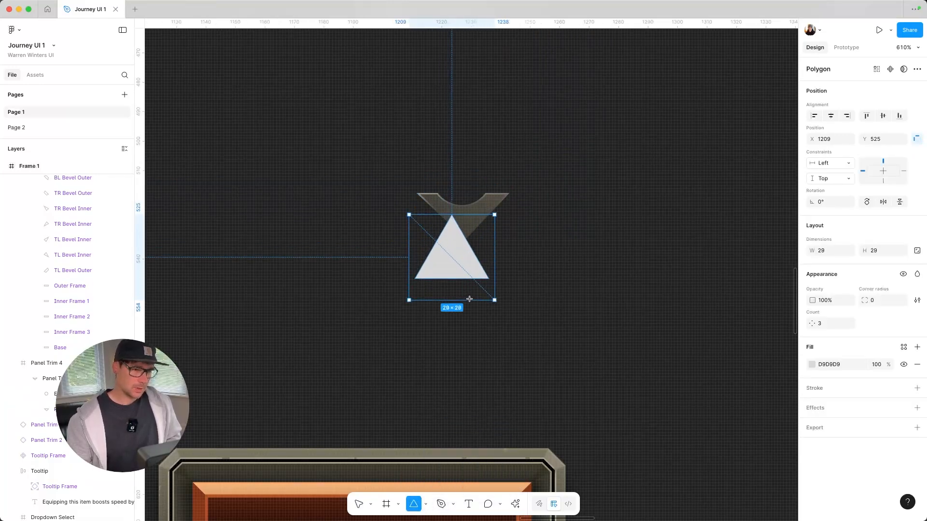
pyautogui.press('super+z')
# - Draw a 28 × 28 square over the detached trim and rotate it to -45° at about X 1208, Y 494
pyautogui.click(426, 505)
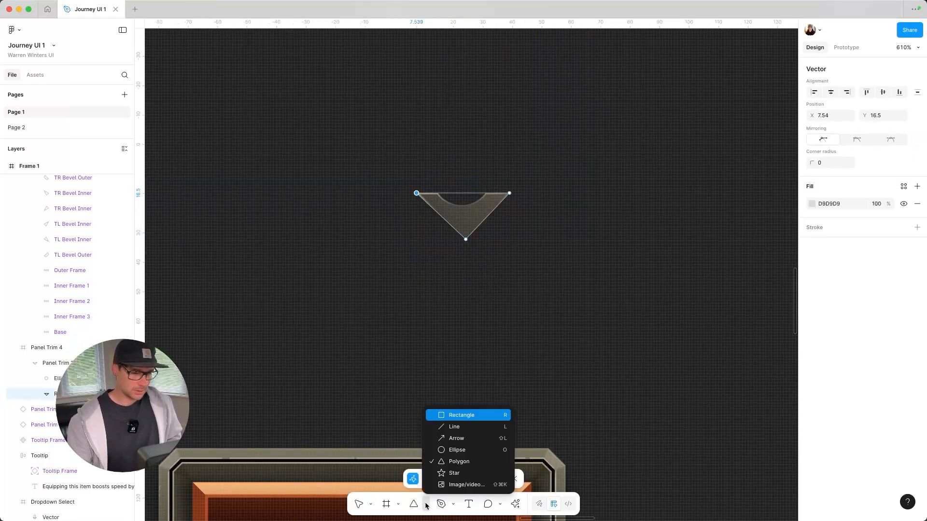
pyautogui.click(462, 415)
pyautogui.moveTo(403, 168); pyautogui.dragTo(485, 250)
pyautogui.moveTo(486, 164); pyautogui.dragTo(509, 203)
pyautogui.moveTo(442, 247); pyautogui.dragTo(457, 219)
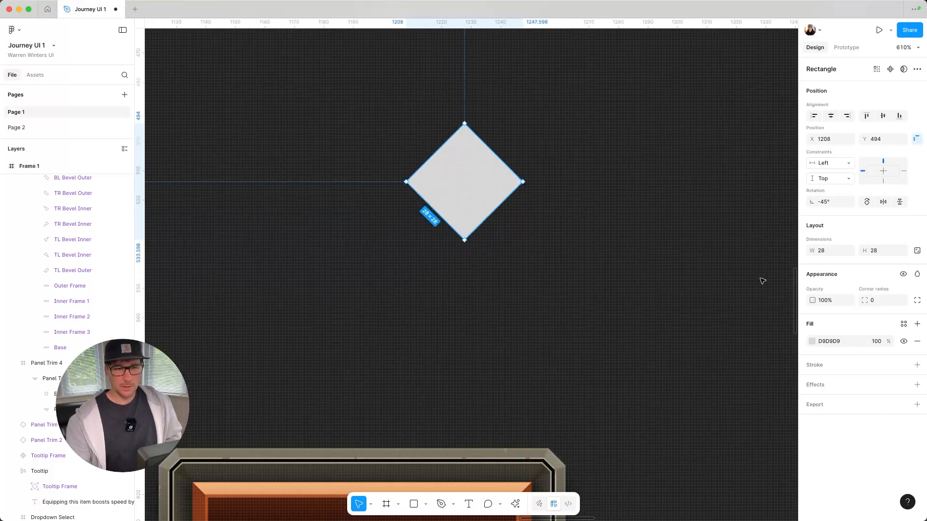
# - Delete the top vertex of the rotated square to make a downward-pointing triangle
pyautogui.doubleClick(473, 157)
pyautogui.moveTo(435, 100); pyautogui.dragTo(506, 153)
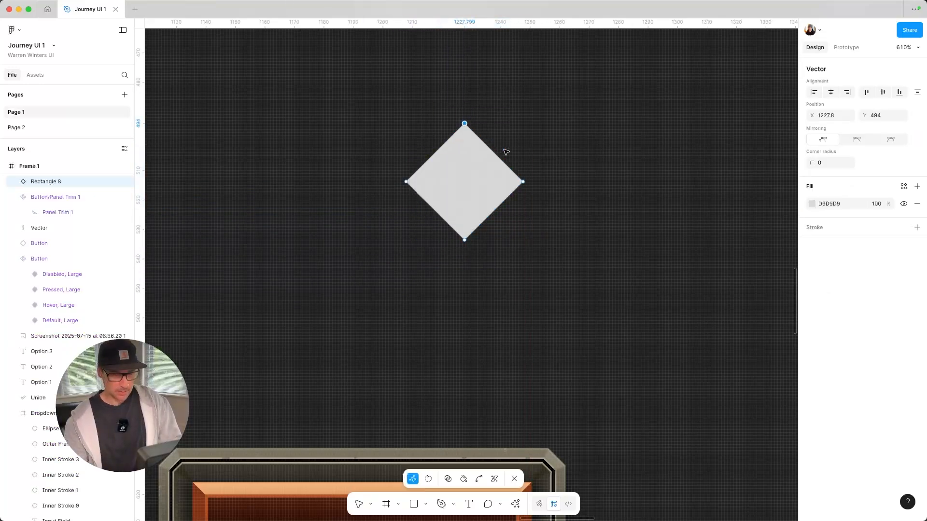
pyautogui.press('Delete')
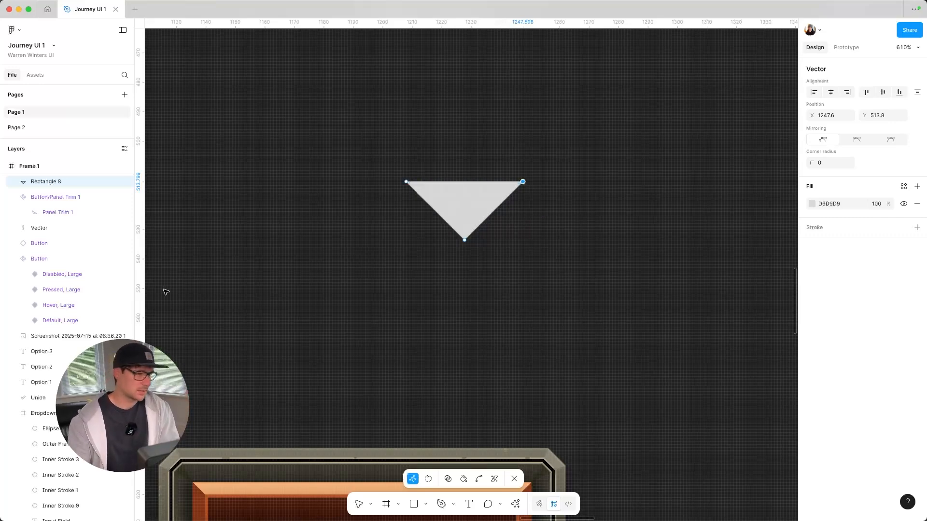
pyautogui.press('Escape')
# - Cut the triangle and paste it into the Panel Trim 1 shape group inside Panel Trim 4
pyautogui.press('Delete')
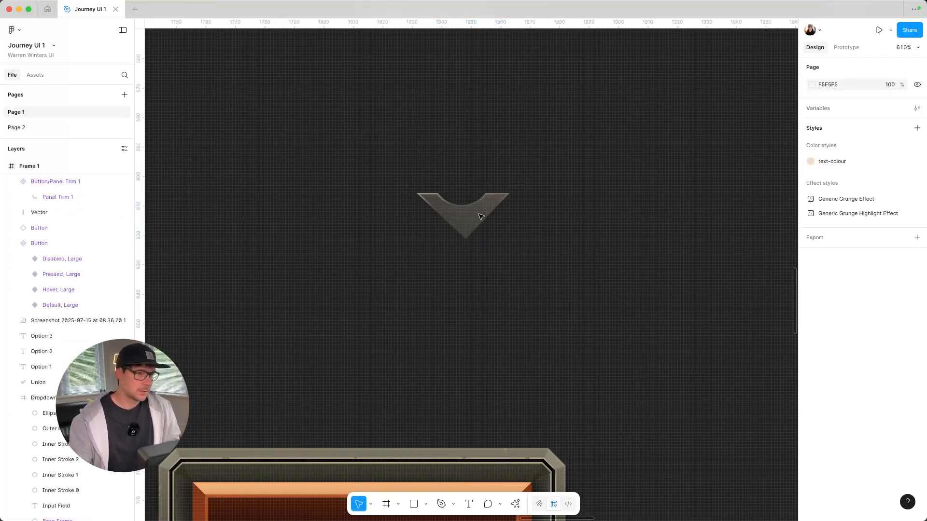
pyautogui.keyDown('super'); pyautogui.click(460, 212); pyautogui.keyUp('super')
pyautogui.press('super+z')
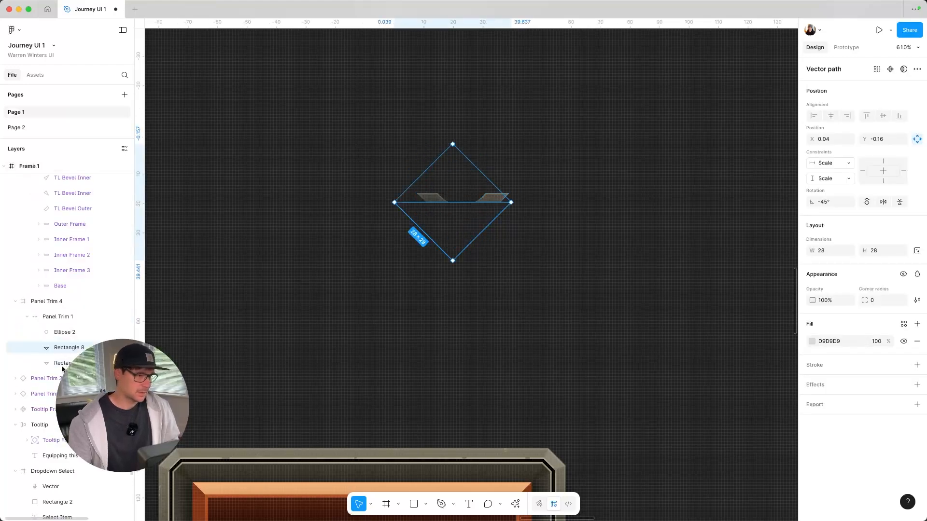
# - Delete the original triangular path from the Panel Trim 1 shape group, keeping the pasted 28 × 28 triangle and the ellipse
pyautogui.moveTo(466, 230)
pyautogui.mouseDown()
pyautogui.moveTo(467, 213)
pyautogui.moveTo(474, 222)
pyautogui.mouseUp()
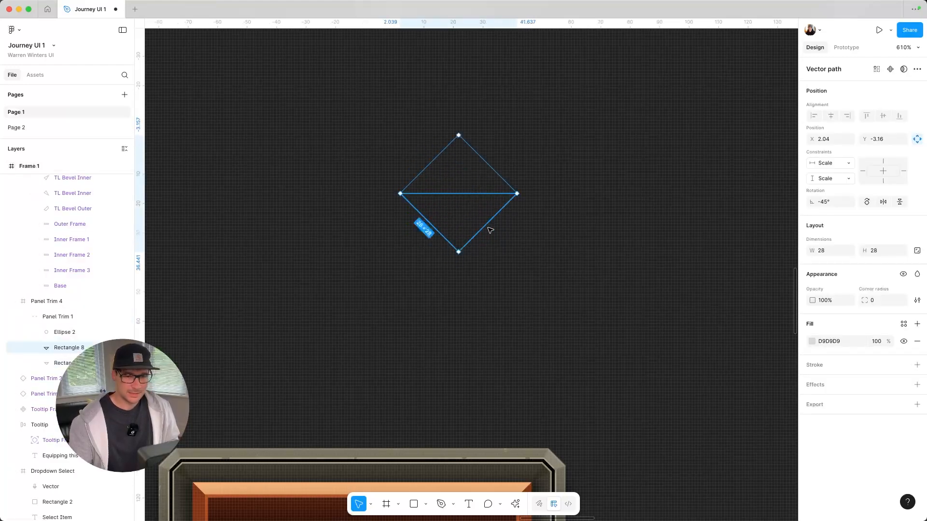
pyautogui.click(57, 363)
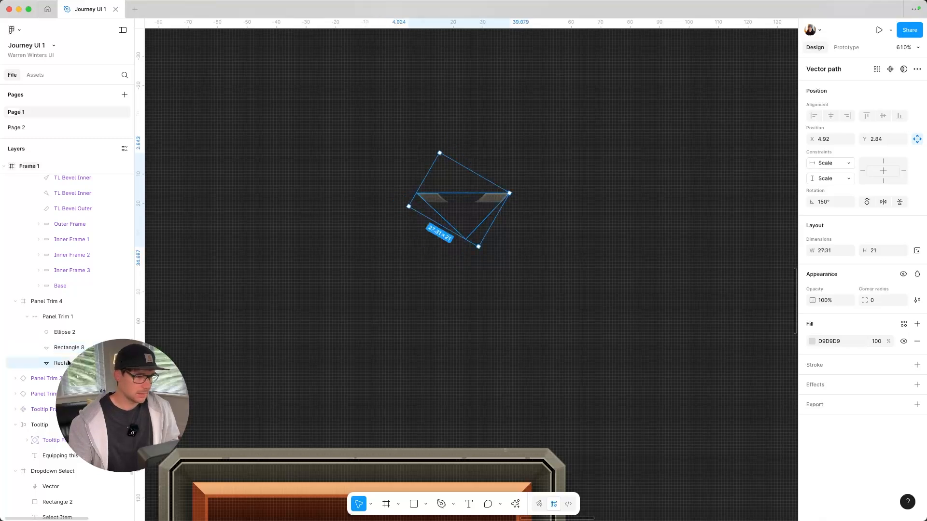
pyautogui.click(71, 333)
pyautogui.click(72, 347)
pyautogui.click(72, 333)
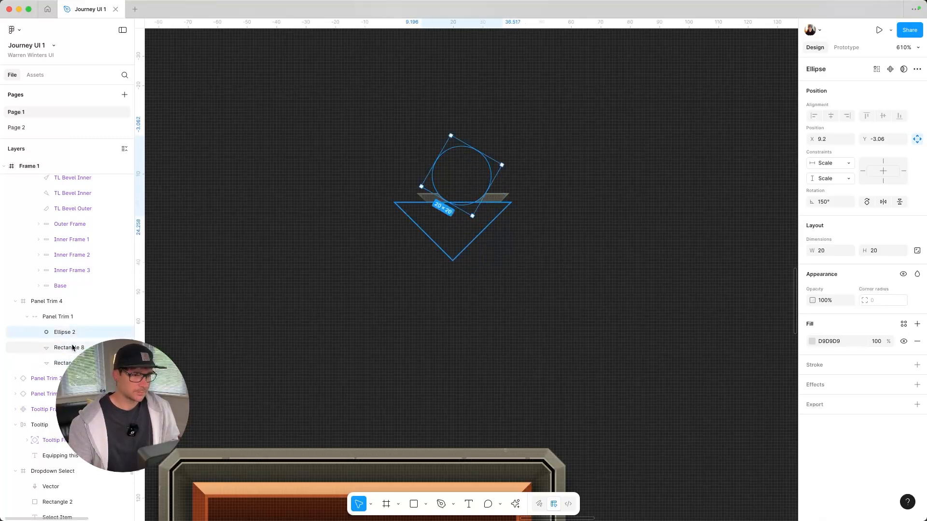
pyautogui.click(71, 347)
pyautogui.click(72, 363)
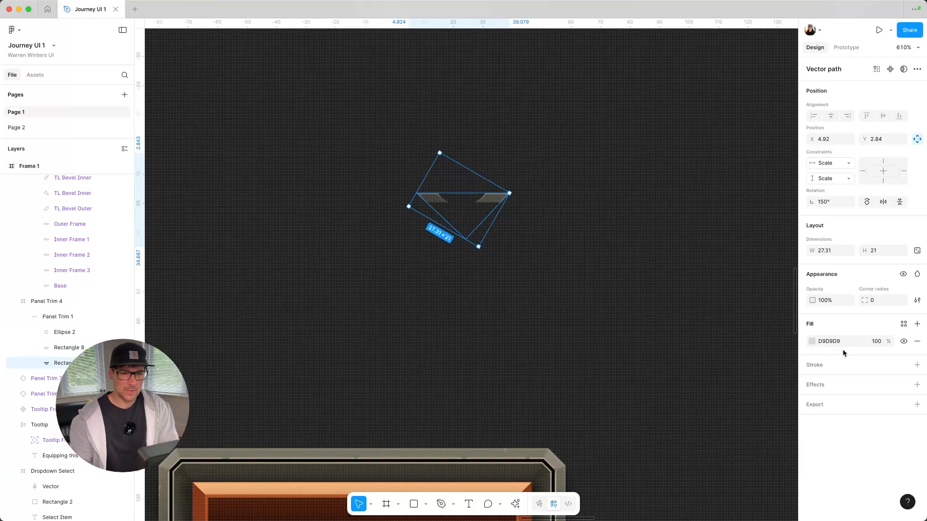
pyautogui.click(53, 349)
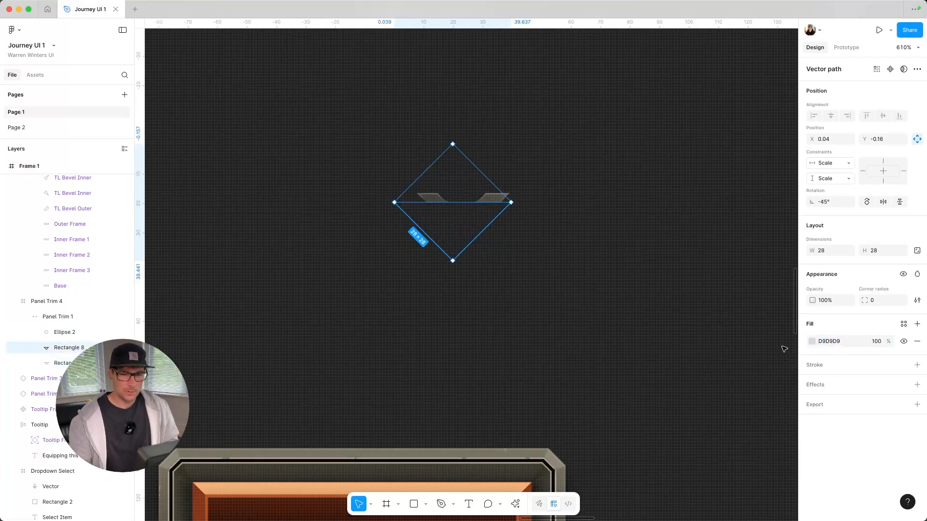
pyautogui.click(53, 363)
pyautogui.press('Delete')
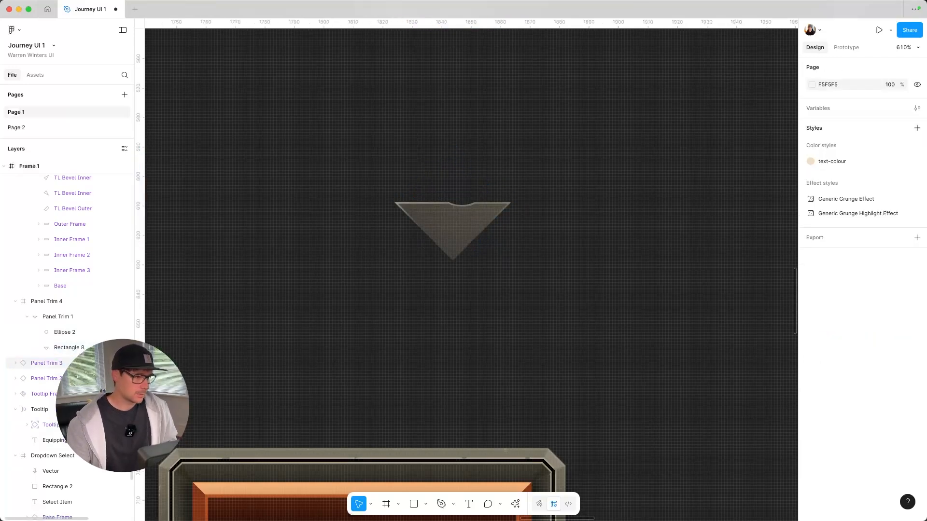
# - Move the pasted triangle to X 3.04, Y -5.16 so the circular cutout sits centred in its upper edge
pyautogui.click(73, 349)
pyautogui.press('Right')
pyautogui.press('Right')
pyautogui.press('Up')
pyautogui.press('Up')
pyautogui.press('Right')
pyautogui.press('Right')
pyautogui.press('Up')
pyautogui.press('Up')
pyautogui.press('Up')
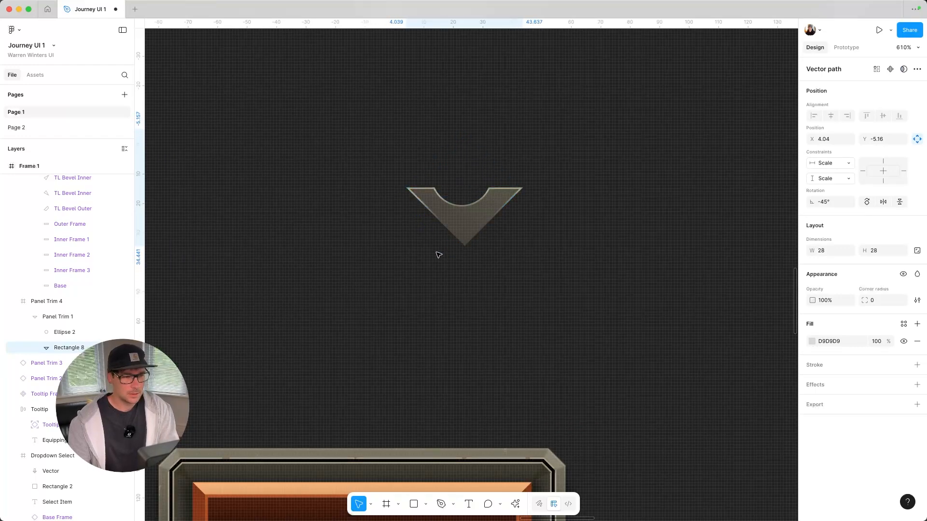
pyautogui.press('Left')
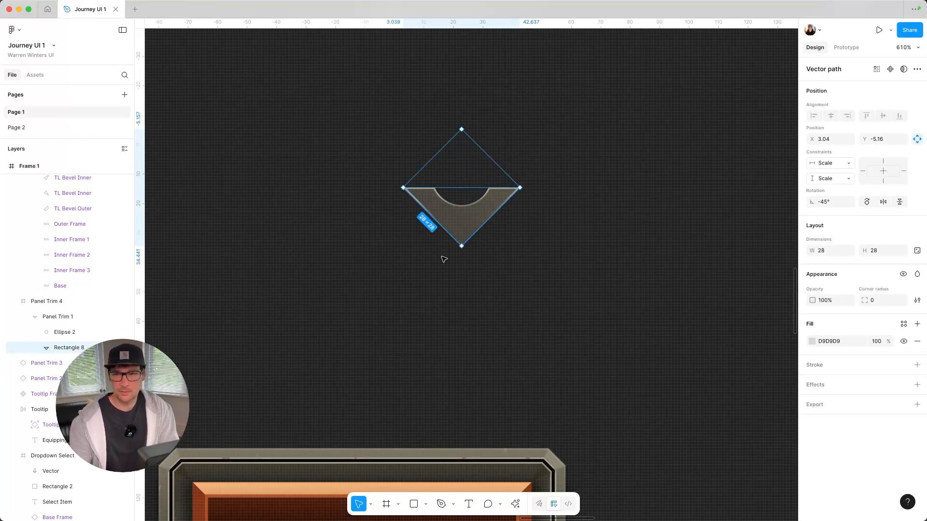
pyautogui.click(514, 269)
pyautogui.scroll(-10, 515, 277)
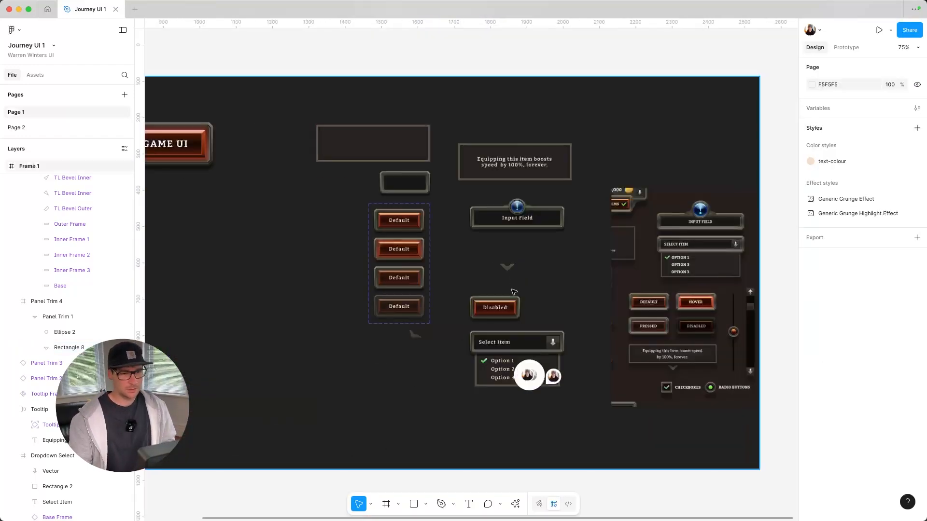
pyautogui.scroll(4, 515, 289)
pyautogui.click(507, 269)
pyautogui.moveTo(506, 261); pyautogui.dragTo(508, 258)
pyautogui.press('super+z')
pyautogui.scroll(8, 507, 258)
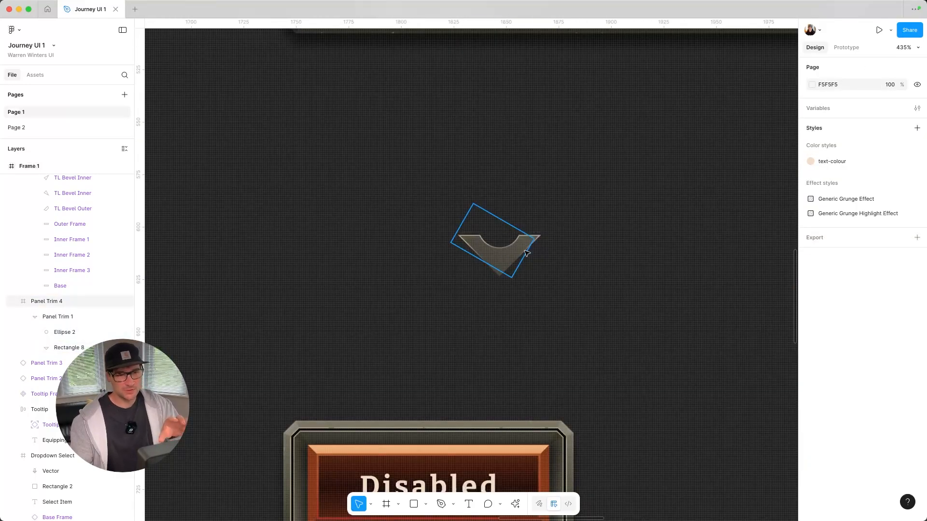
pyautogui.scroll(3, 531, 252)
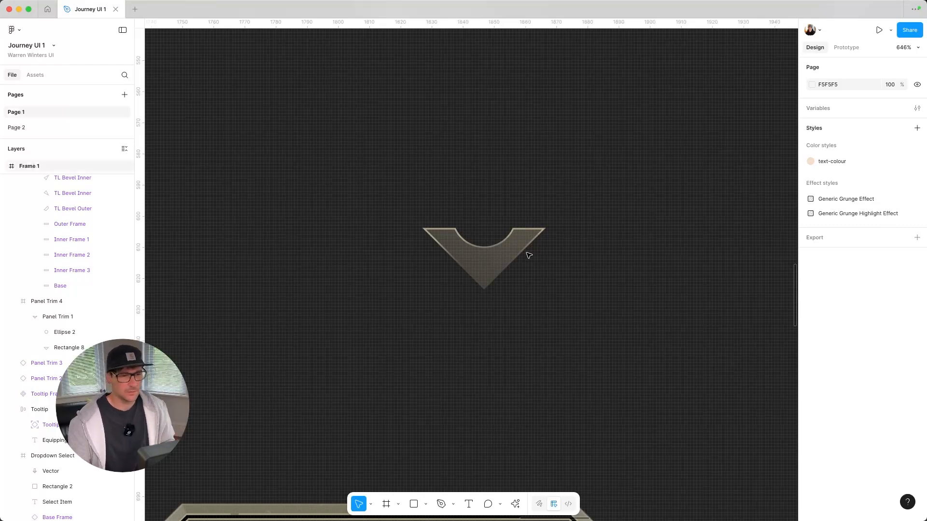
# - Place the Panel Trim 4 arrow centred just beneath the tooltip at X 1226, Y 279, and collapse its Panel Trim 1 layer group
pyautogui.scroll(-12, 526, 252)
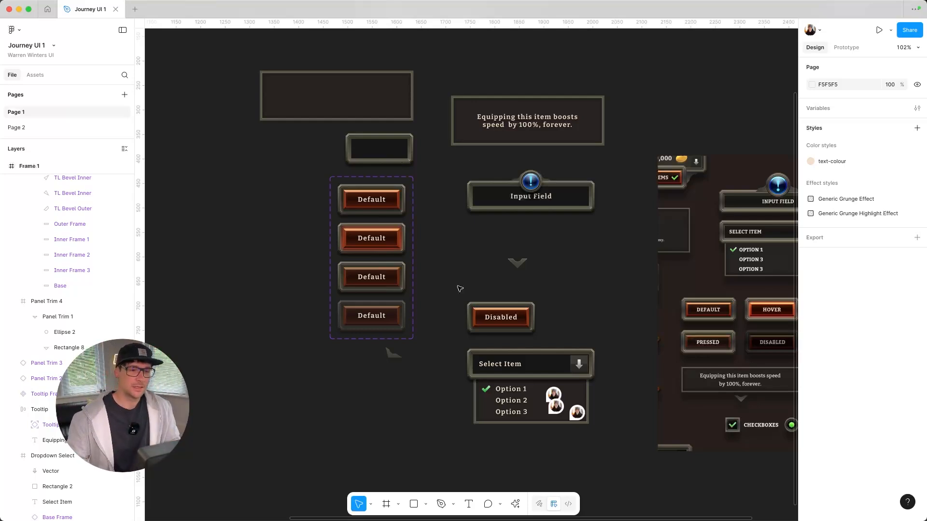
pyautogui.moveTo(514, 265); pyautogui.dragTo(532, 159)
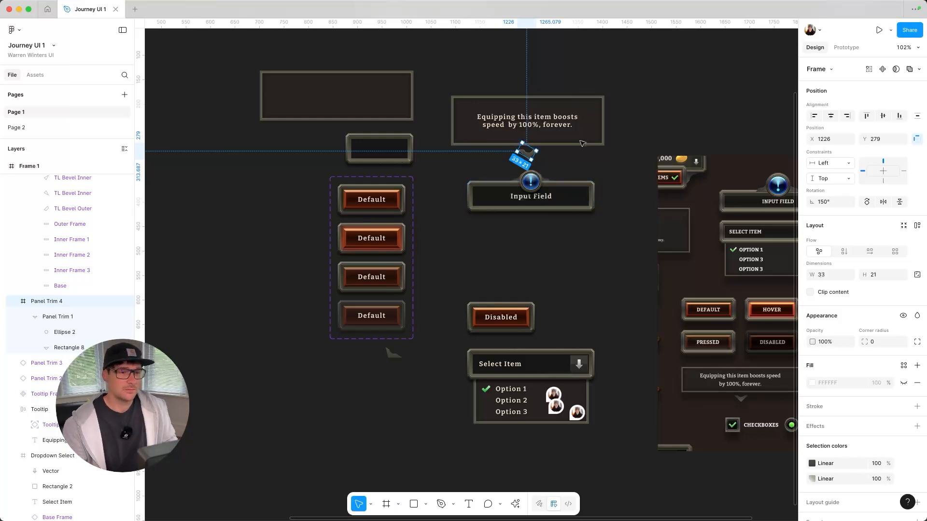
pyautogui.scroll(5, 559, 145)
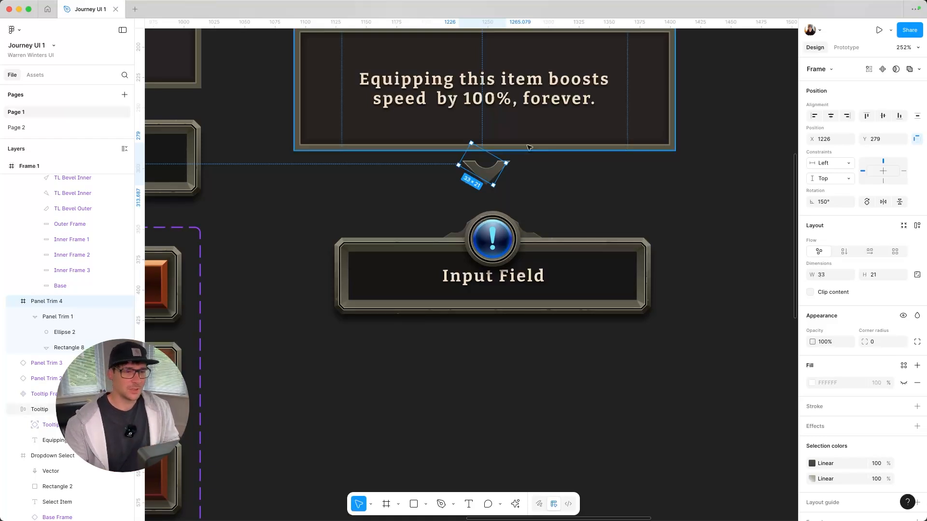
pyautogui.click(67, 348)
pyautogui.click(64, 333)
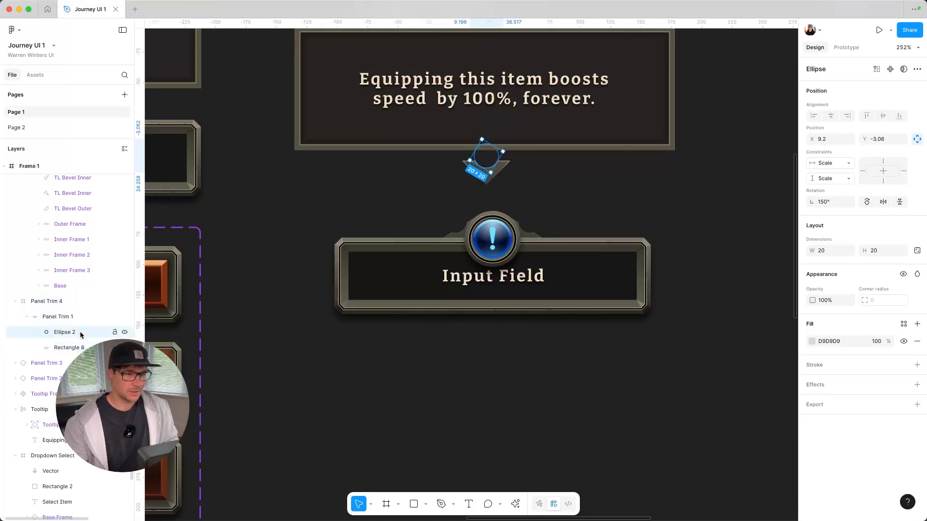
pyautogui.click(48, 316)
pyautogui.click(28, 317)
pyautogui.click(563, 201)
pyautogui.scroll(-5, 562, 199)
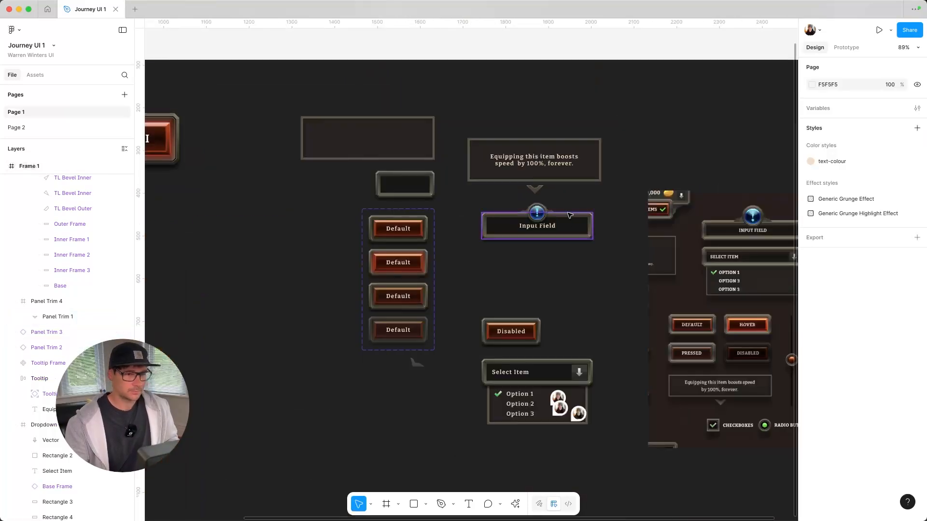
# - Move the tooltip and its pointer arrow together slightly up and across so they are centred above the Input Field
pyautogui.moveTo(482, 116); pyautogui.dragTo(558, 175)
pyautogui.moveTo(489, 210); pyautogui.dragTo(487, 212)
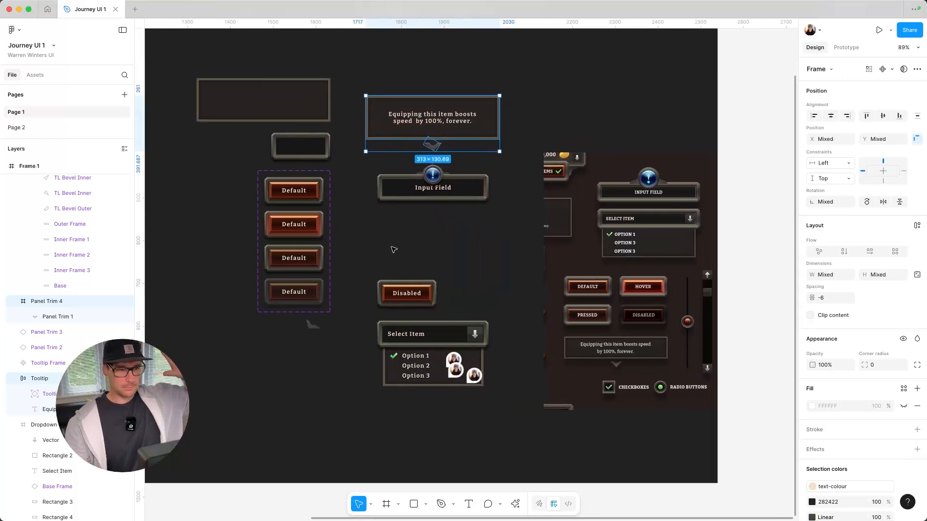
pyautogui.click(388, 231)
pyautogui.scroll(1, 389, 231)
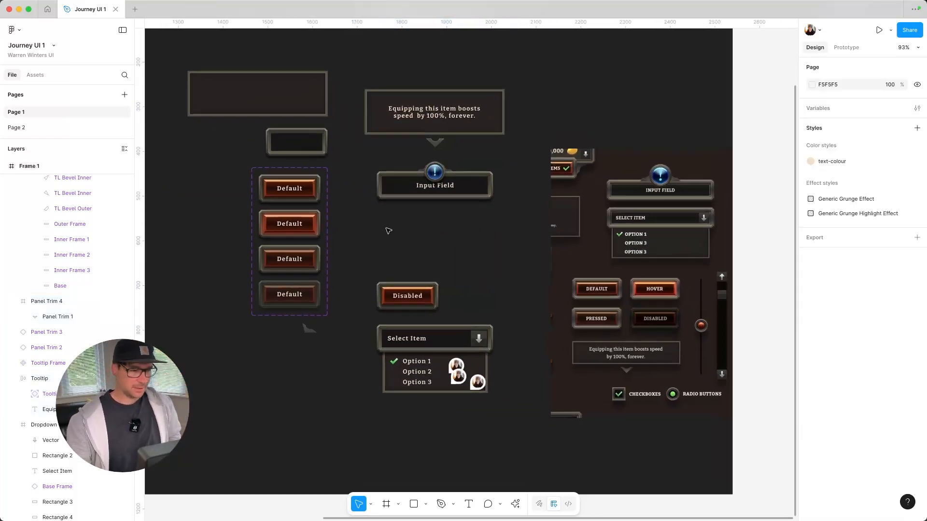
pyautogui.moveTo(388, 229); pyautogui.dragTo(329, 323)
pyautogui.click(376, 238)
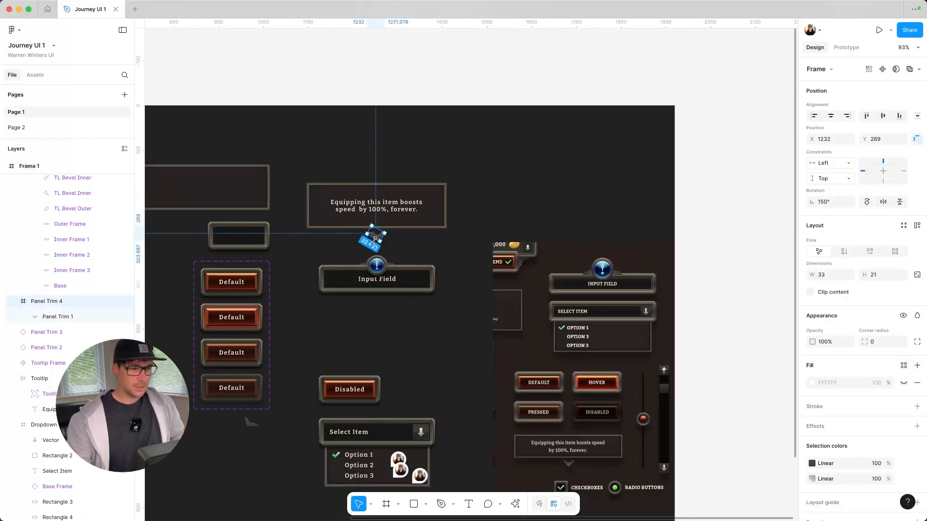
pyautogui.scroll(-2, 434, 345)
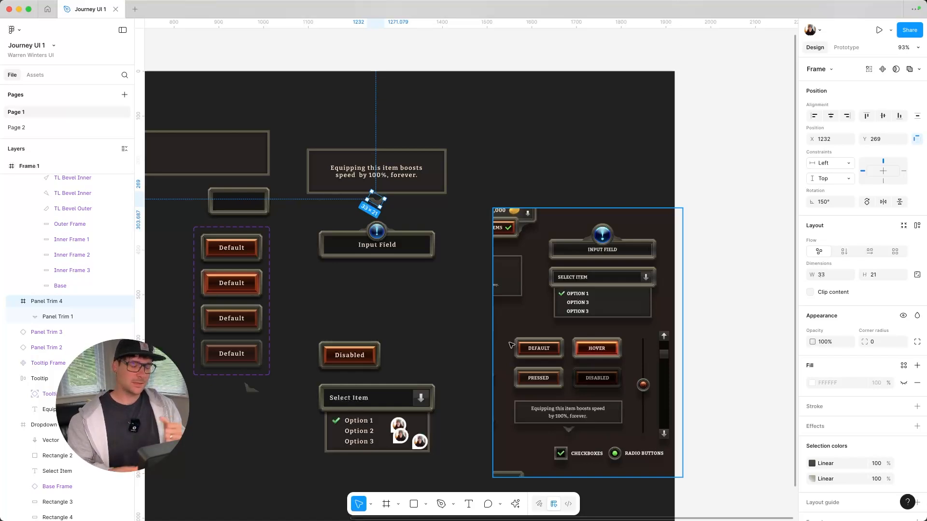
pyautogui.click(511, 118)
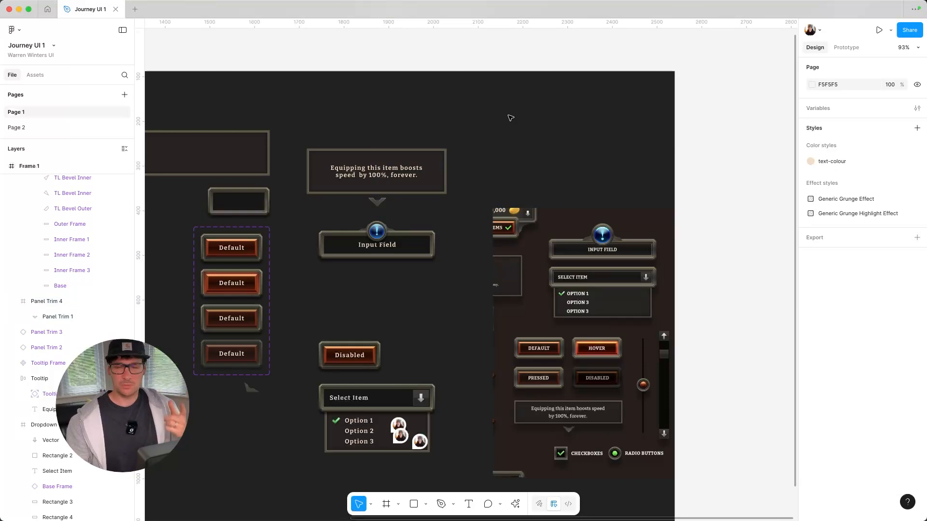